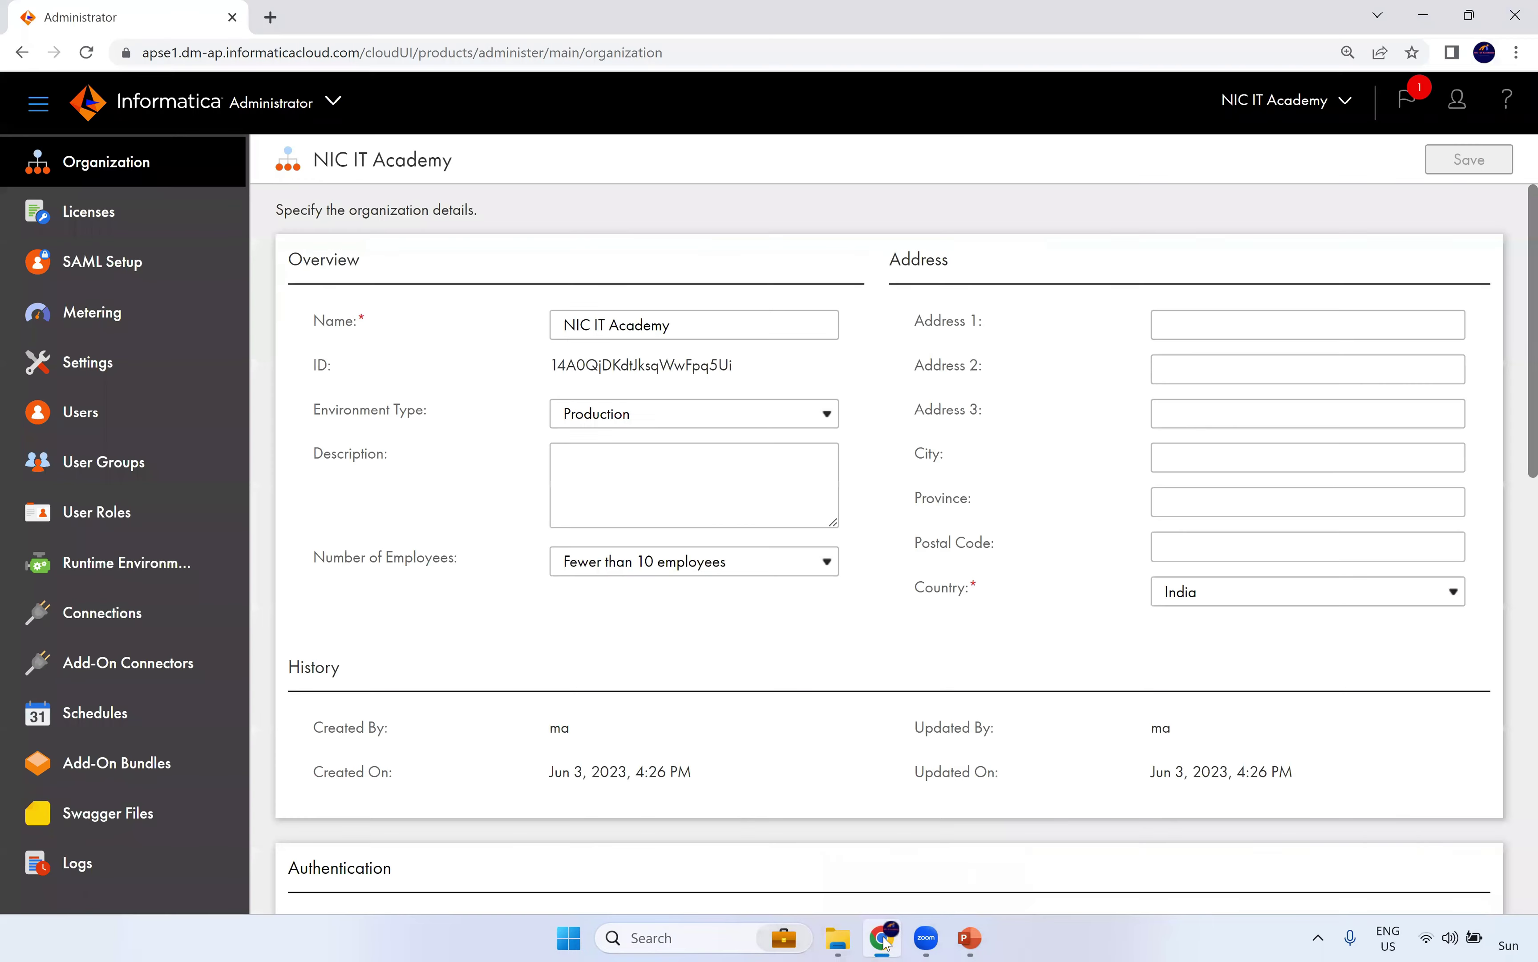
key(alt+Tab)
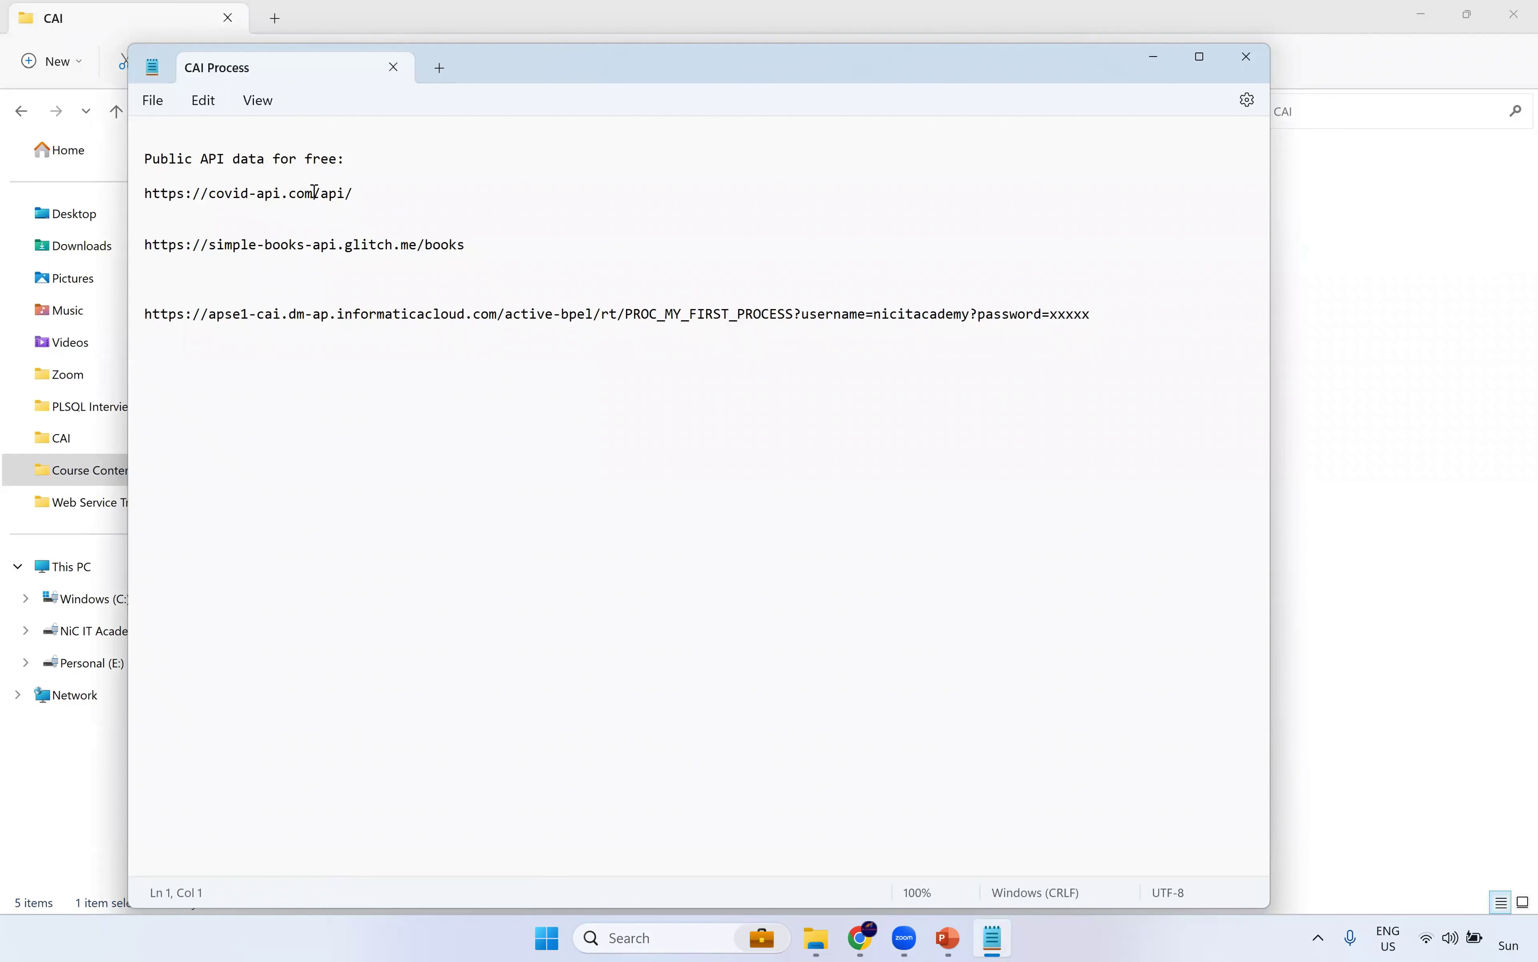
drag(353, 192, 113, 199)
key(ctrl+c)
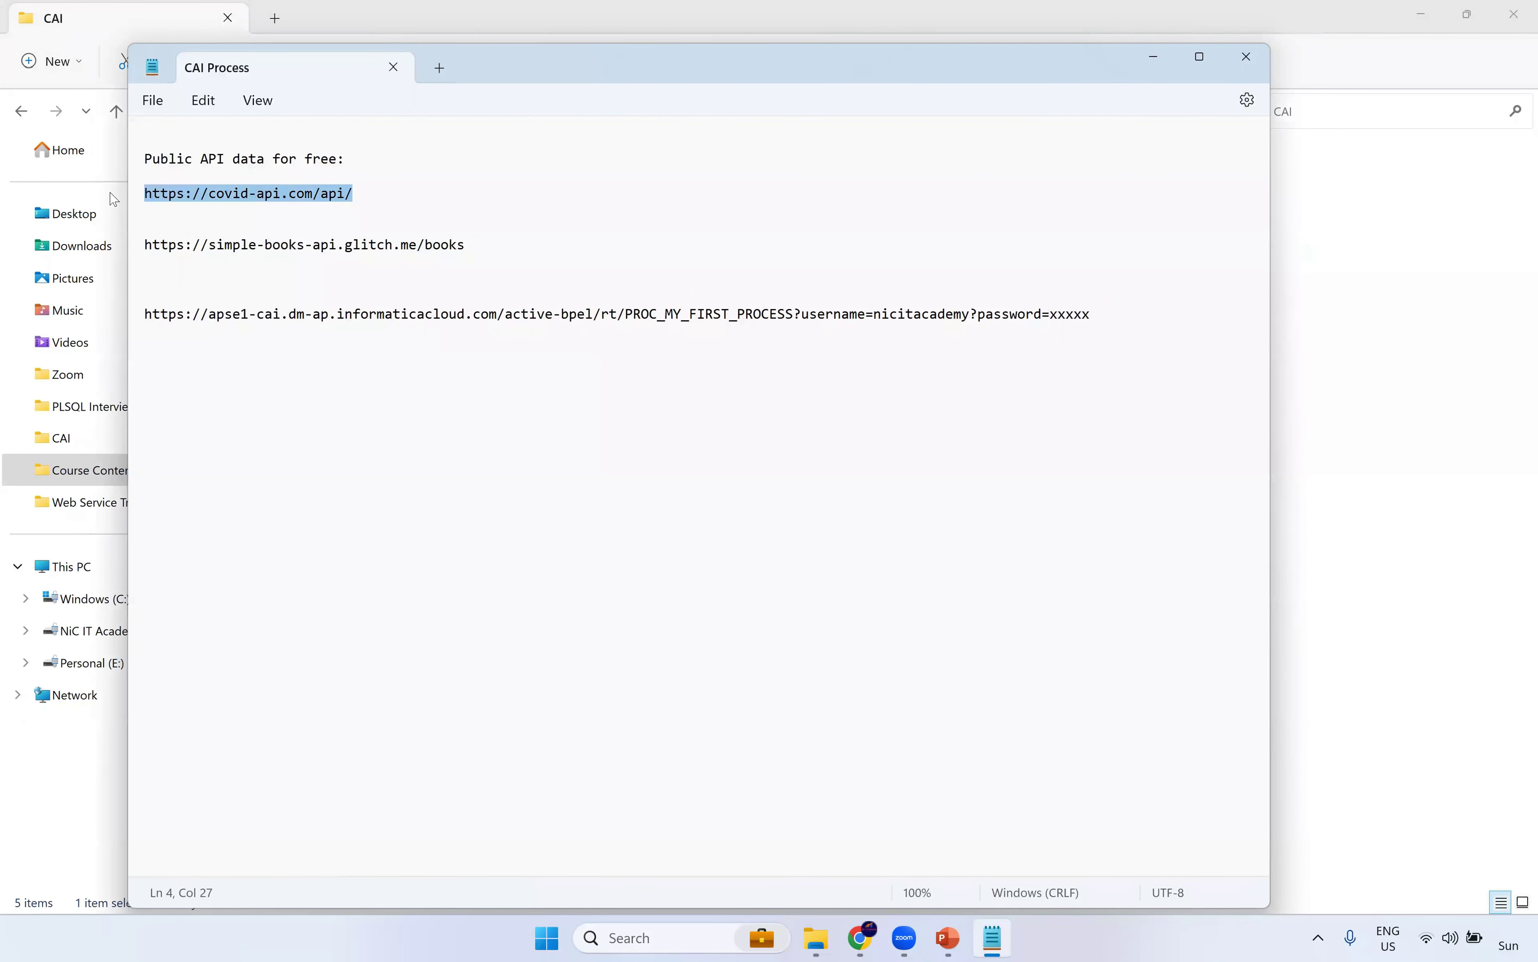
click(424, 35)
click(867, 935)
key(ctrl+t)
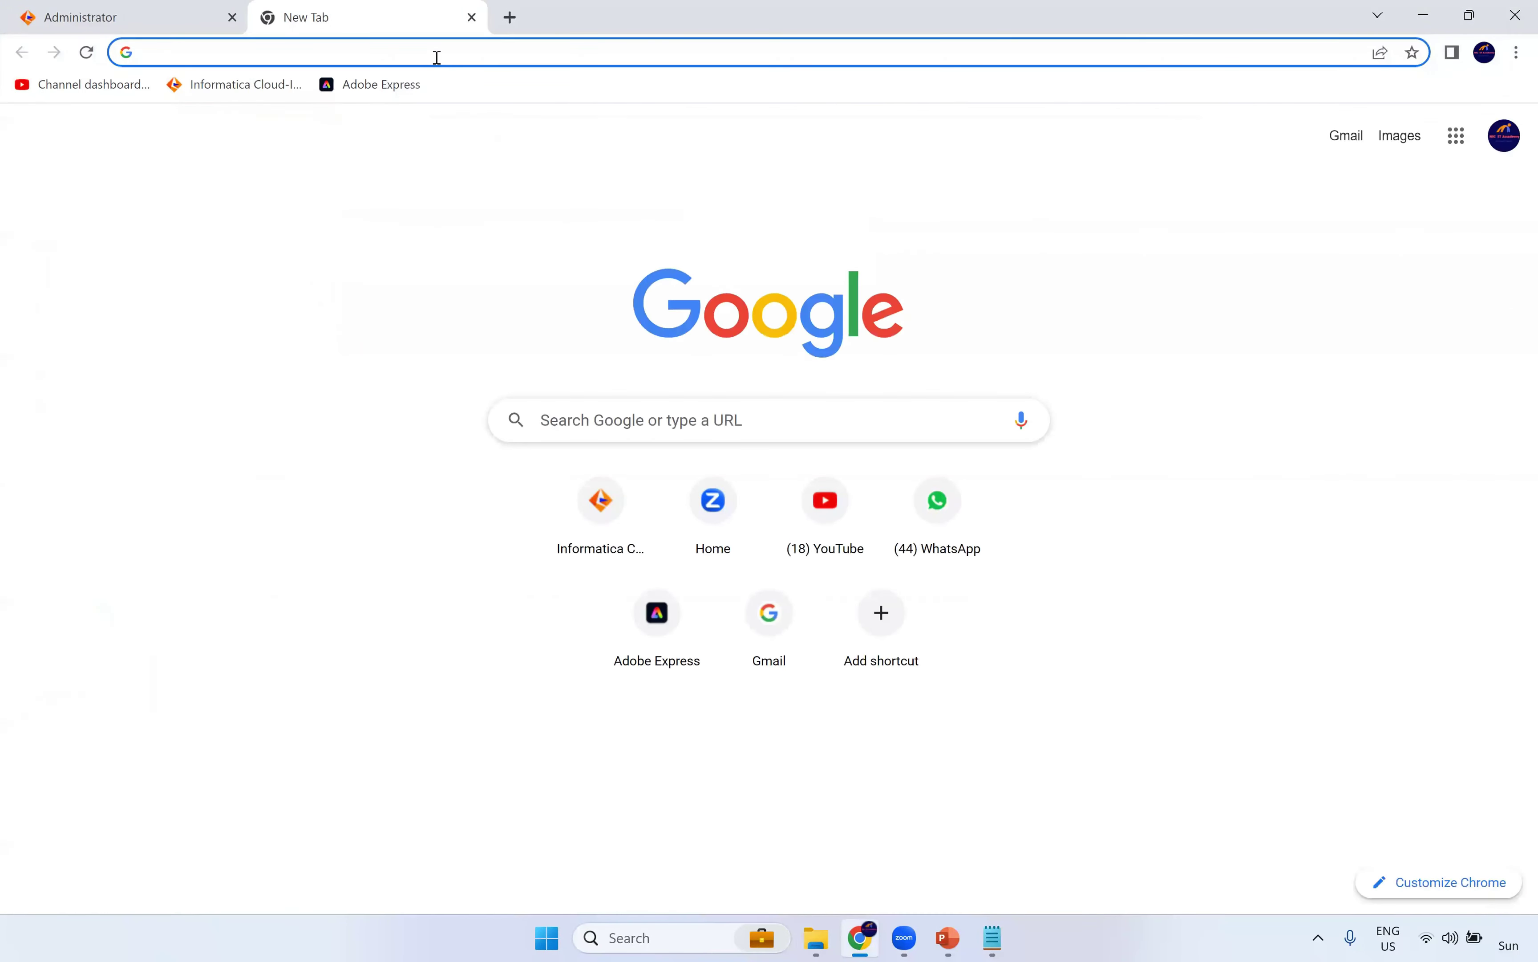
key(ctrl+v)
key(Return)
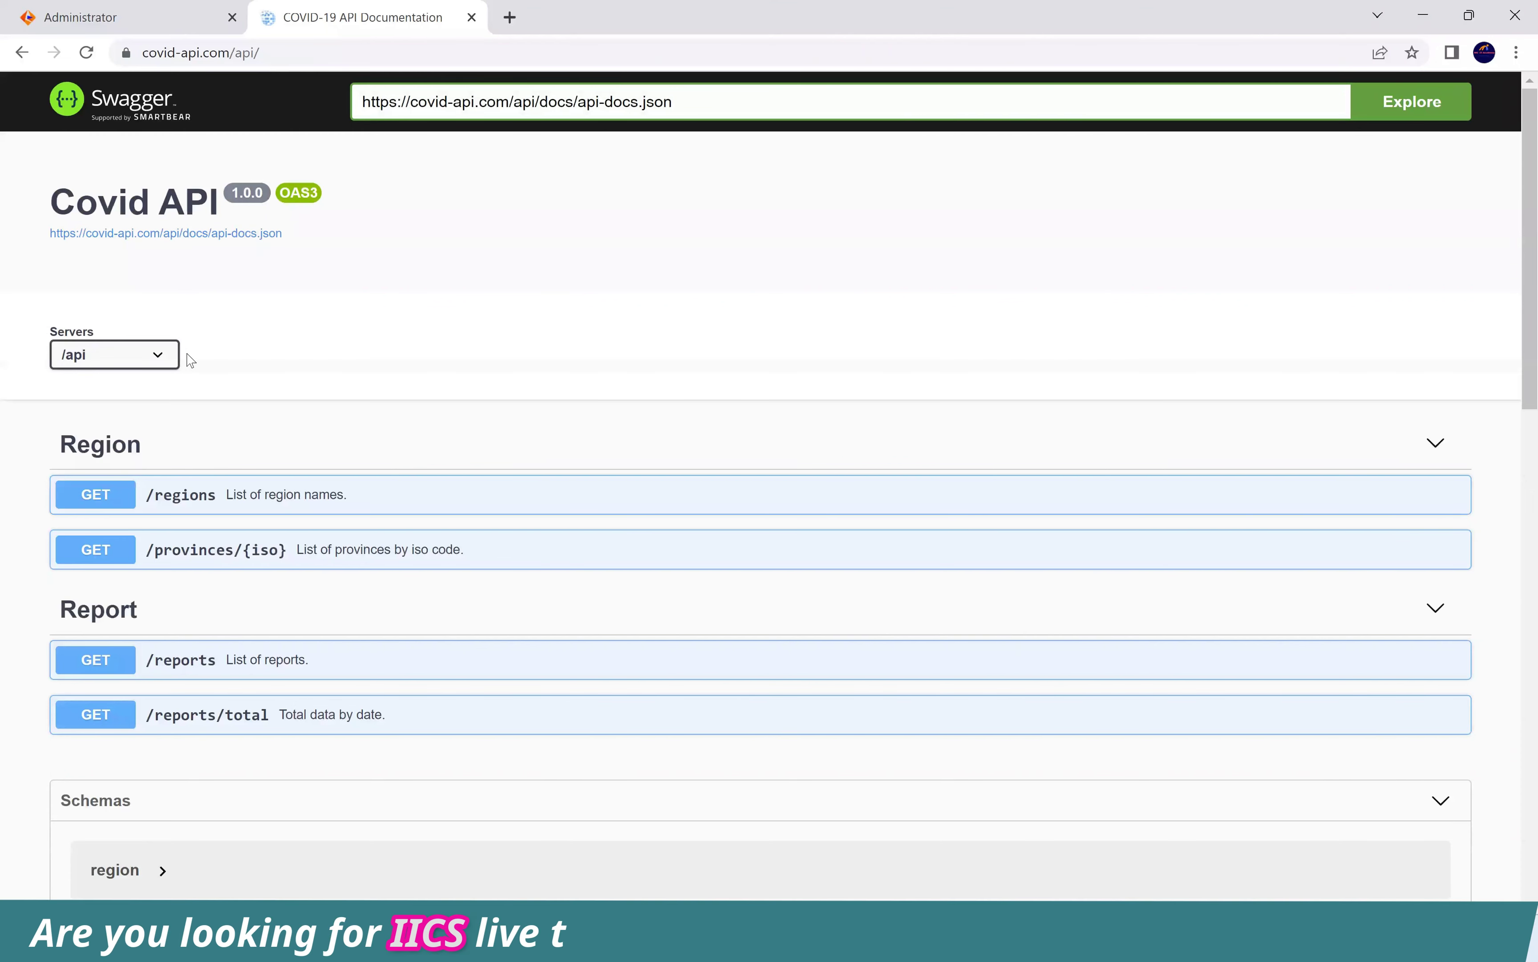
Look through the Covid API endpoints and expand GET /reports/total to show its parameters
scroll(120, 690, down, 5)
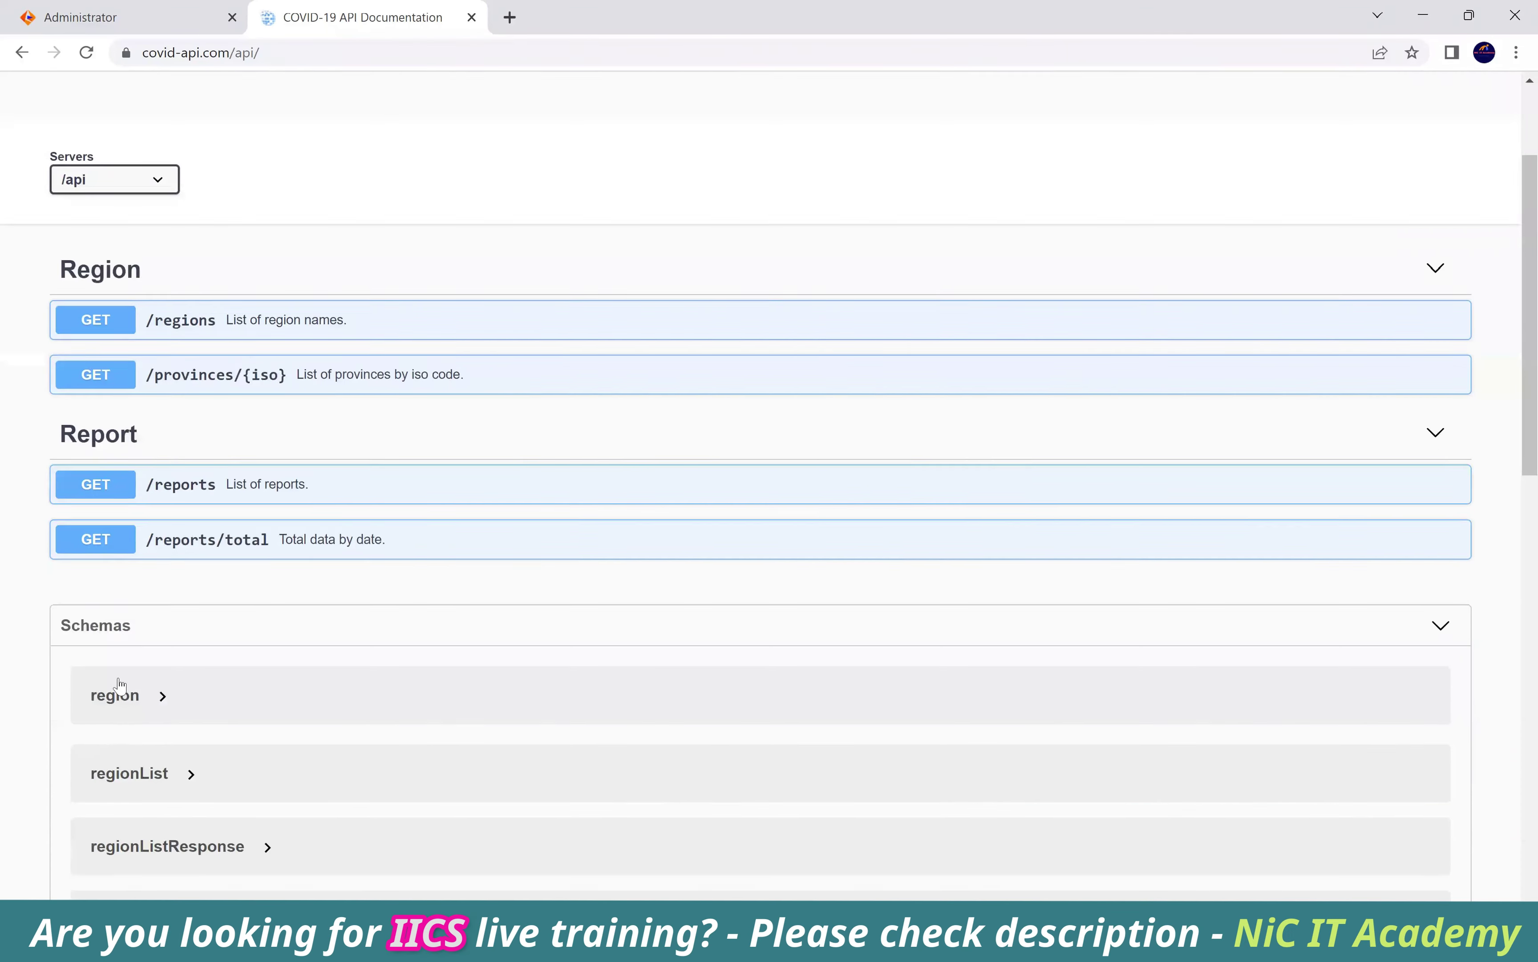
scroll(273, 620, up, 5)
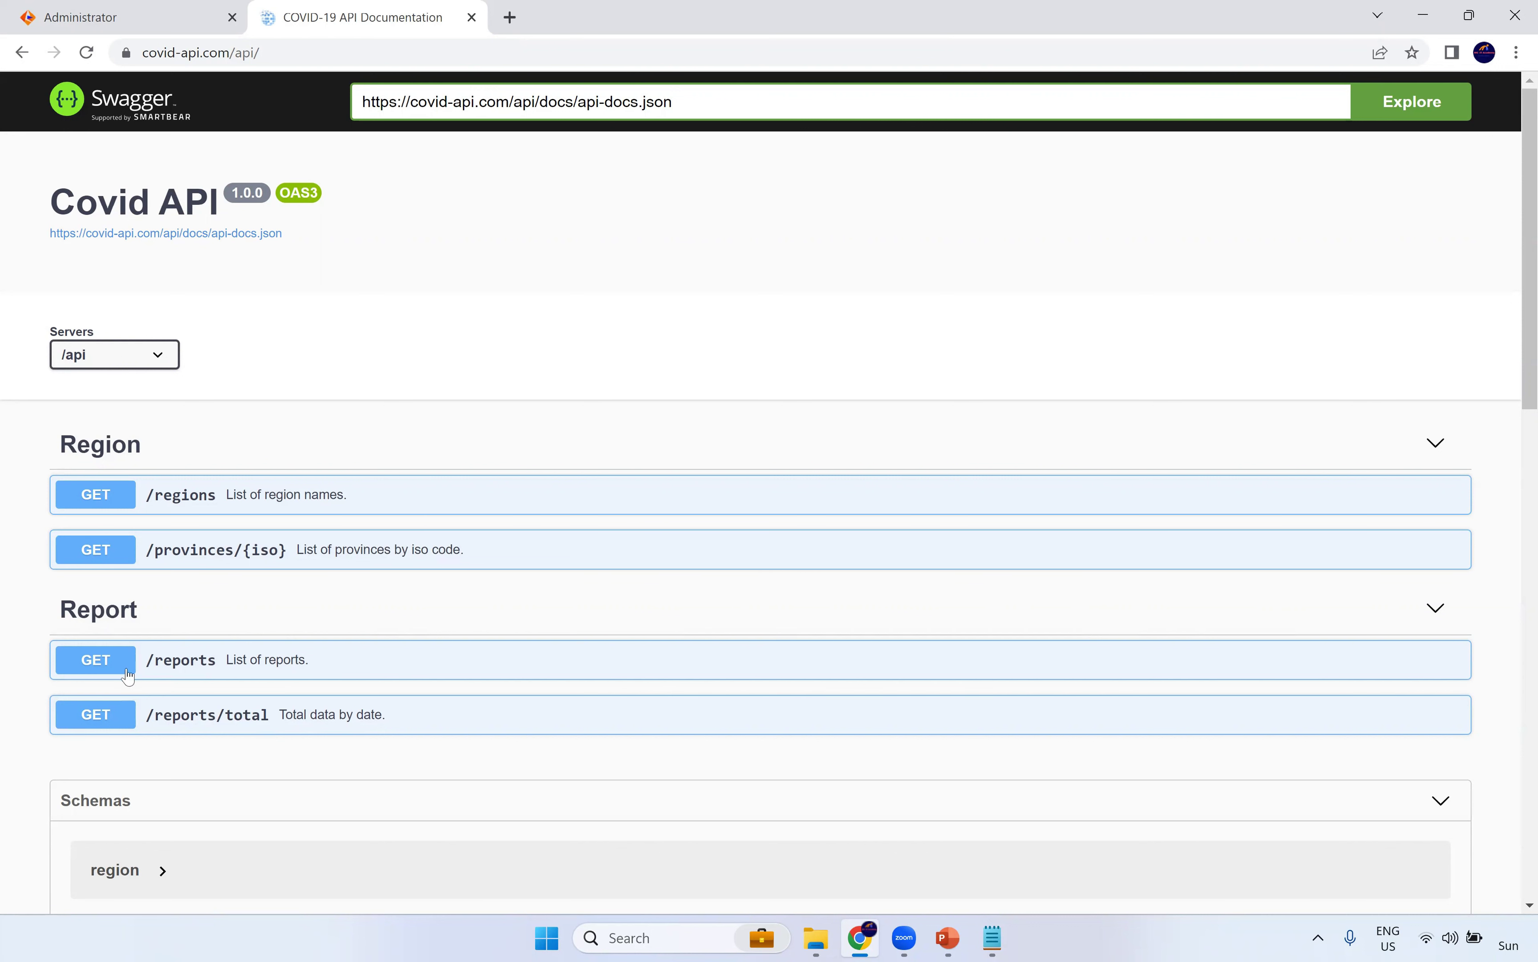
click(108, 724)
scroll(294, 550, down, 4)
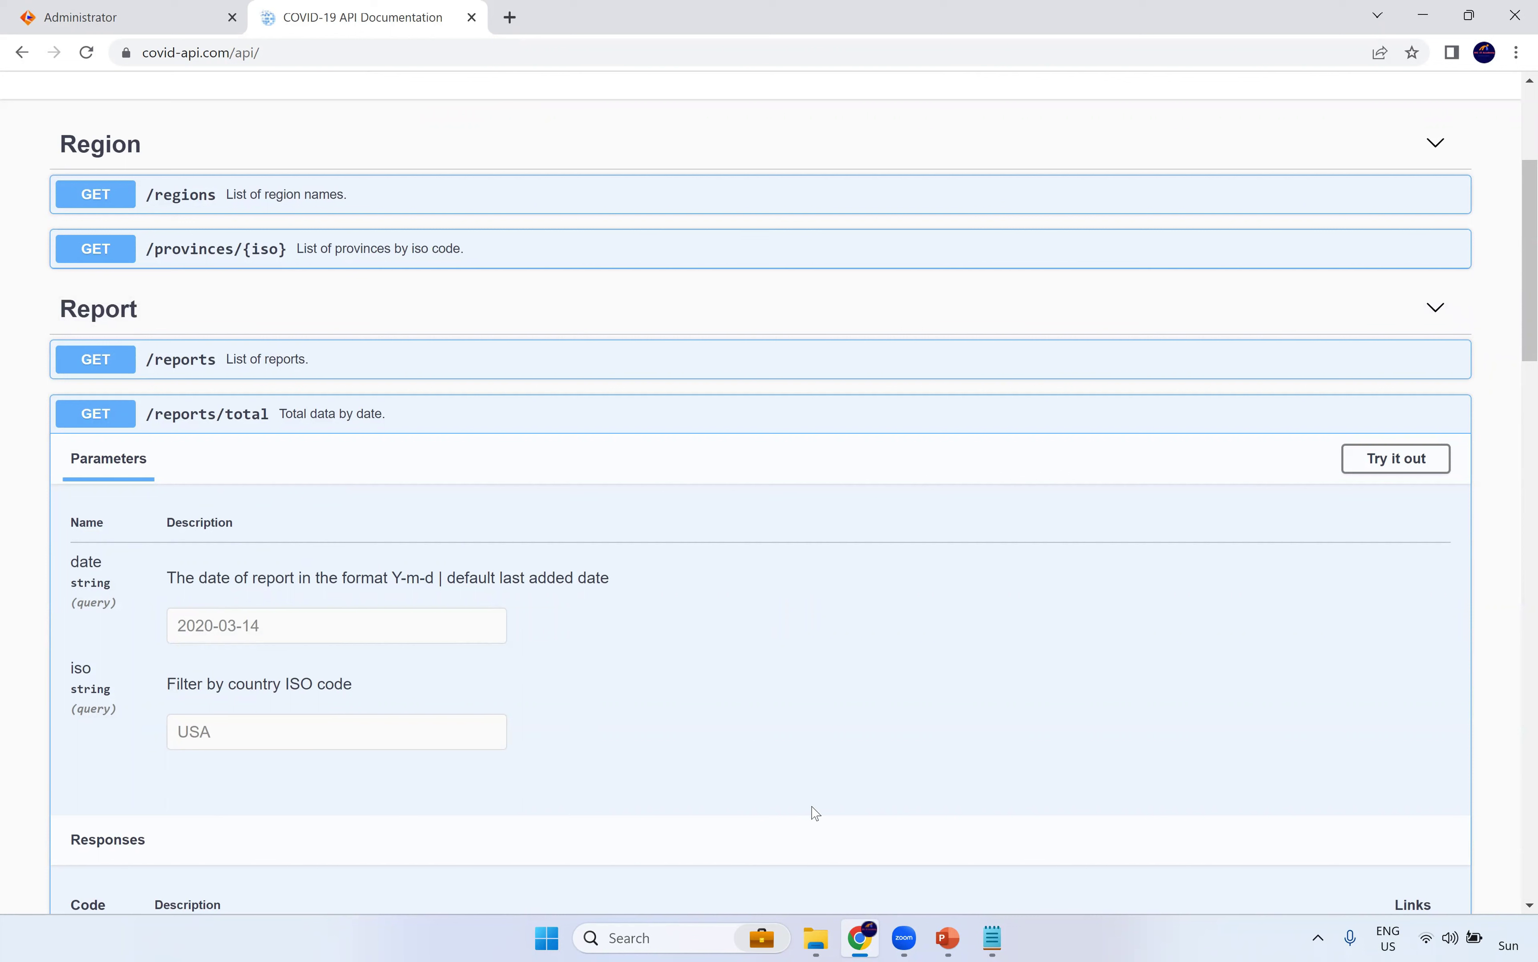
Launch Postman from the desktop and create a new blank GET request
key(super+d)
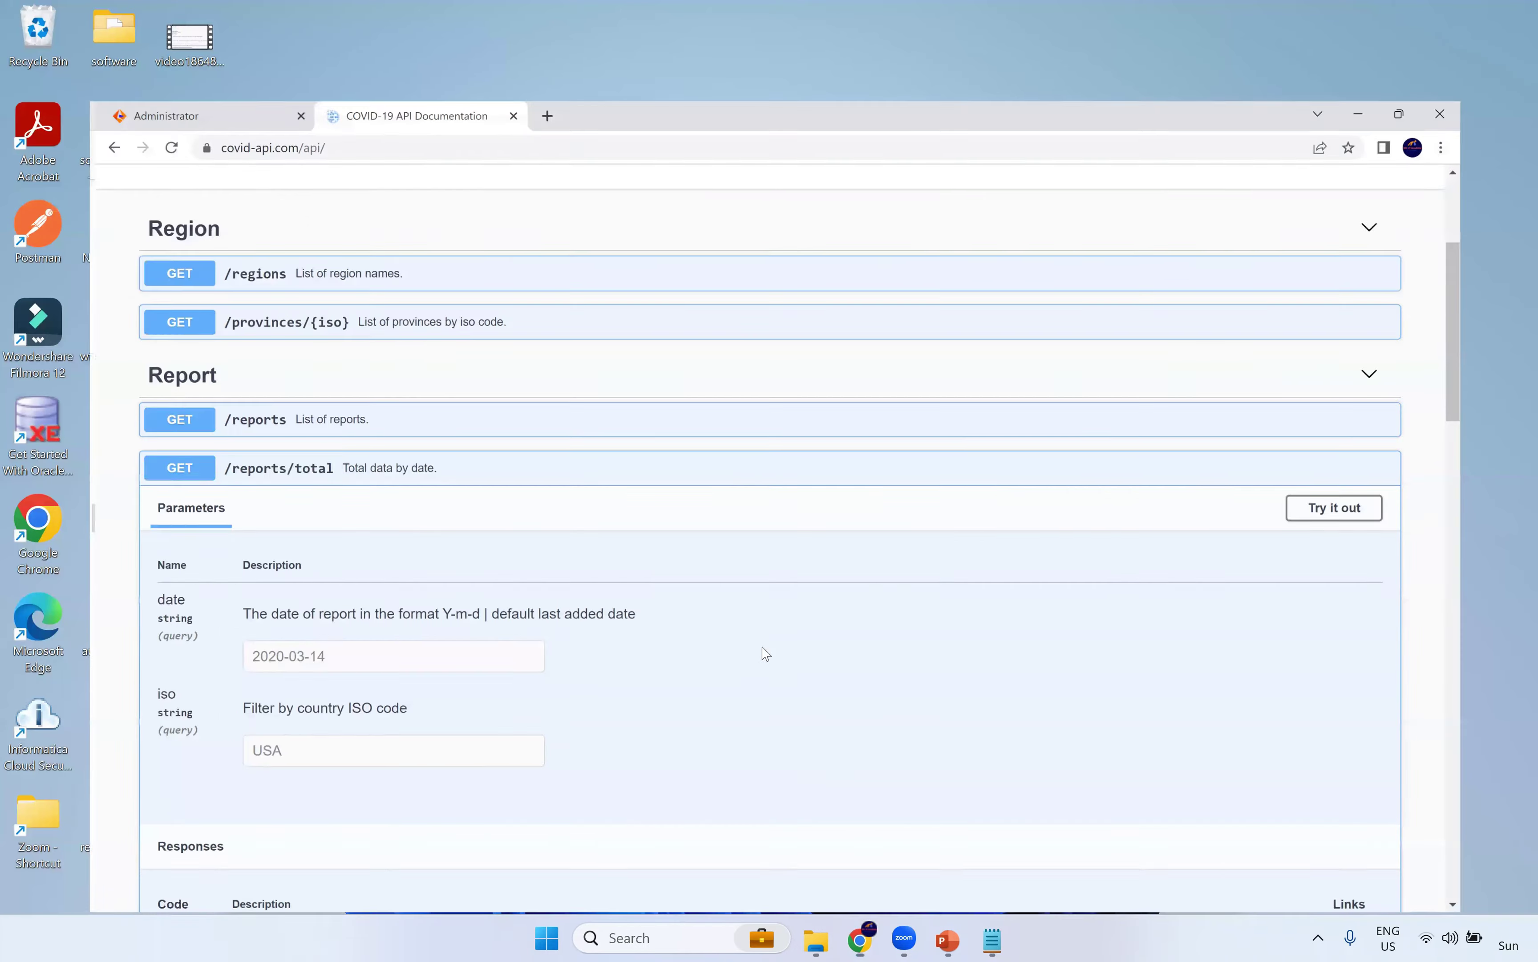
double_click(25, 228)
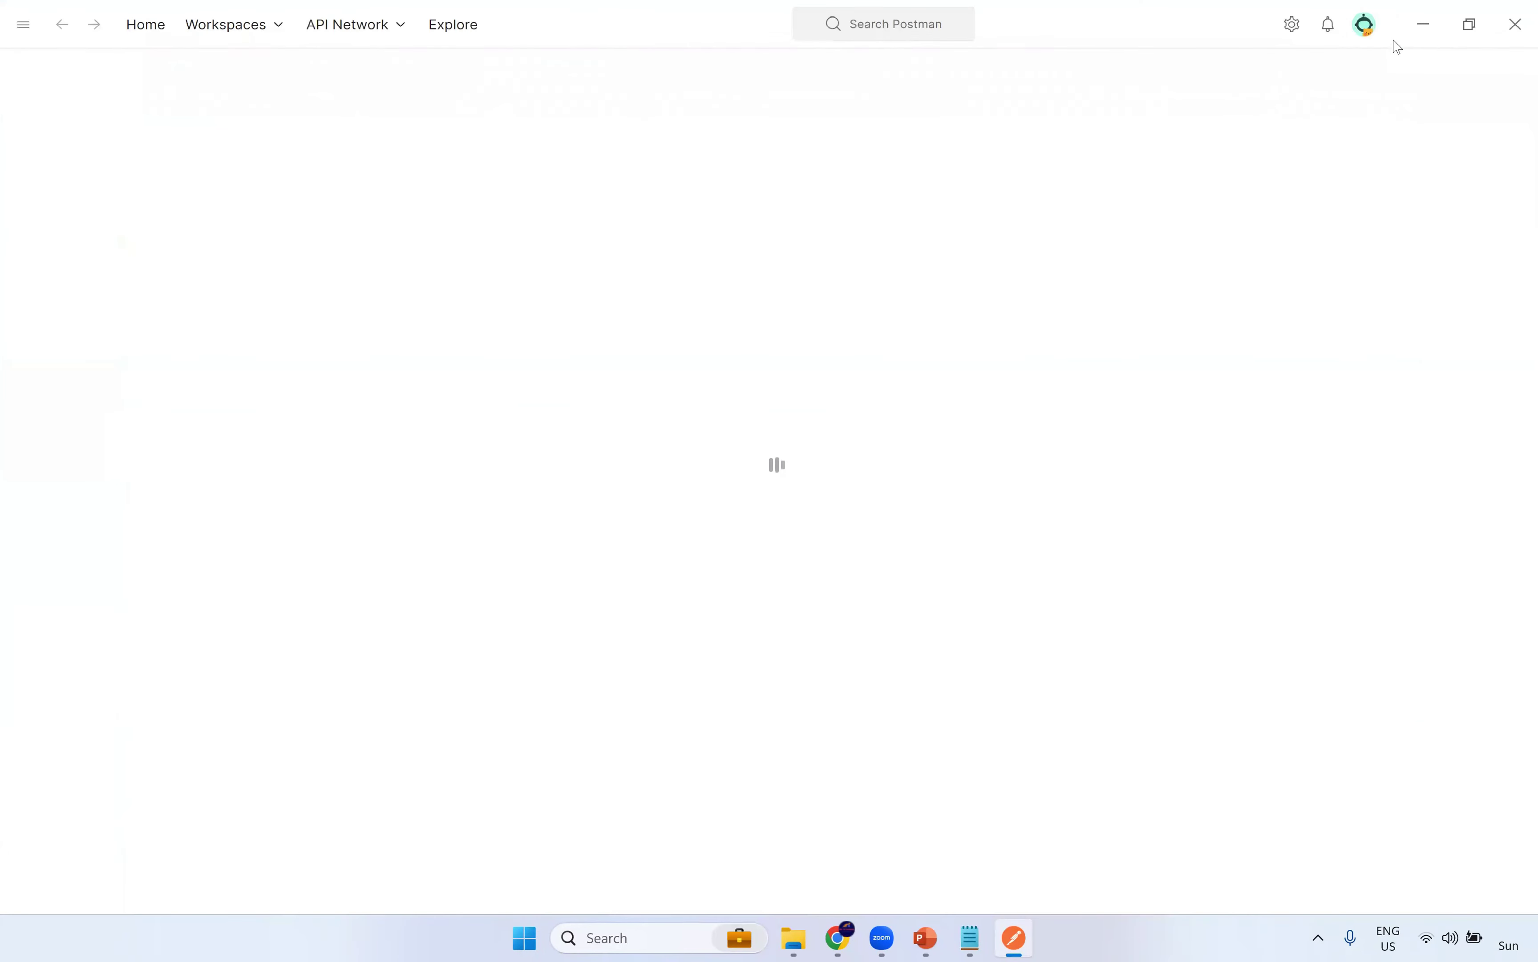
text(https://apse1-cai.dm-ap.informaticacloud.com/active-bpel/rt/PROC_MY_FIRST_PROCESS?username=nicitacademy)
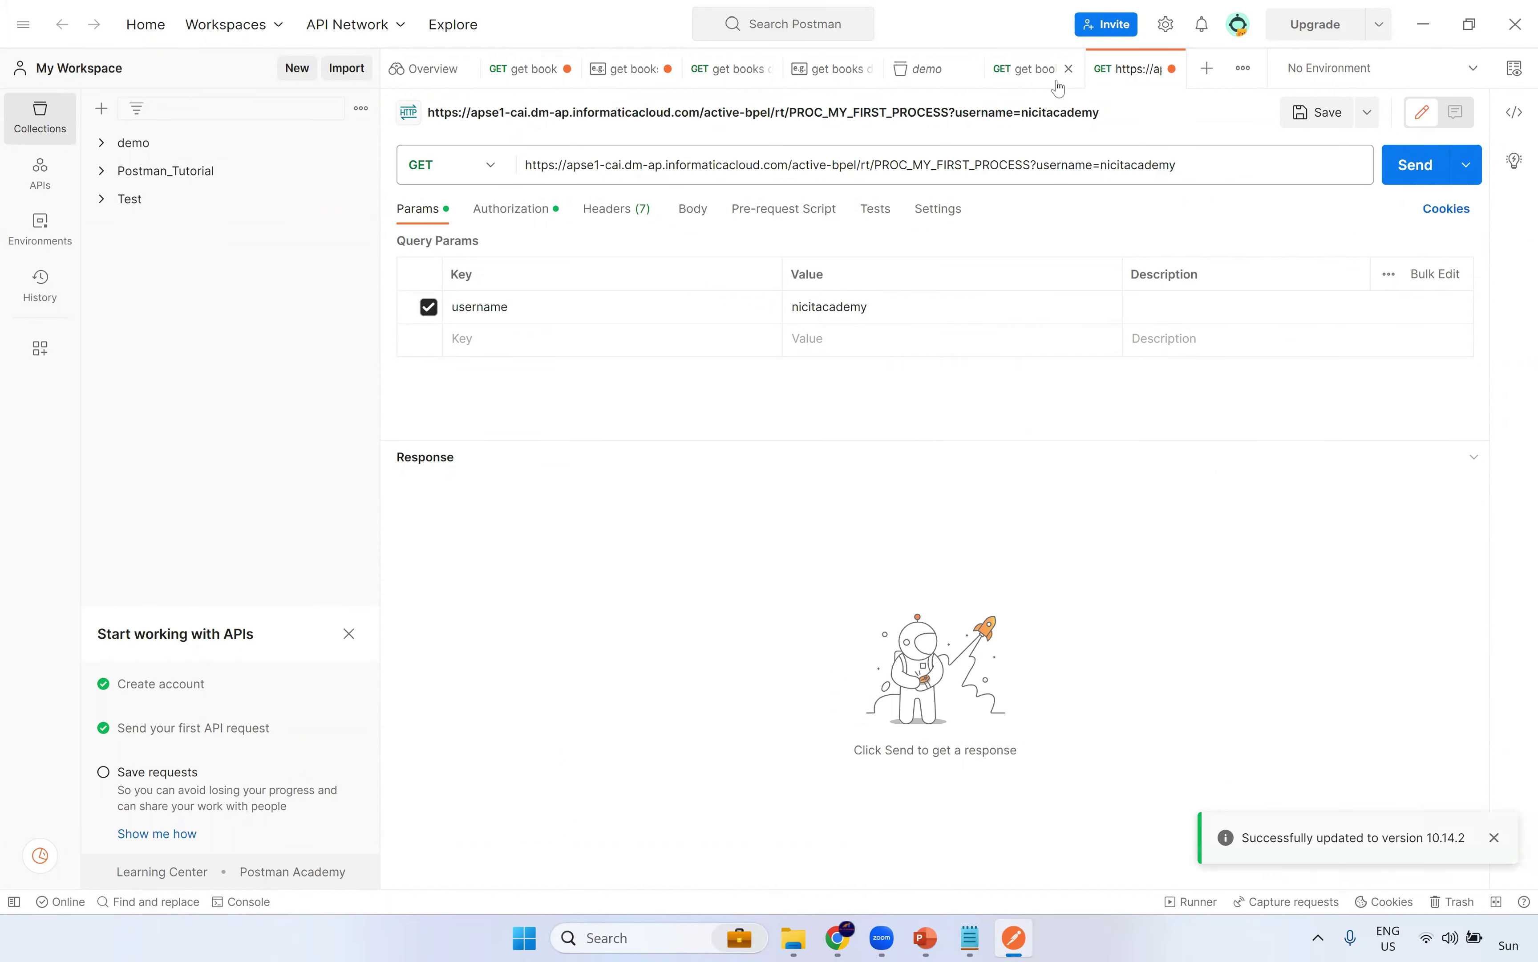
click(1206, 68)
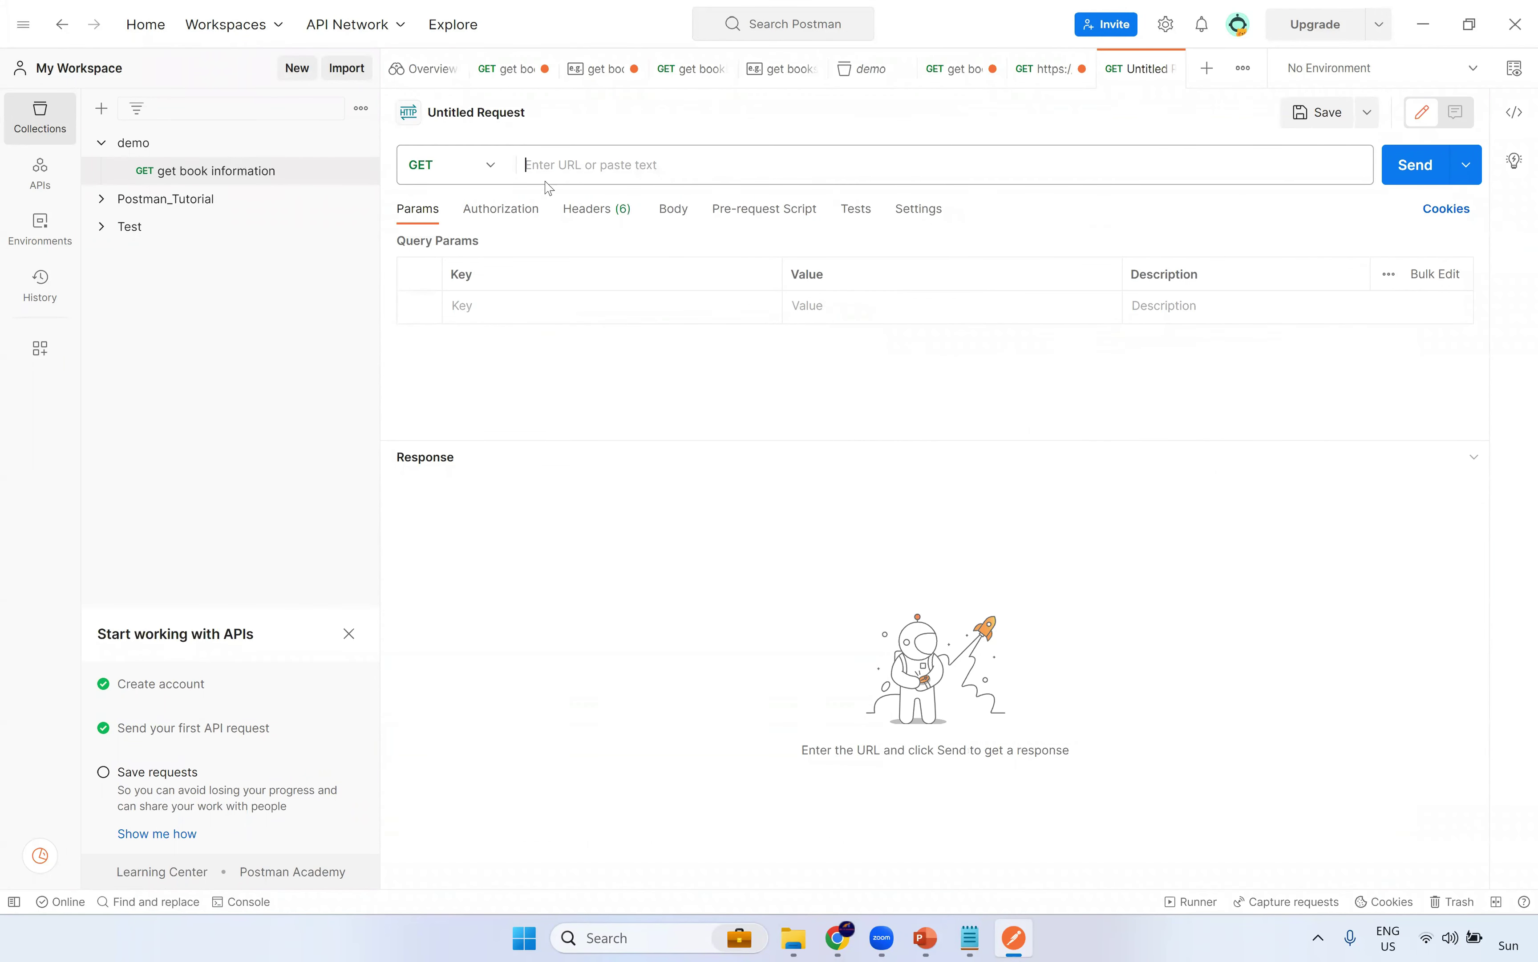
Return to the Covid API page in Chrome and execute the /reports/total trial call with date 2020-03-14 and iso USA
key(alt+Tab)
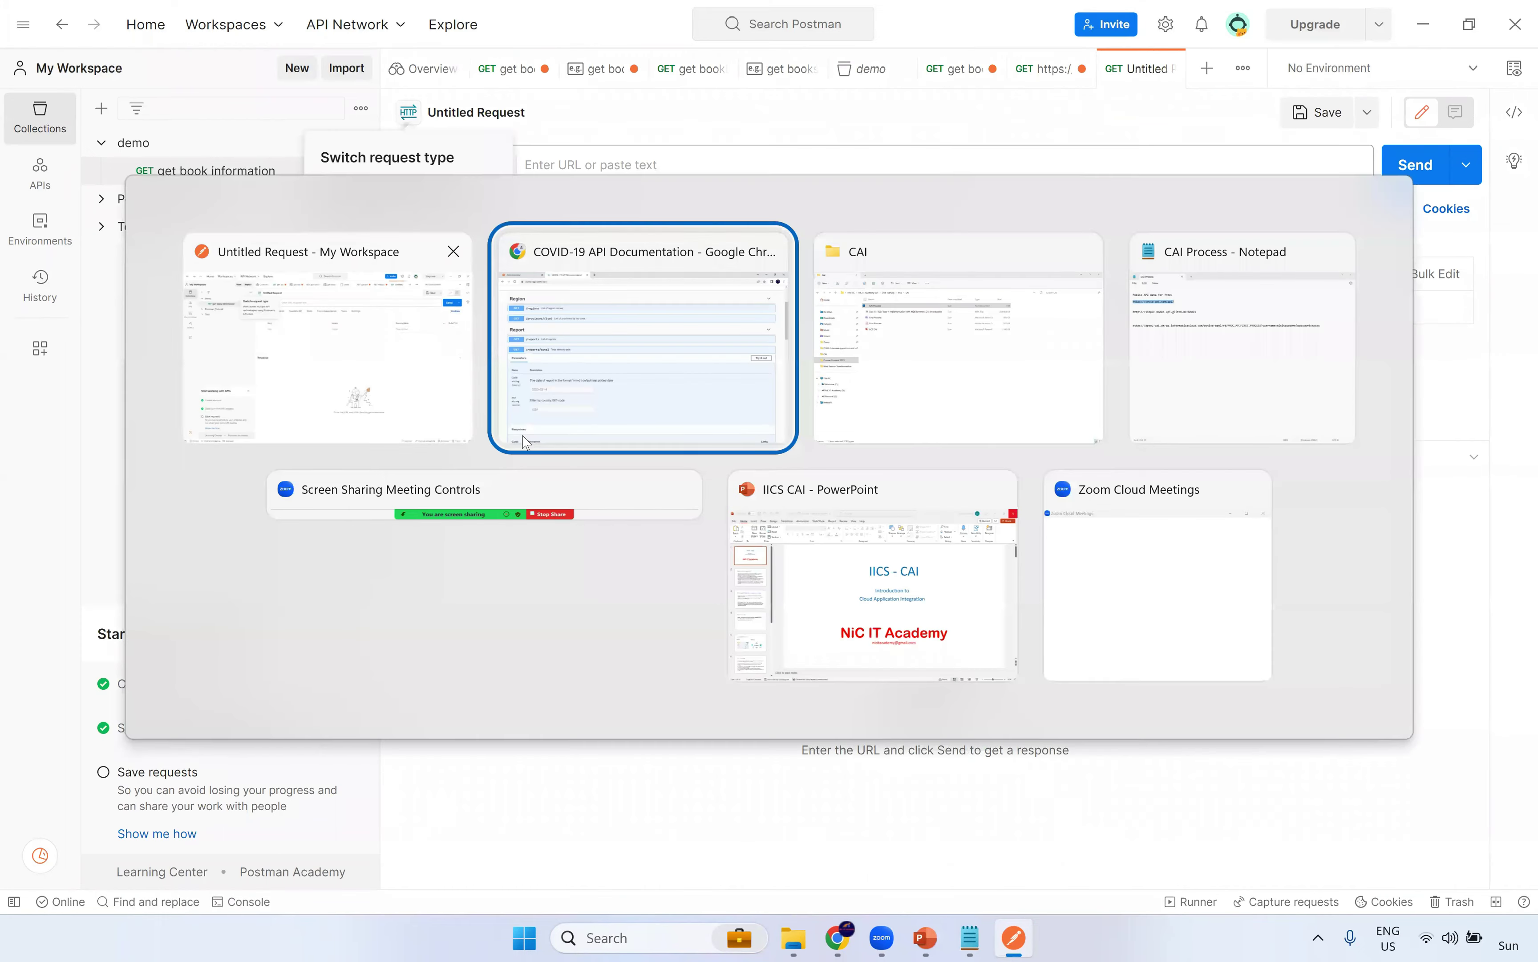
click(601, 398)
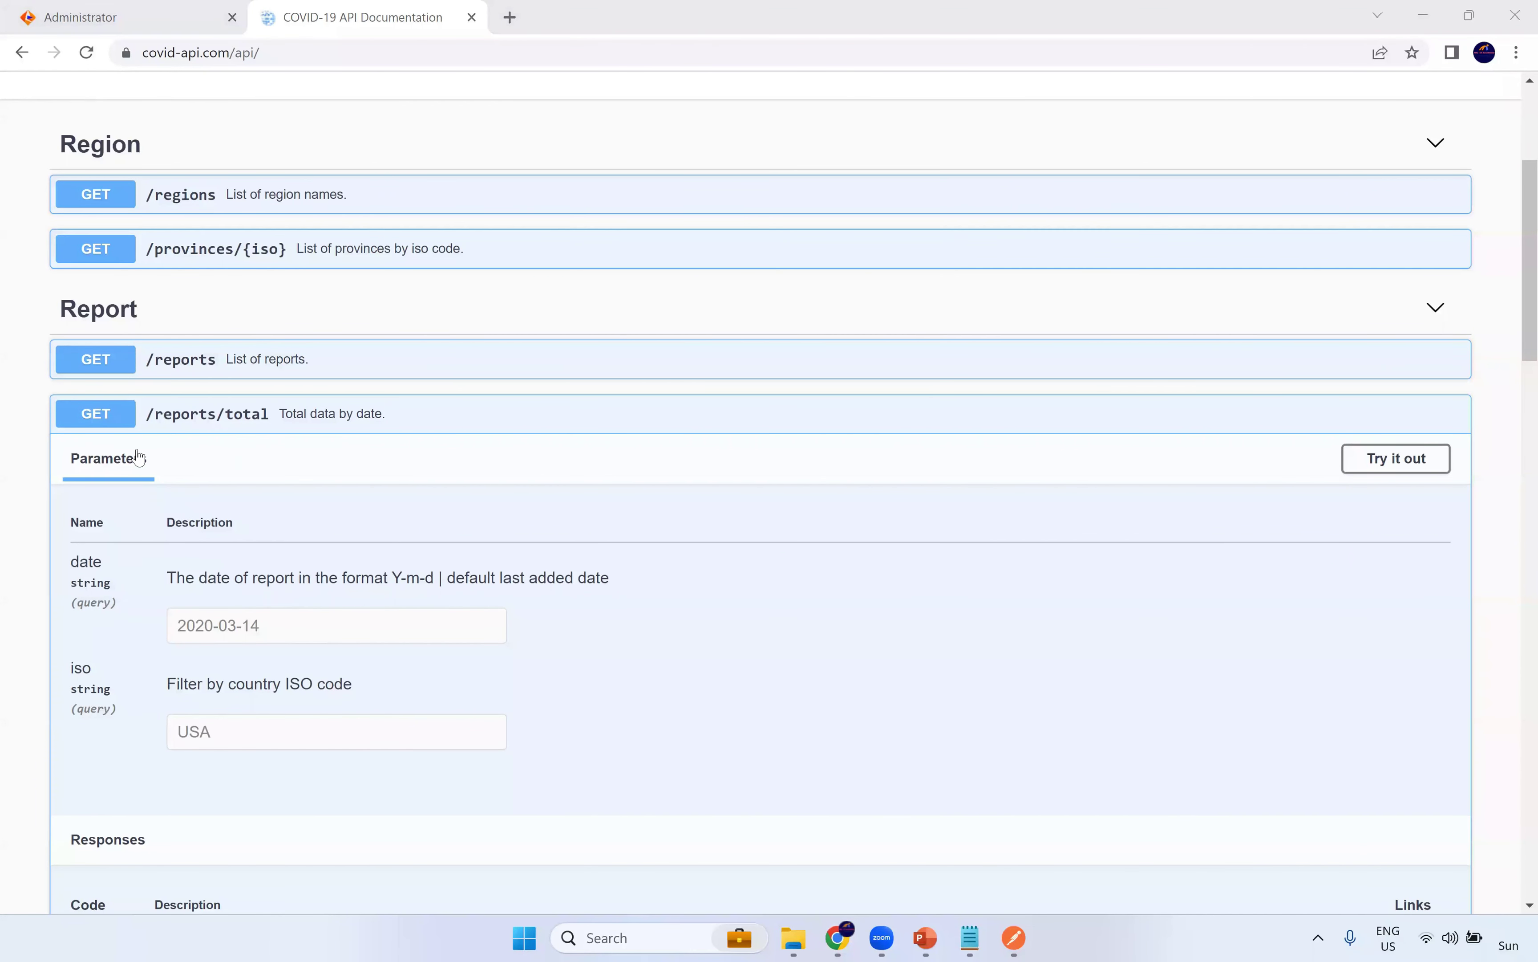
click(1396, 459)
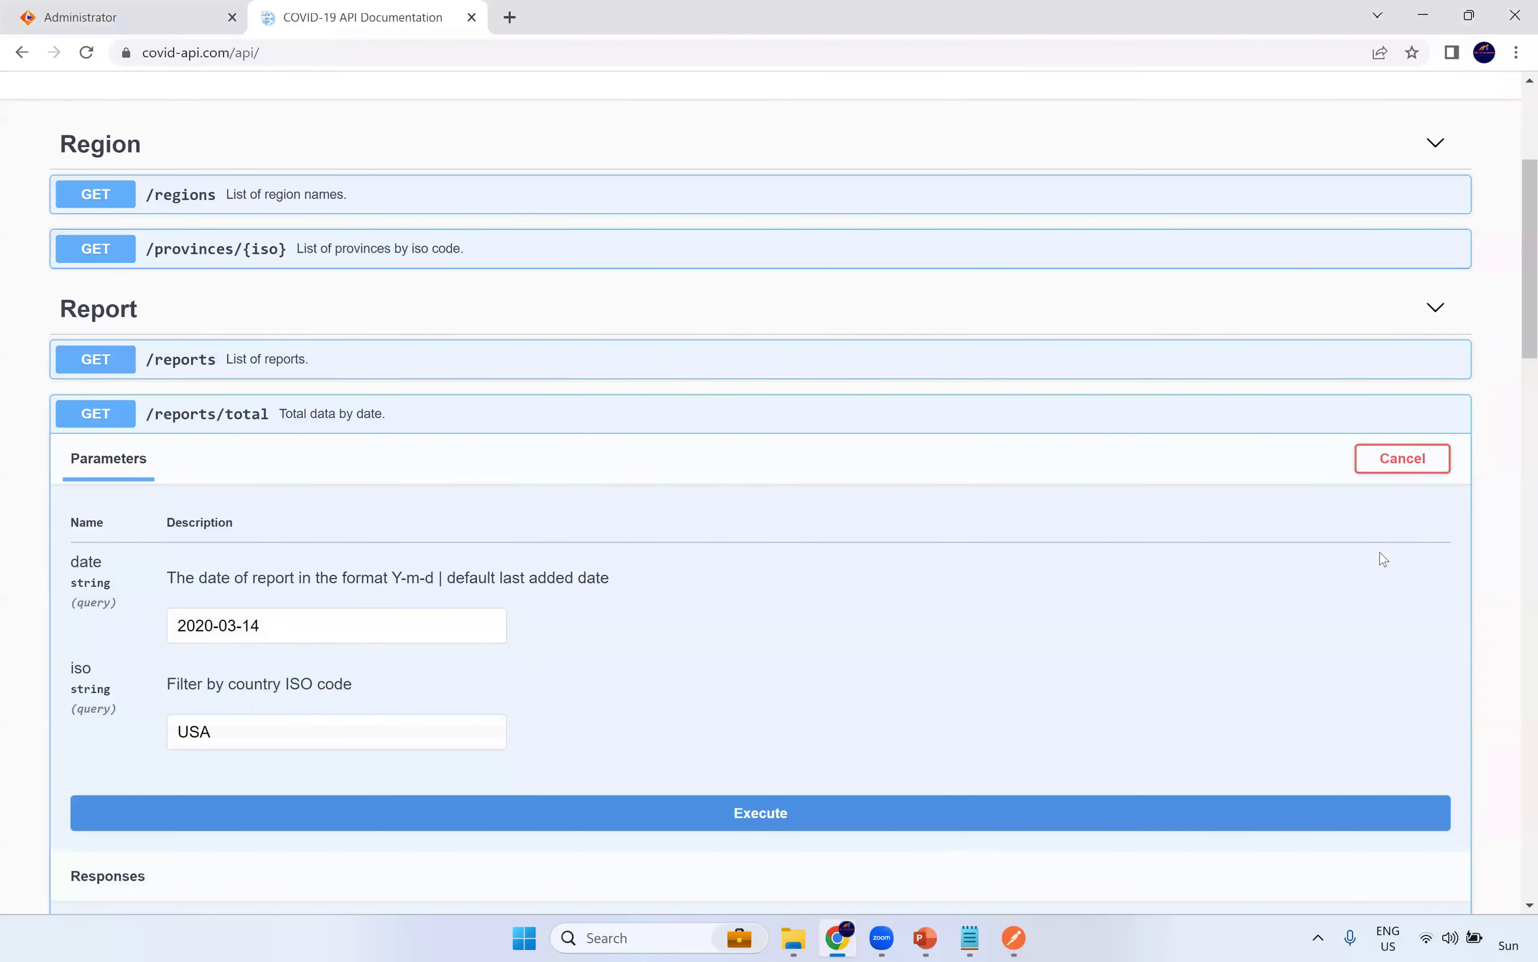
scroll(886, 601, down, 3)
click(820, 621)
scroll(143, 687, down, 3)
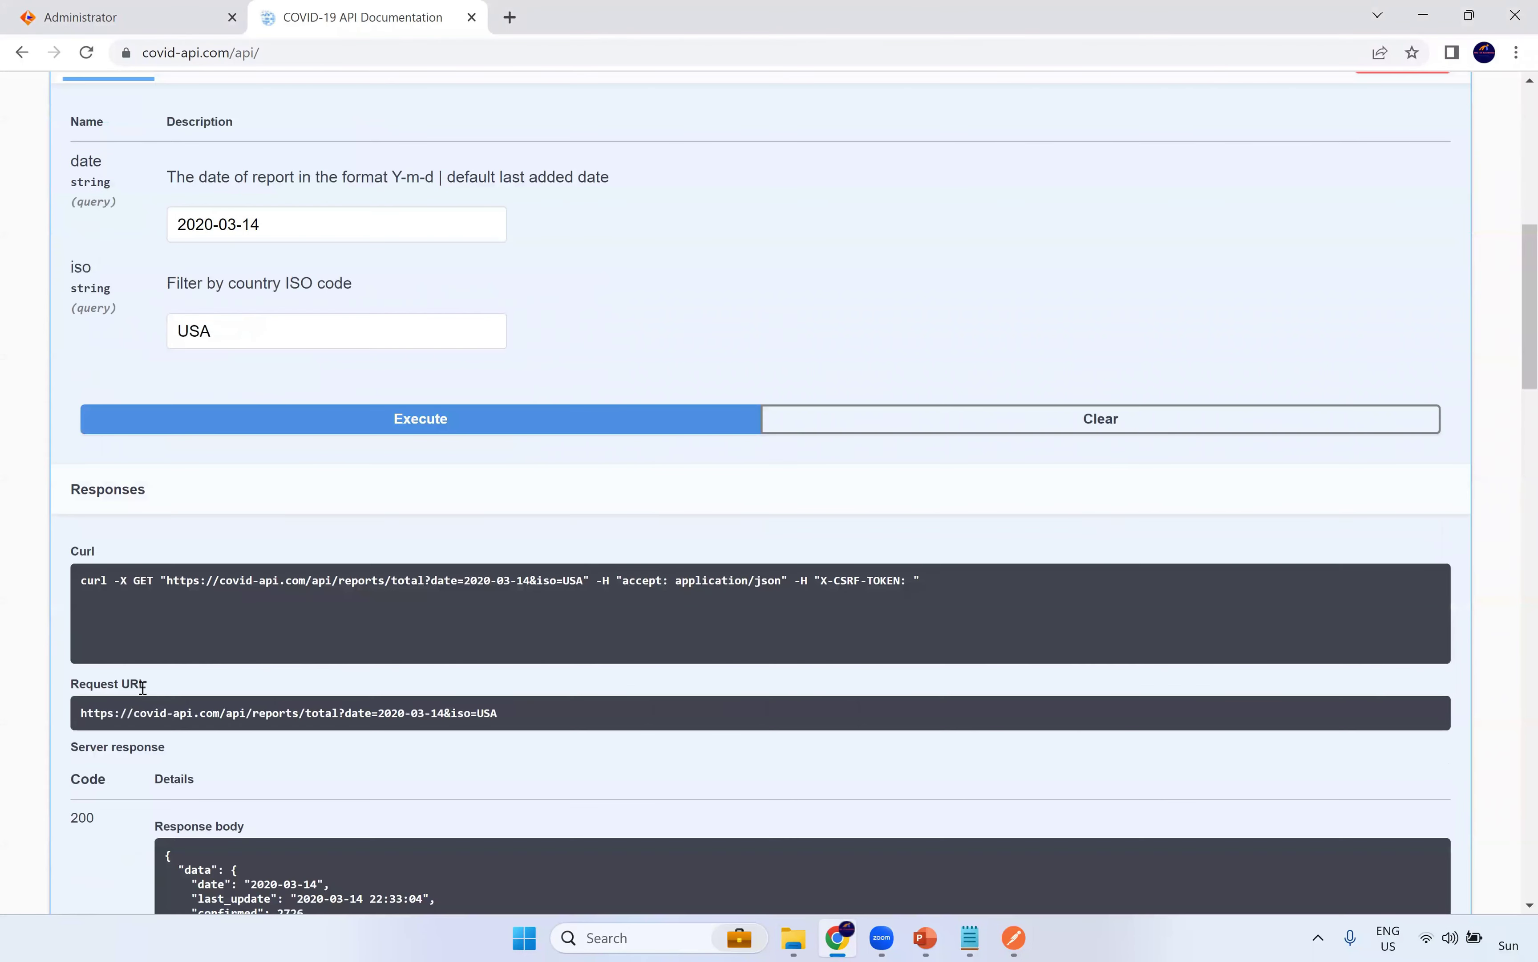
Copy the request URL of the executed /reports/total call and review its response body and headers
drag(497, 712, 83, 712)
key(ctrl+c)
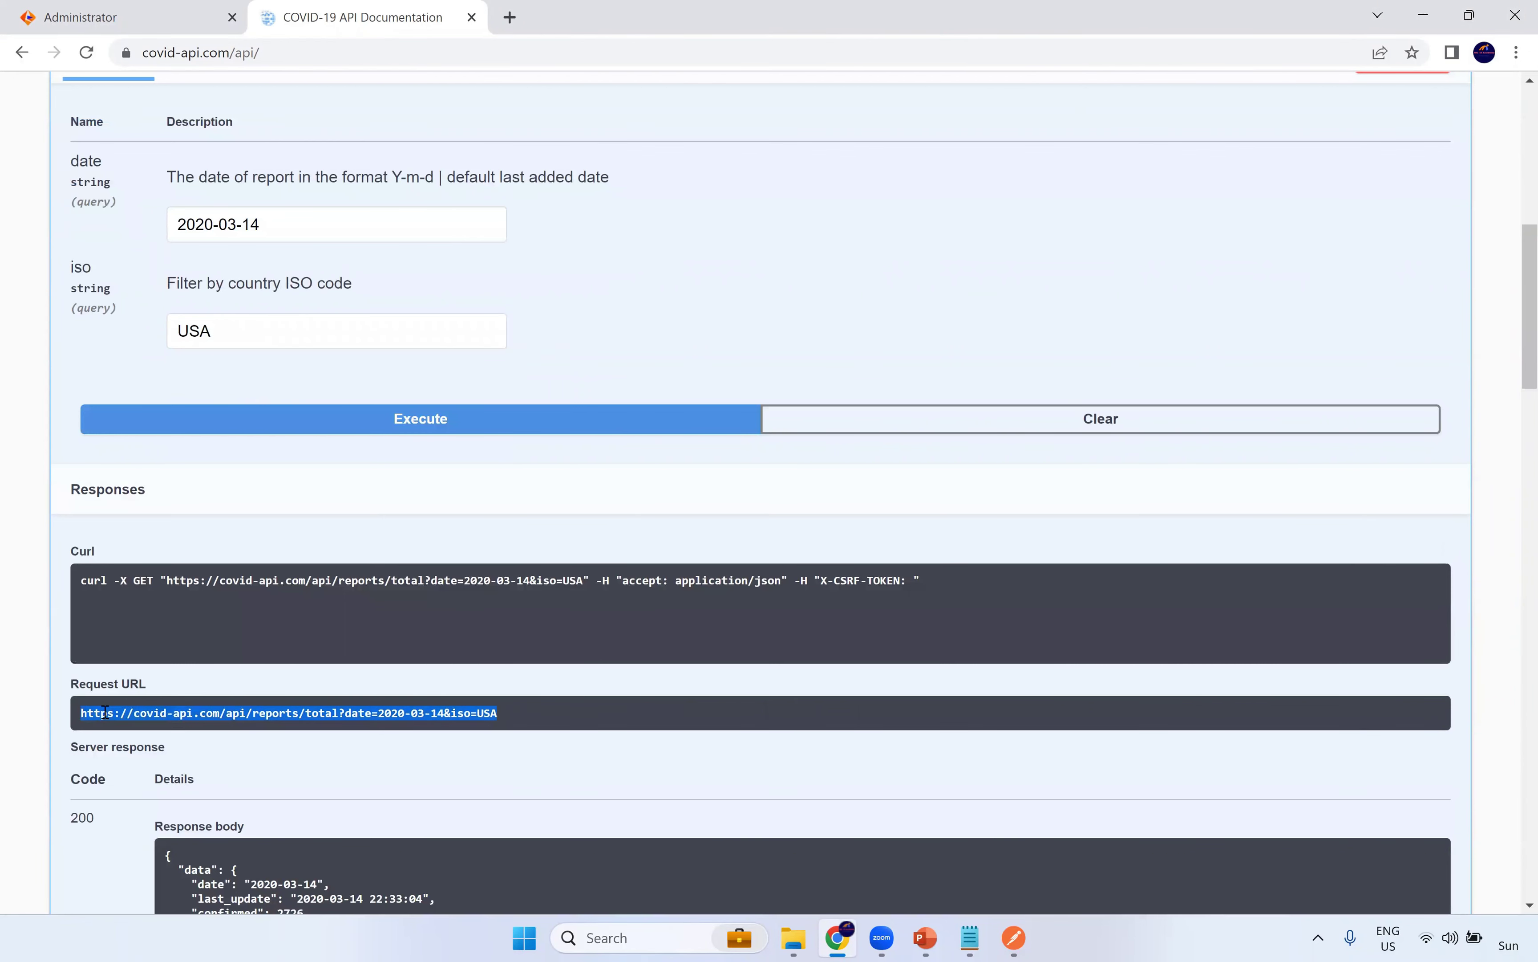
scroll(436, 653, down, 3)
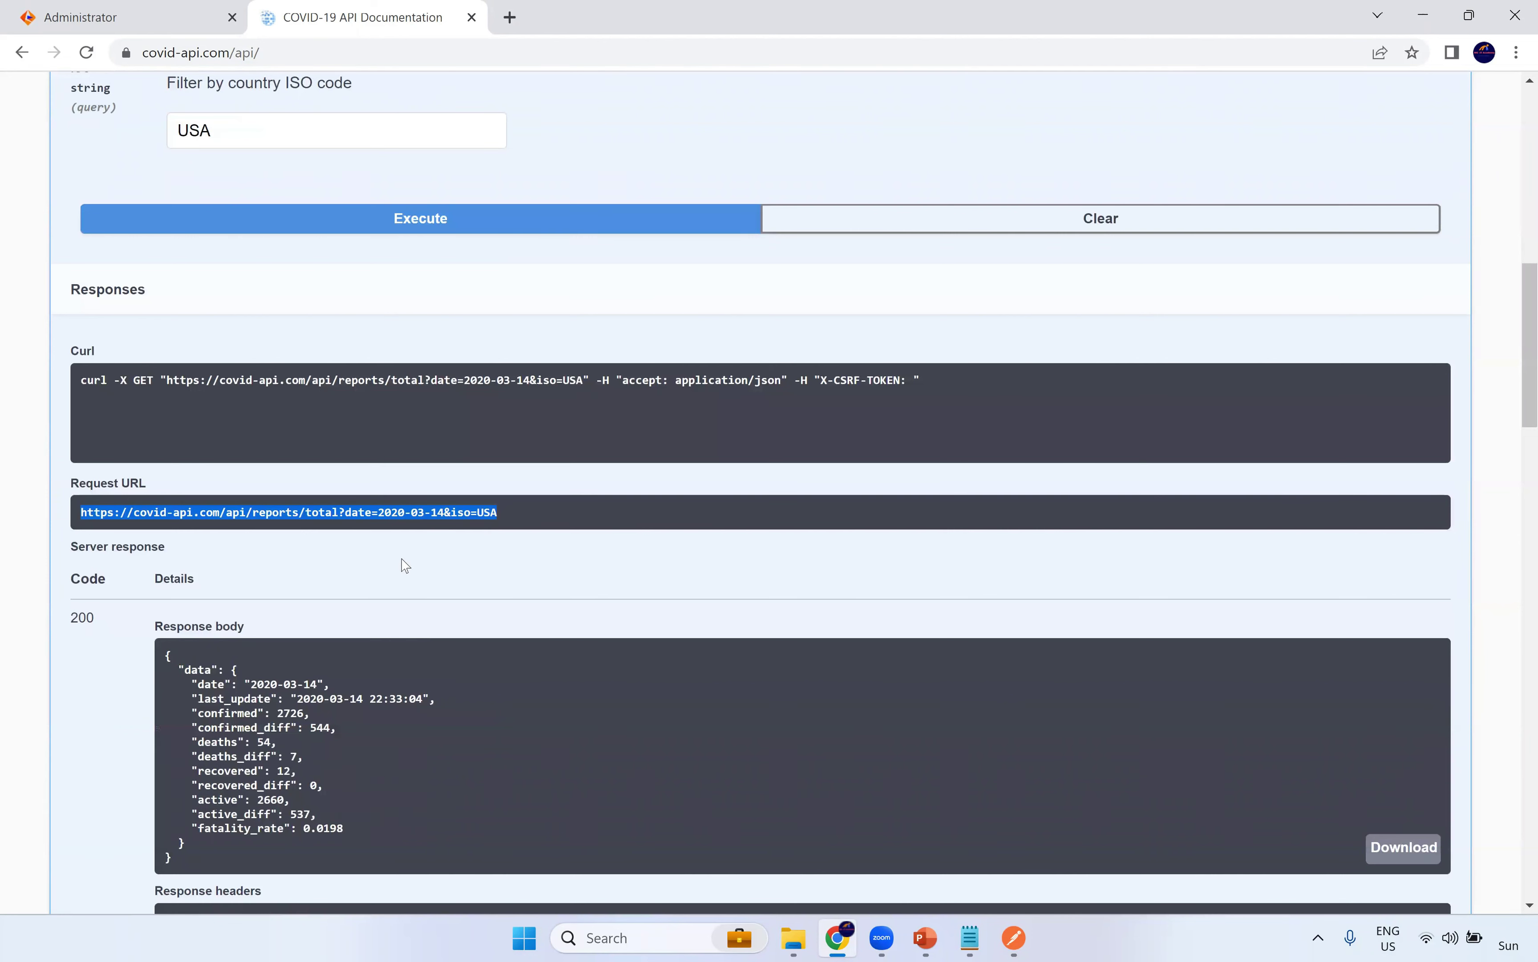
scroll(405, 565, down, 6)
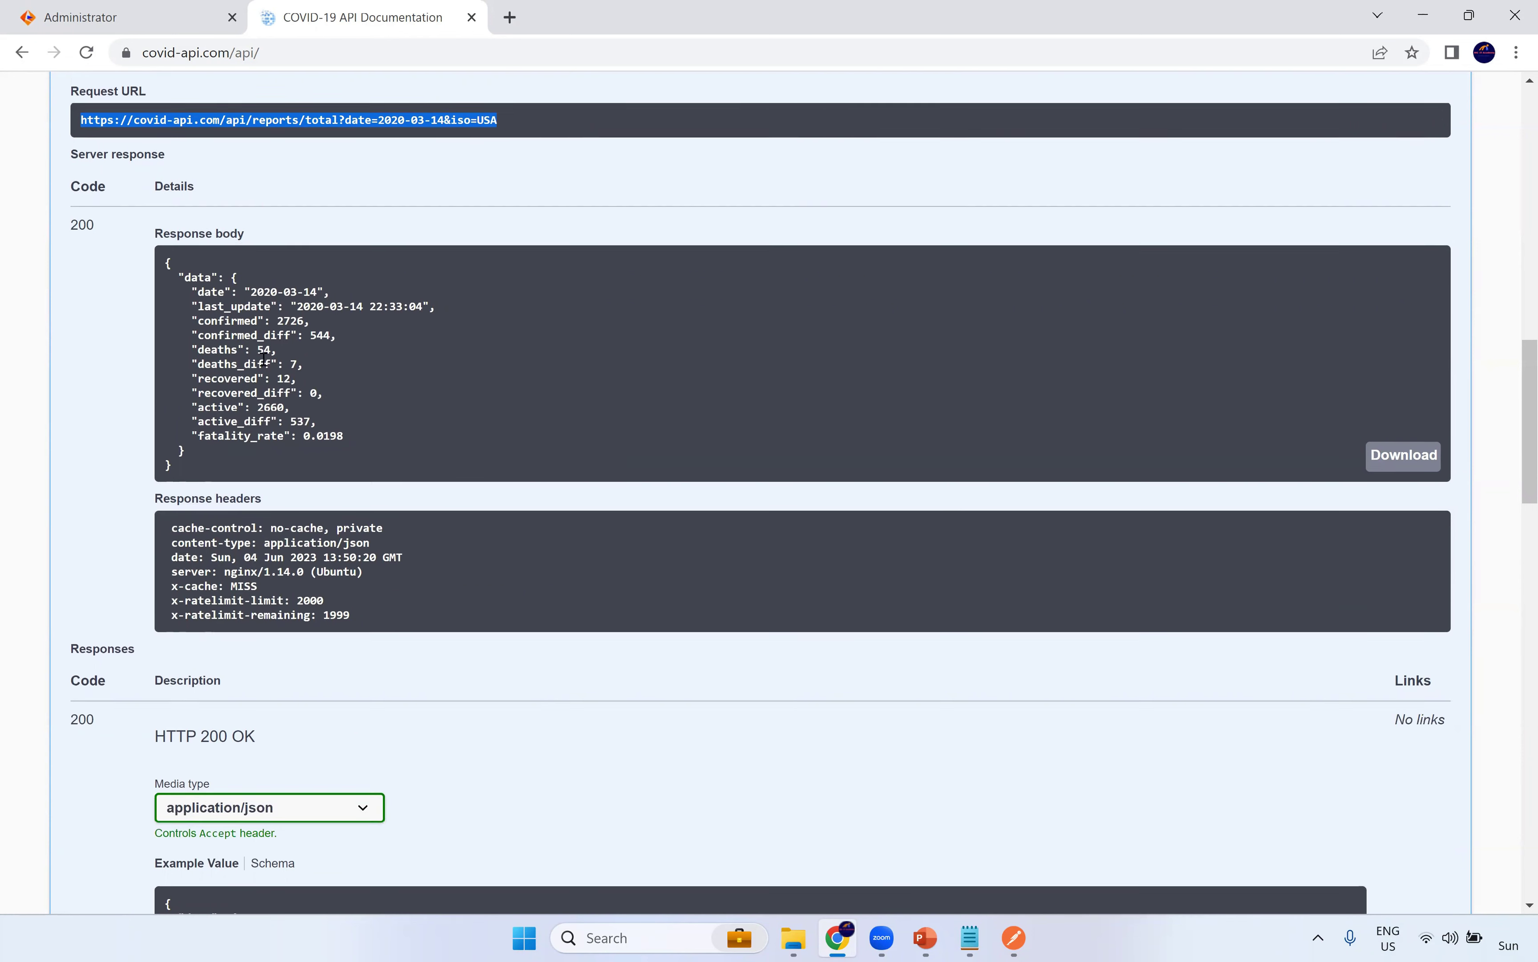
scroll(434, 310, up, 3)
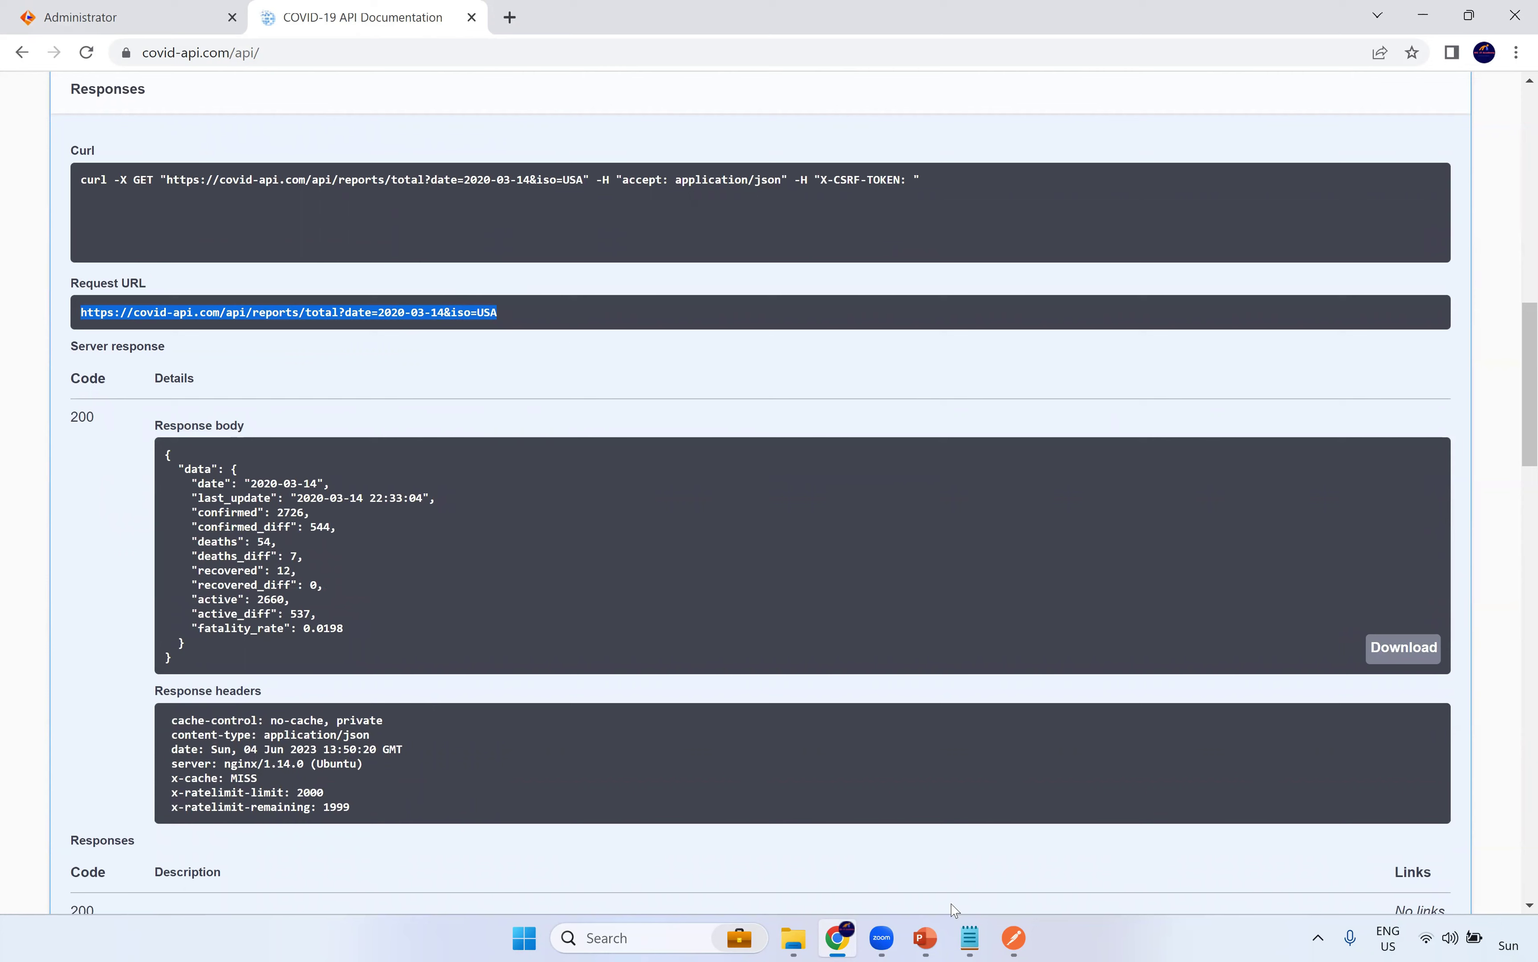
click(1014, 937)
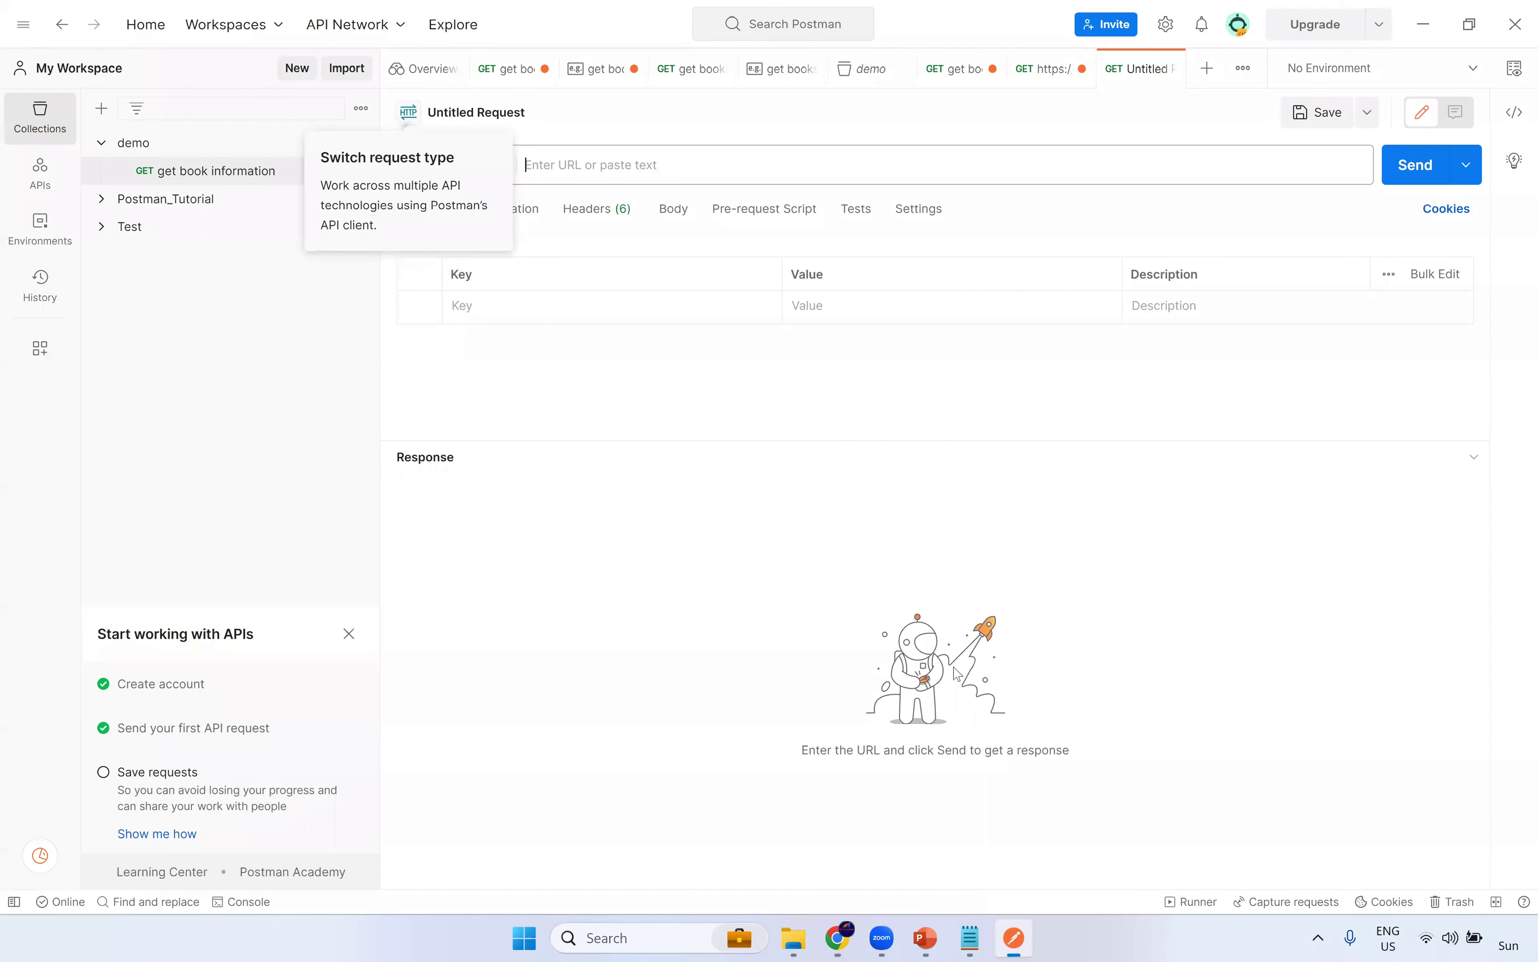
click(583, 164)
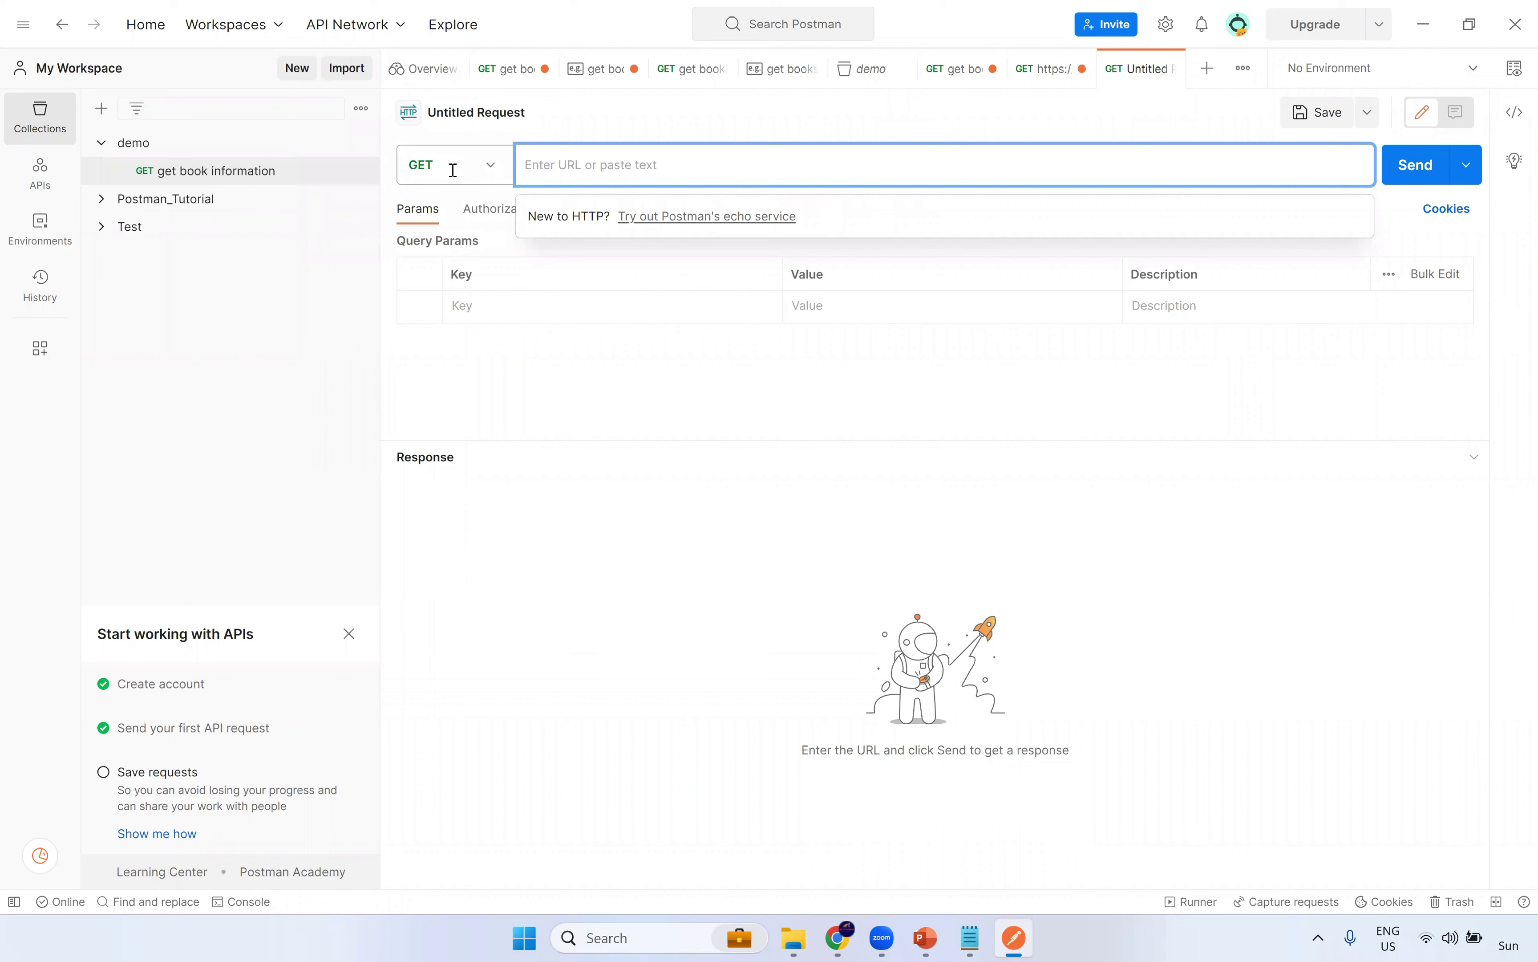
key(ctrl+v)
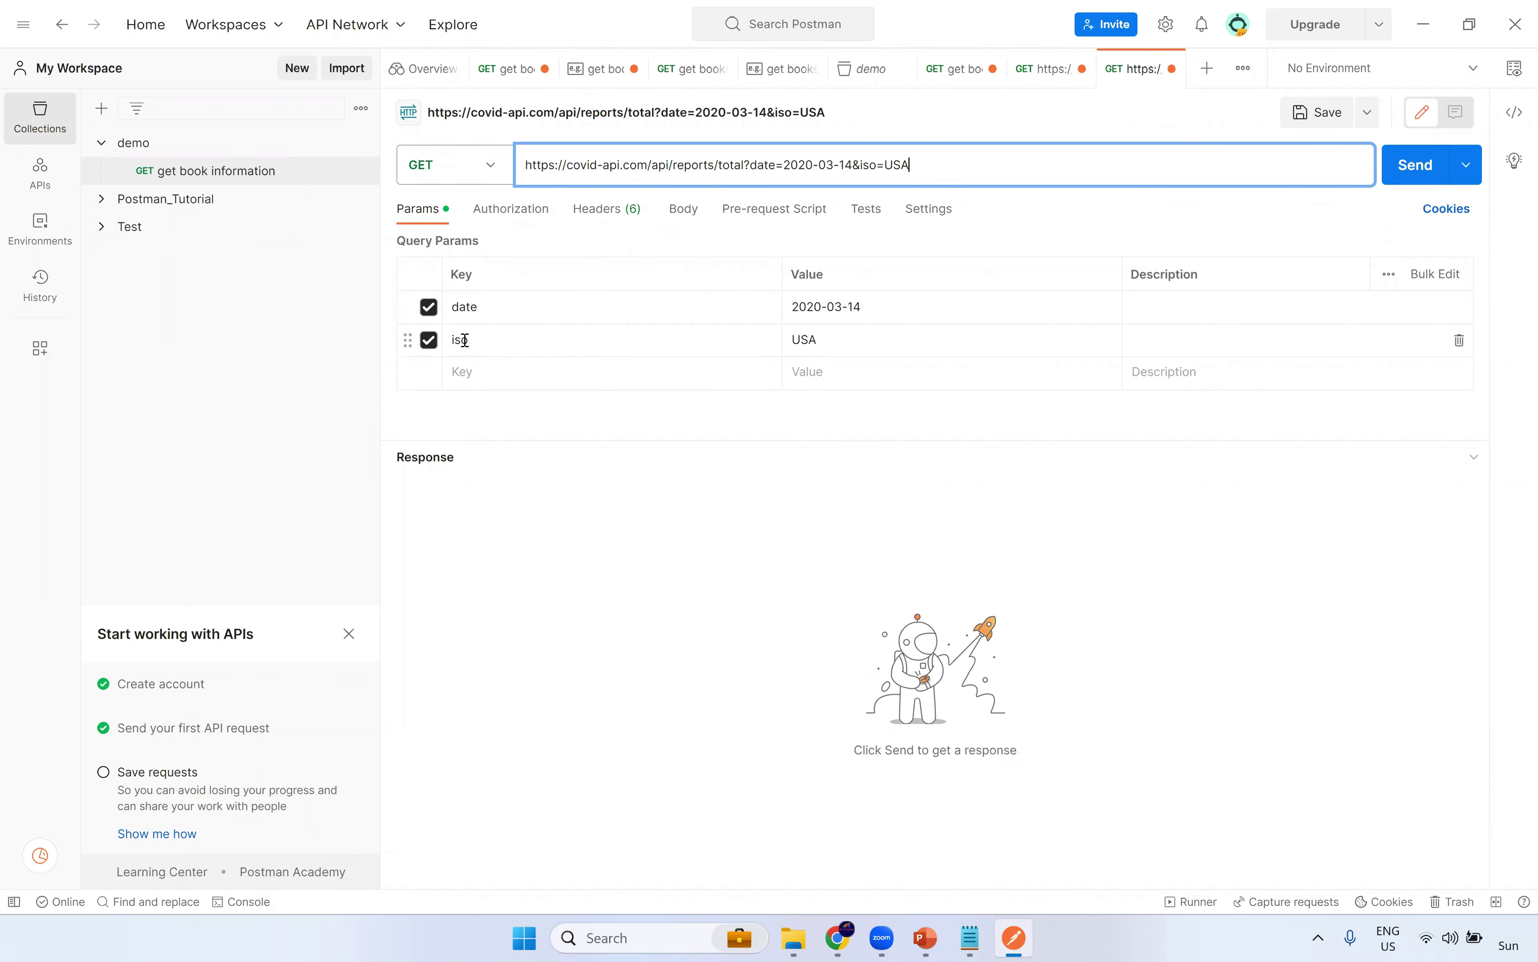
click(1408, 183)
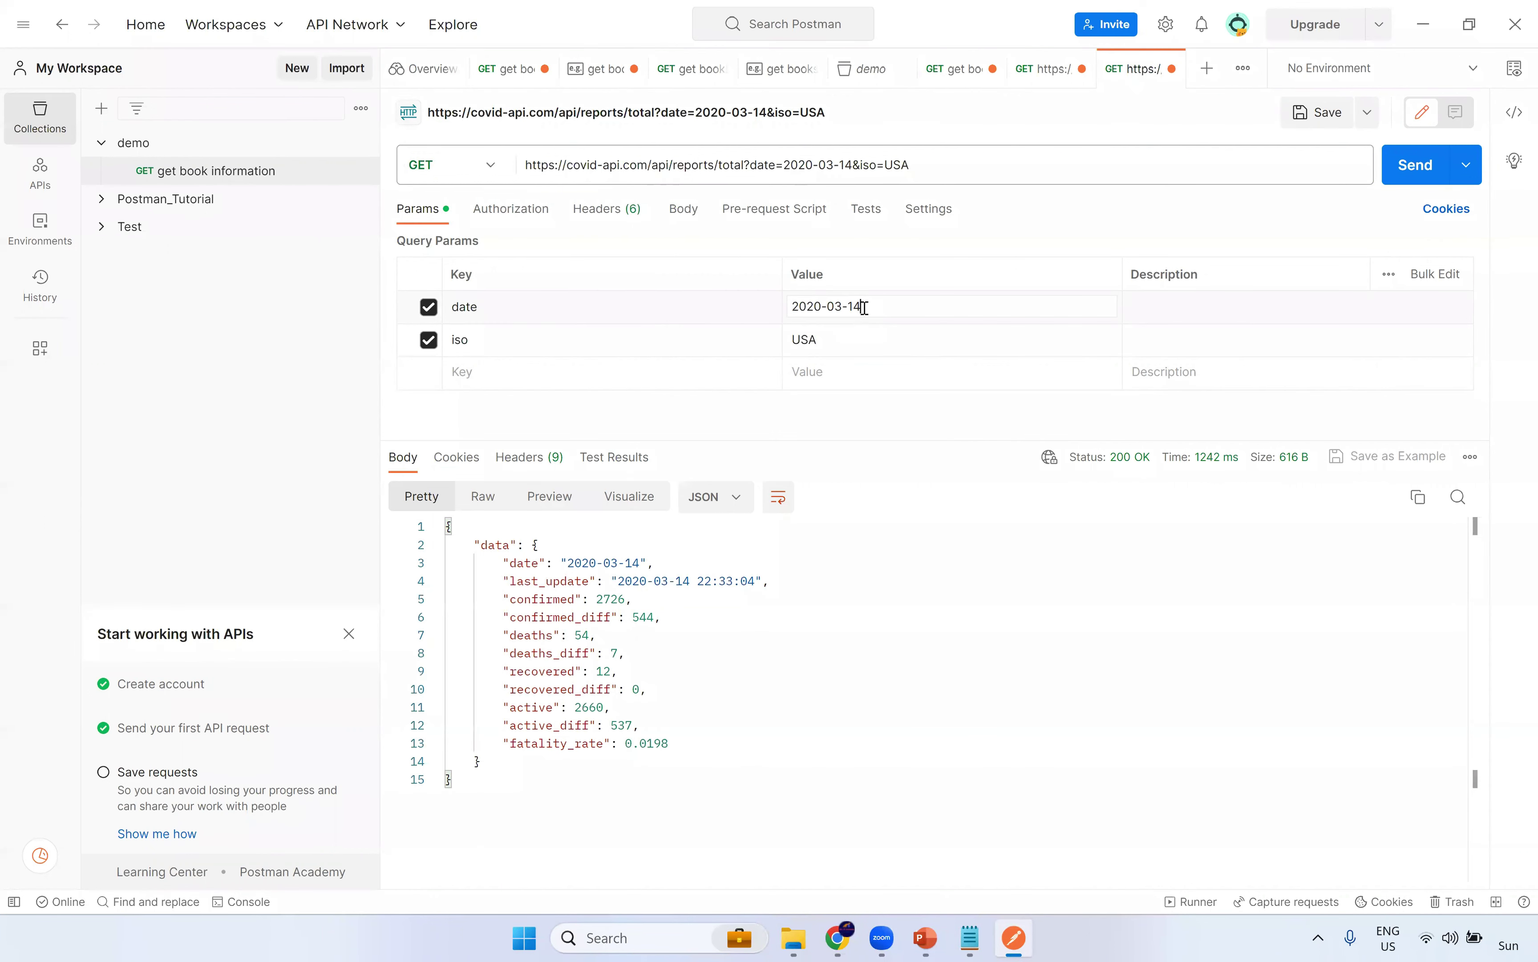
Set the iso query parameter to IND, resend the request and examine the confirmed cases in the response
click(816, 339)
drag(816, 339, 781, 332)
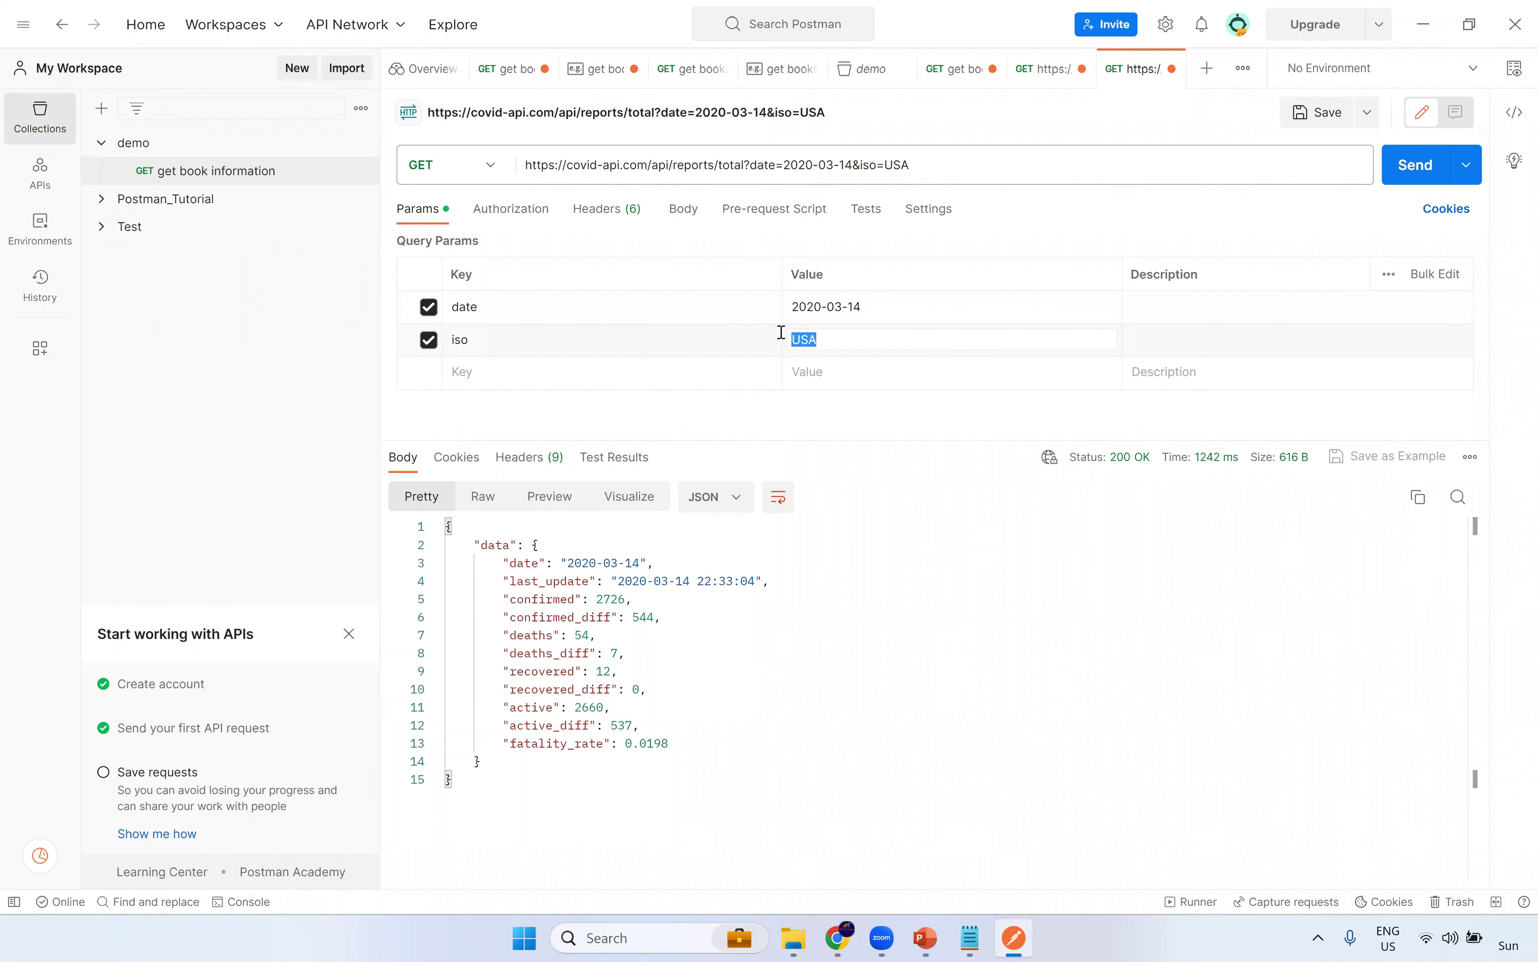
text(IND)
click(1413, 164)
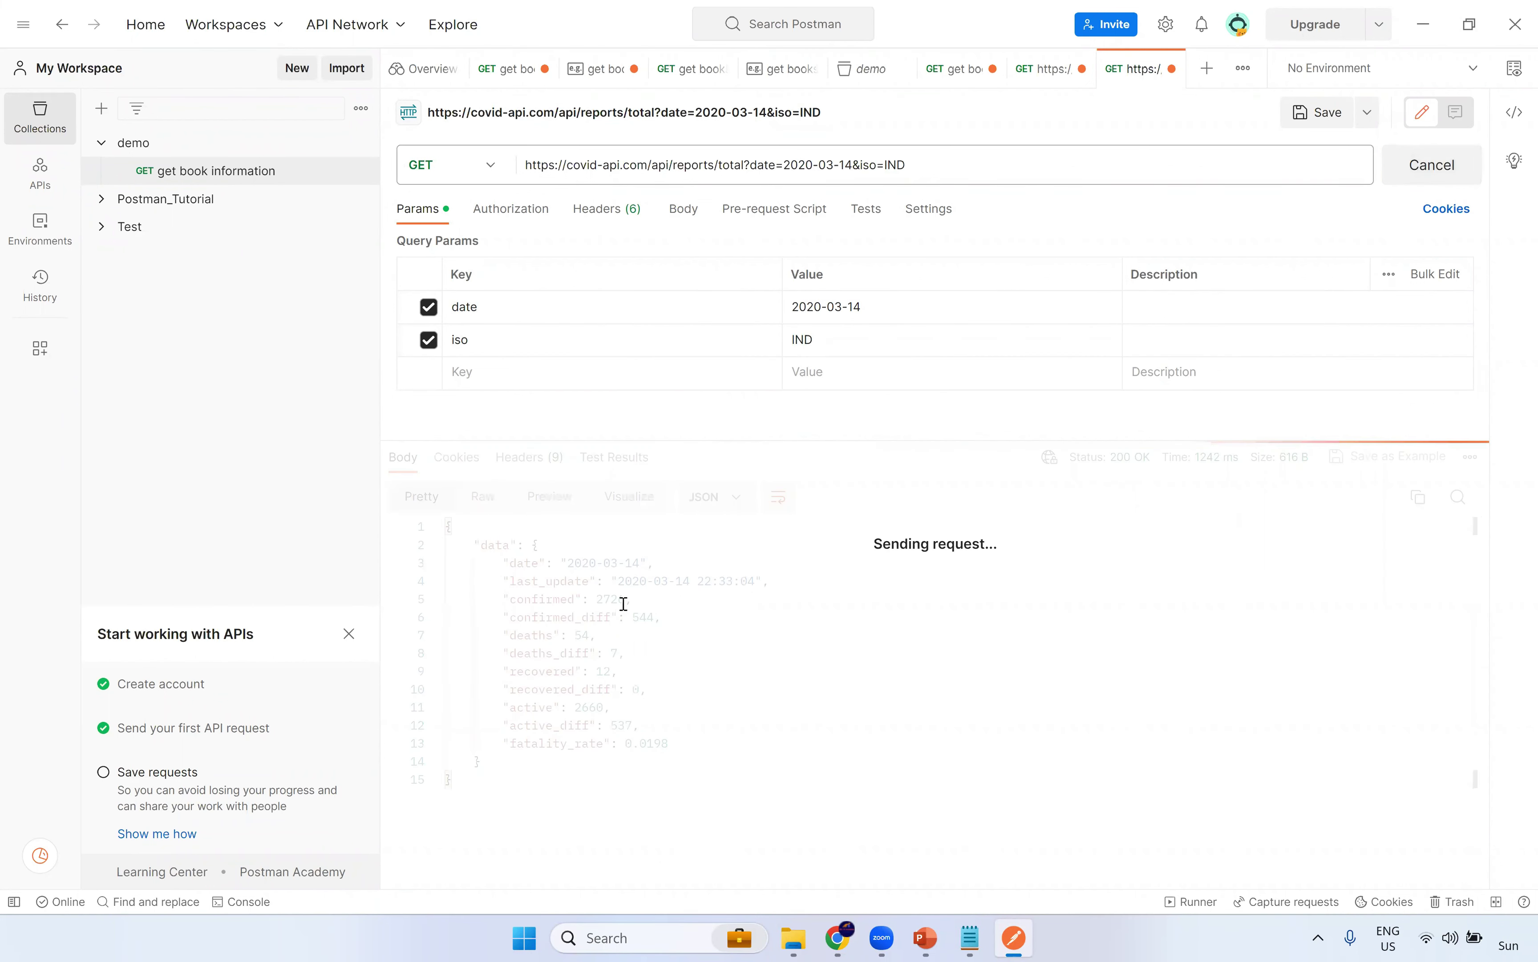
double_click(610, 598)
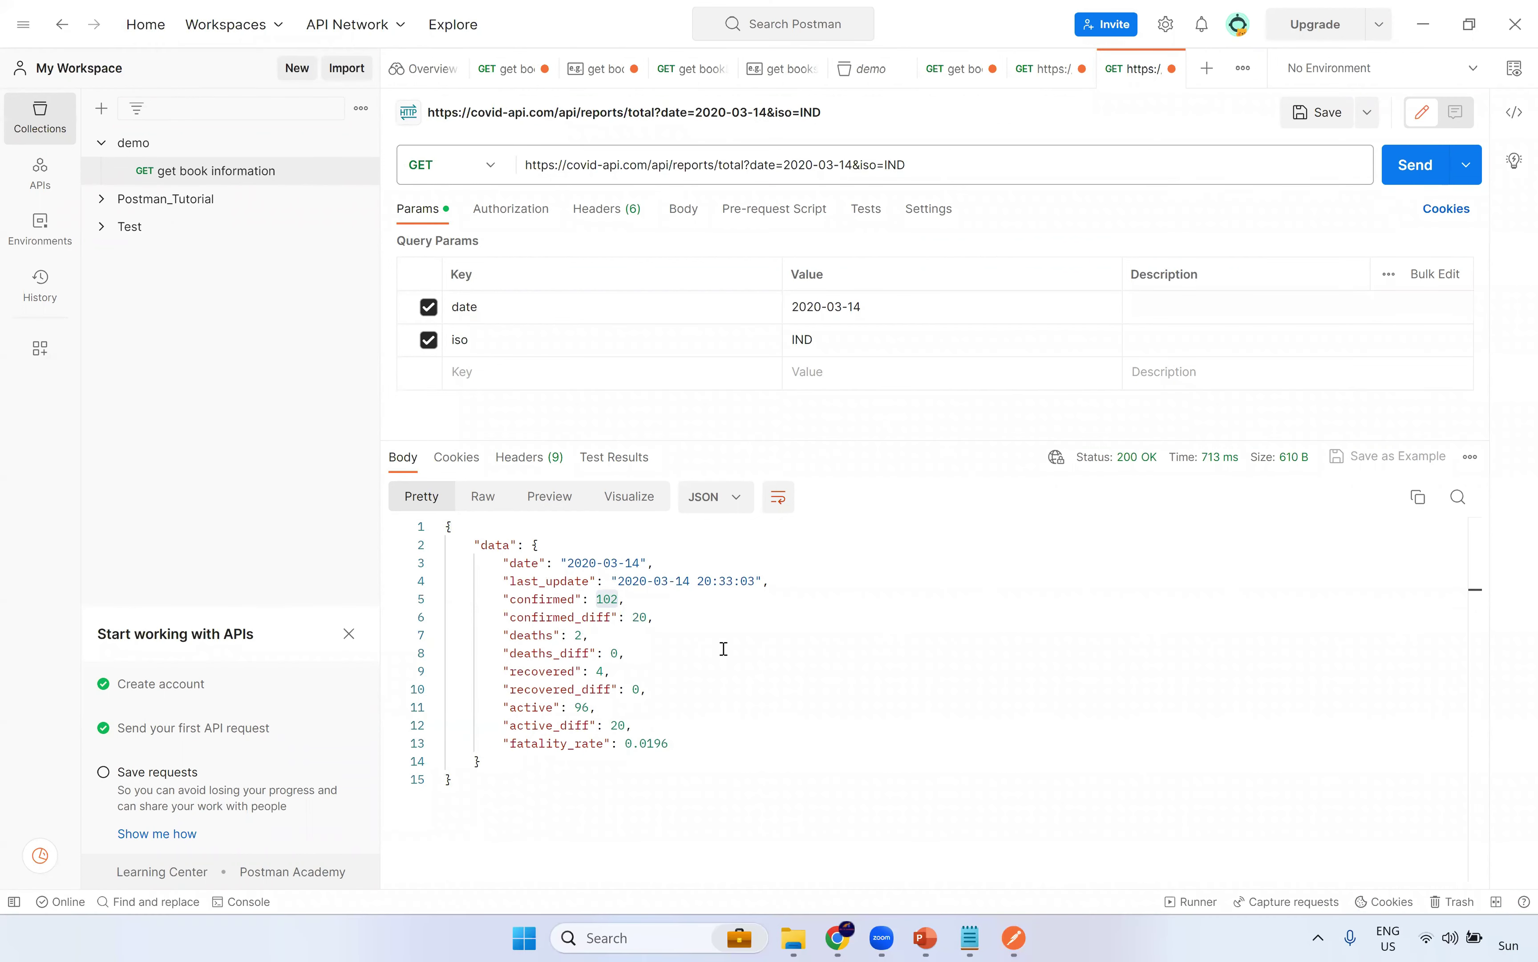
mouse_move(961, 944)
click(915, 170)
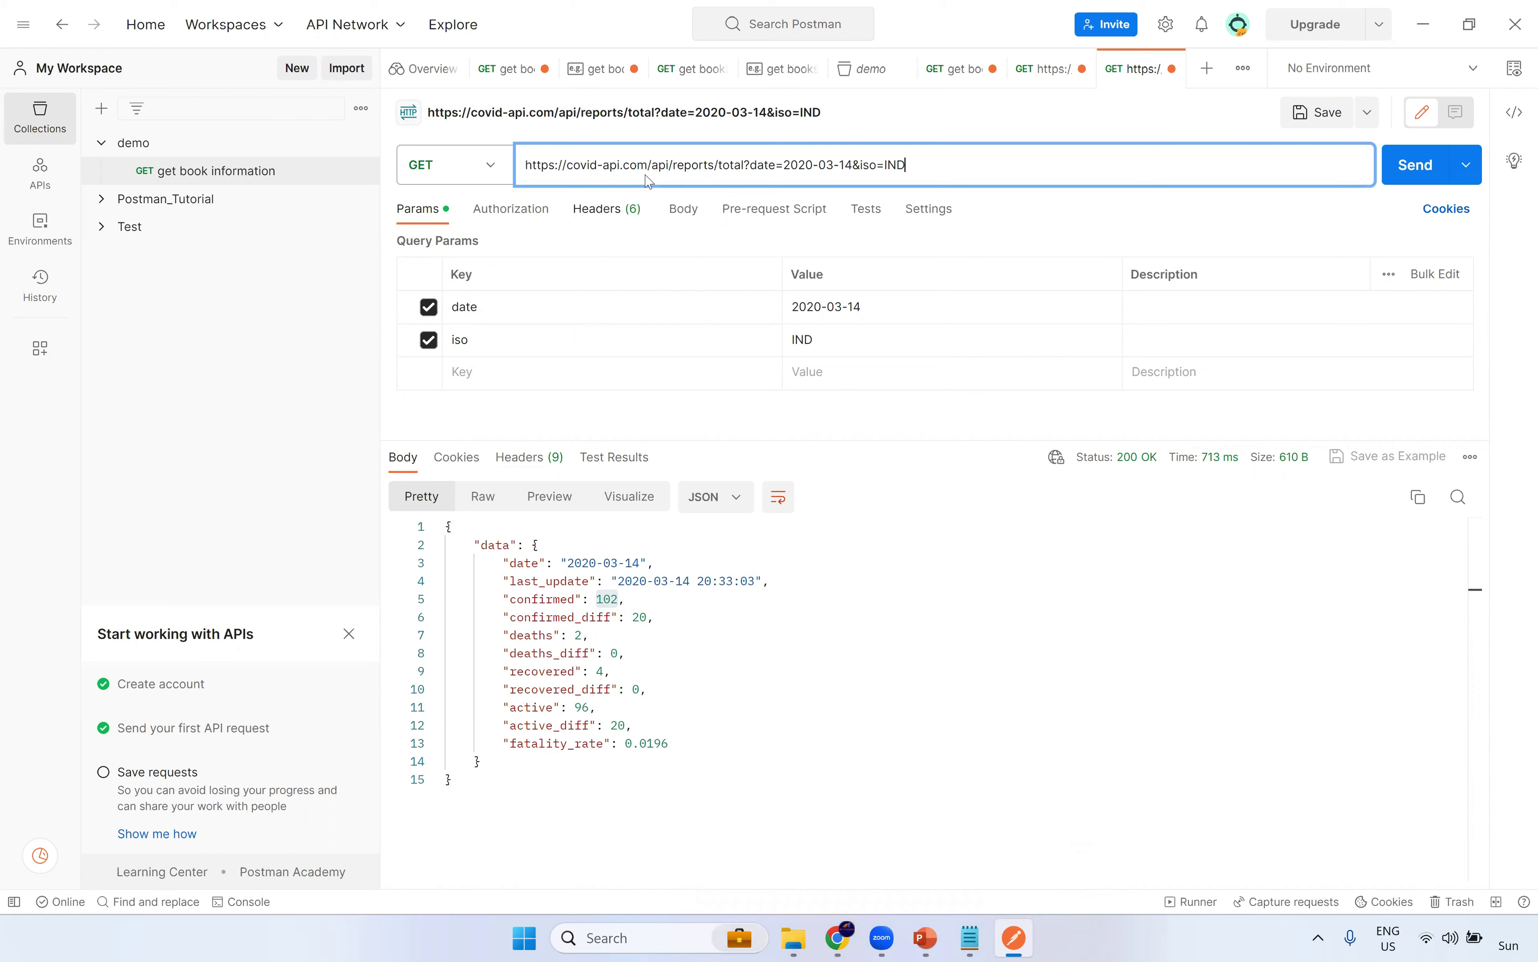
Return to Informatica Administrator in Chrome and open the NIC secure agent under Runtime Environments to check its Process Server service
mouse_move(837, 938)
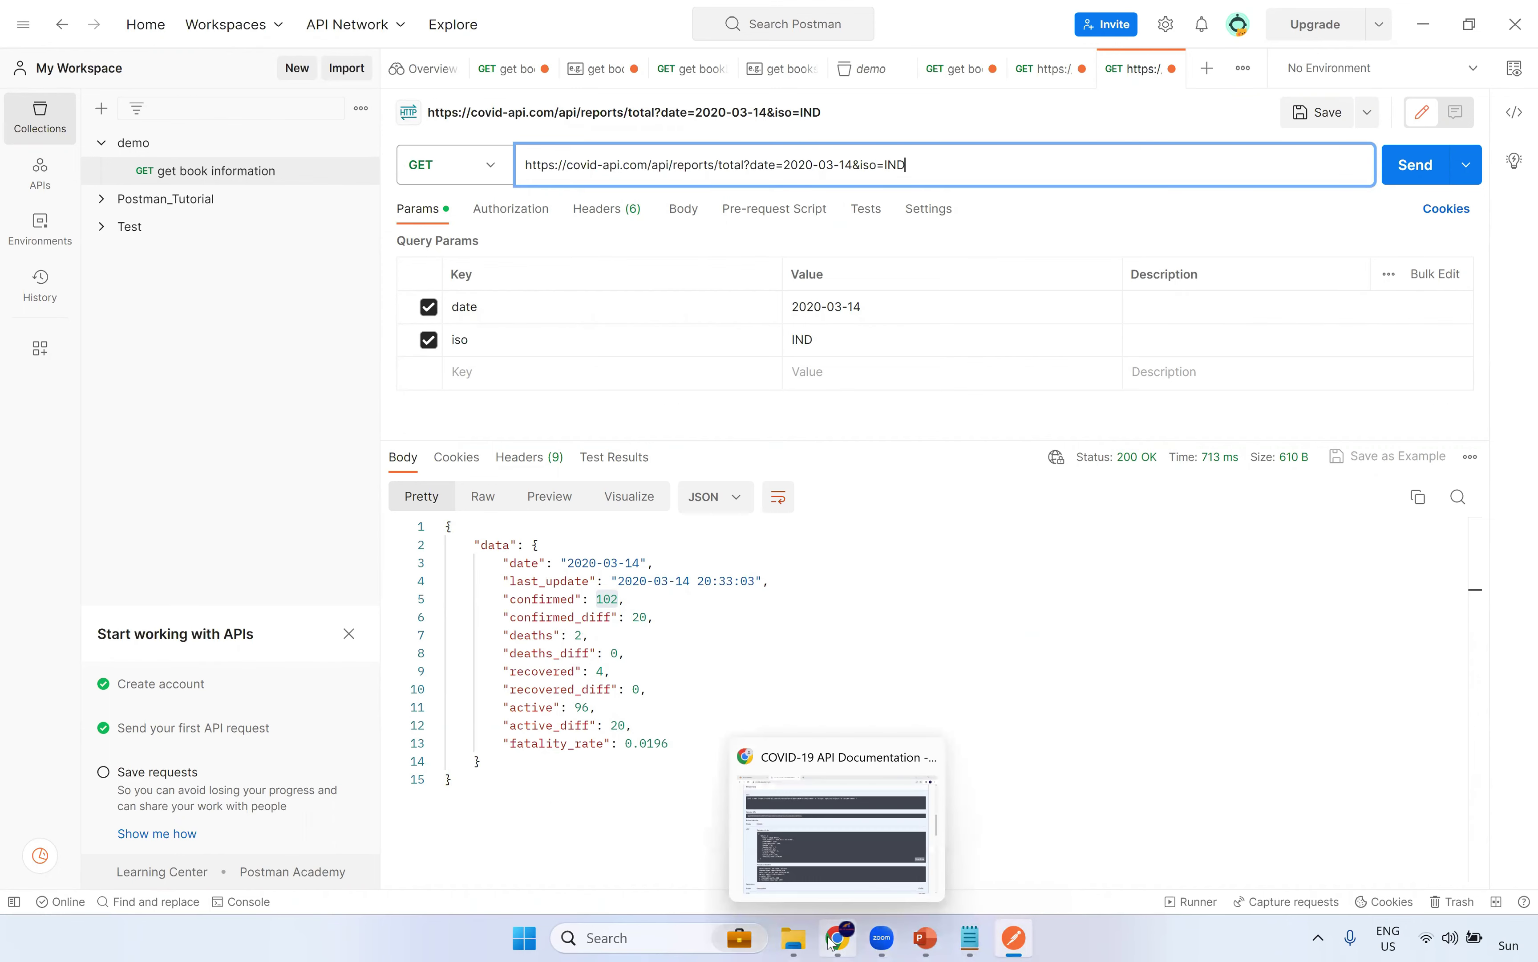
click(826, 826)
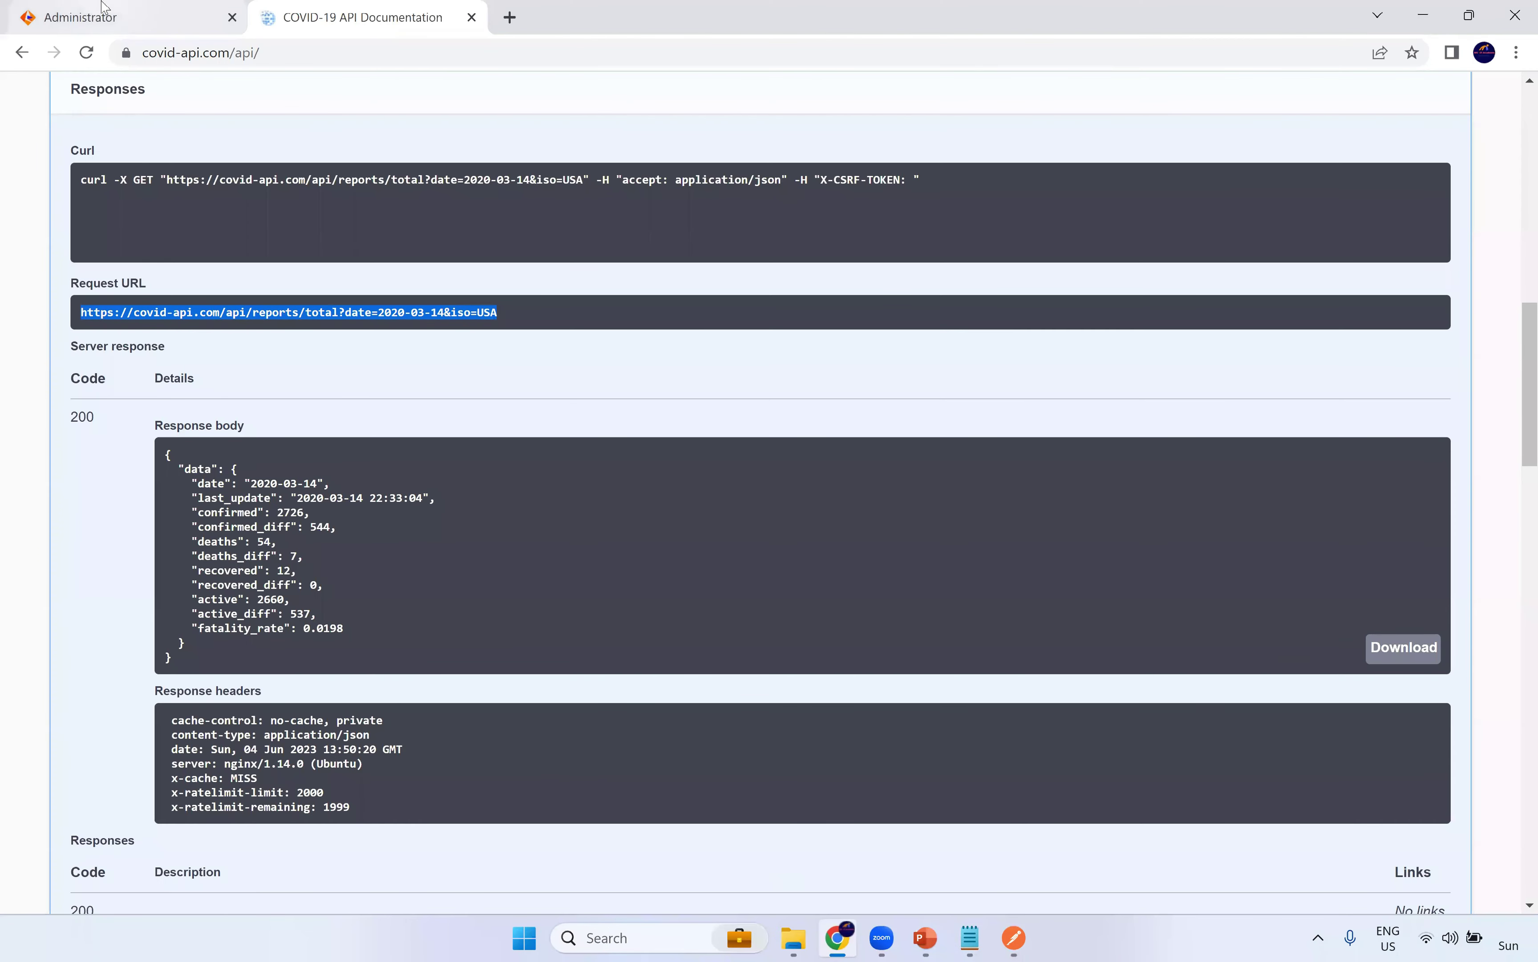
click(105, 13)
click(117, 569)
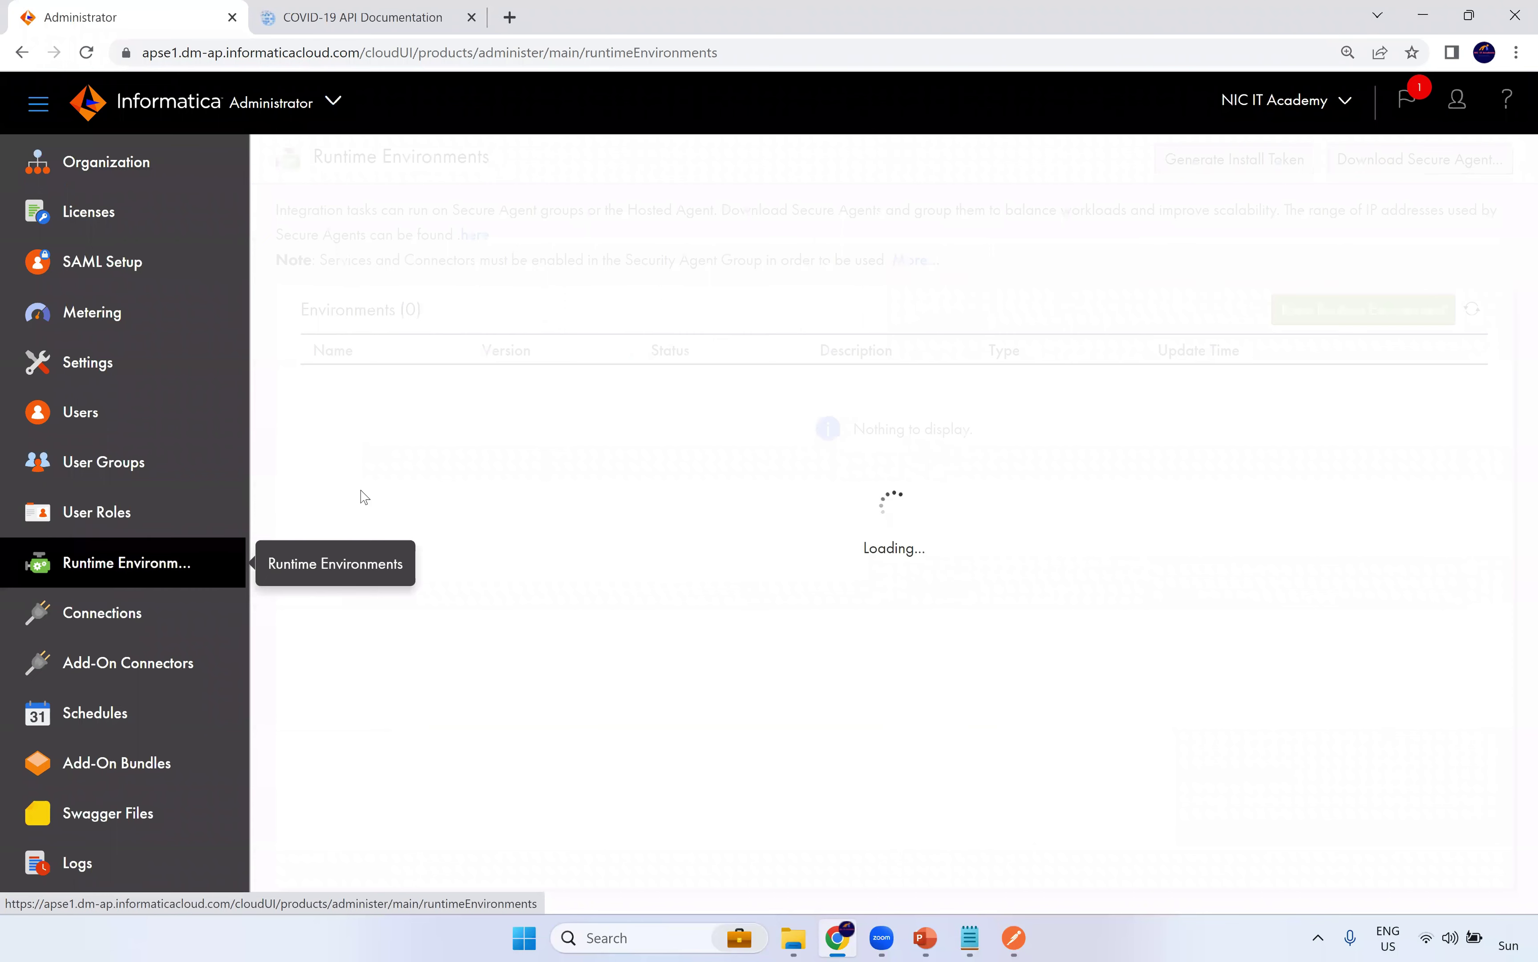
click(318, 439)
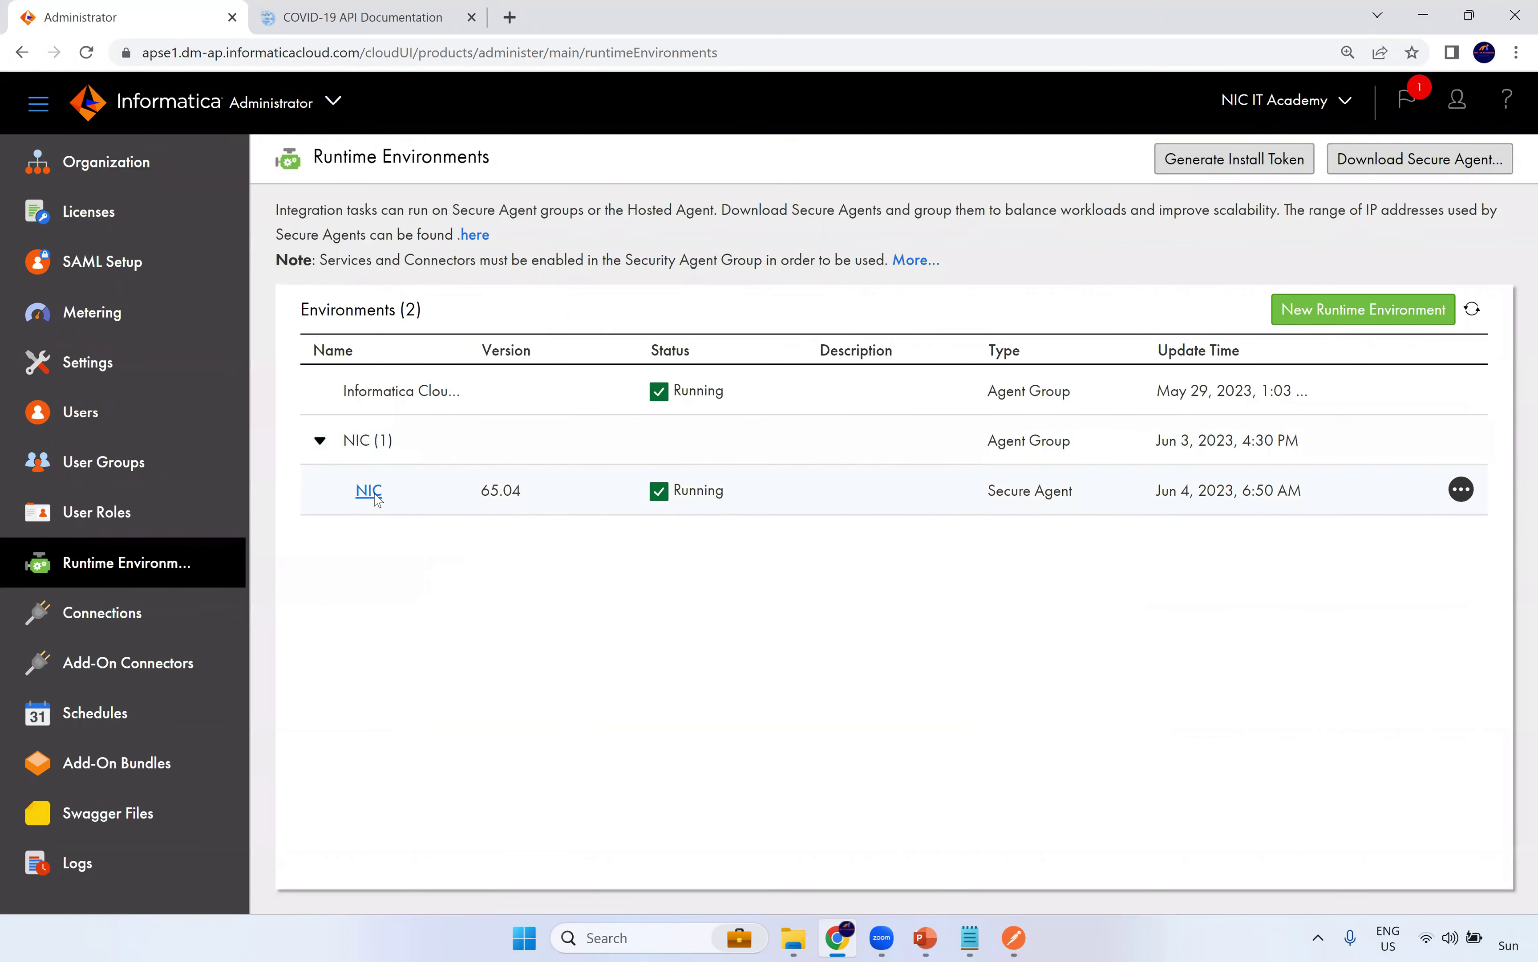
click(368, 491)
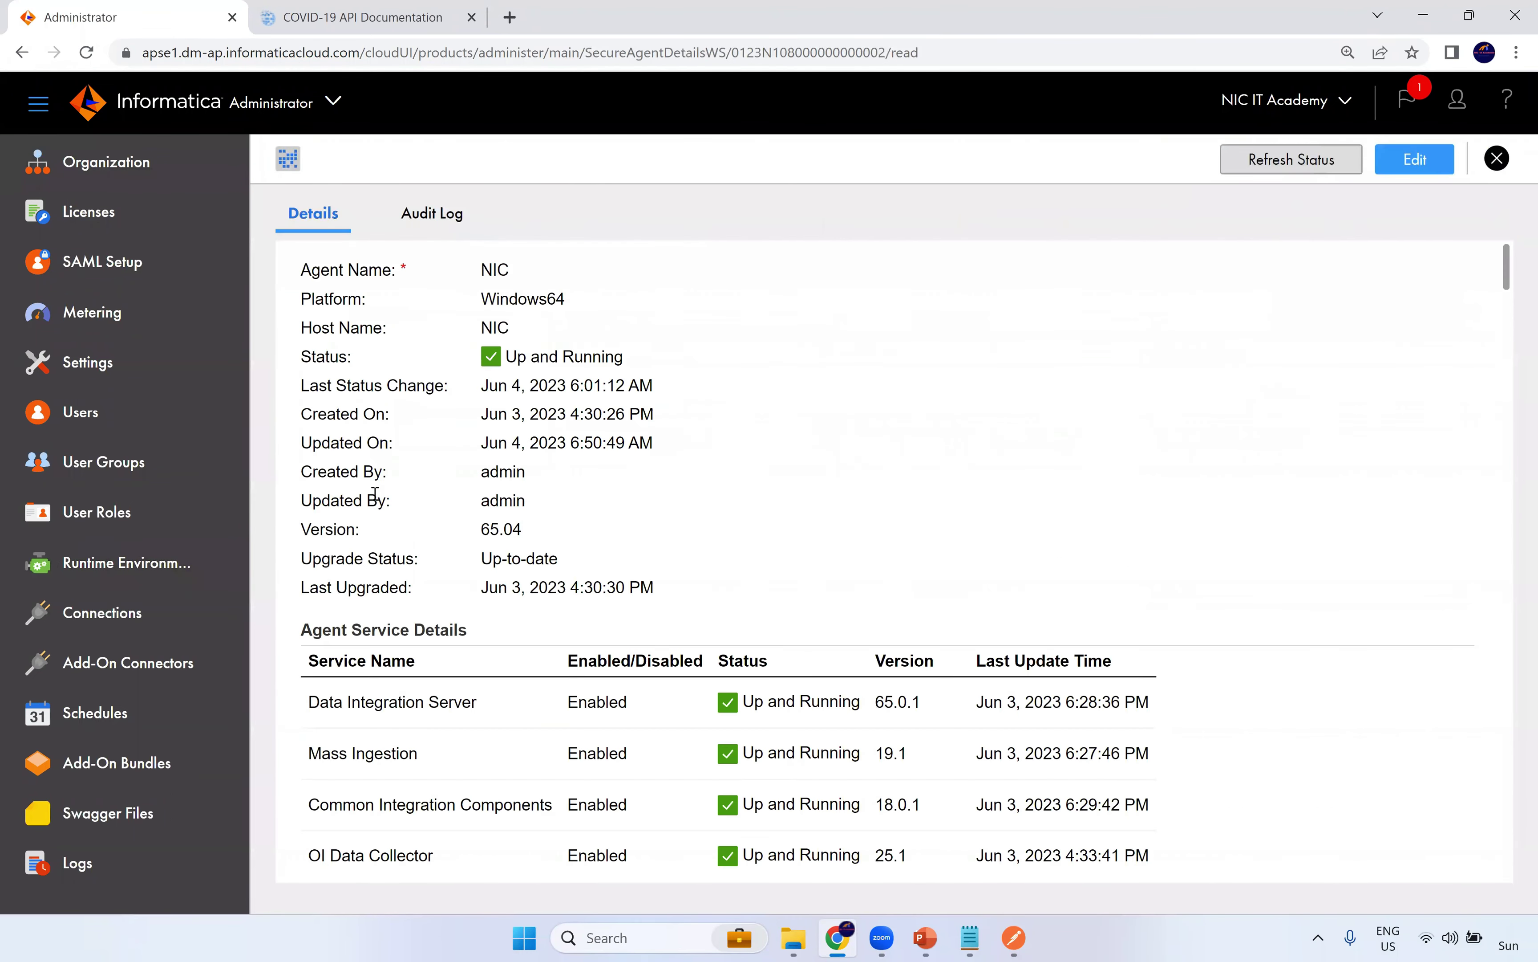
scroll(738, 559, down, 4)
drag(420, 647, 309, 643)
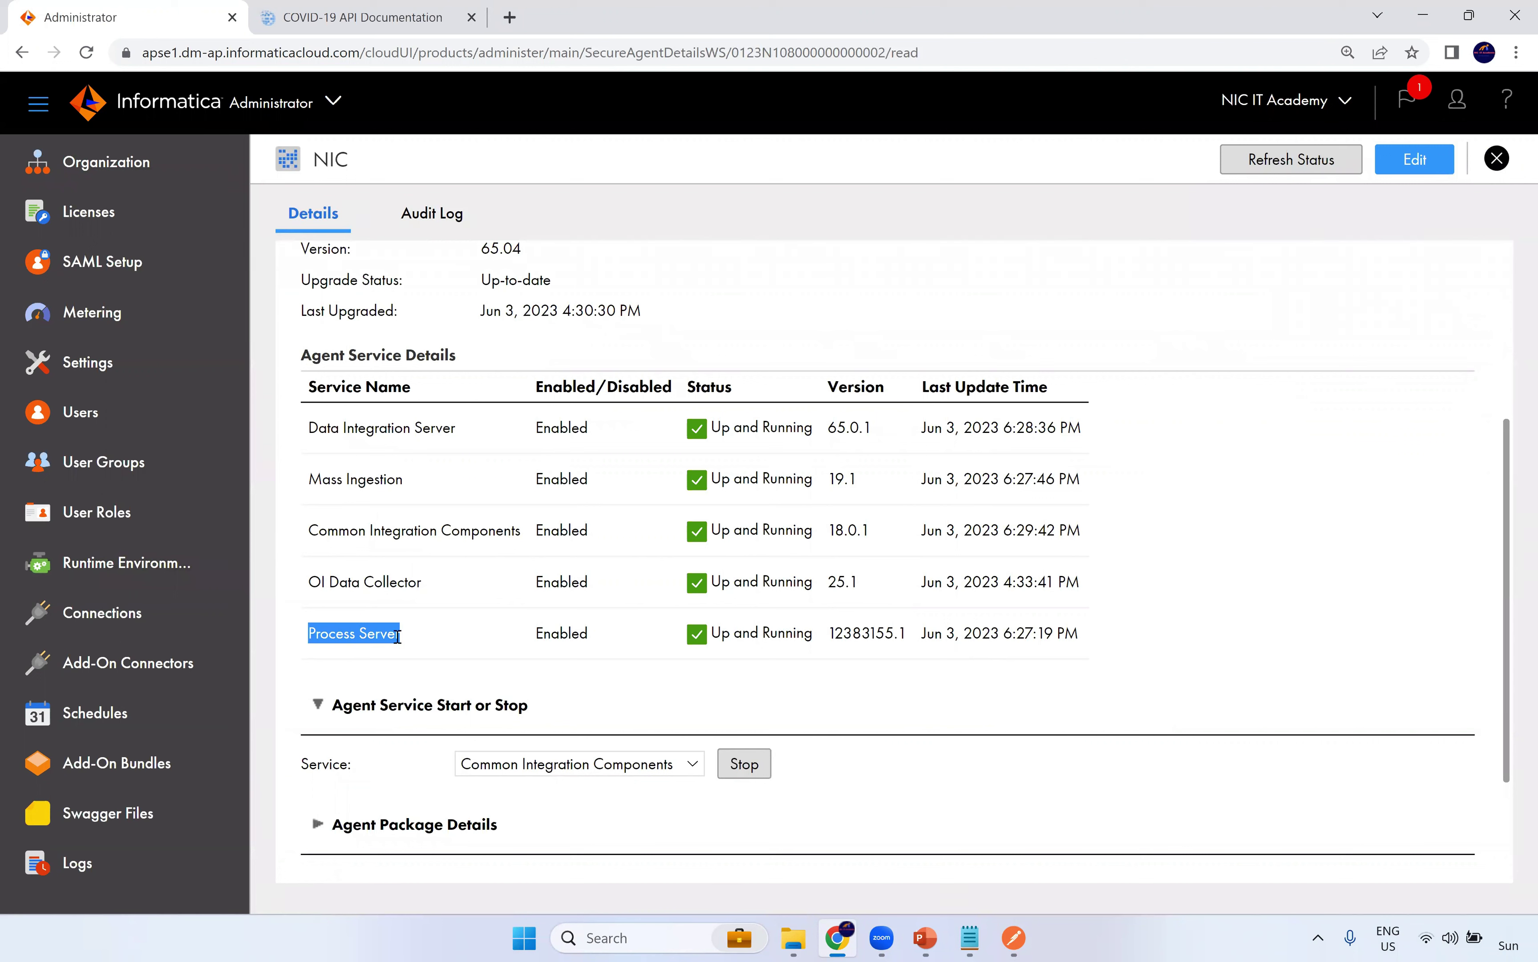
Switch from the Administrator service to Application Integration
click(303, 105)
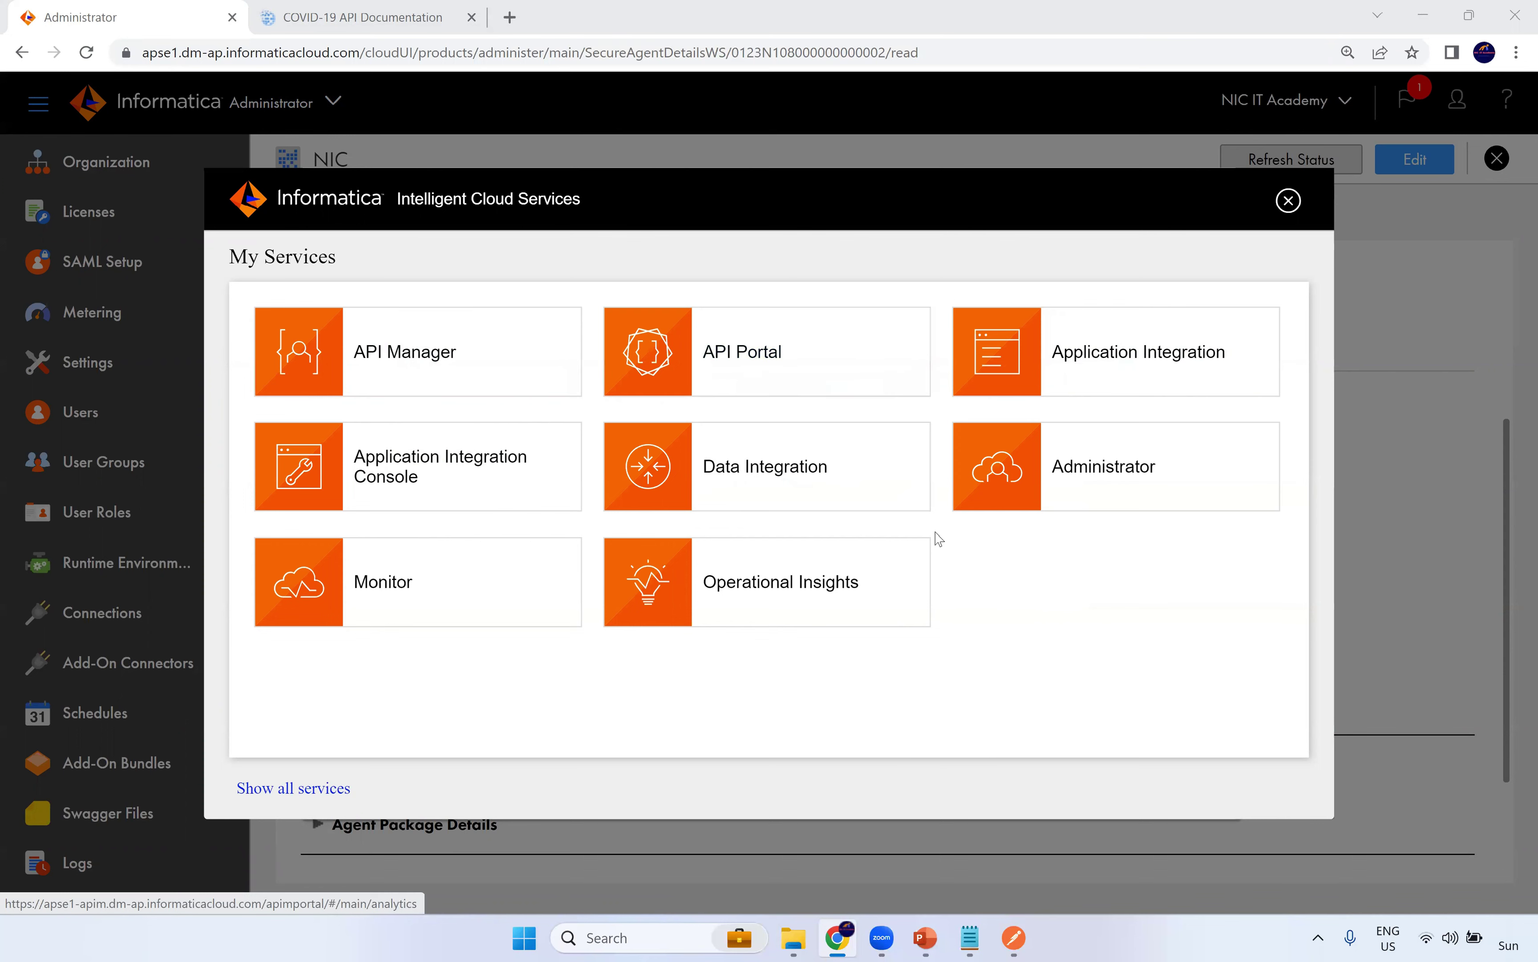
click(1138, 352)
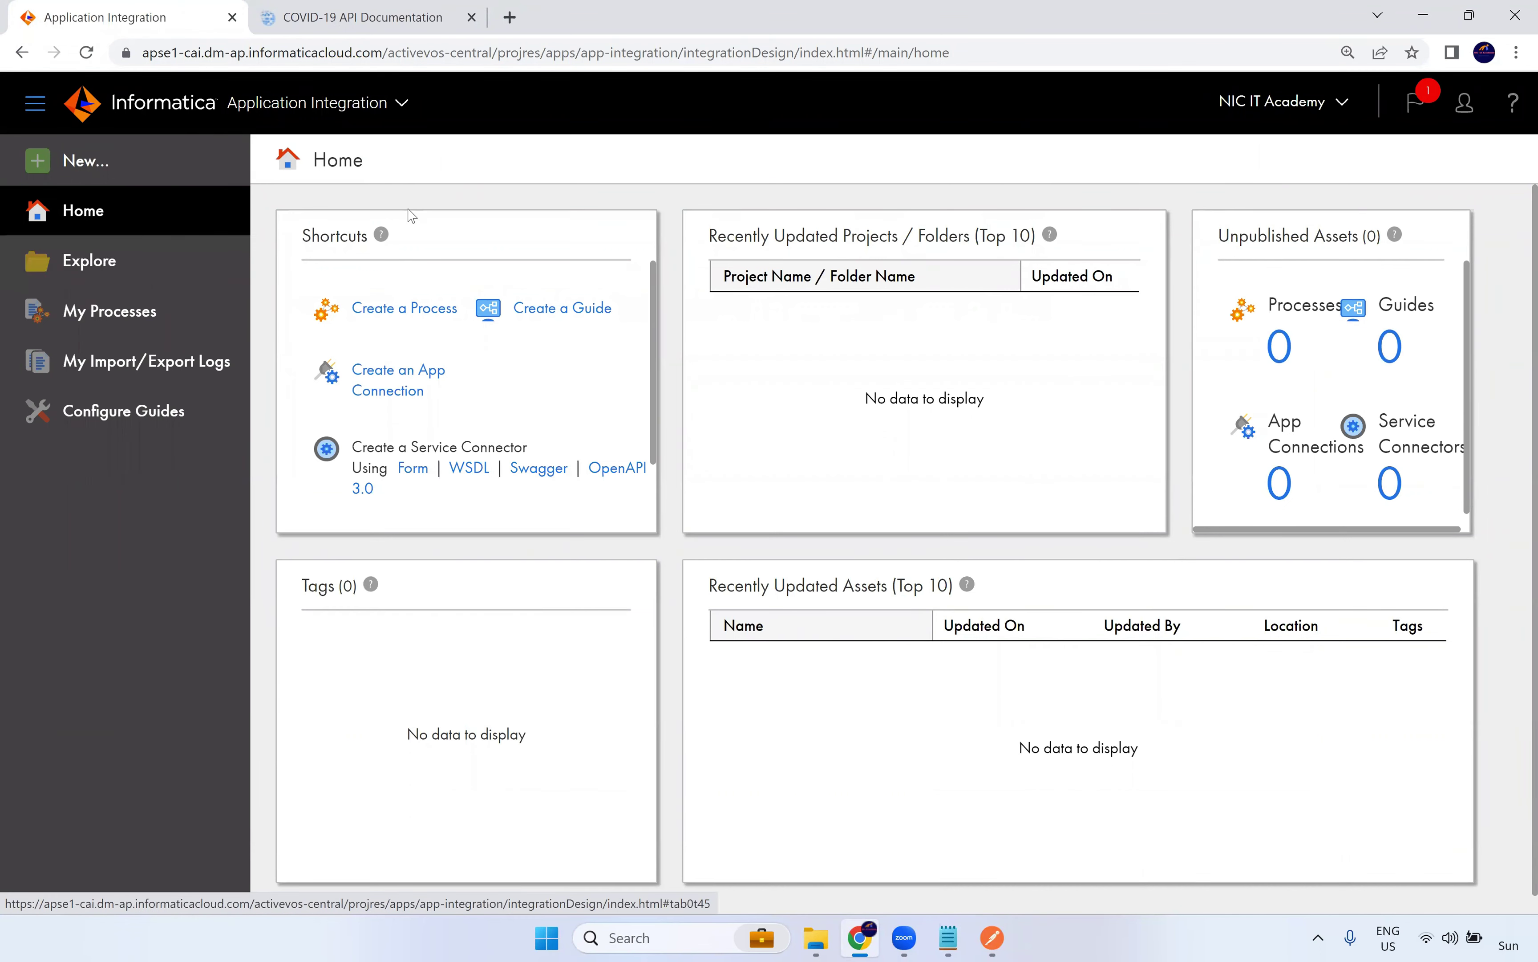
click(64, 168)
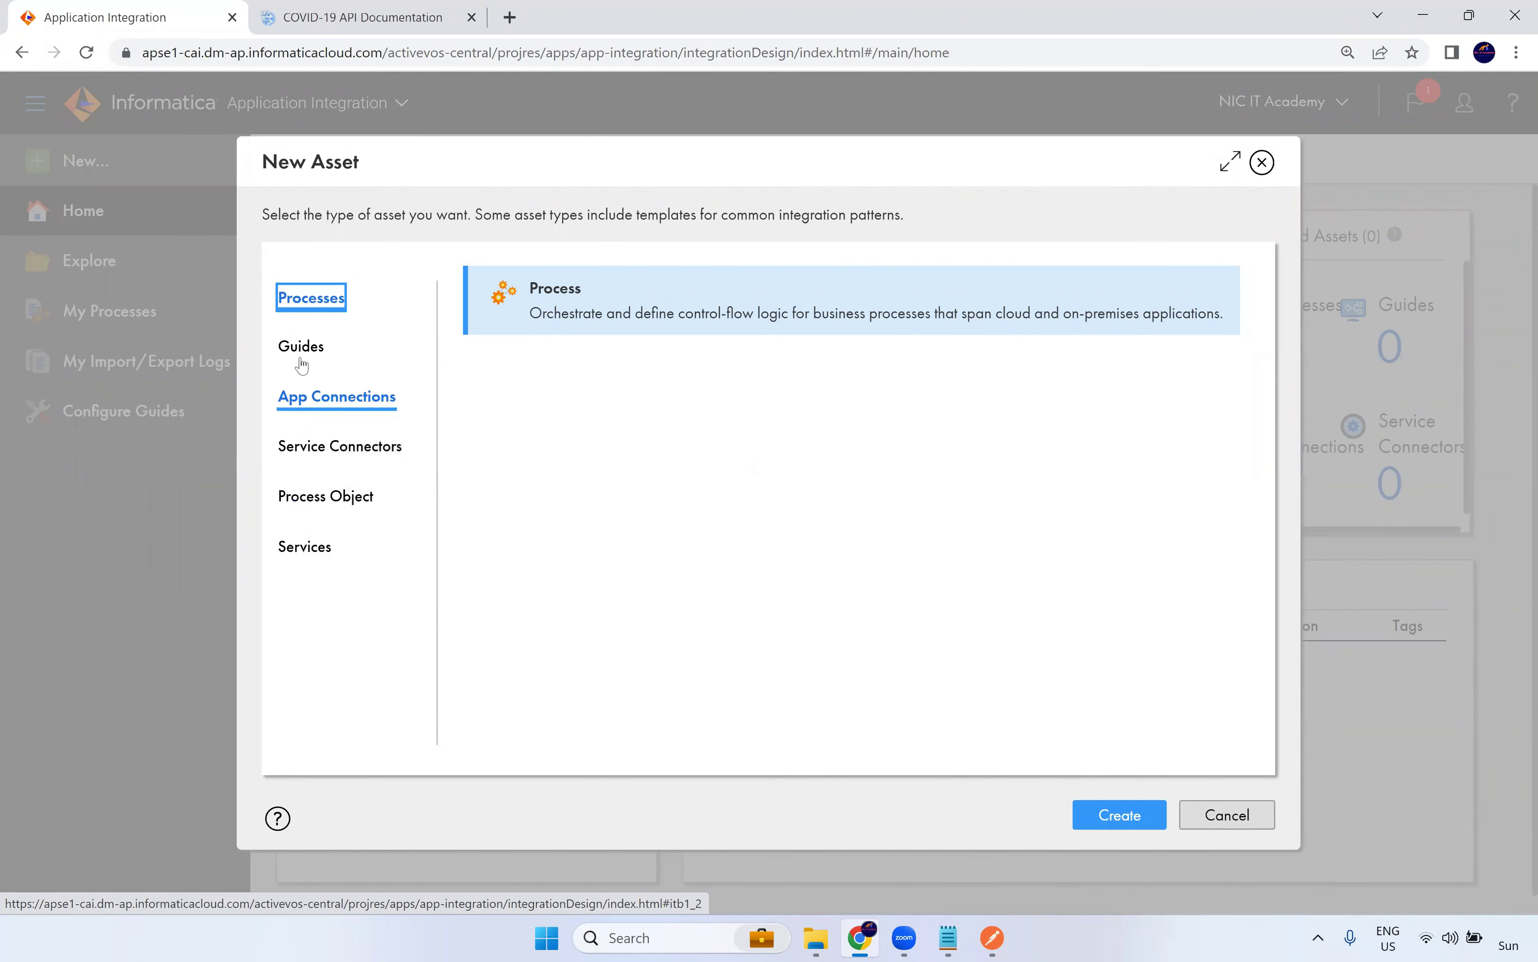
click(317, 448)
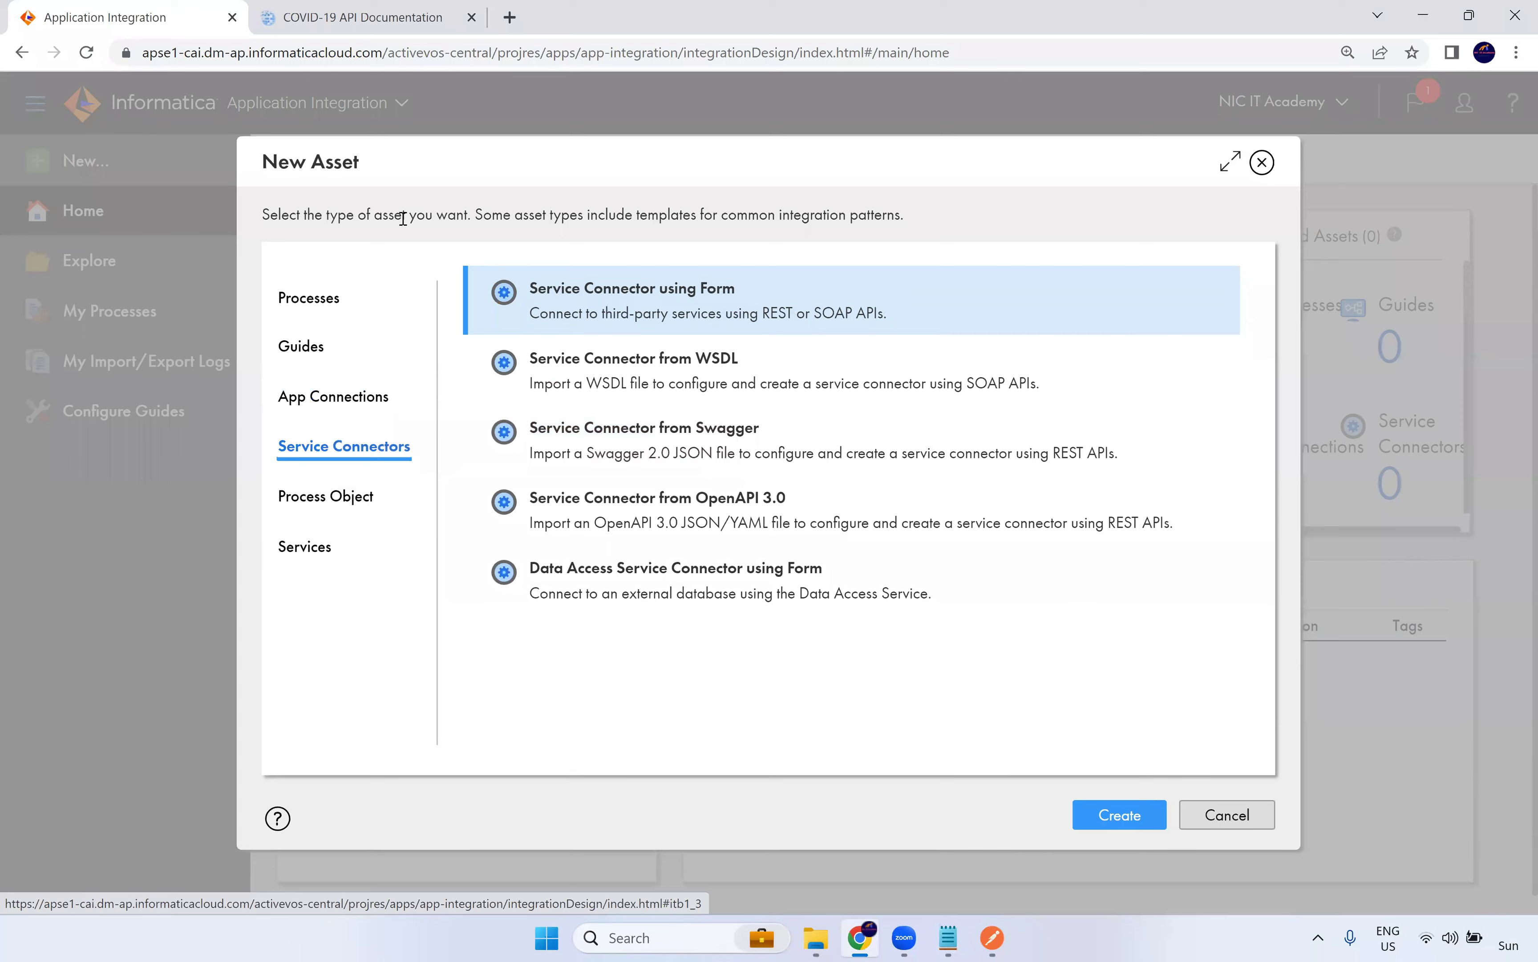
key(Escape)
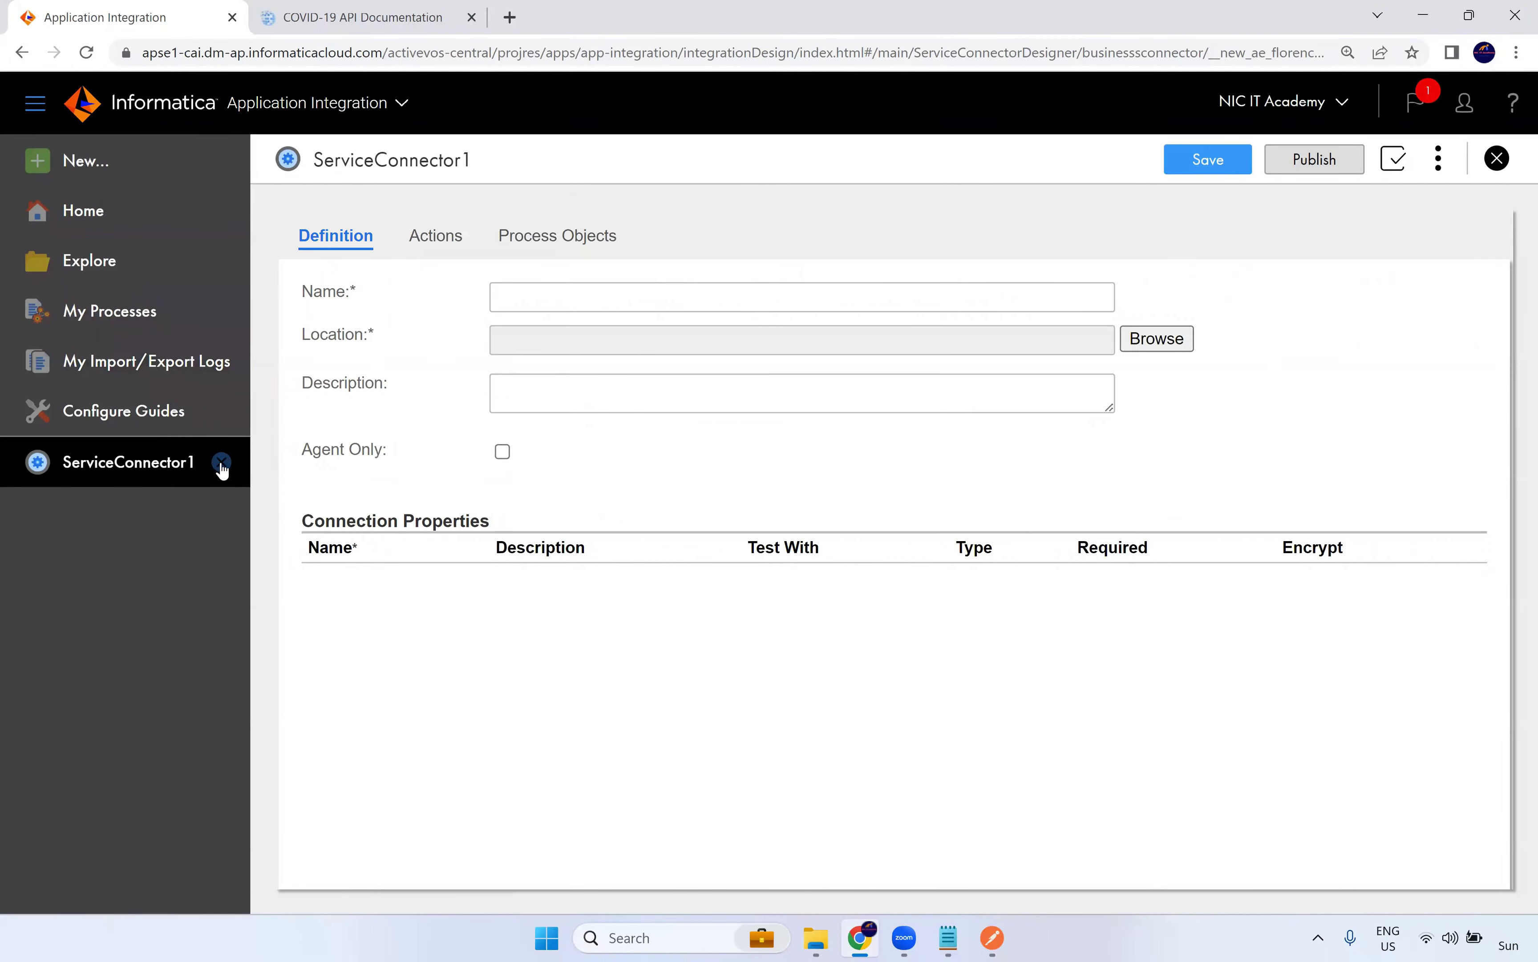
click(223, 464)
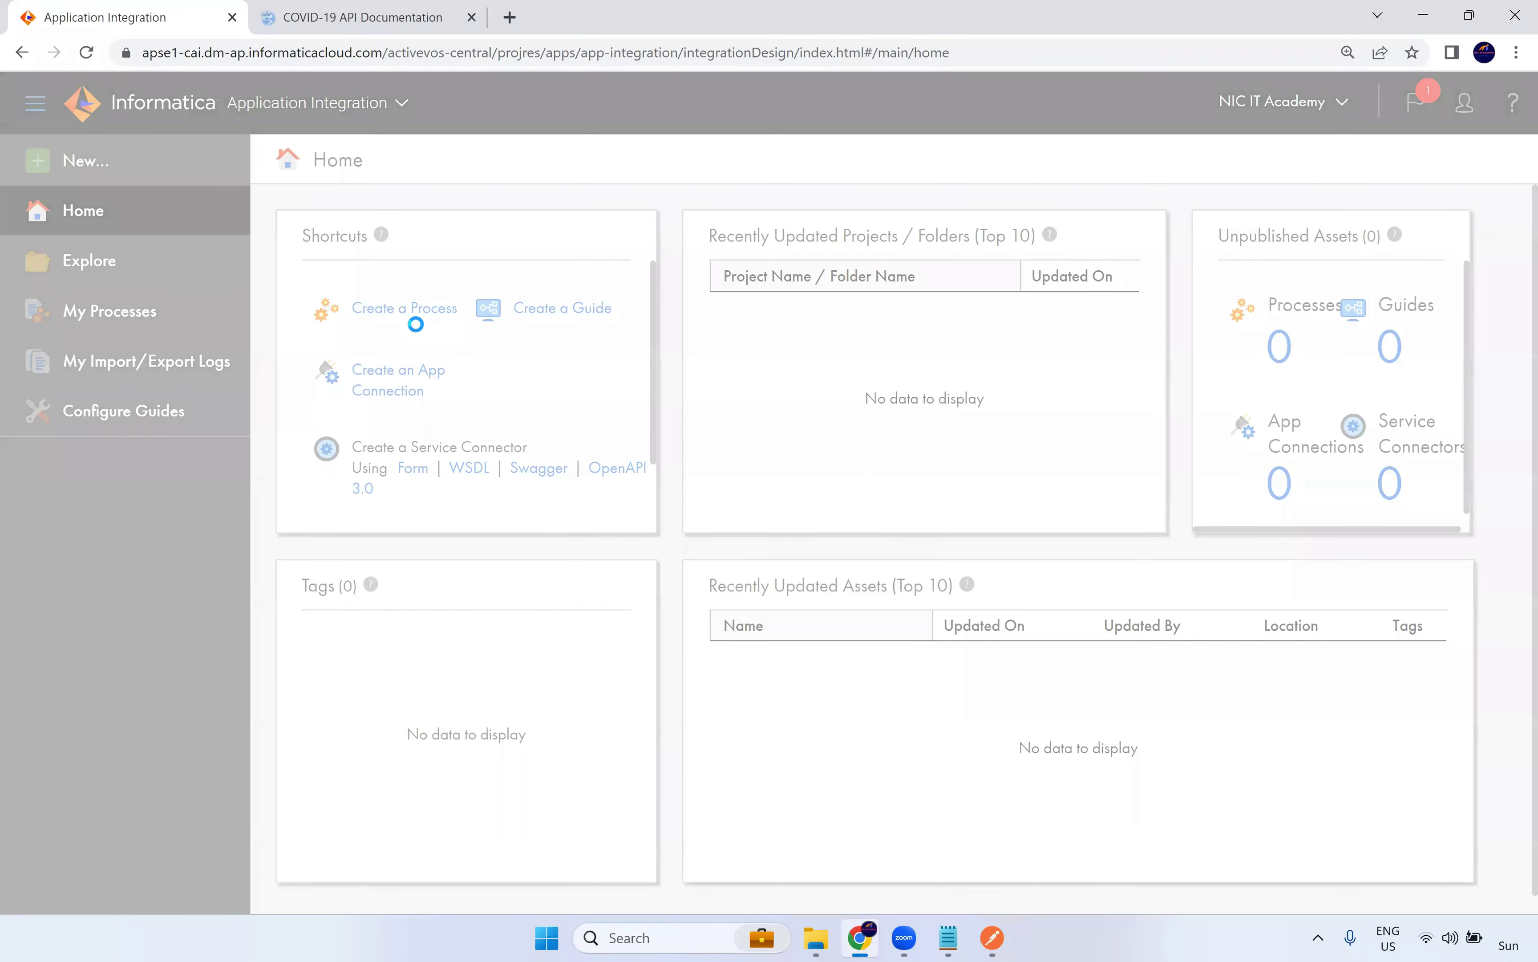
Create a new process and name it PROC_MY_FIRST_PROCESS, copying the name from First Process.pdf in the CAI folder
click(416, 325)
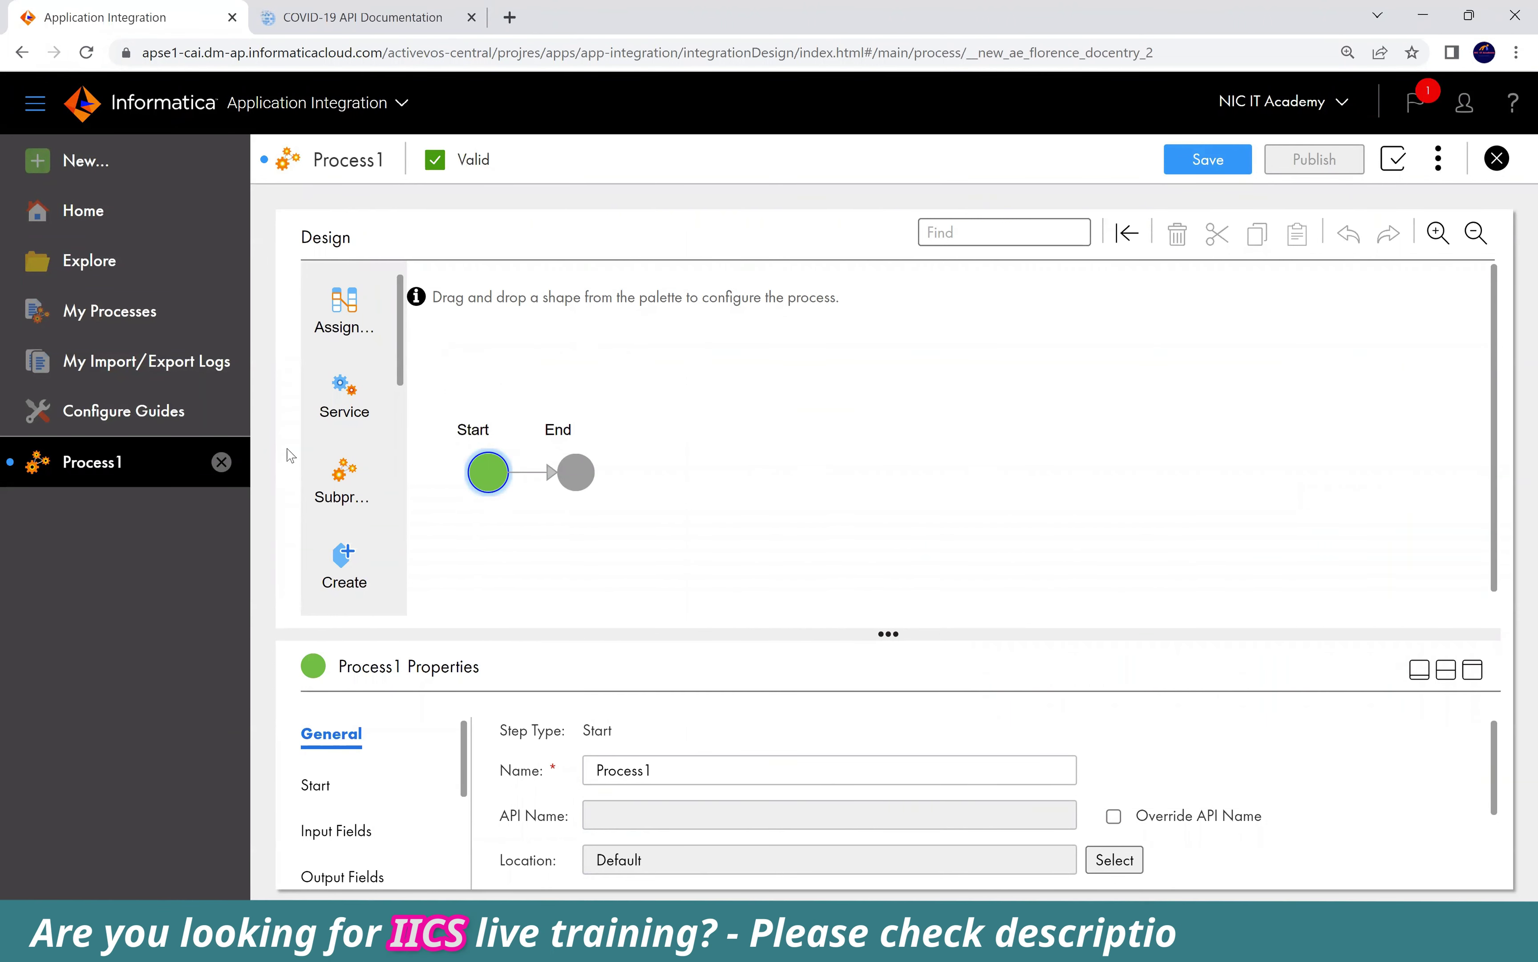
key(alt+Tab)
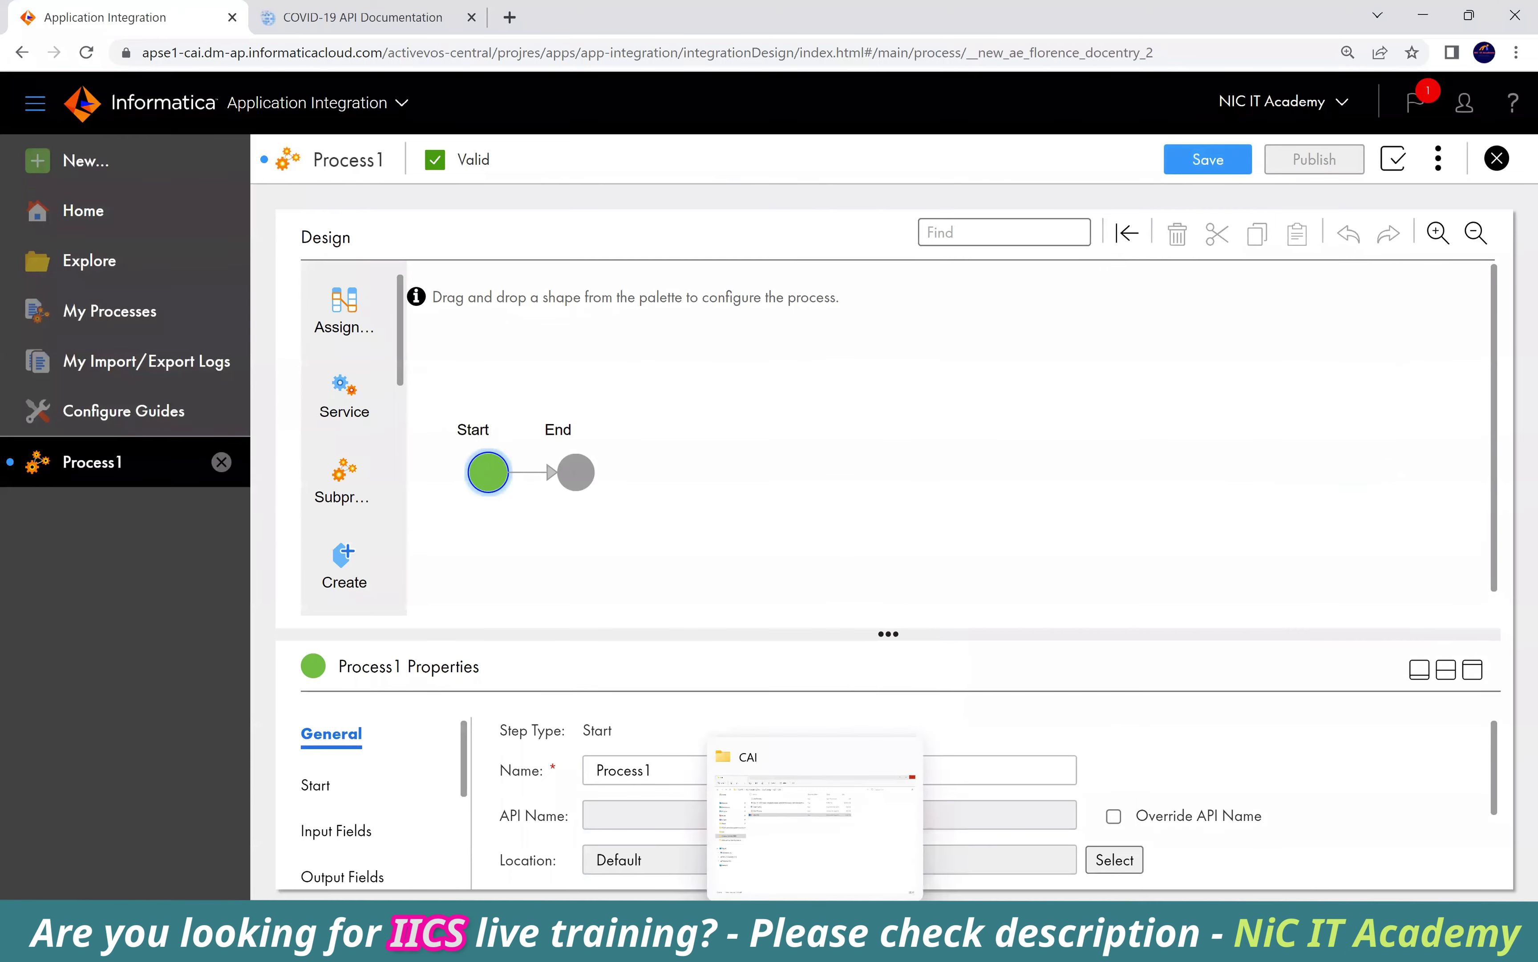
double_click(378, 281)
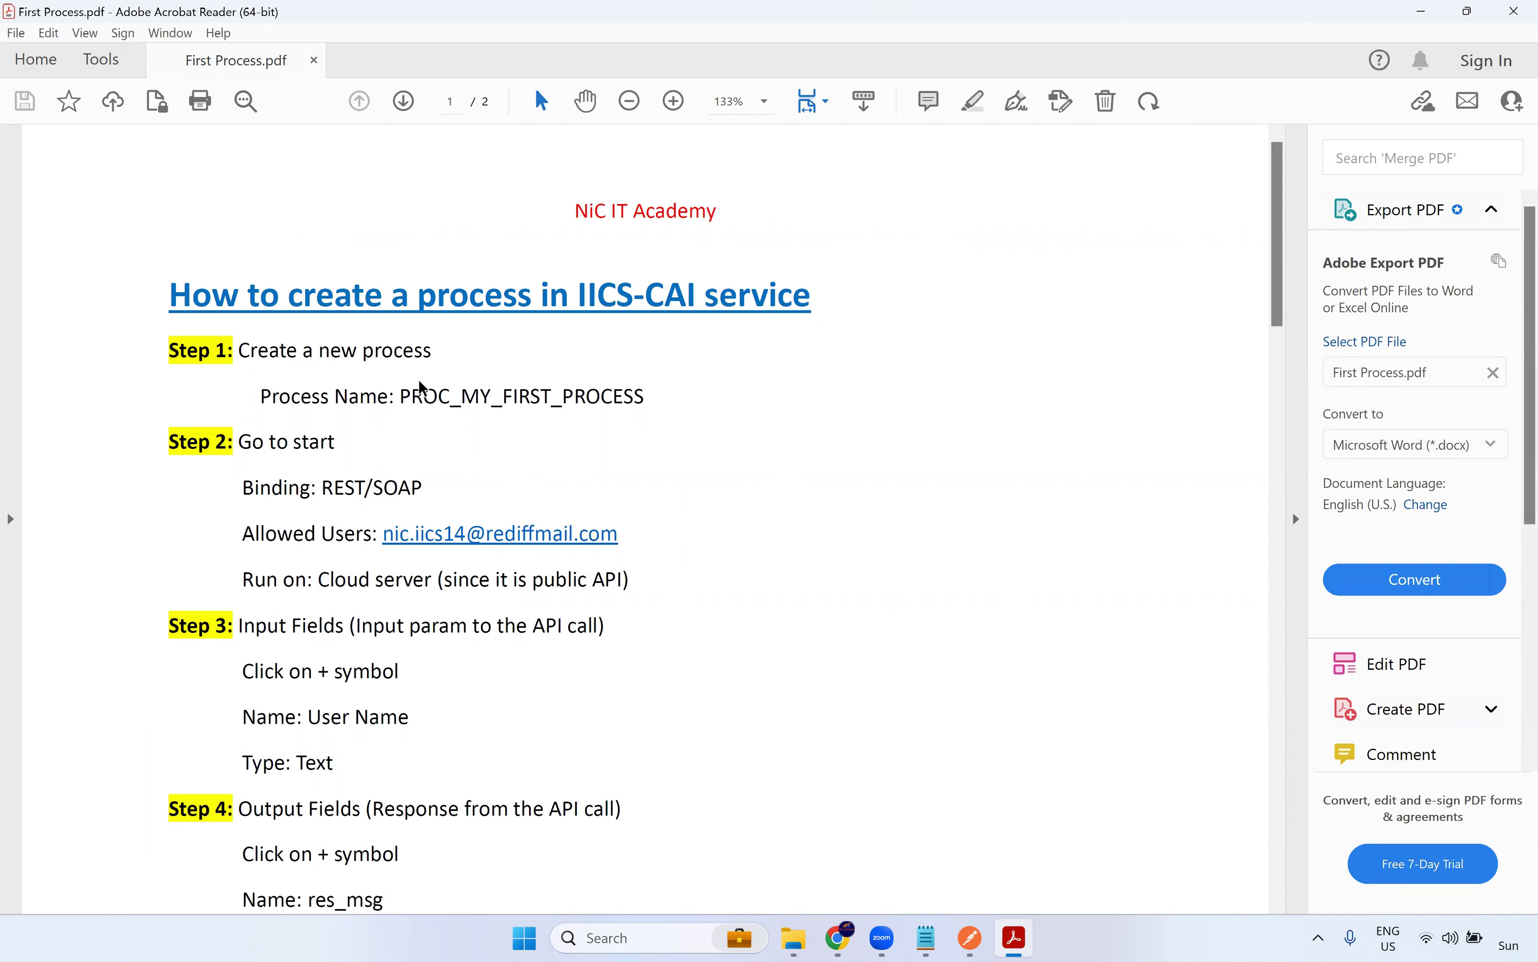
drag(404, 390, 644, 394)
key(ctrl+c)
key(alt+Tab)
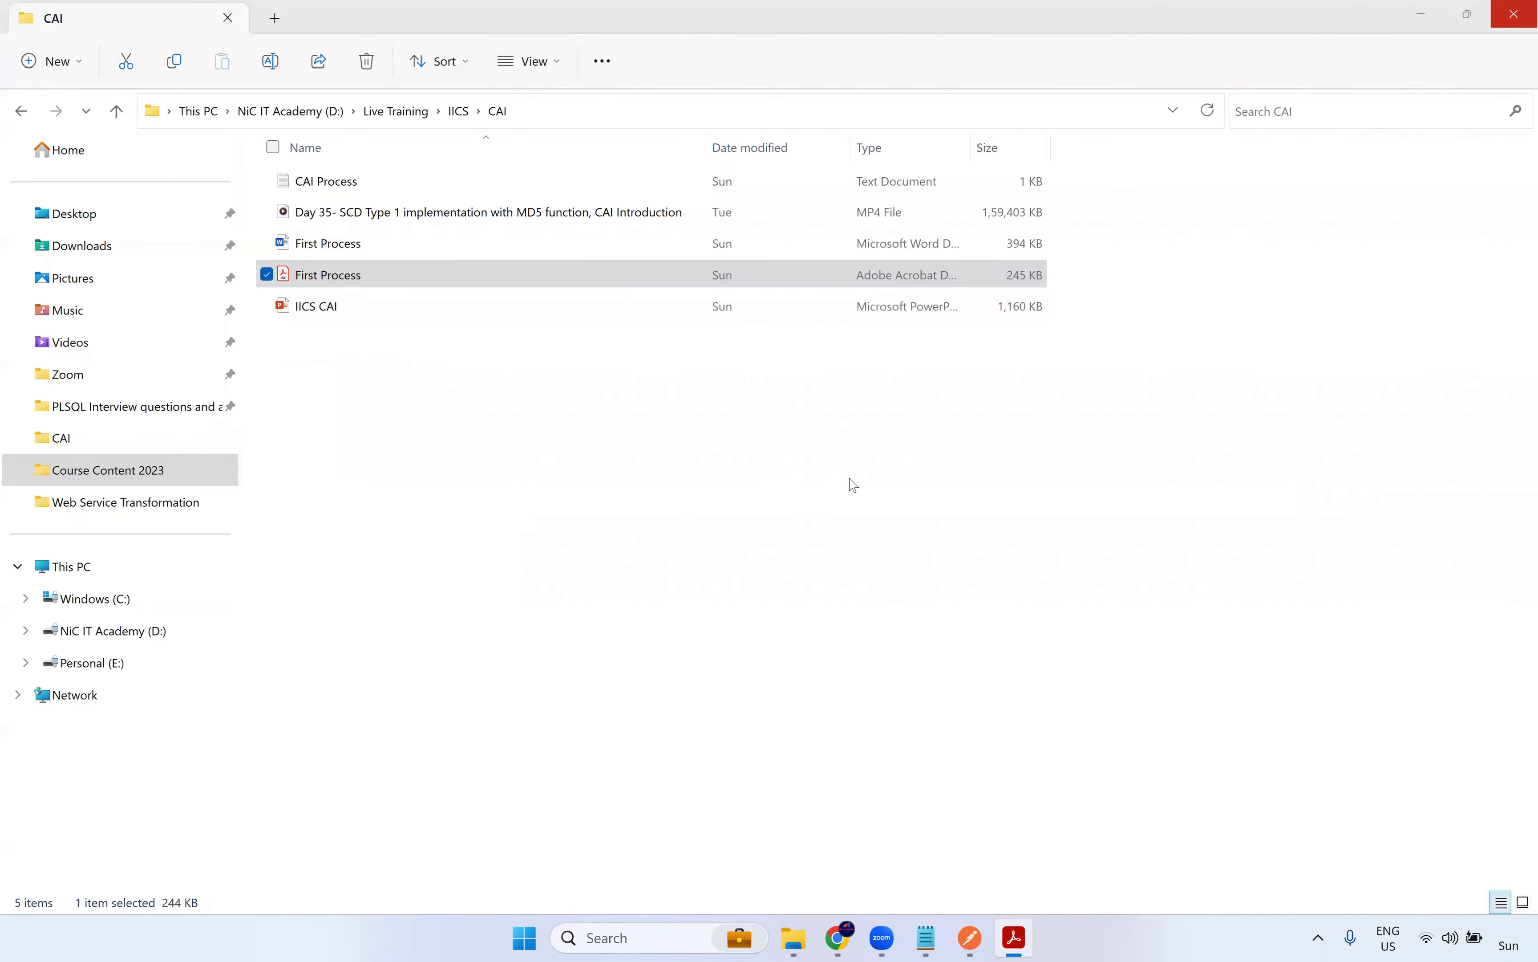
key(alt+Tab)
double_click(653, 770)
key(ctrl+v)
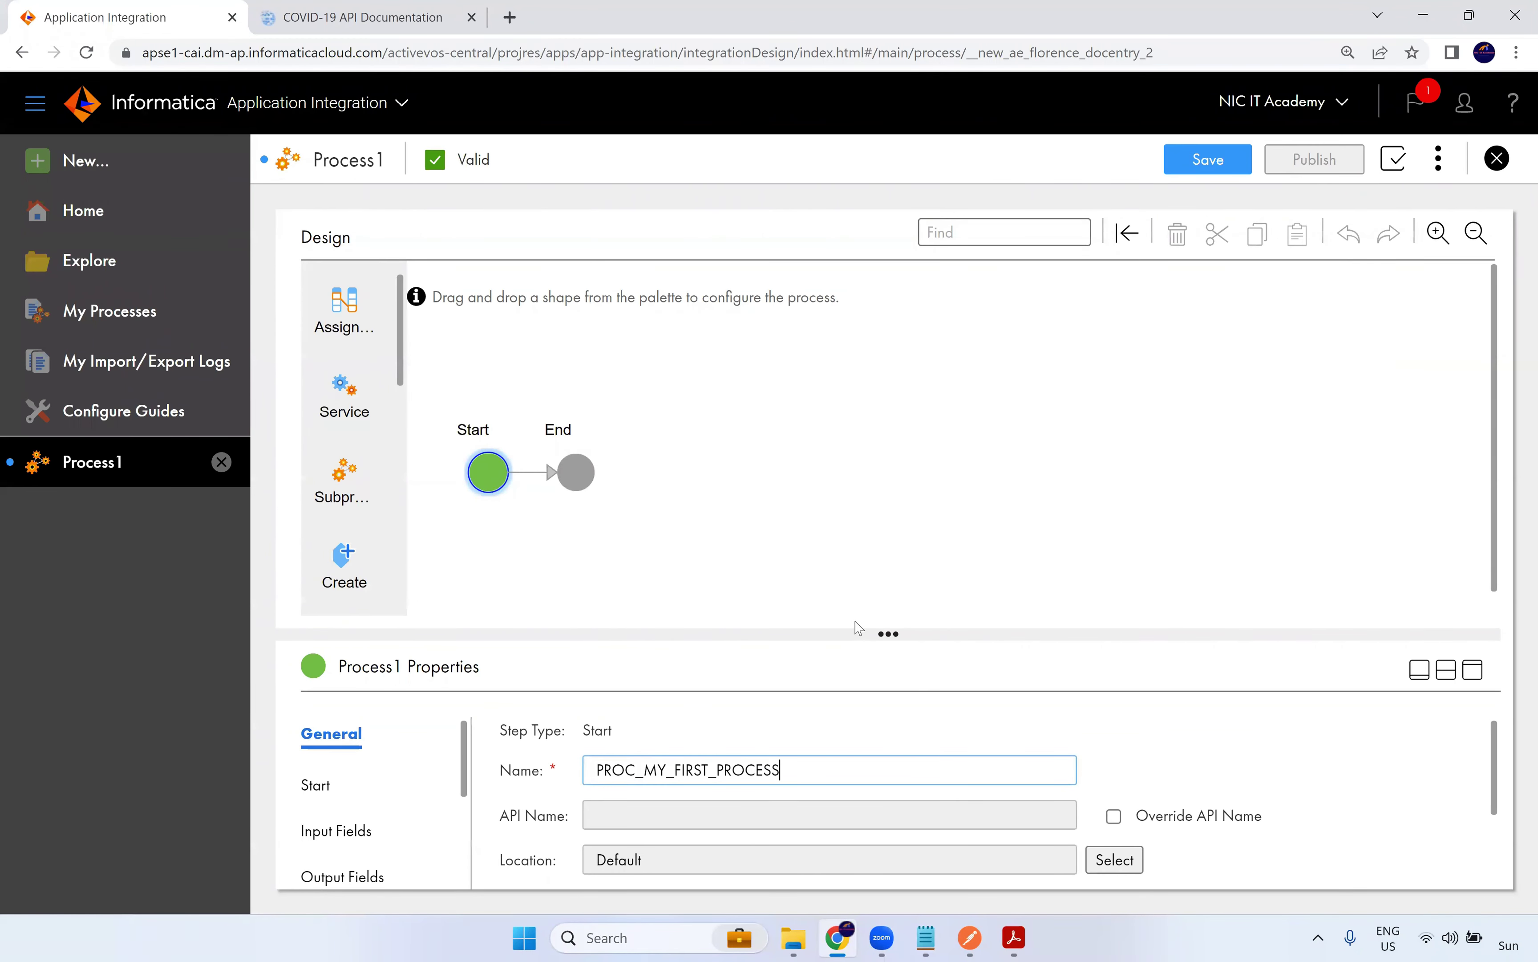
click(964, 540)
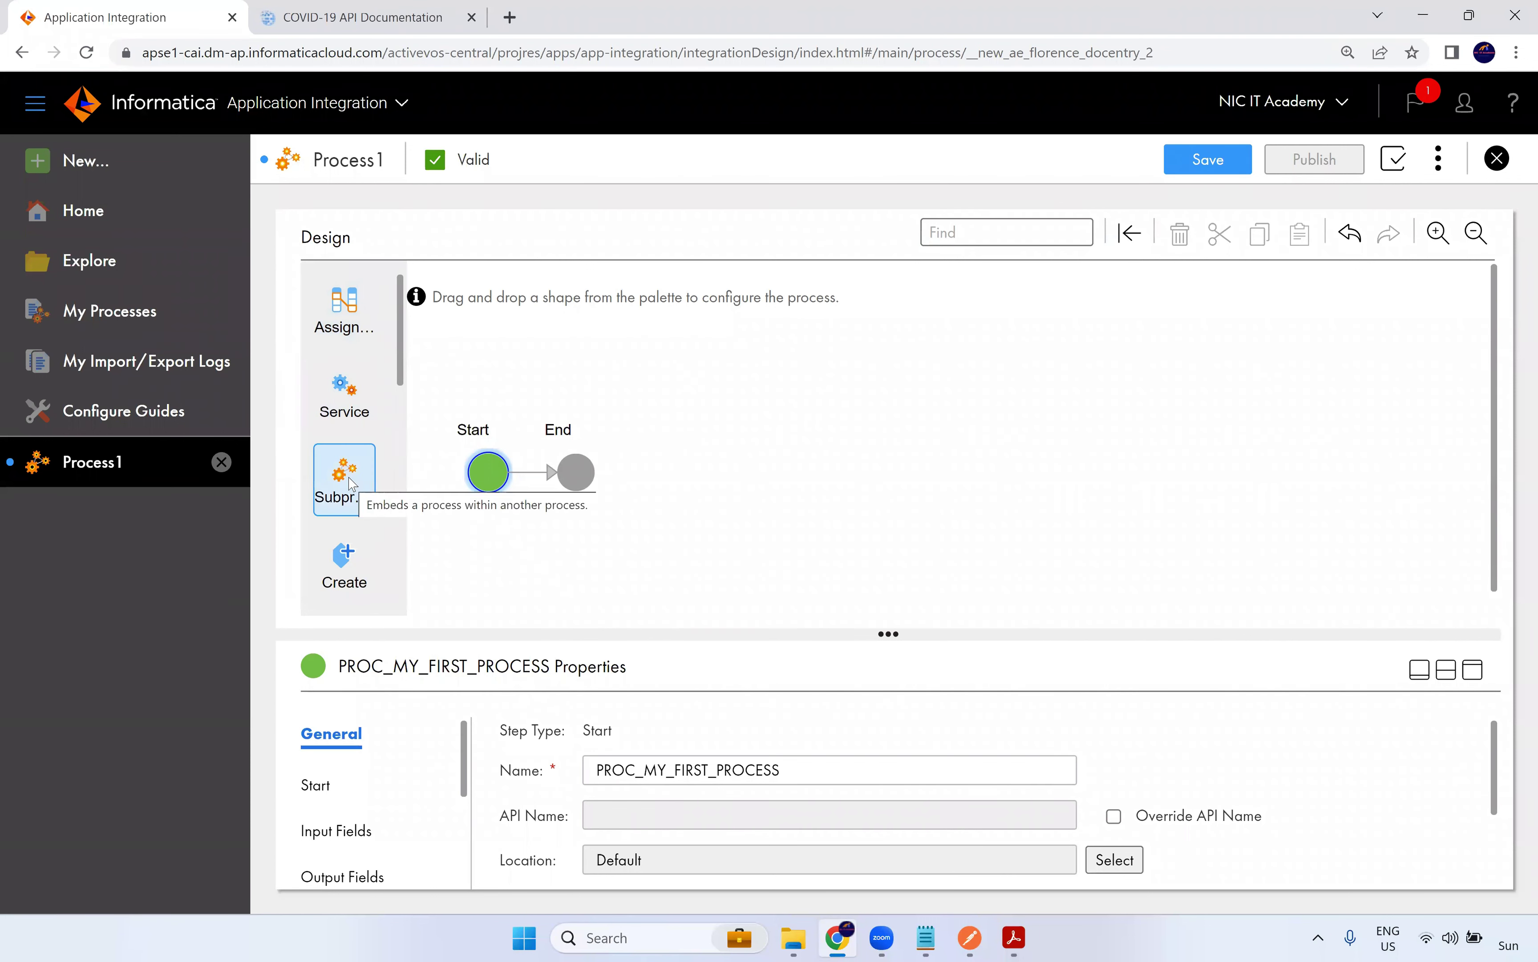
Review the step shapes available for the process design and maximize the process properties pane
scroll(350, 484, down, 1)
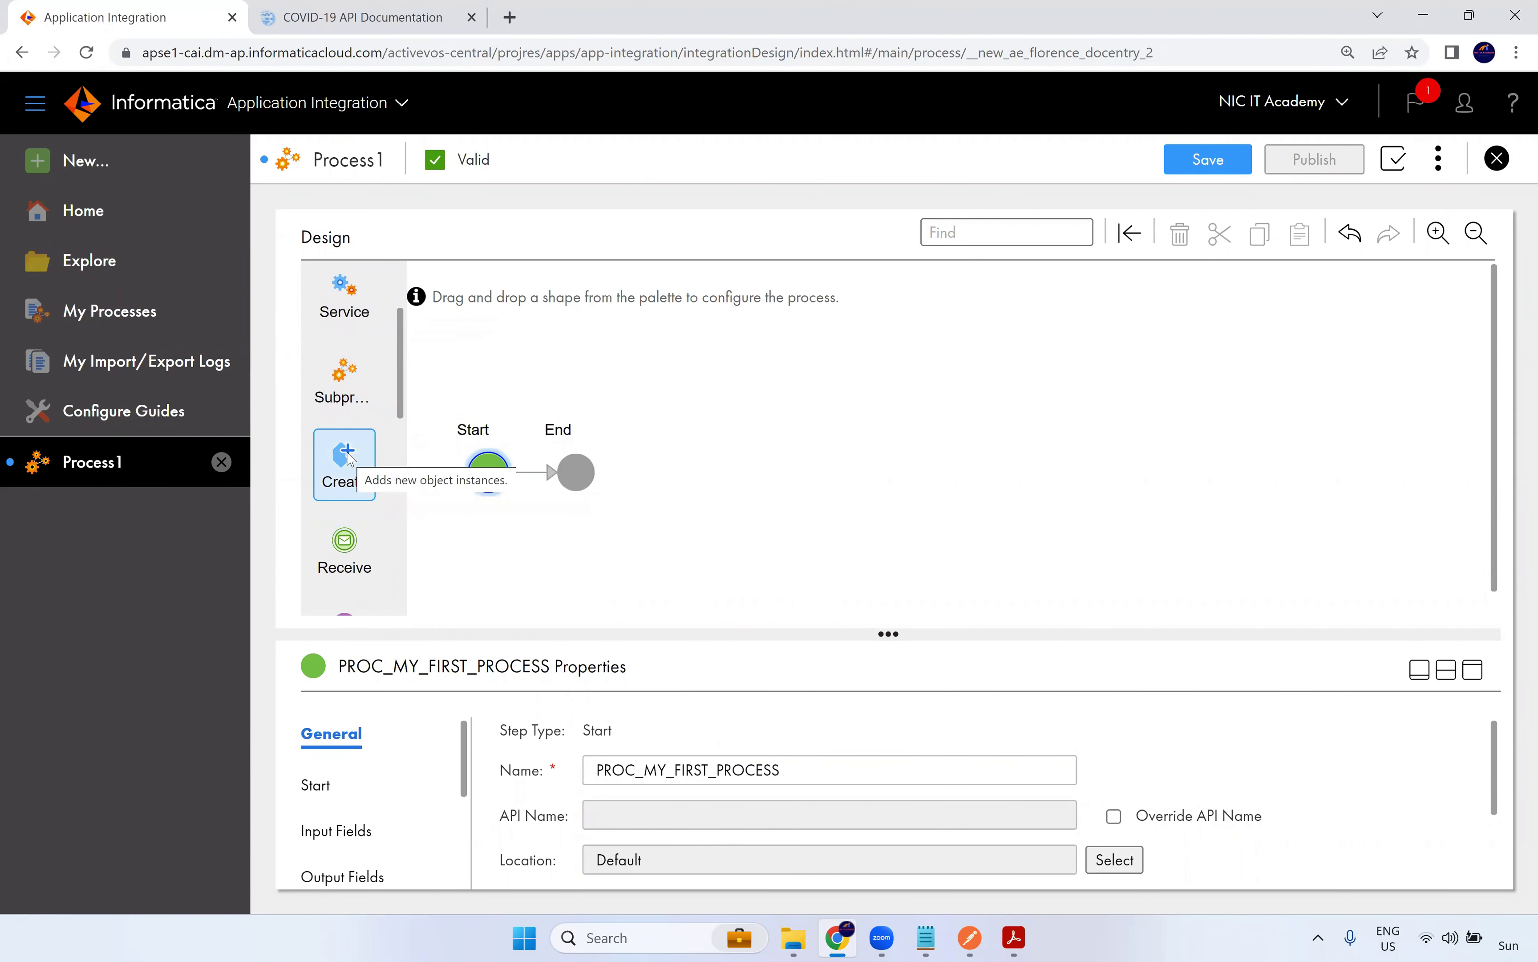
scroll(356, 490, down, 2)
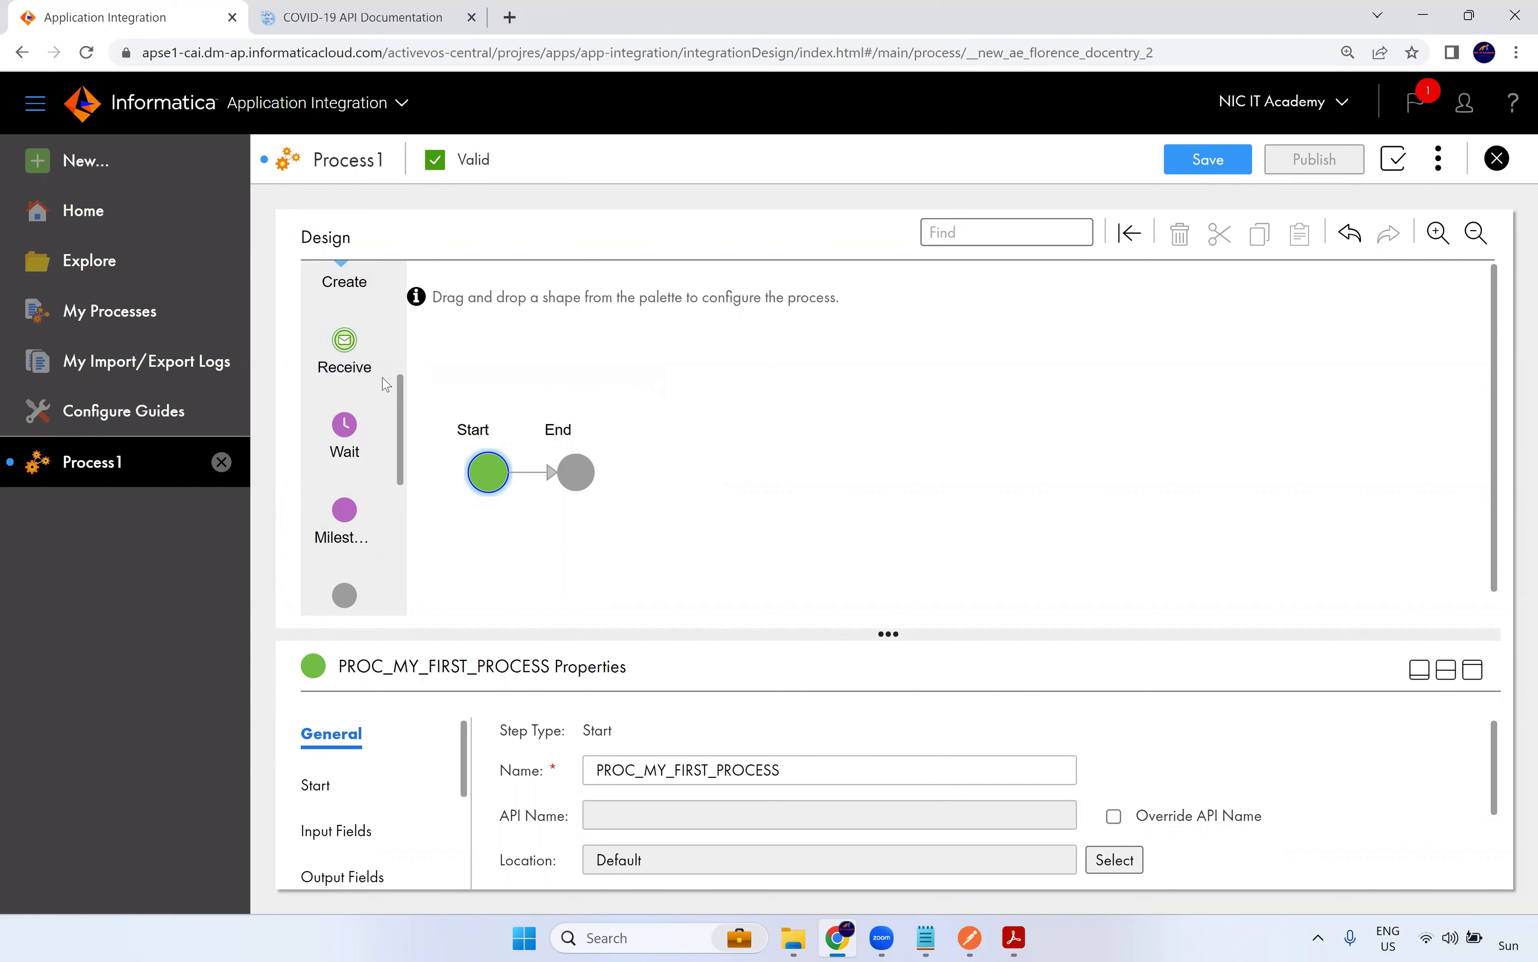
scroll(361, 445, down, 4)
scroll(356, 559, up, 4)
scroll(377, 549, down, 4)
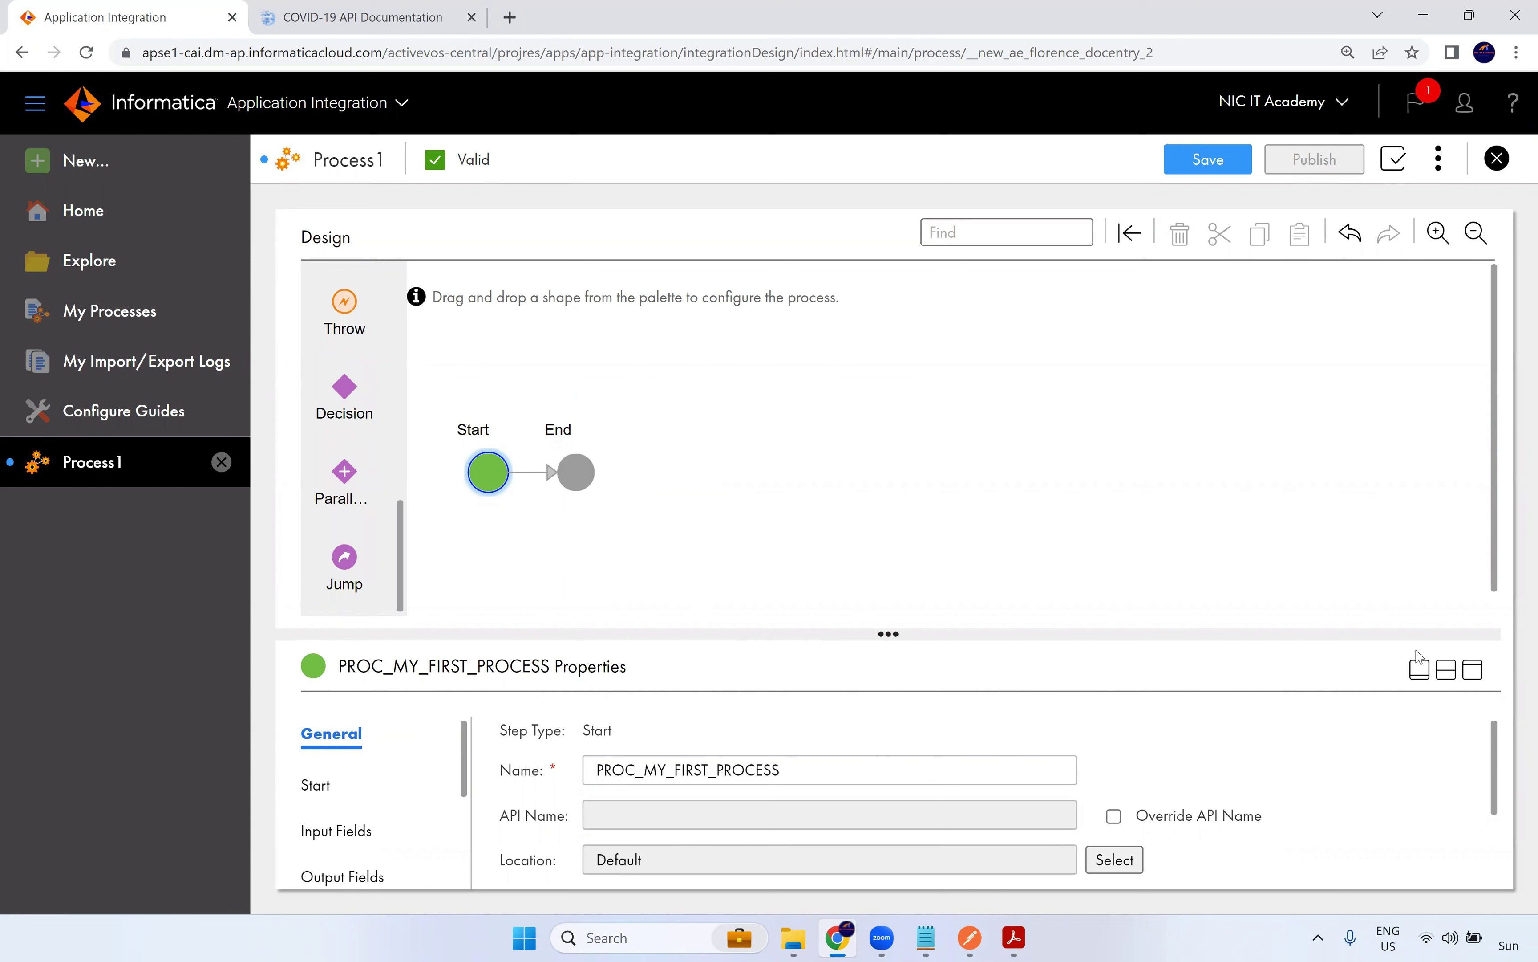
click(1472, 669)
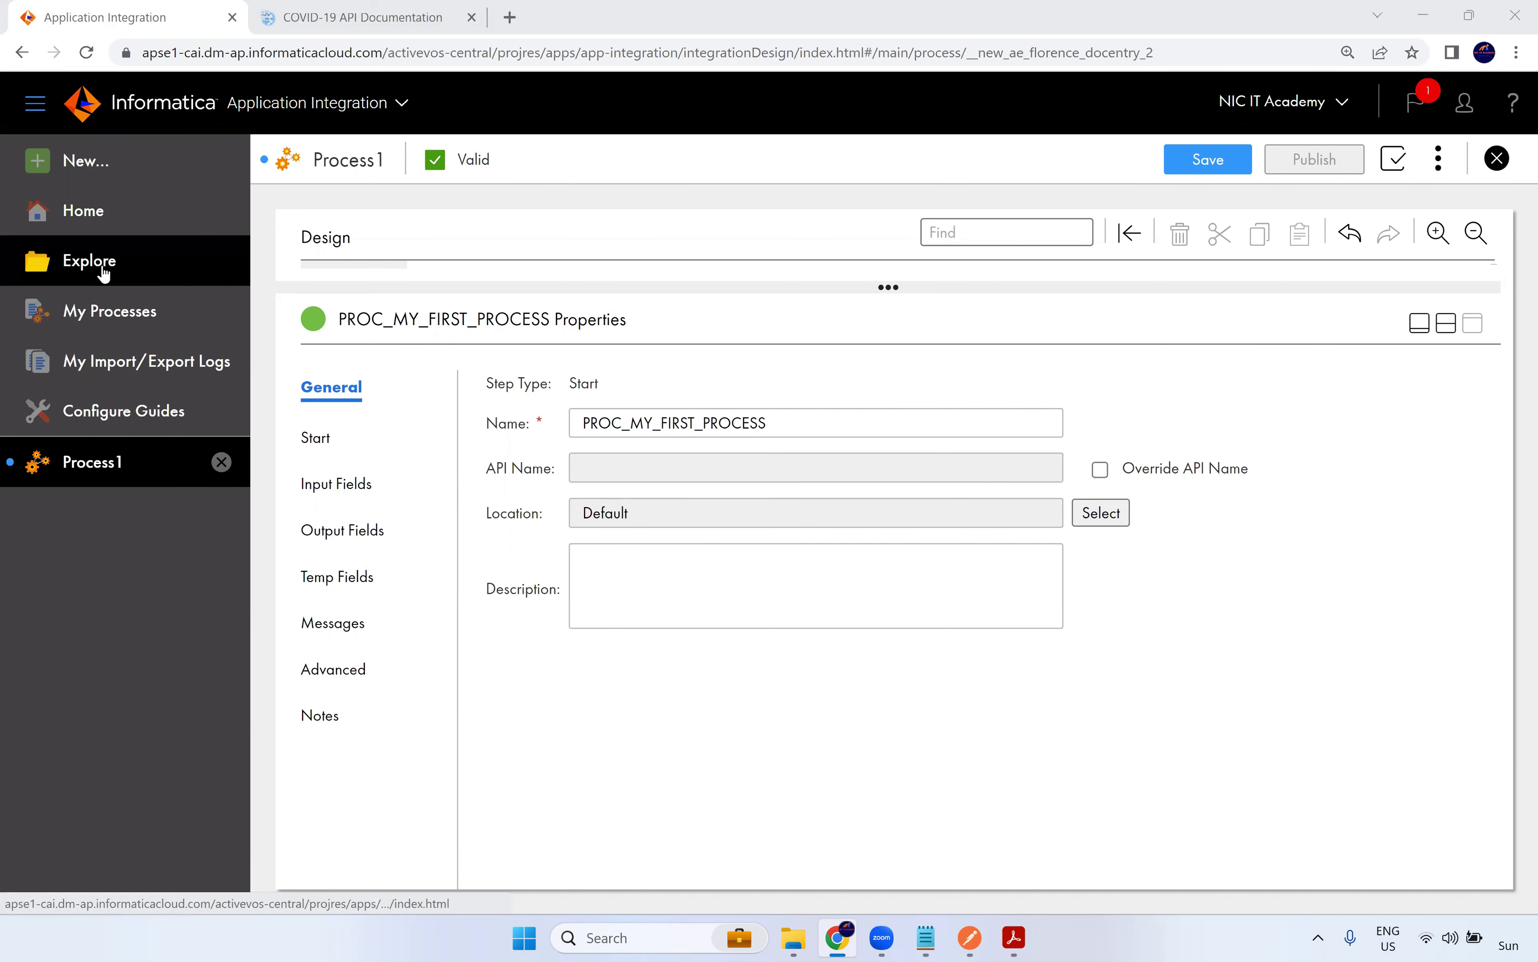
click(586, 552)
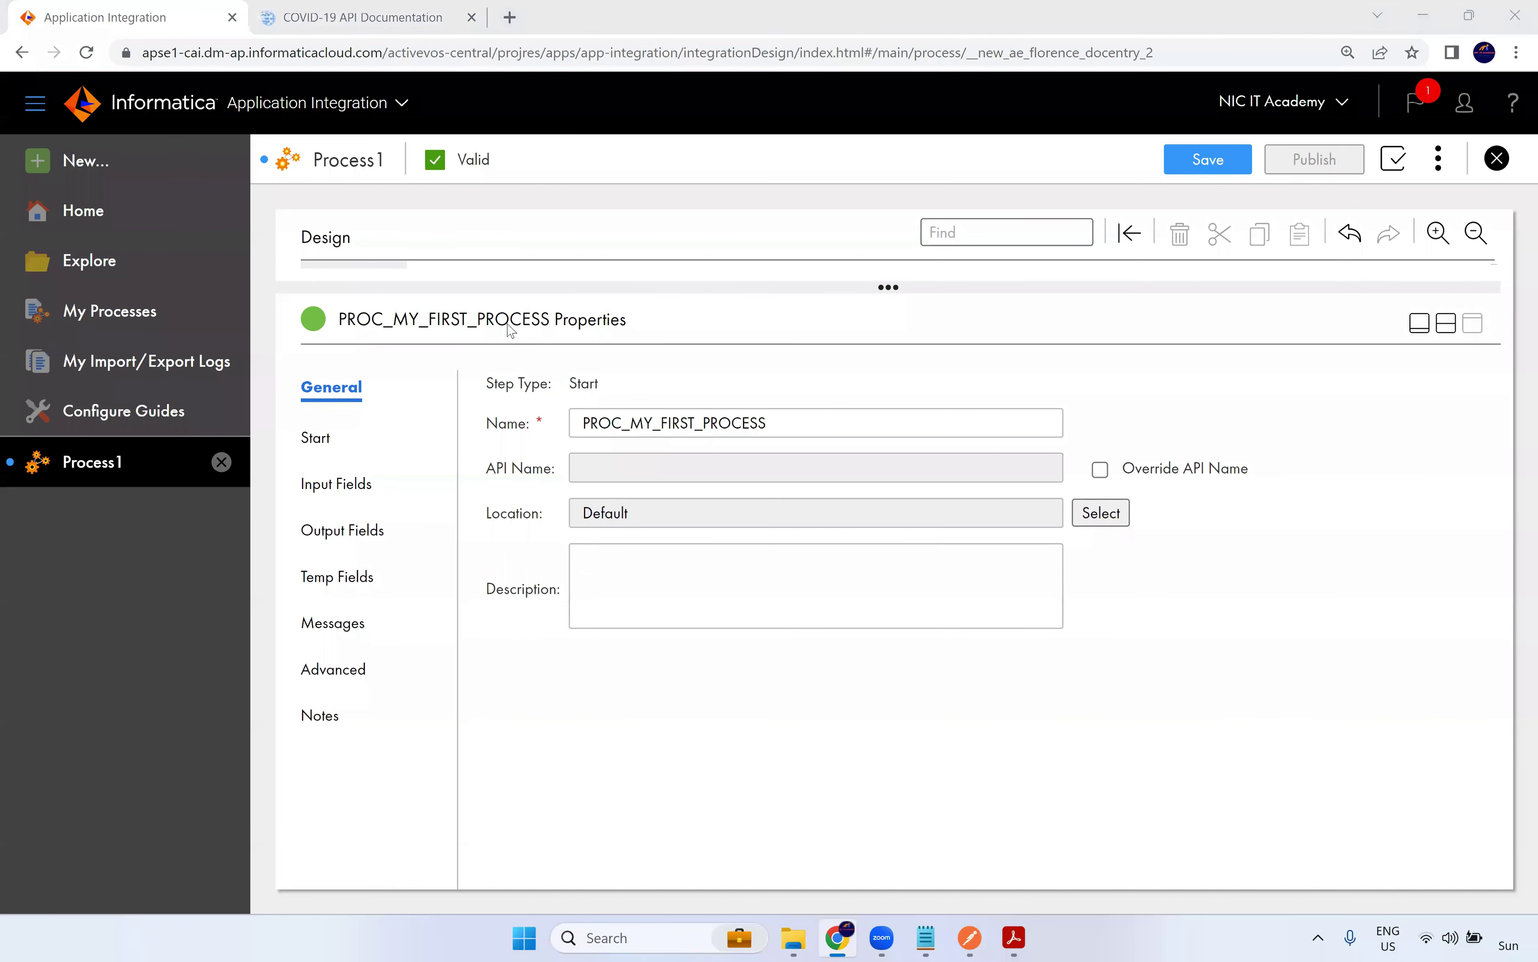
Open the process's Start properties and examine the Binding options and the Allowed Groups setting
click(311, 437)
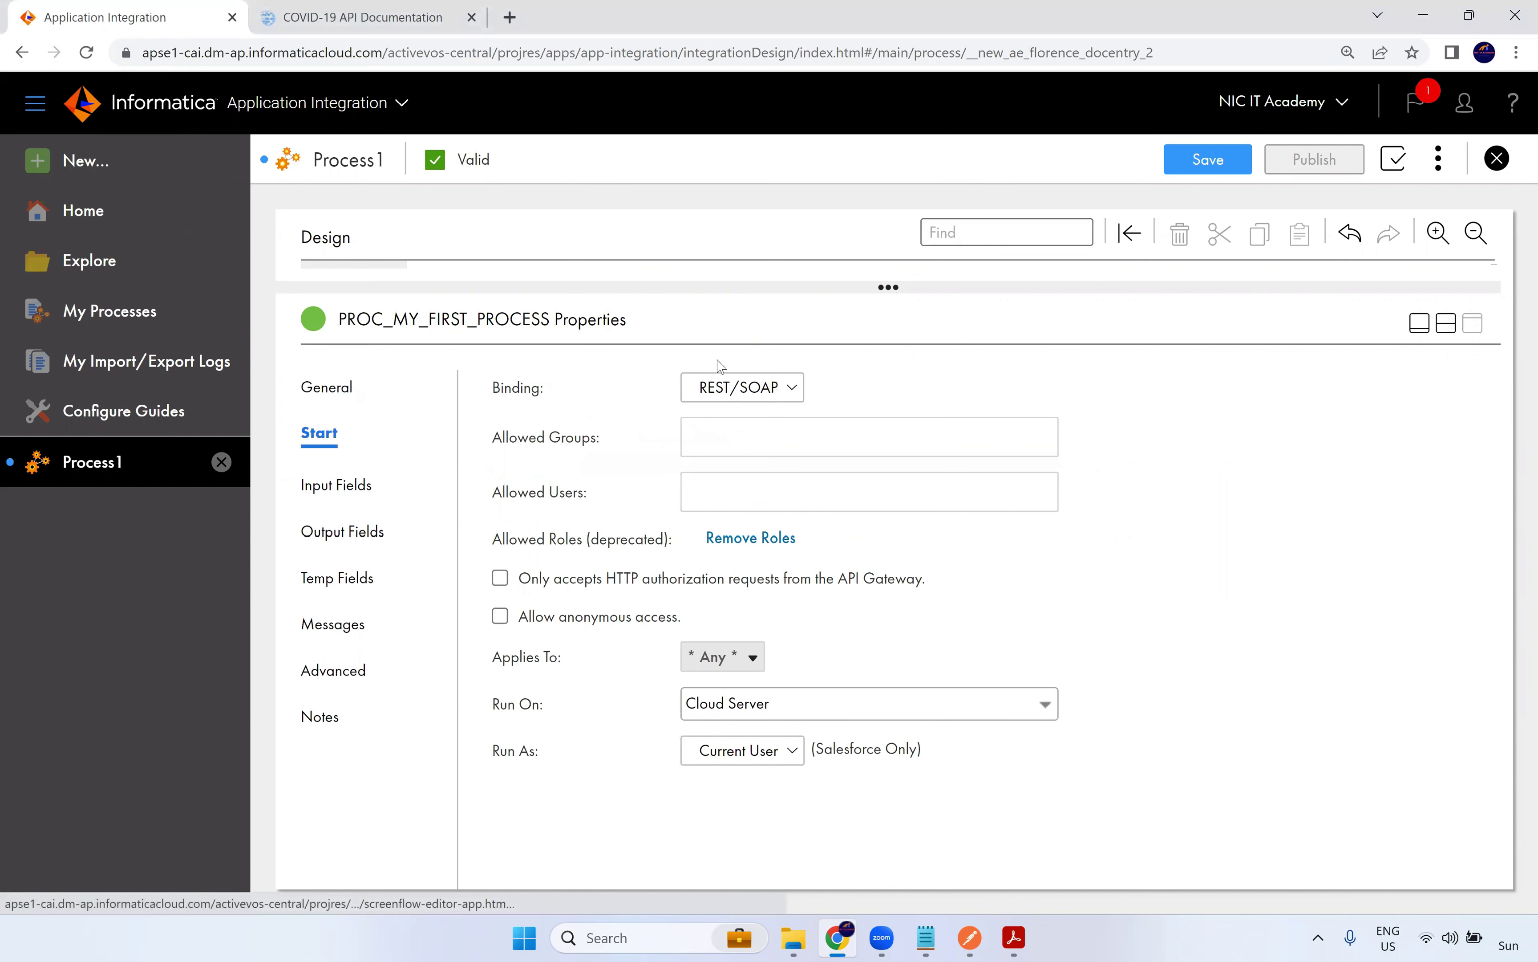
triple_click(518, 389)
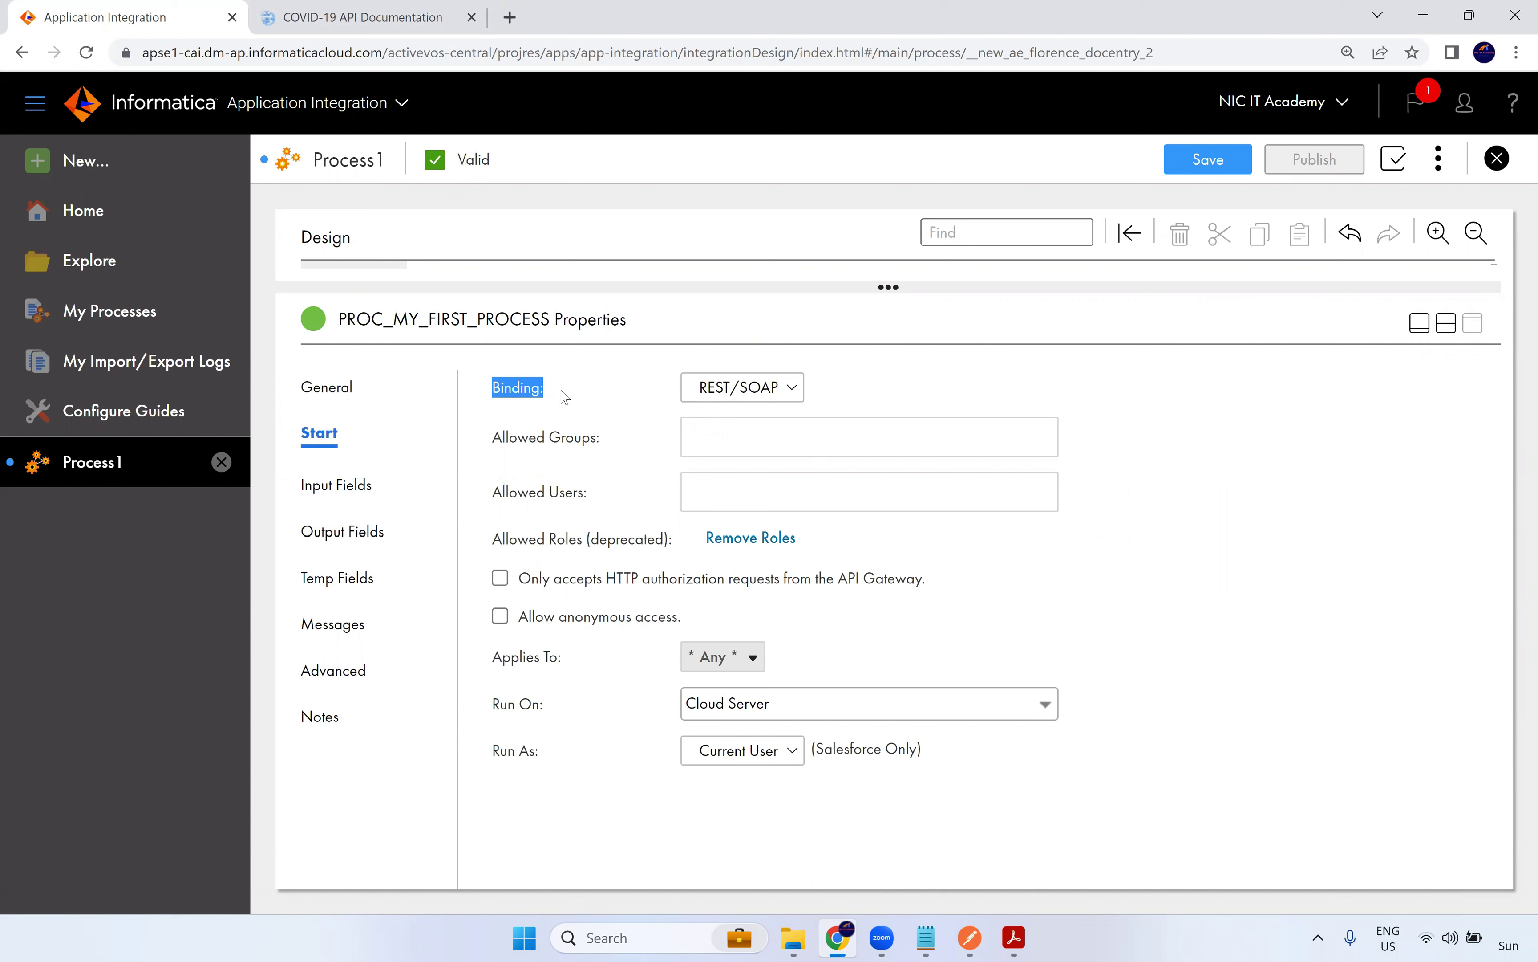
click(723, 396)
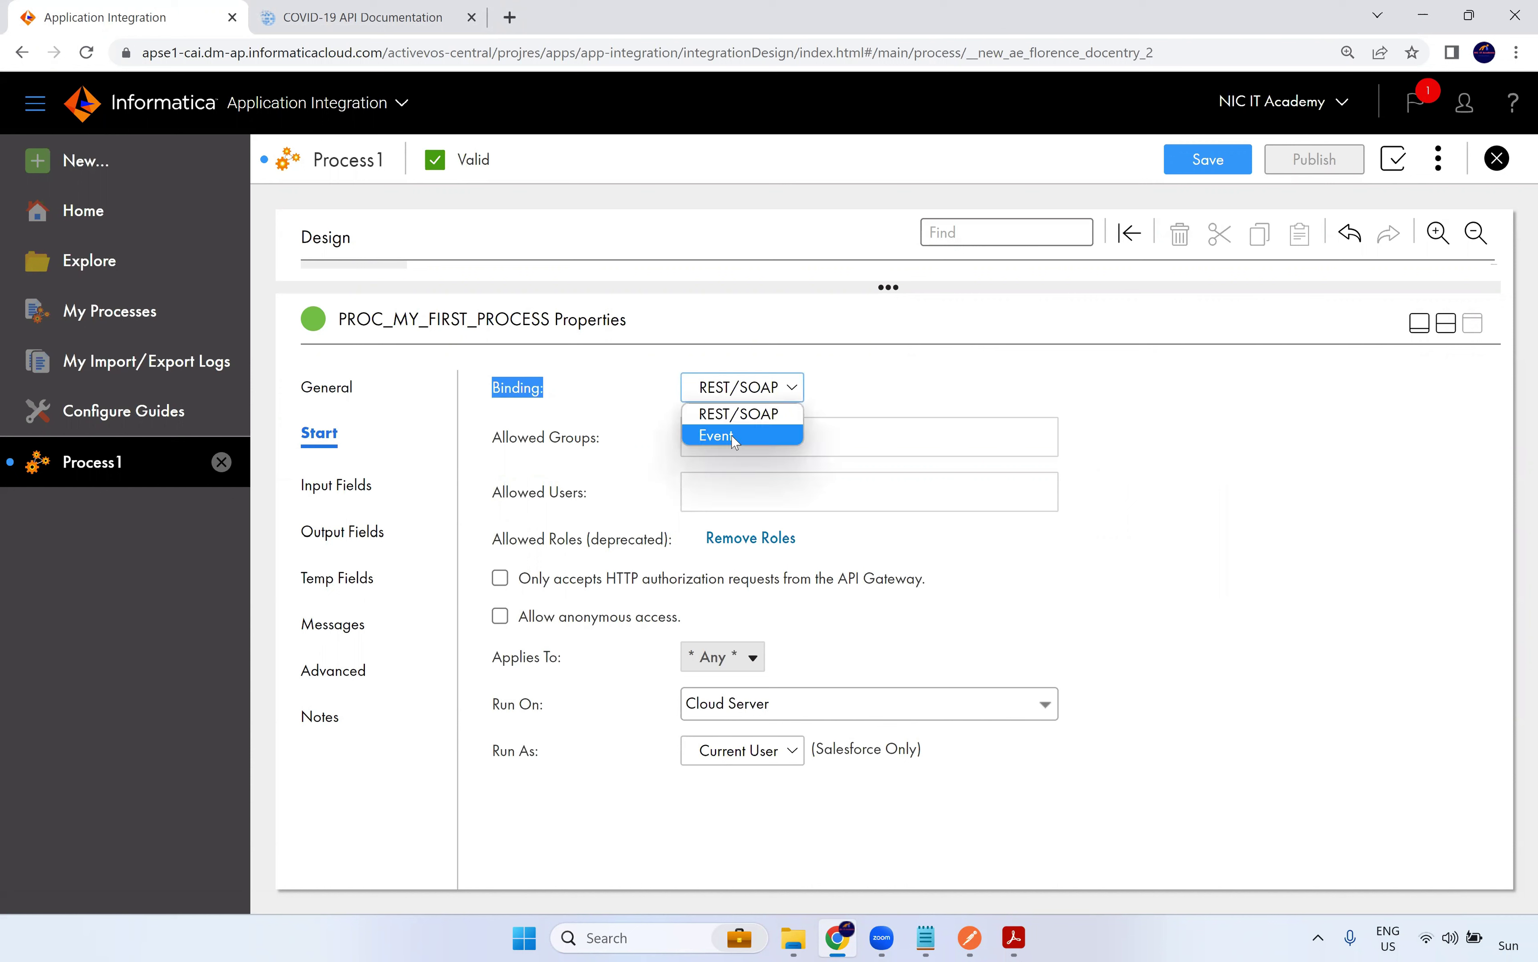
click(828, 396)
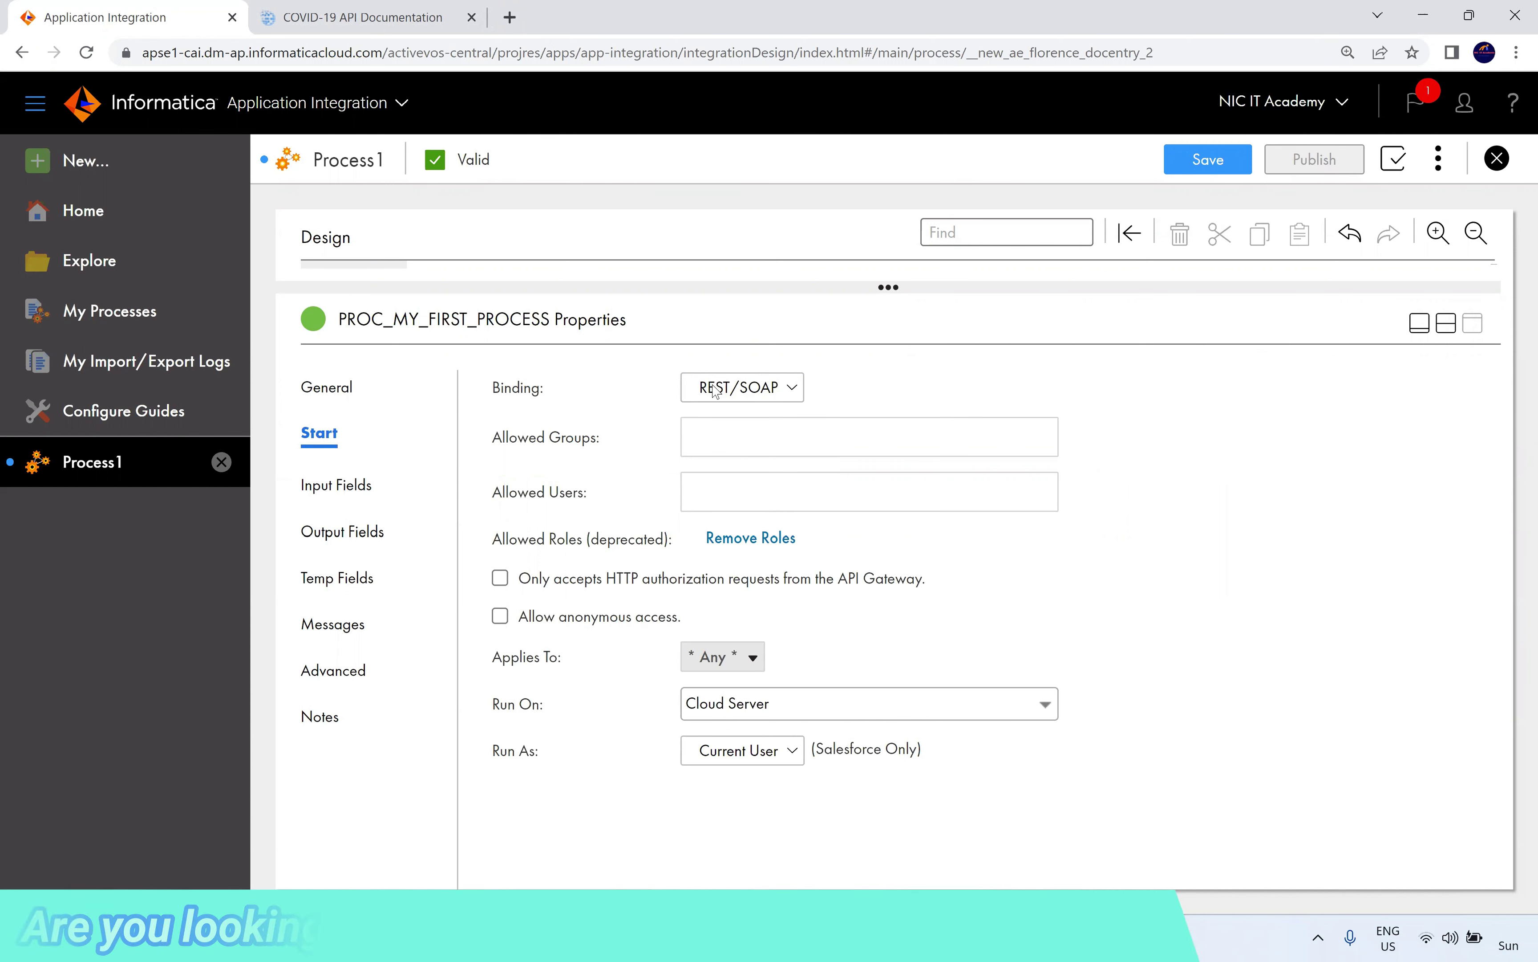
drag(600, 439, 494, 438)
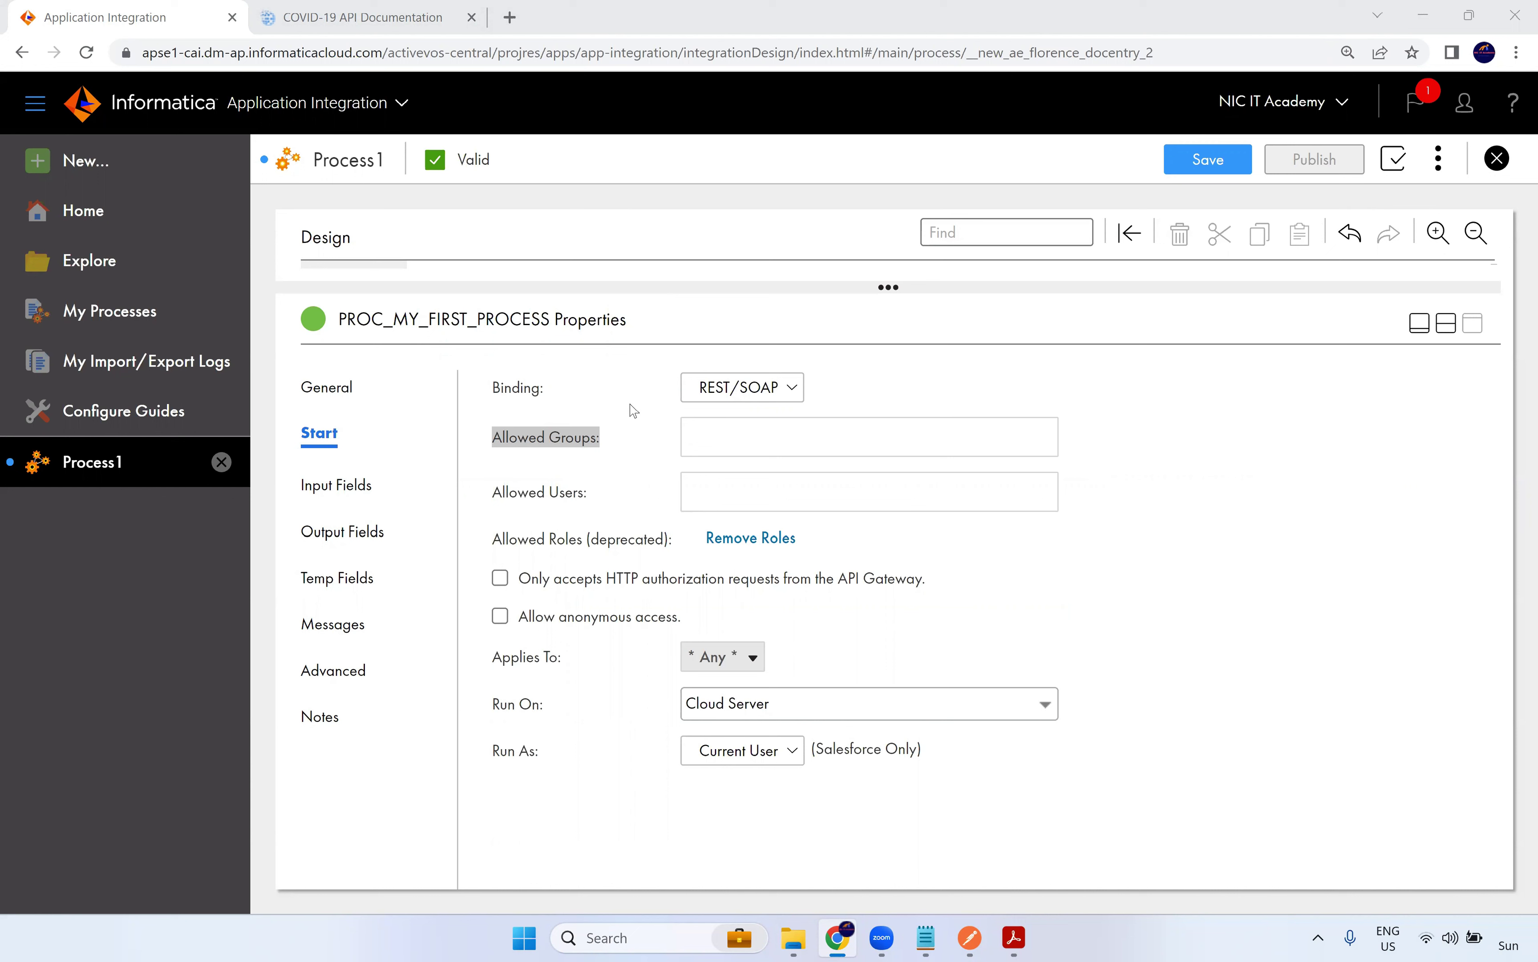
click(717, 445)
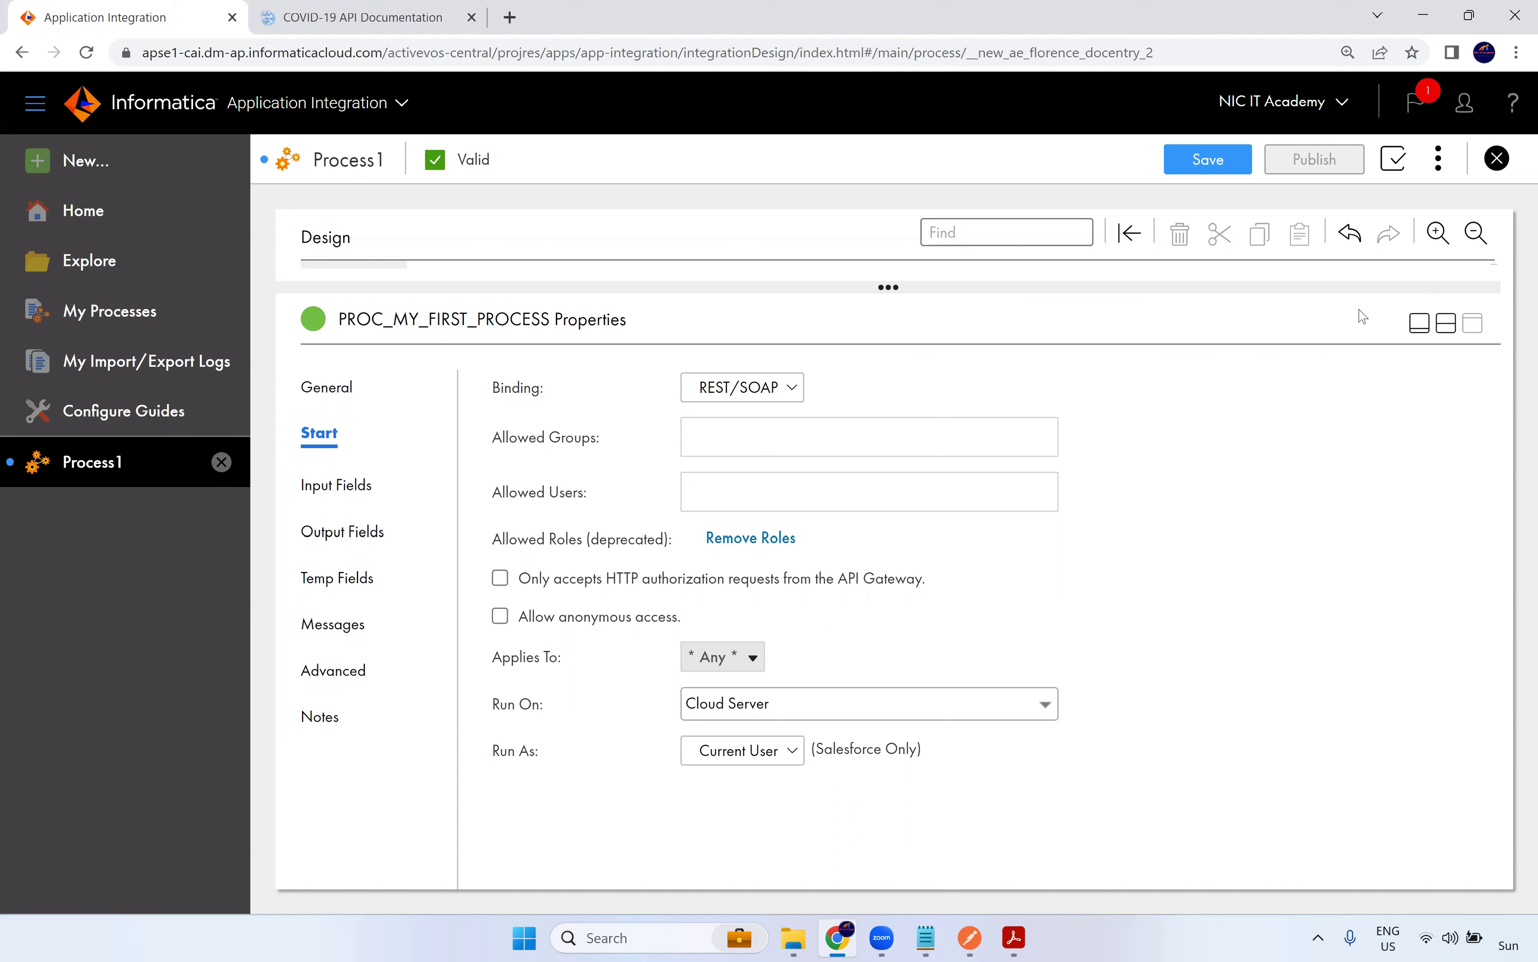
Try to copy the signed-in account's e-mail address into Allowed Users
click(1463, 105)
drag(1458, 195, 1298, 205)
key(ctrl+c)
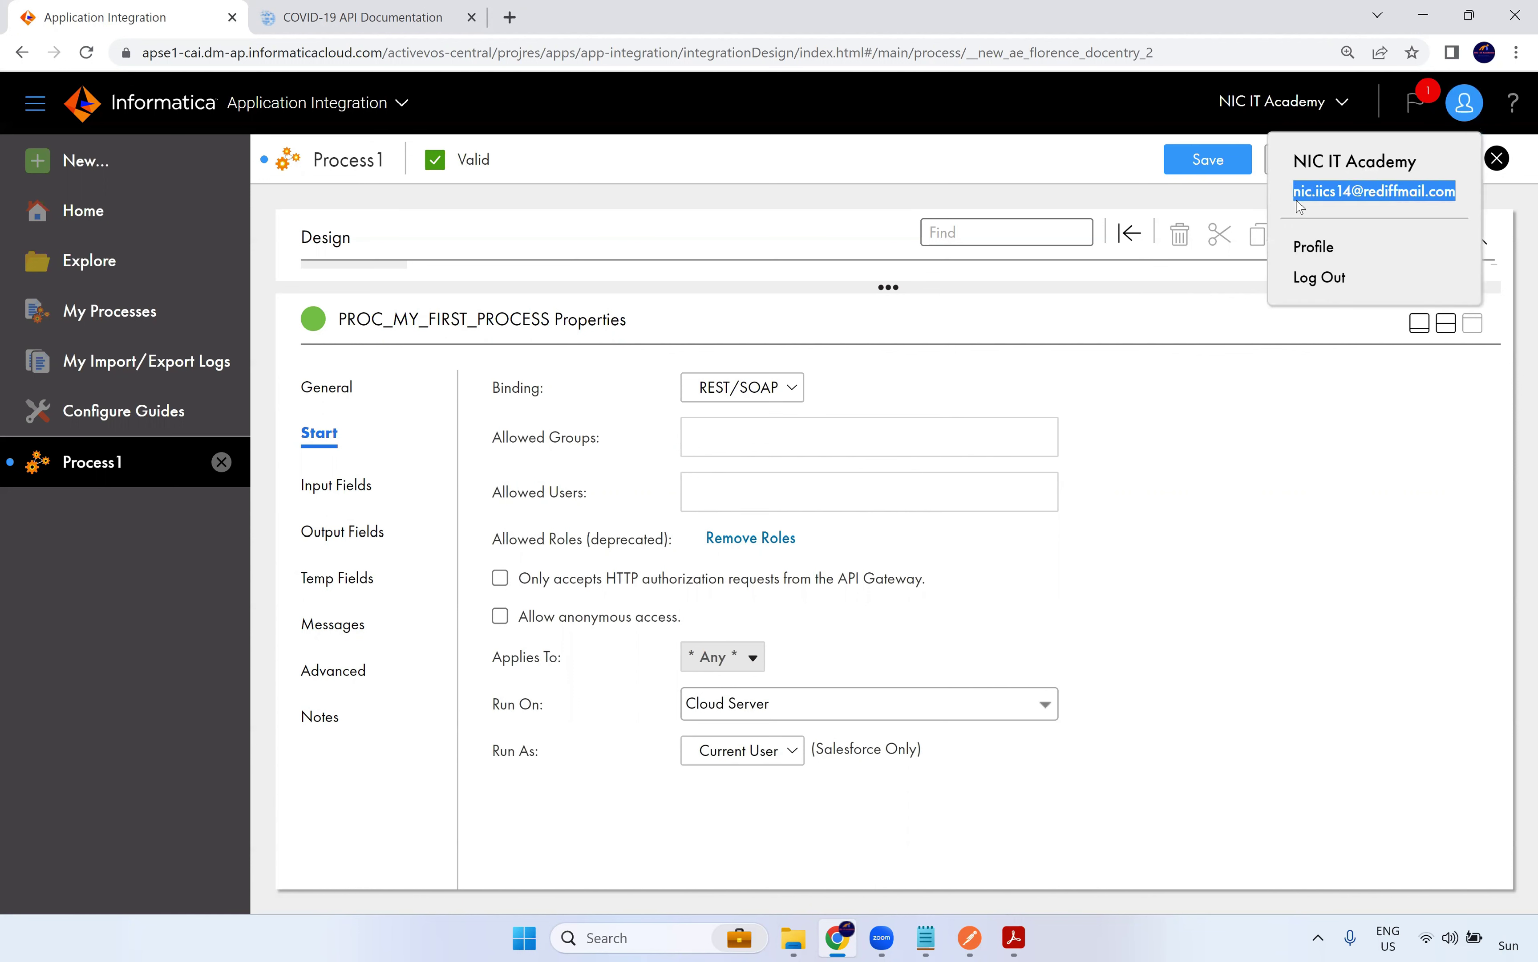
click(1307, 497)
click(726, 496)
text(PROC_MY_FIRST_PROCESS)
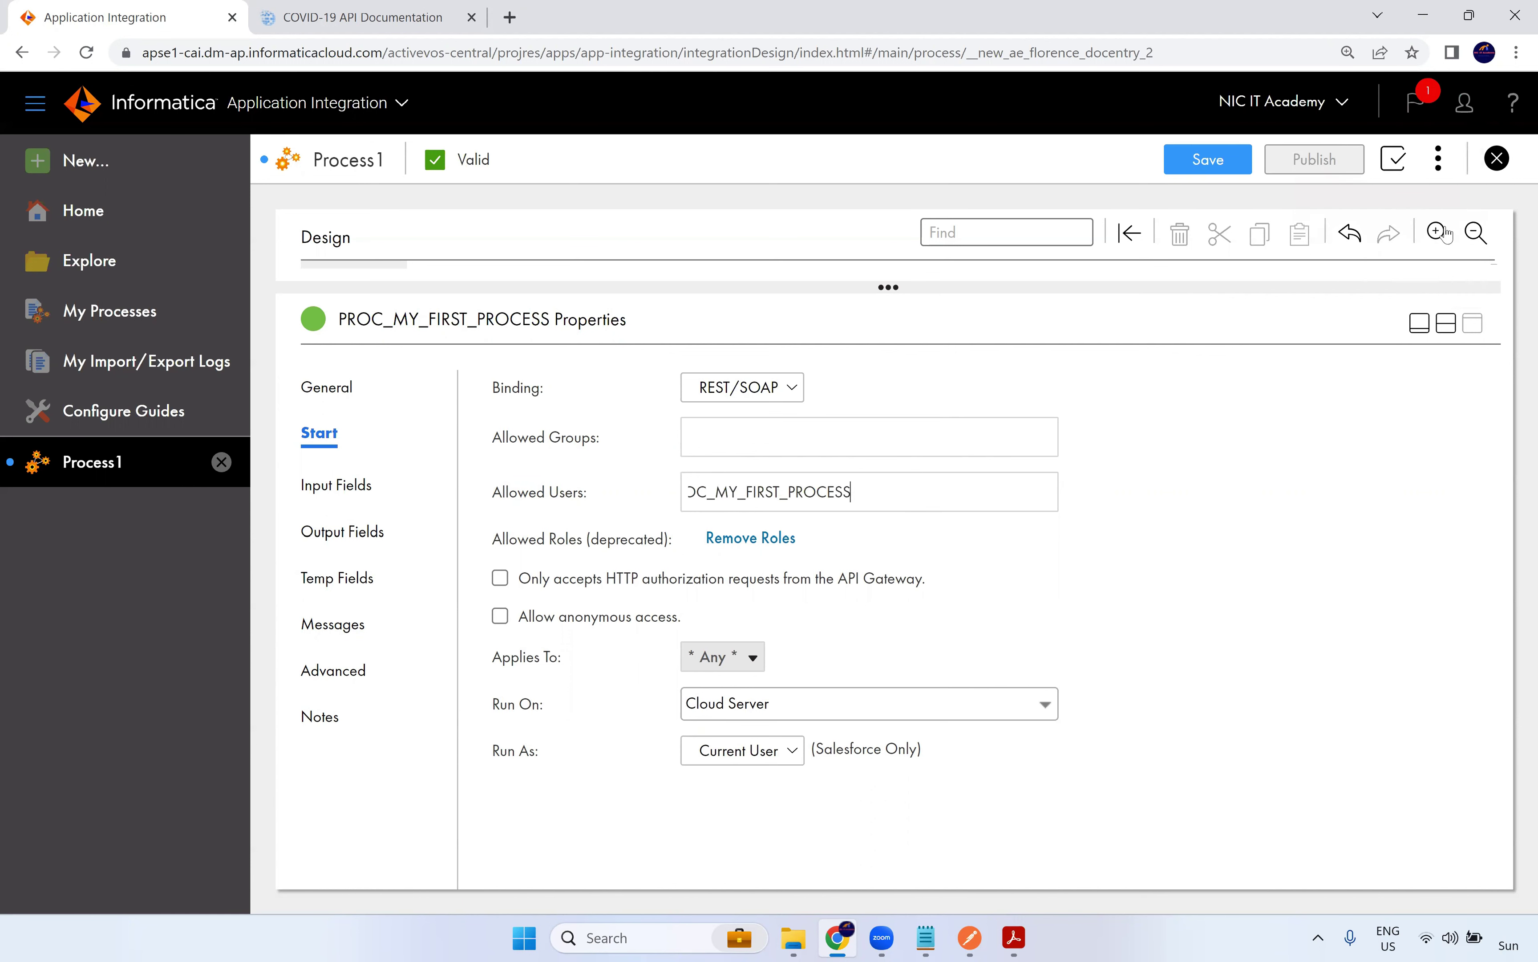
Replace the PROC_MY_FIRST_PROCESS entry in Allowed Users with the signed-in account's e-mail address and set Run On to Cloud Server
click(1465, 102)
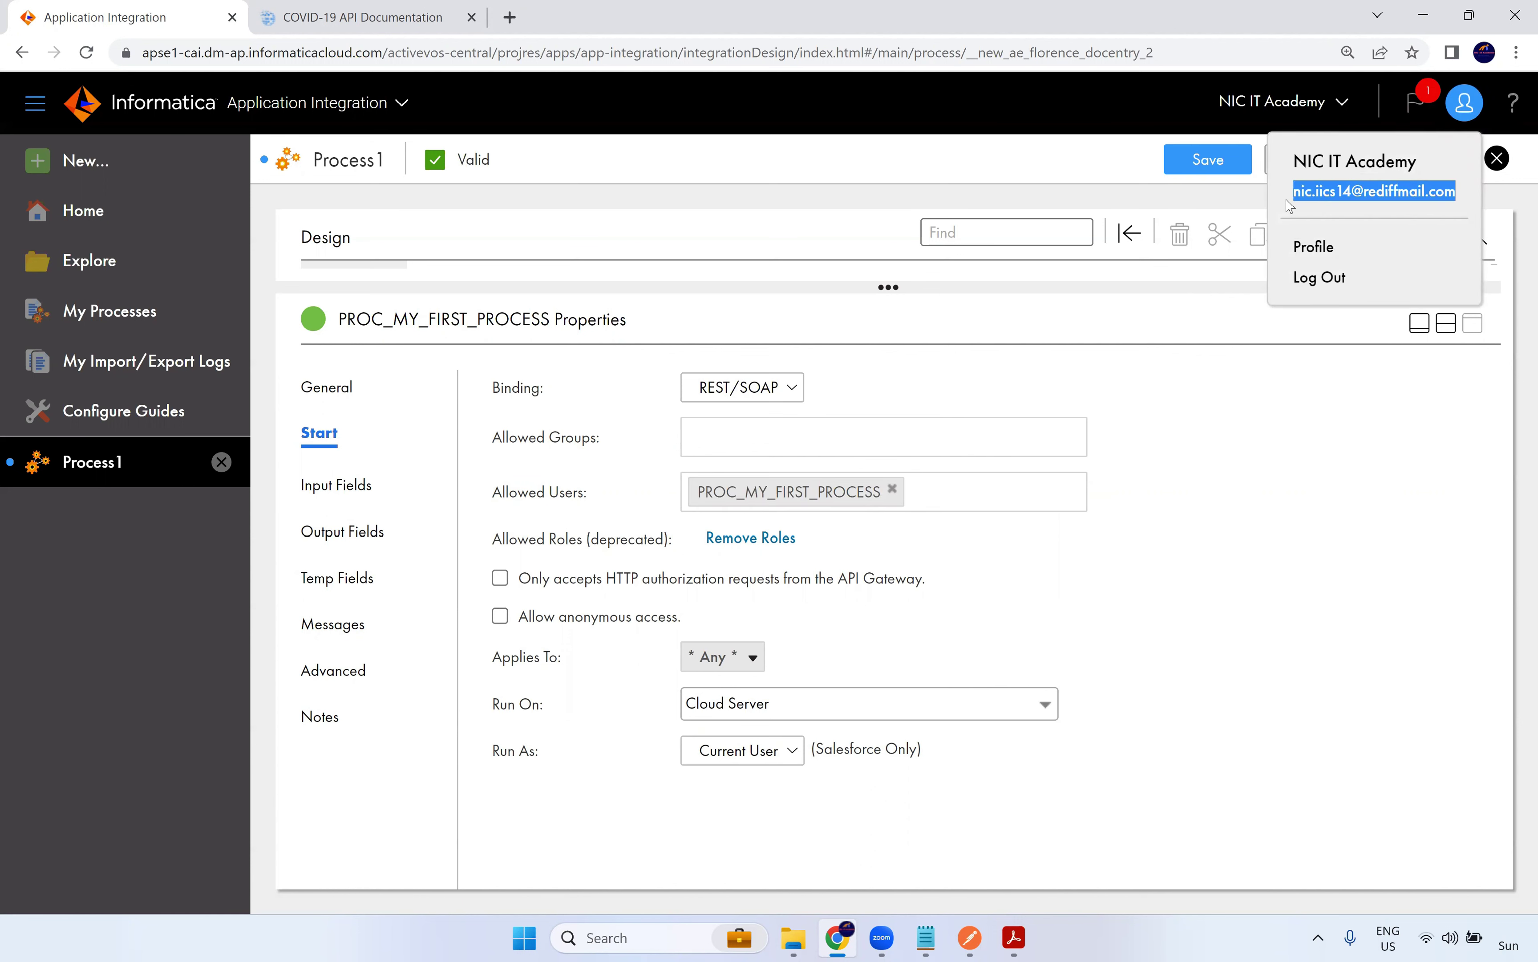
right_click(1314, 198)
click(992, 214)
click(892, 489)
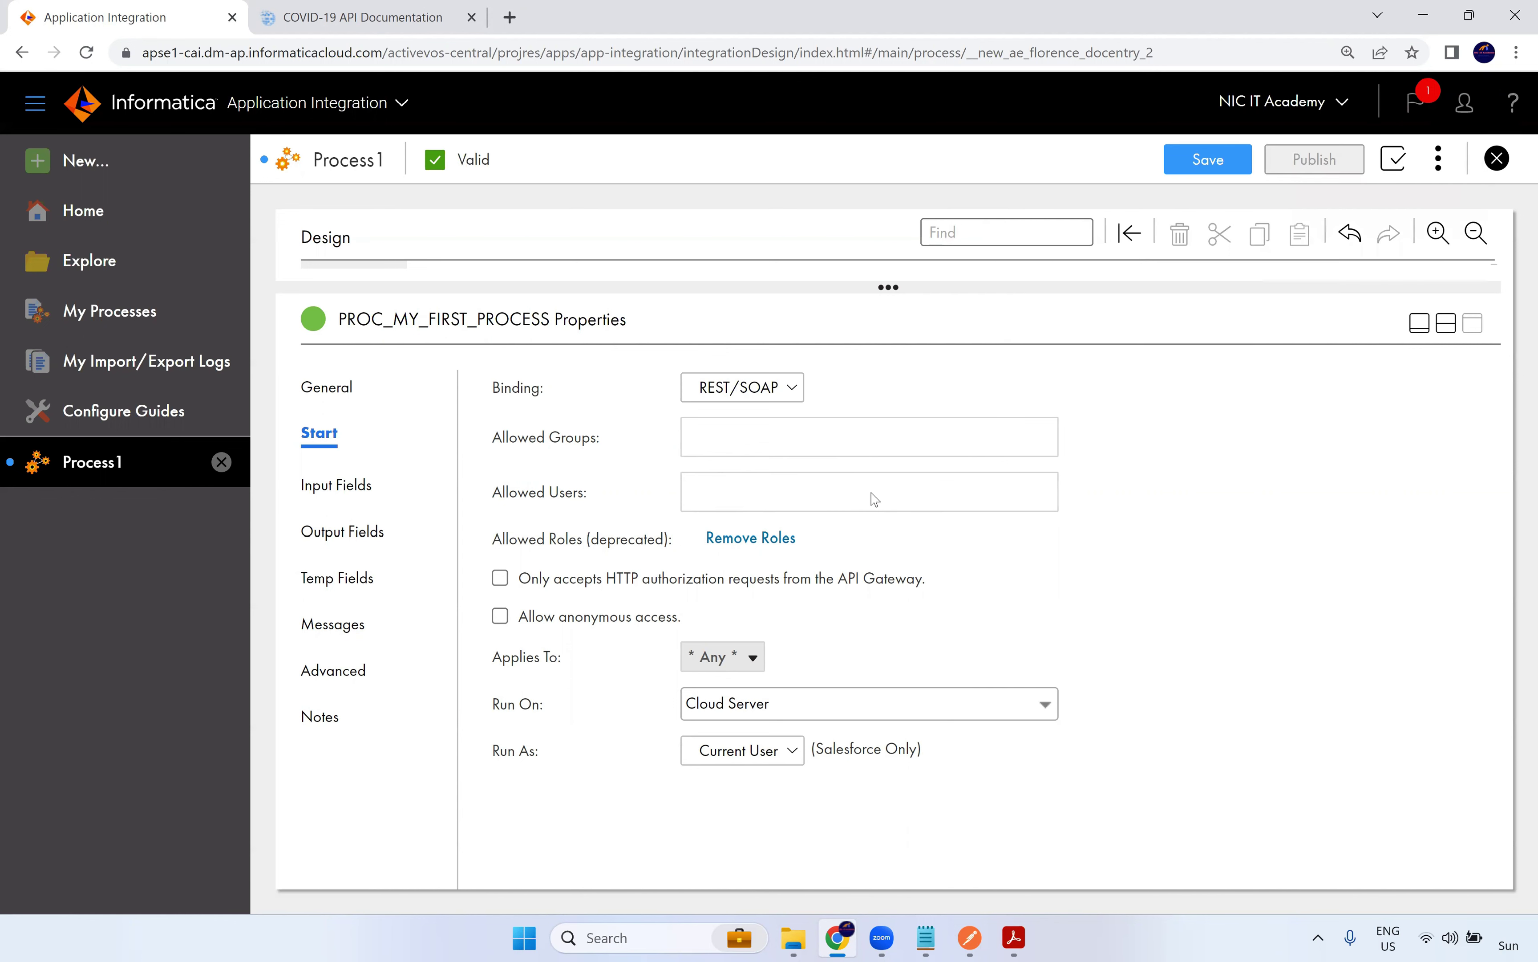
key(ctrl+v)
click(1020, 543)
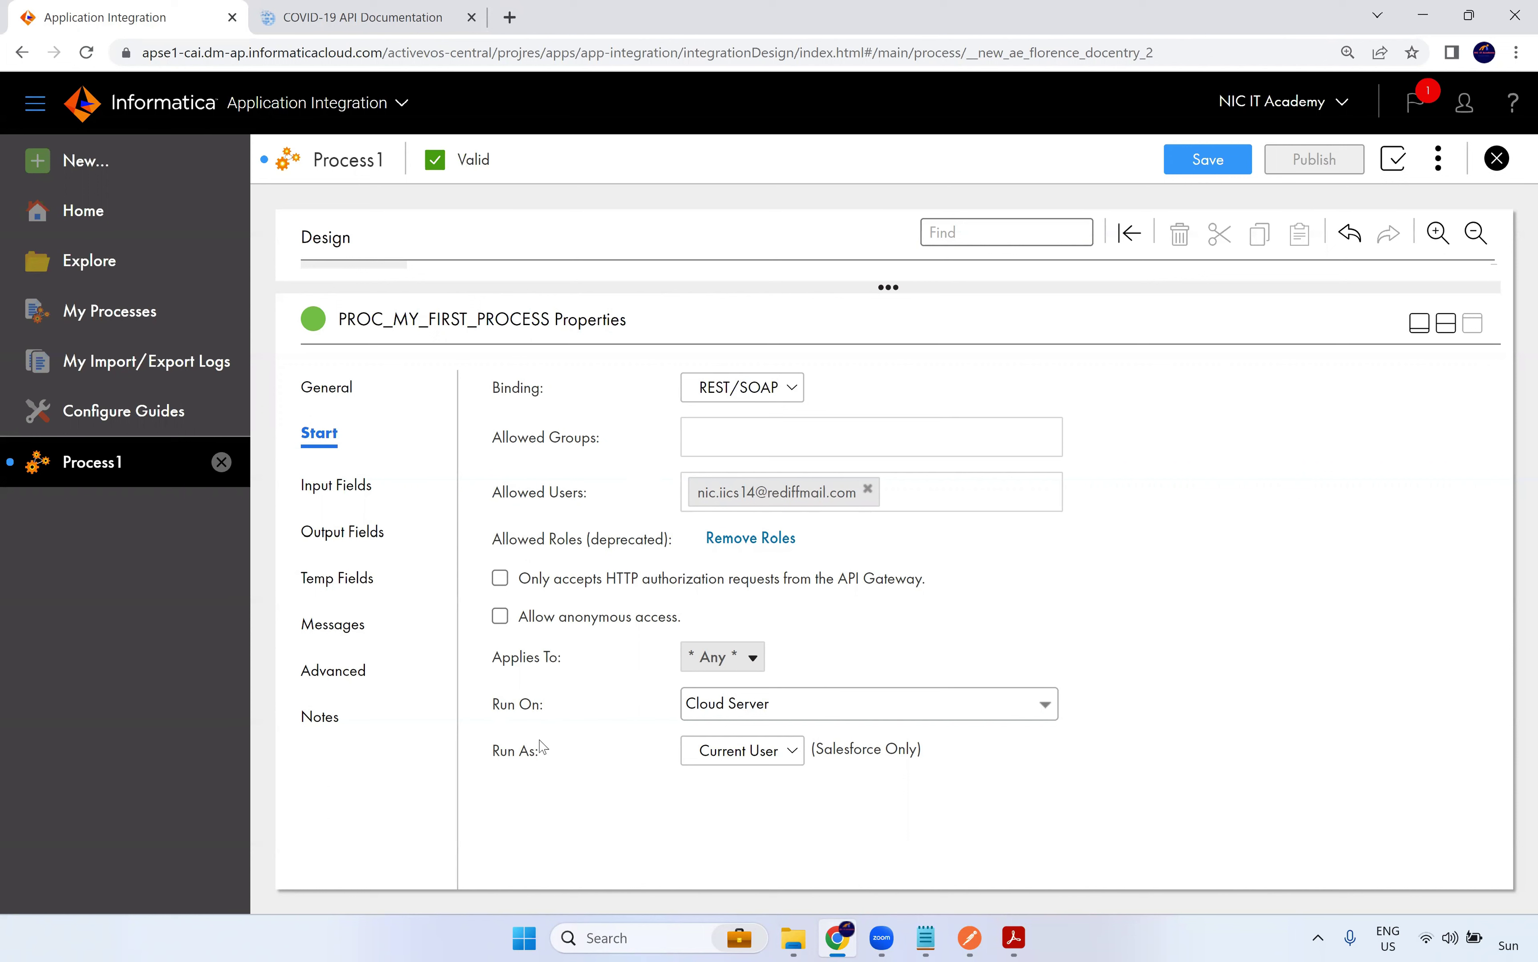
click(782, 718)
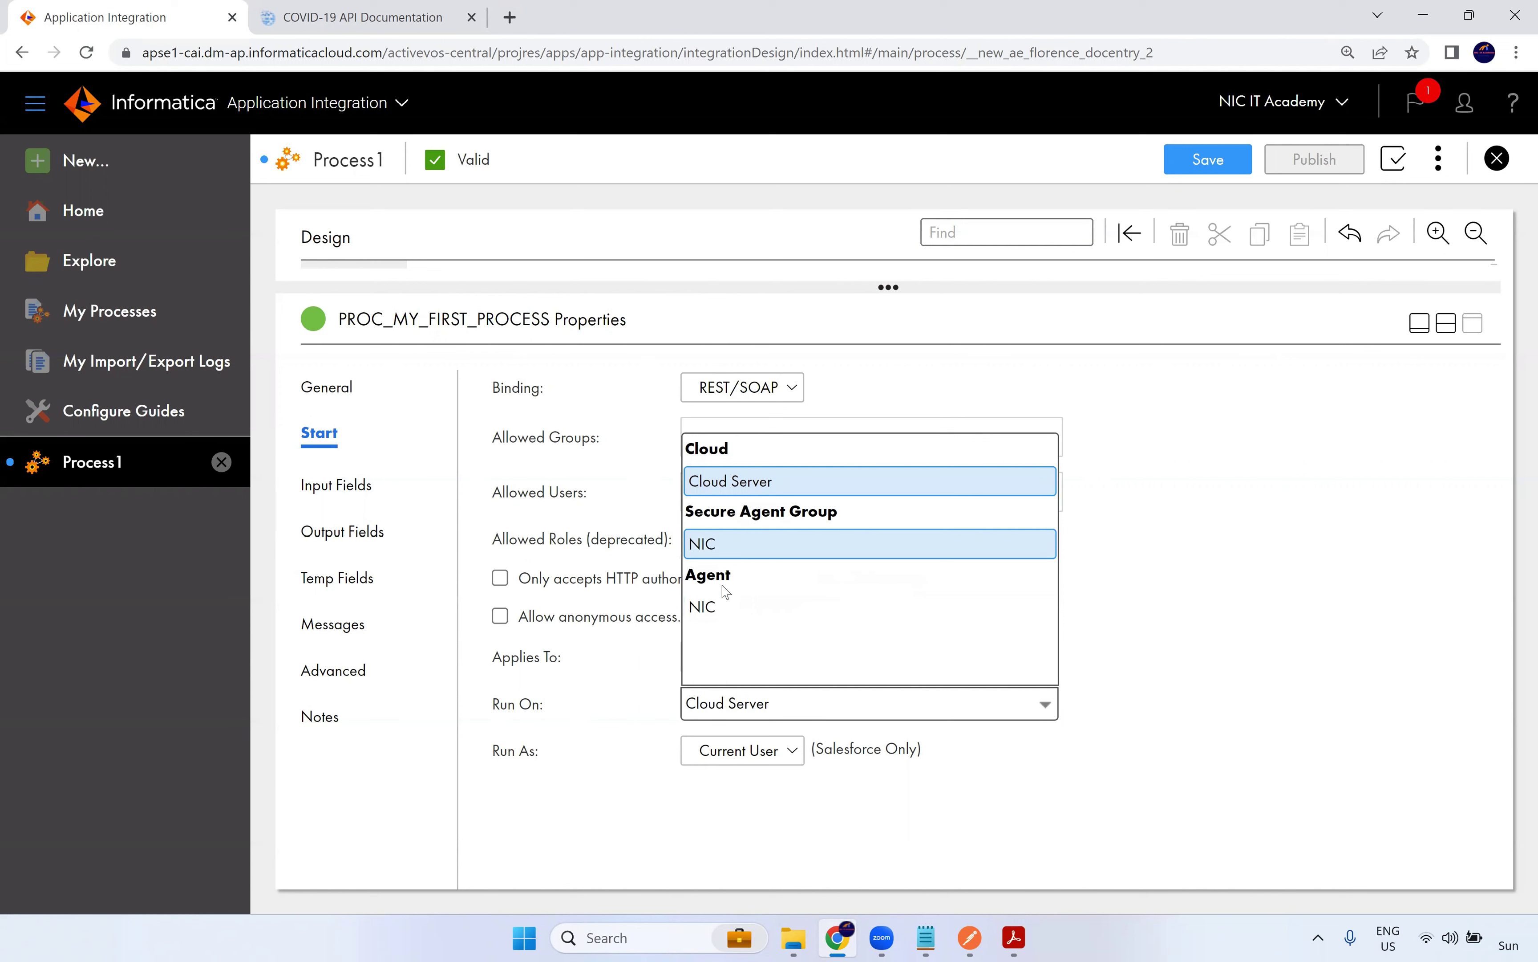
click(763, 485)
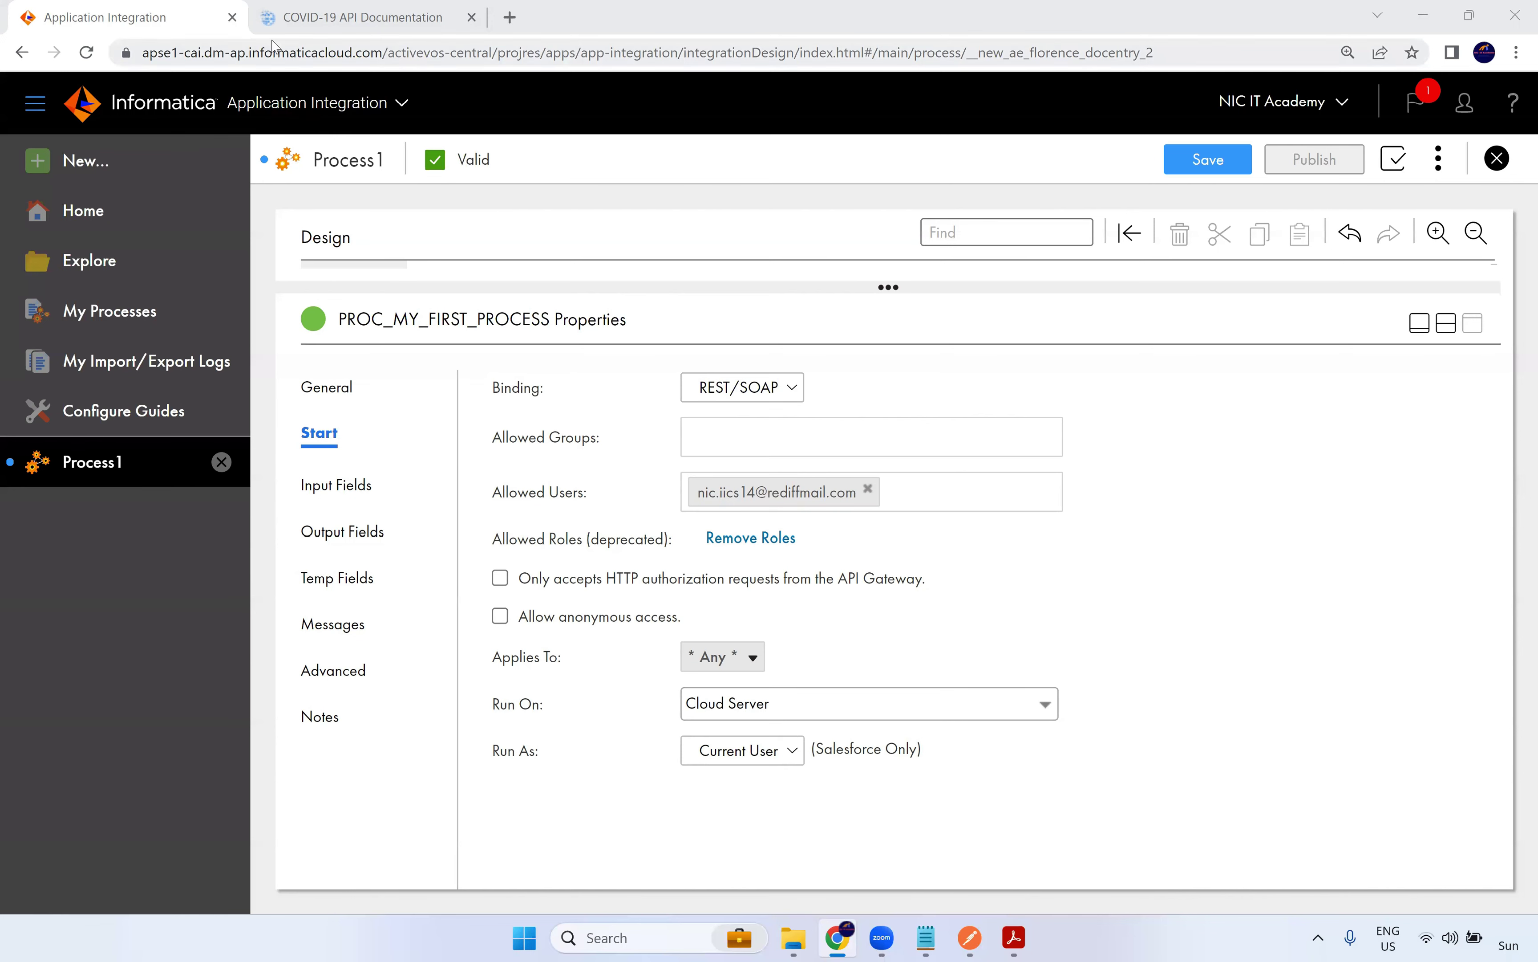
Check the COVID-19 API documentation, then switch to Notepad to compare the public API URLs with the process URL in CAI Process
click(347, 18)
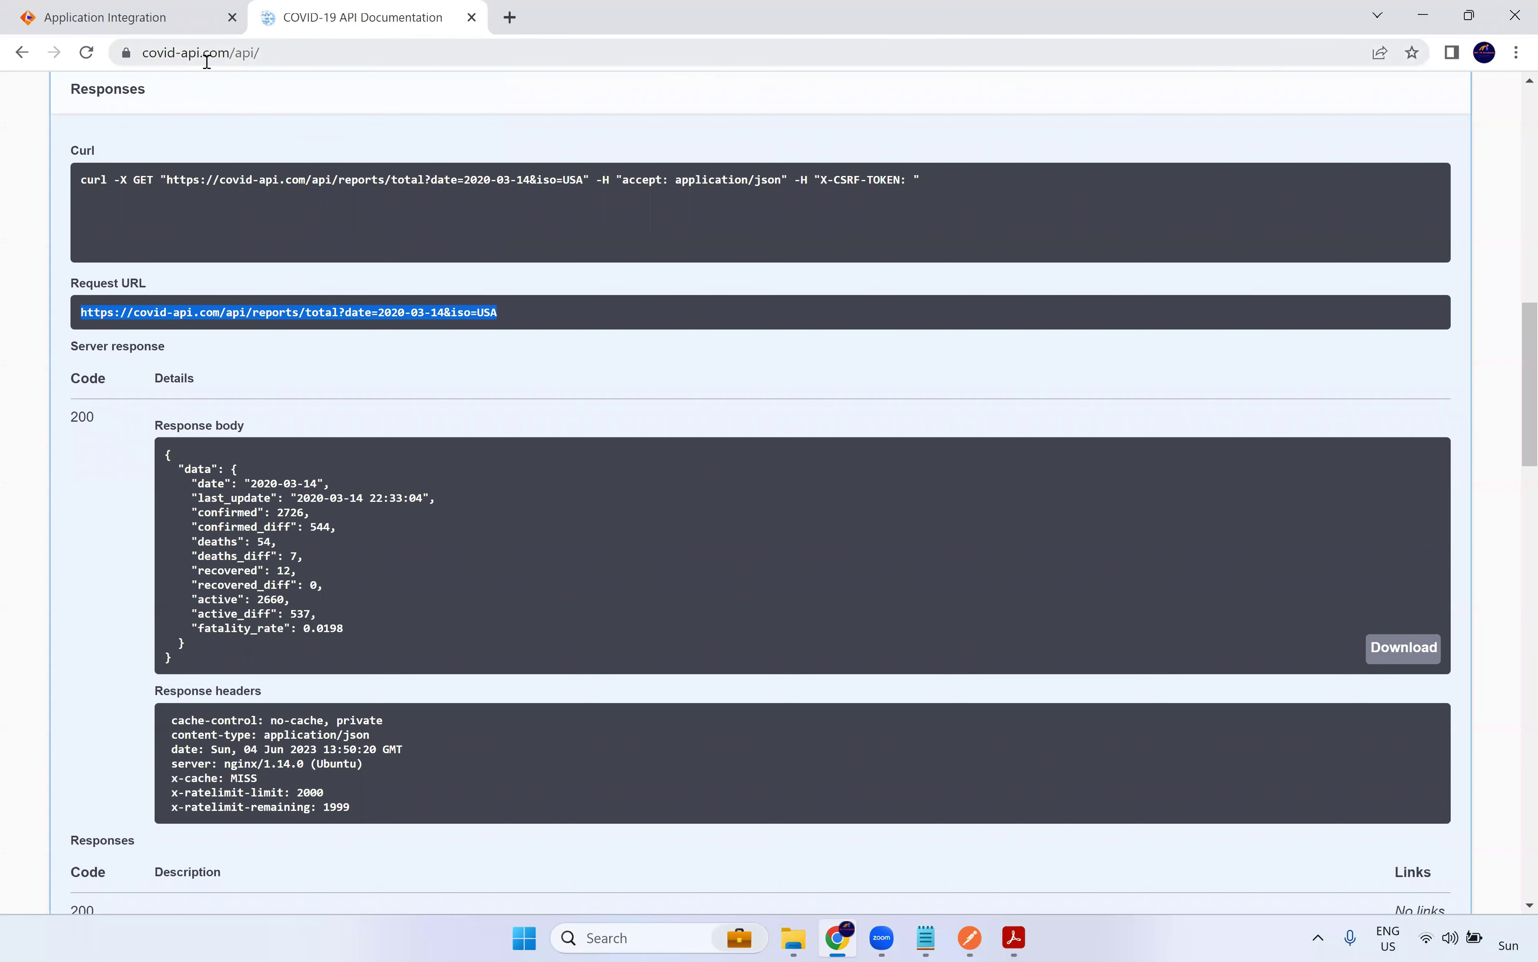
click(926, 937)
drag(477, 244, 135, 243)
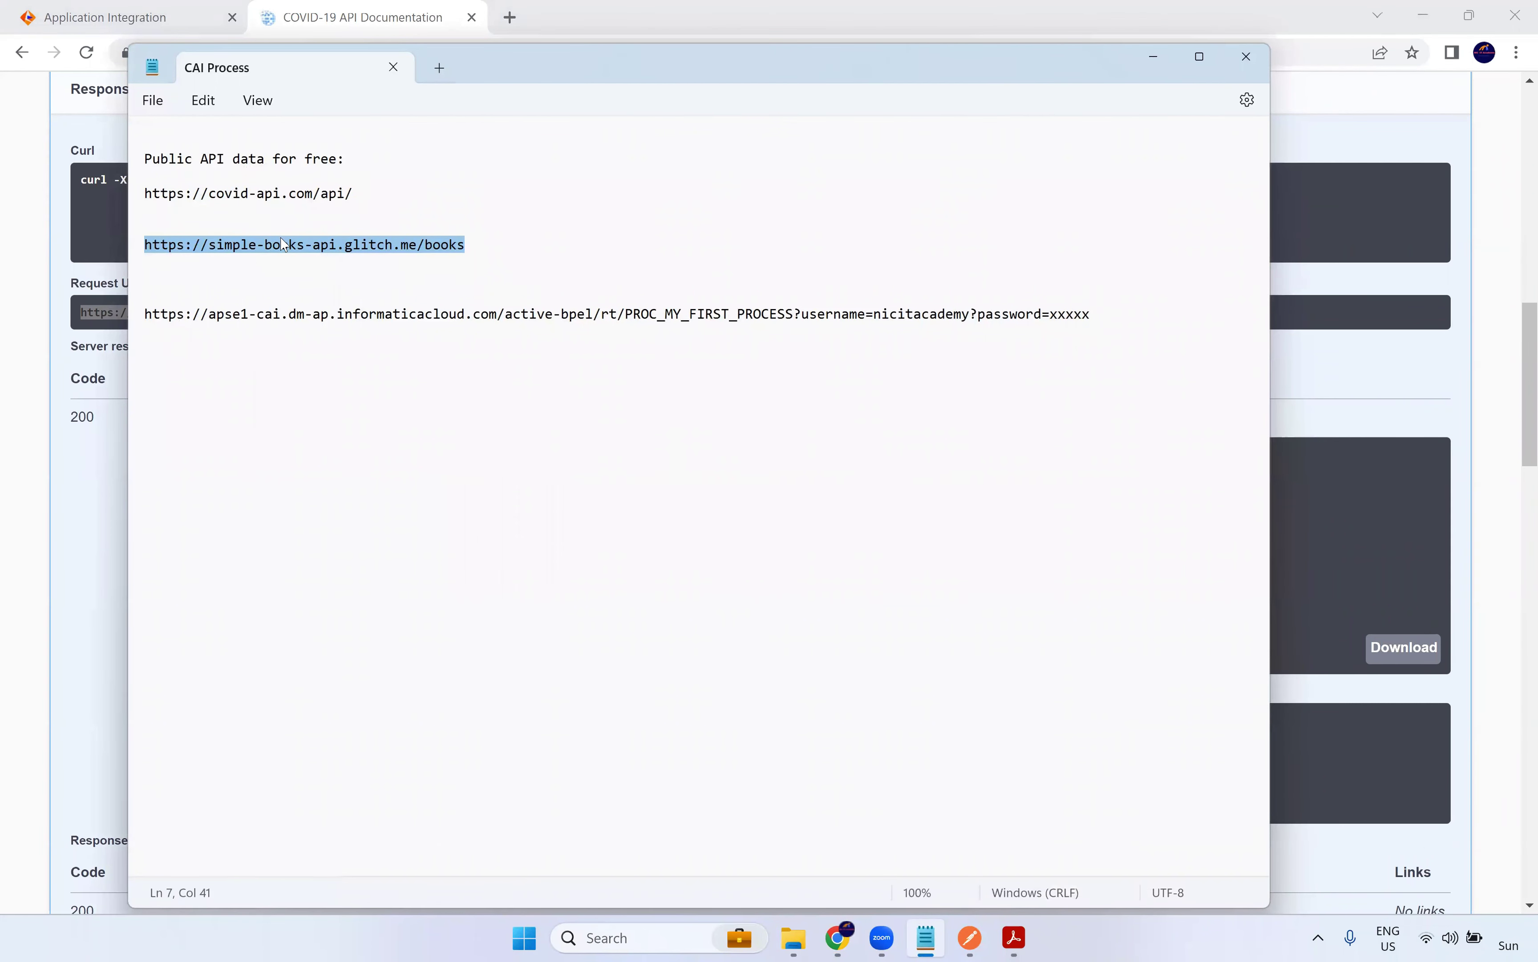
drag(352, 195, 132, 193)
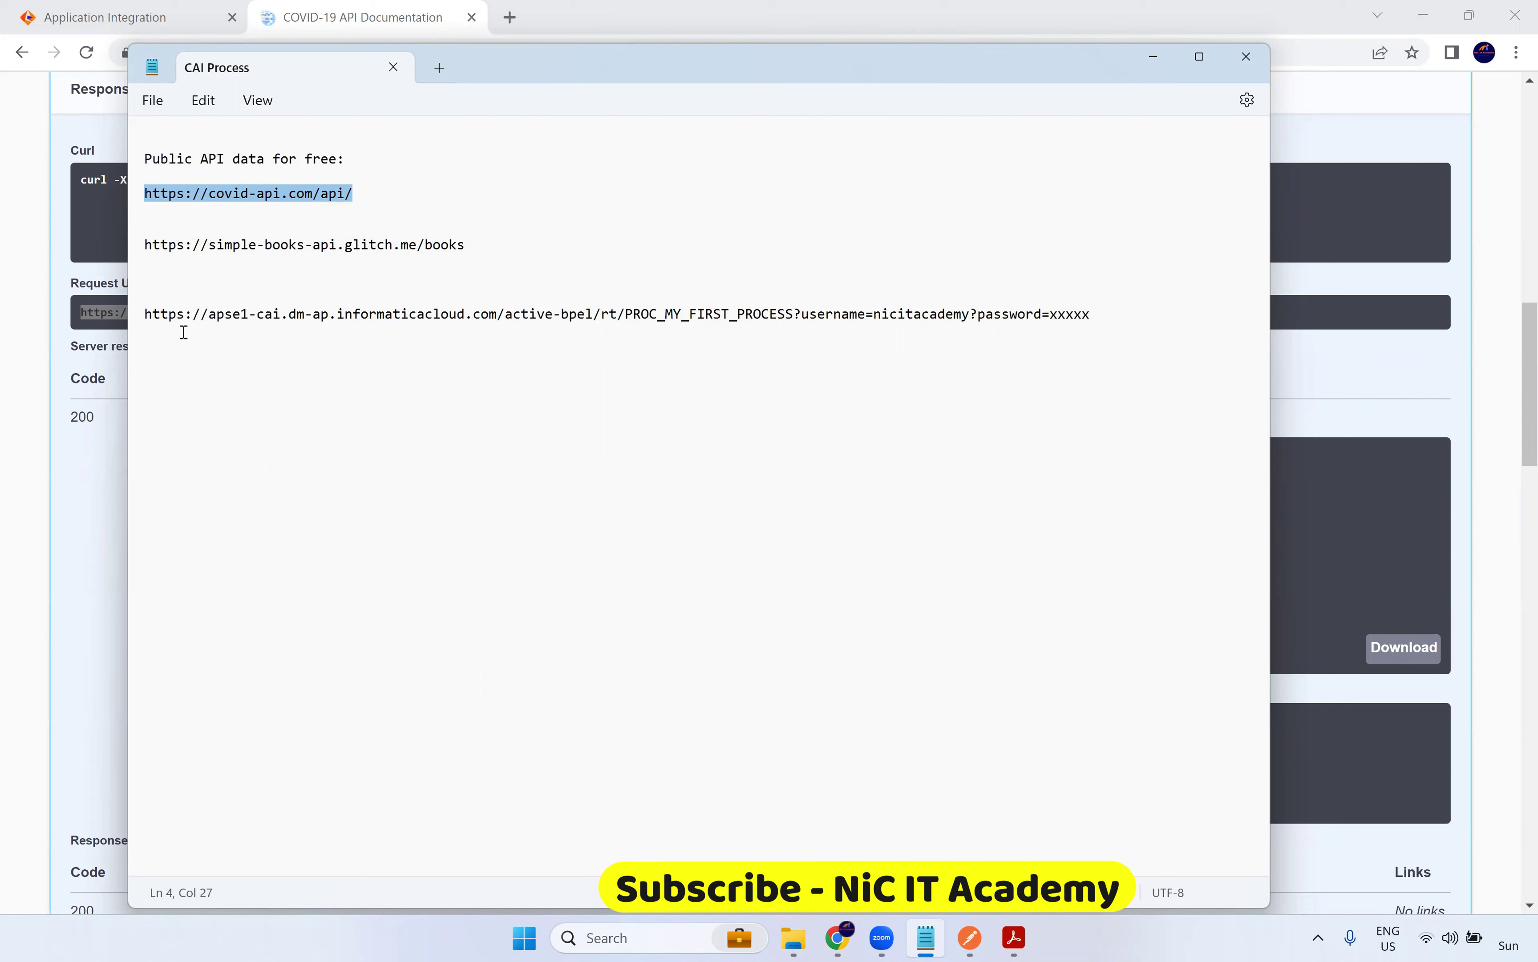
triple_click(153, 318)
click(163, 314)
triple_click(163, 314)
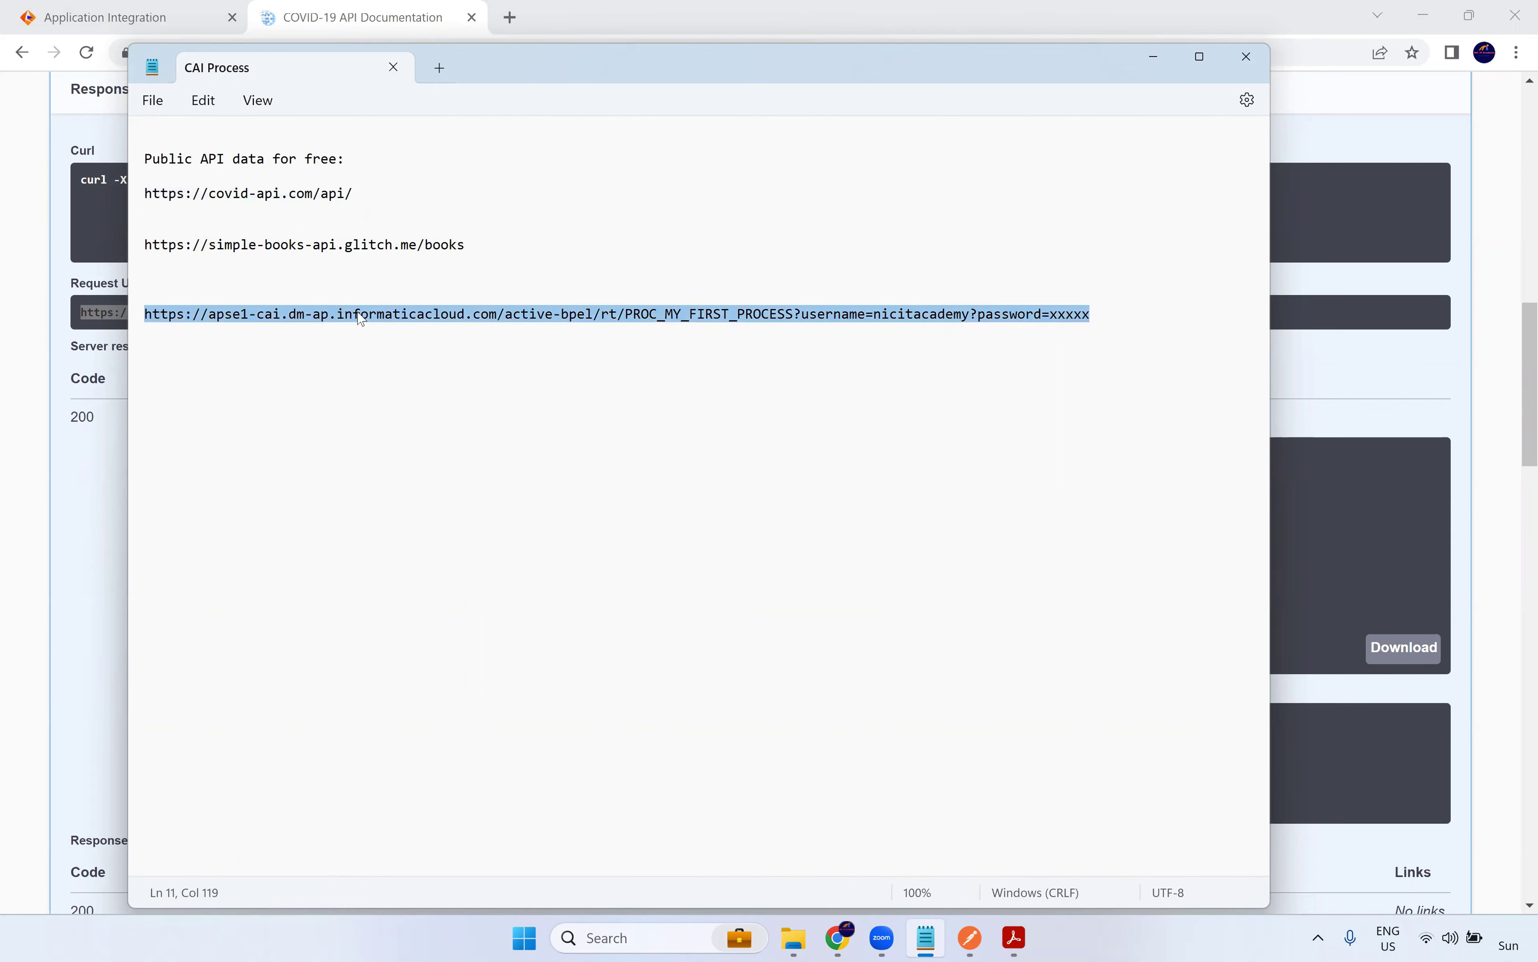
click(1356, 146)
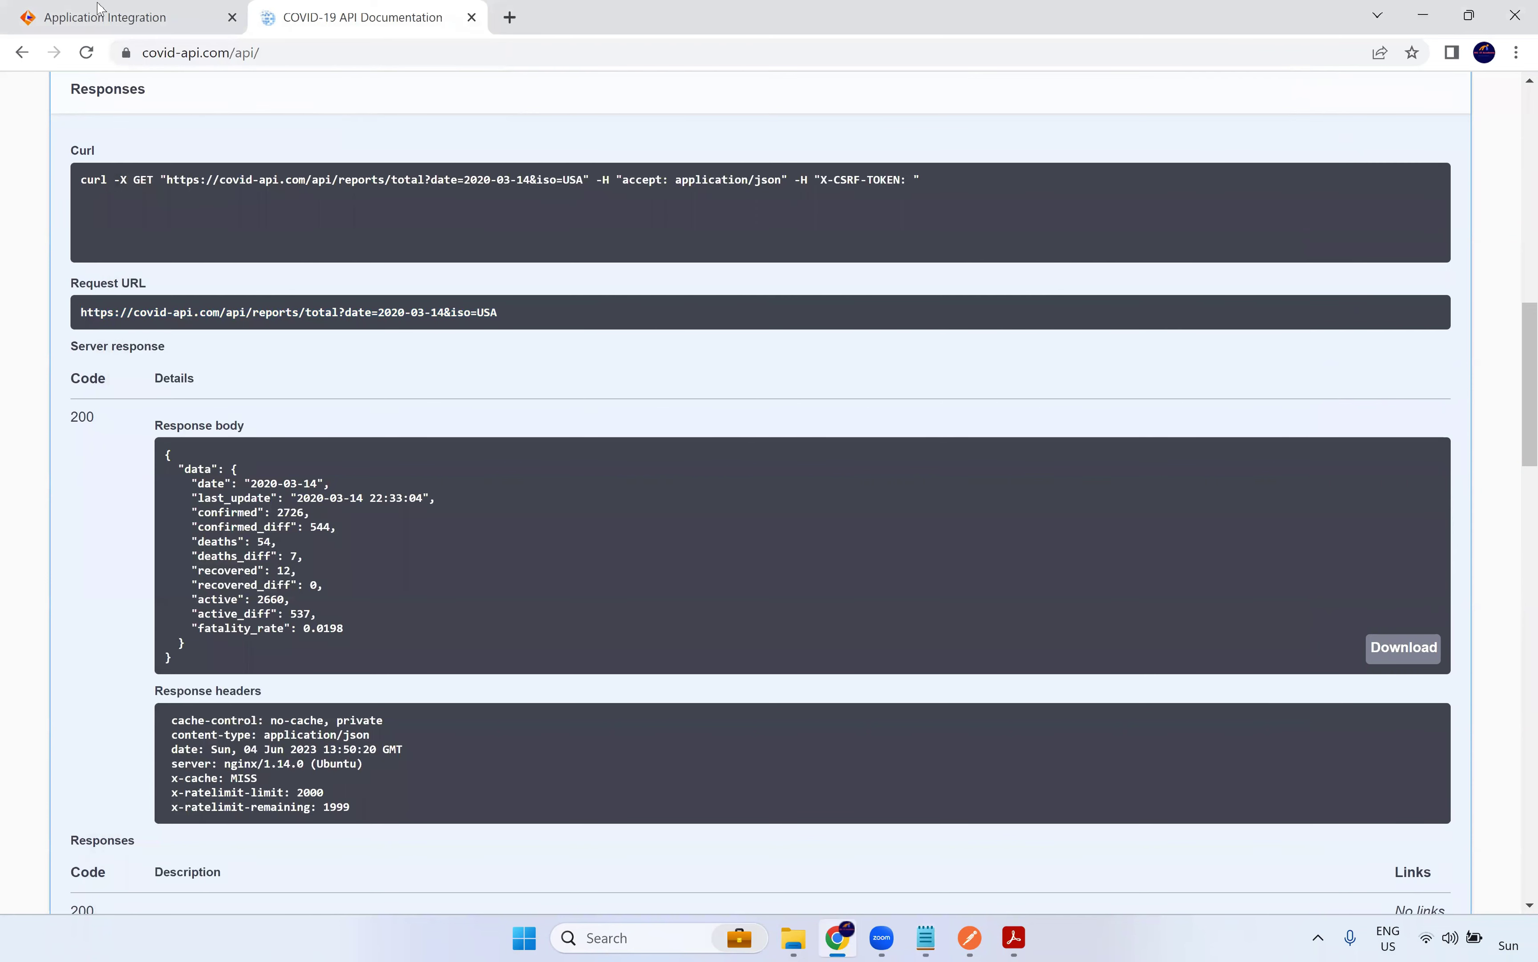
Open the process's Input Fields, then examine the date and iso query parameters of /reports/total in the COVID-19 API documentation
key(ctrl+Tab)
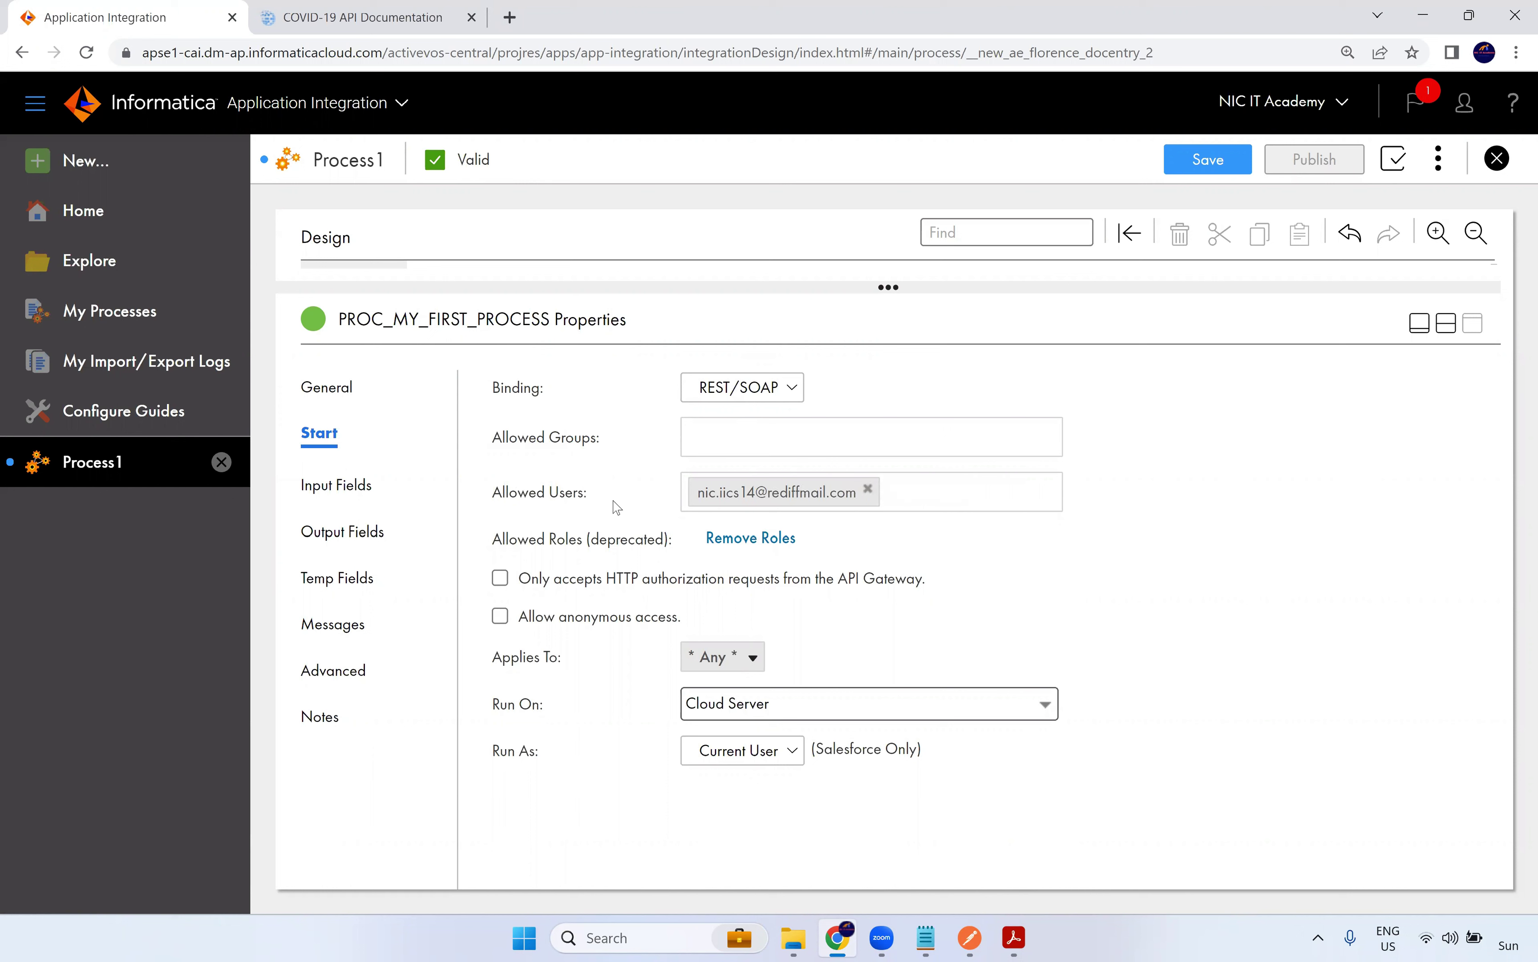
click(361, 486)
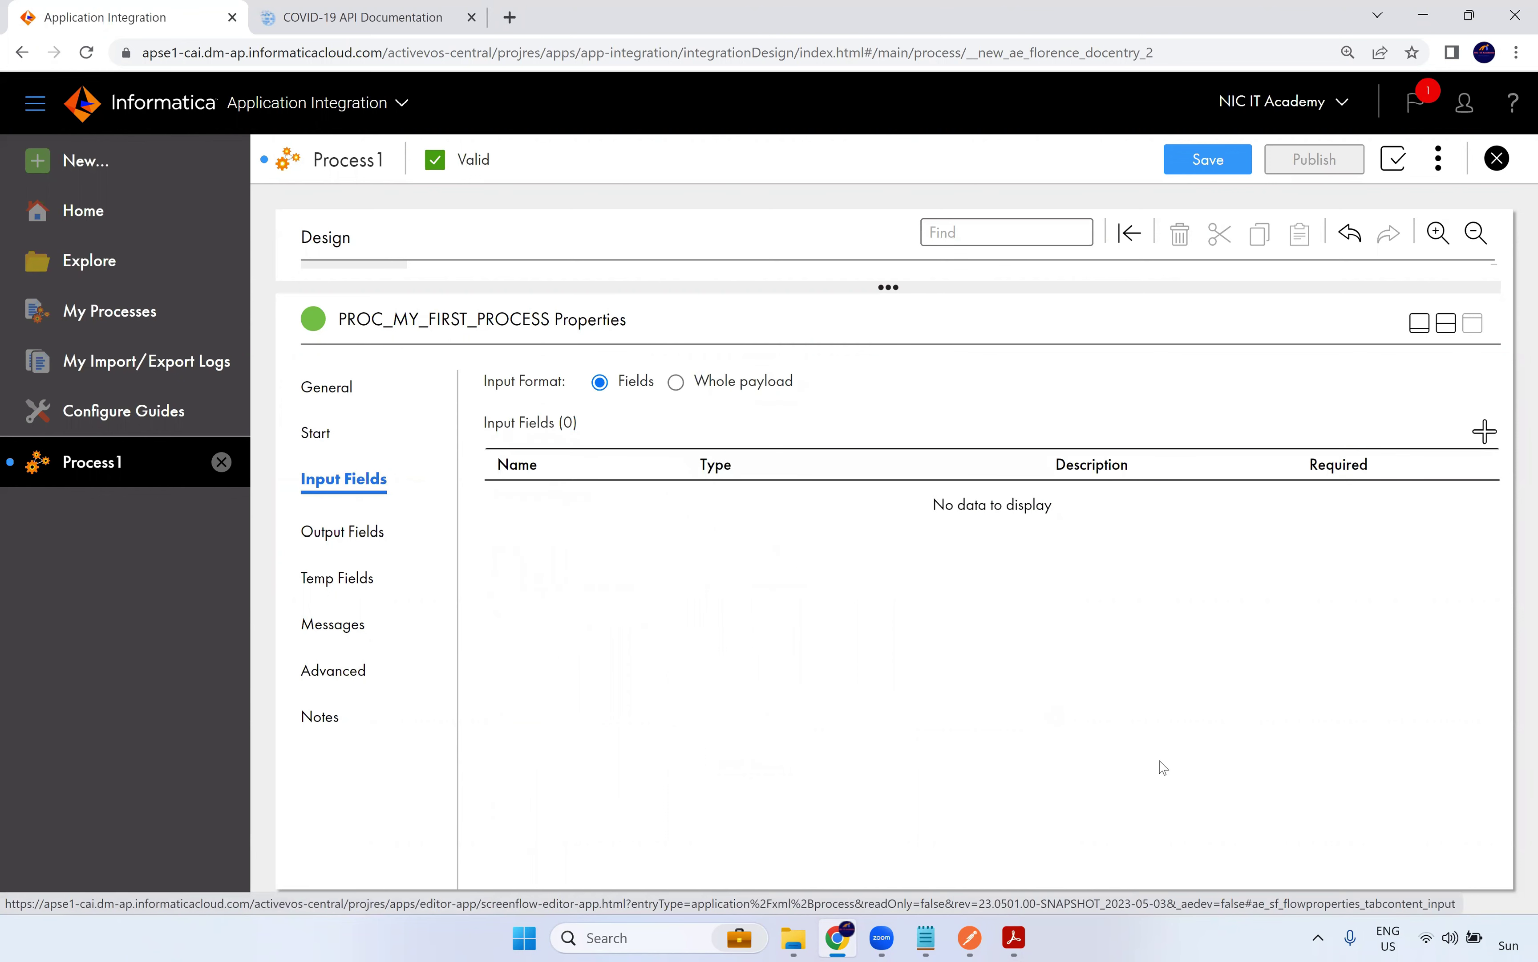
click(336, 30)
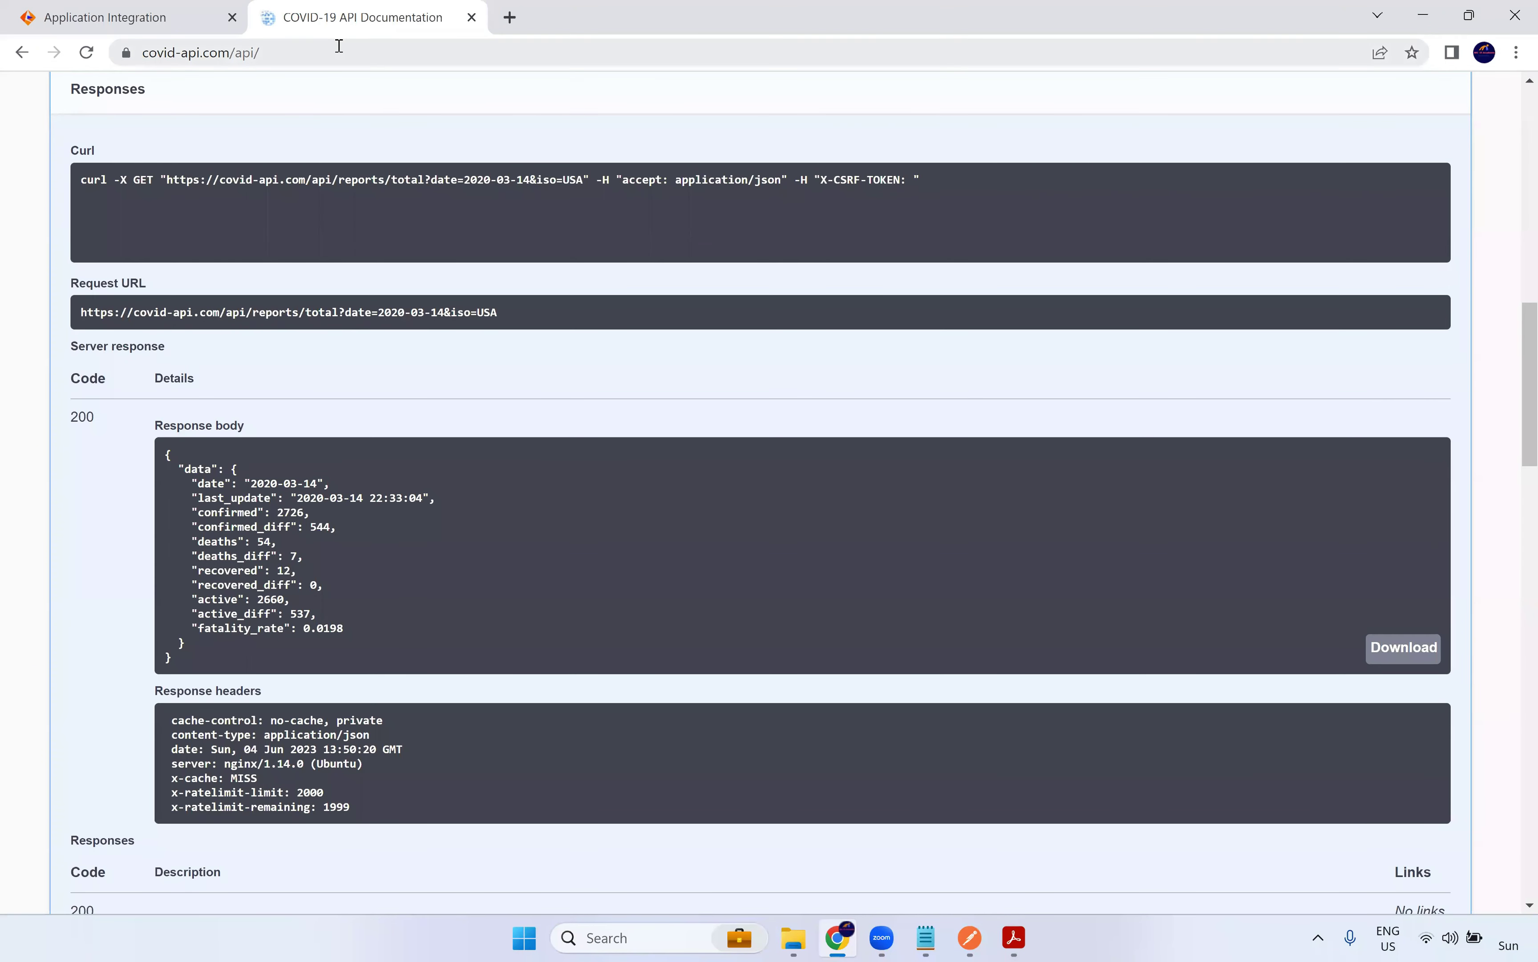
scroll(459, 458, down, 3)
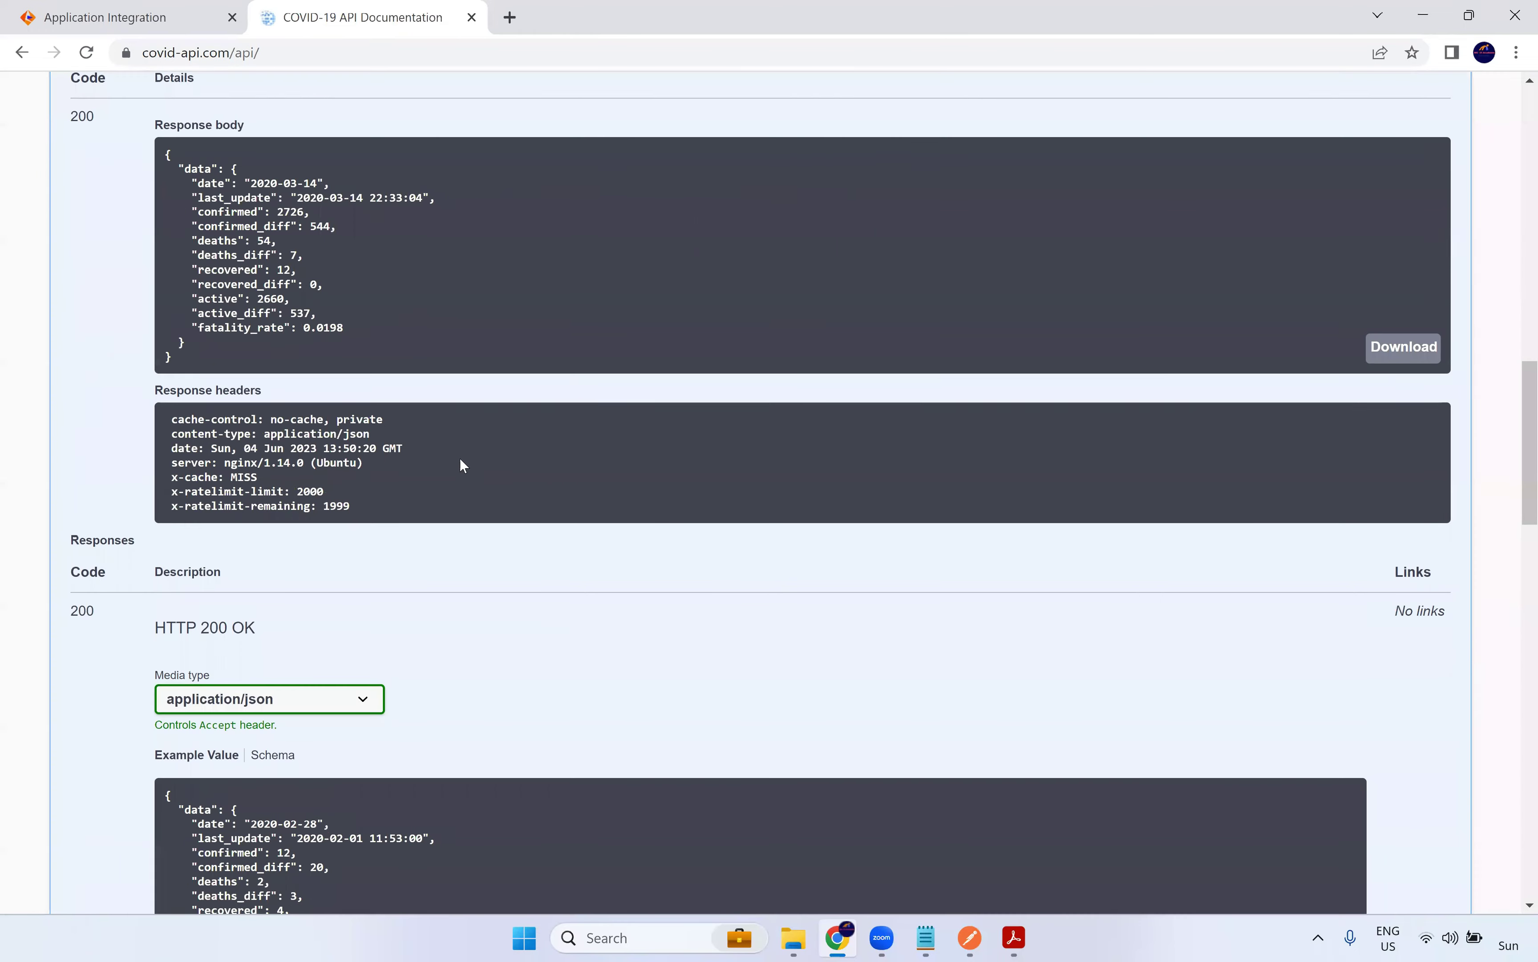
scroll(457, 415, up, 4)
scroll(401, 449, down, 5)
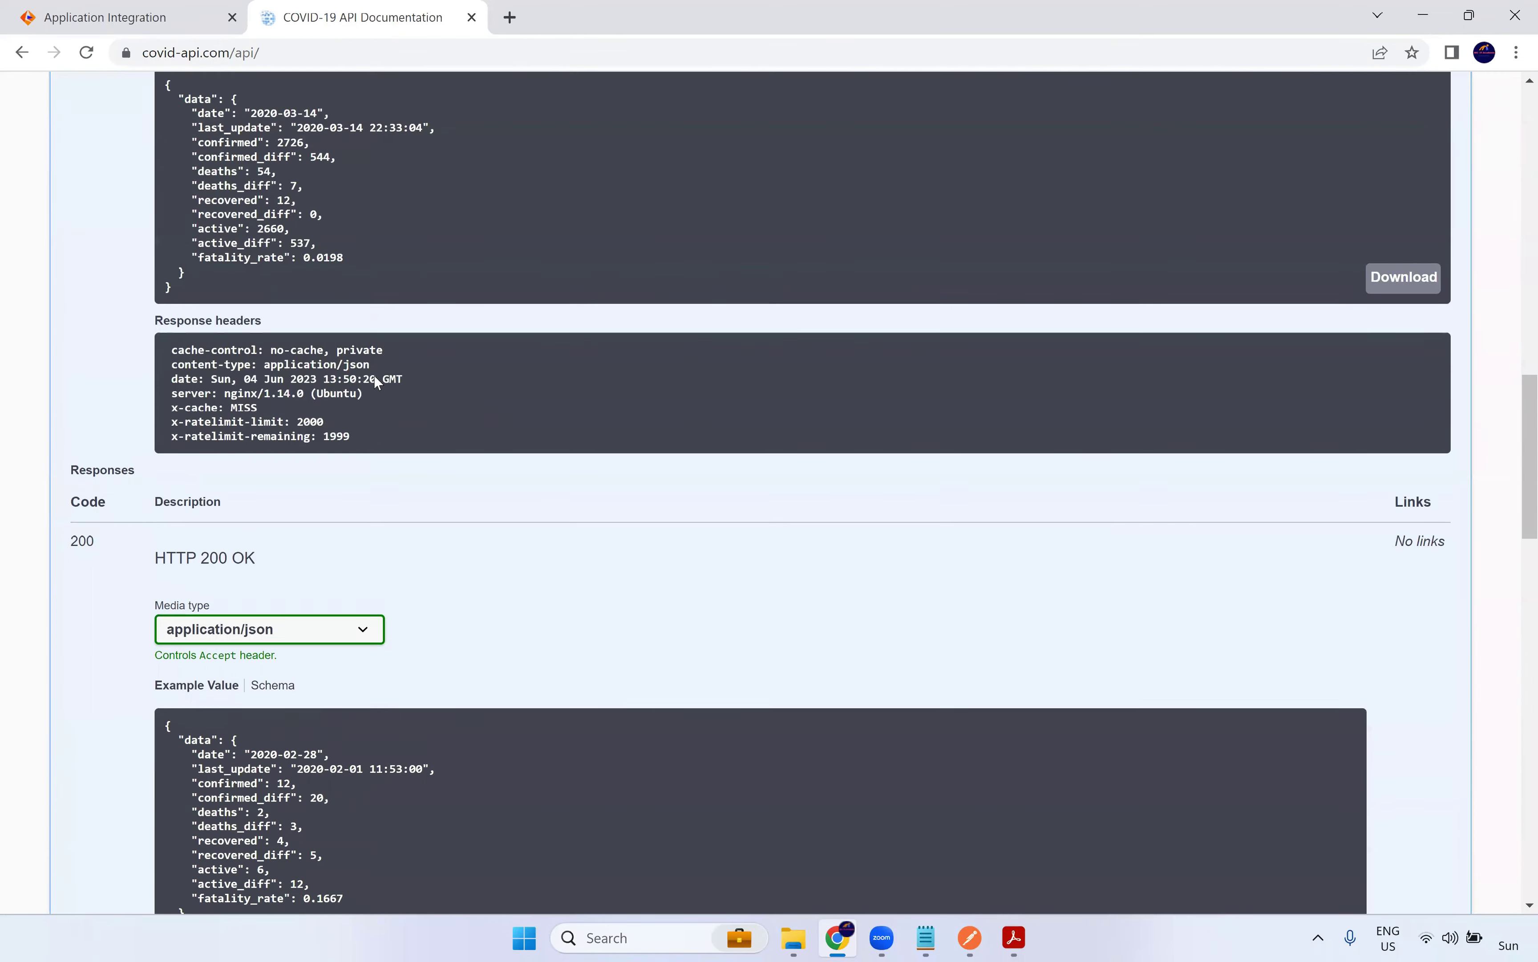
scroll(374, 376, up, 8)
scroll(350, 391, up, 3)
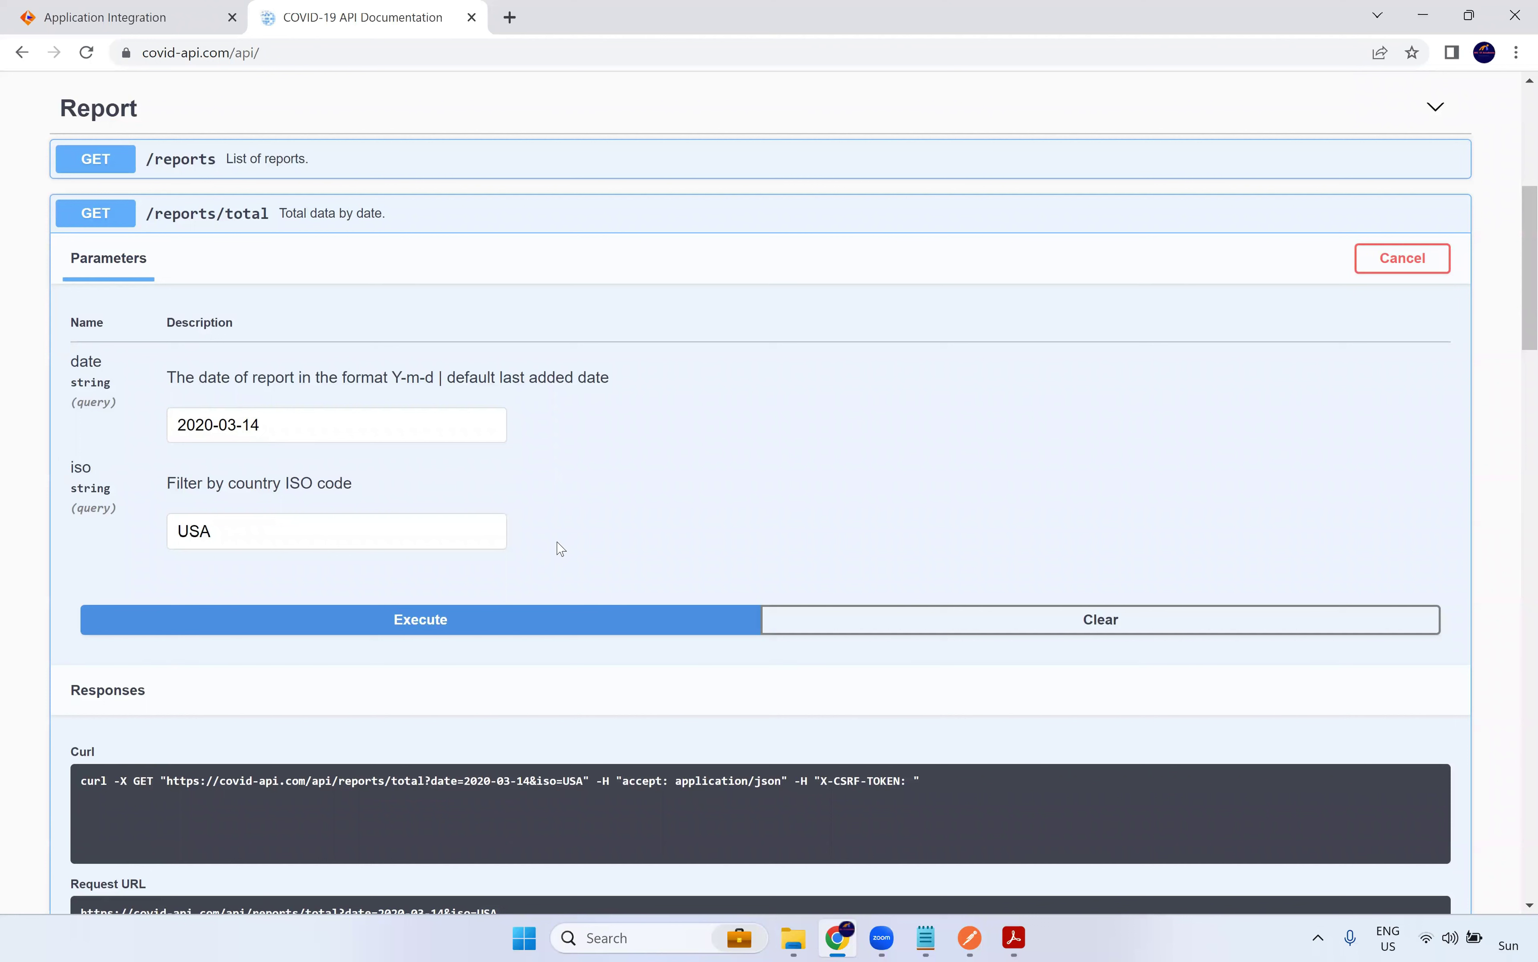
drag(374, 491, 289, 490)
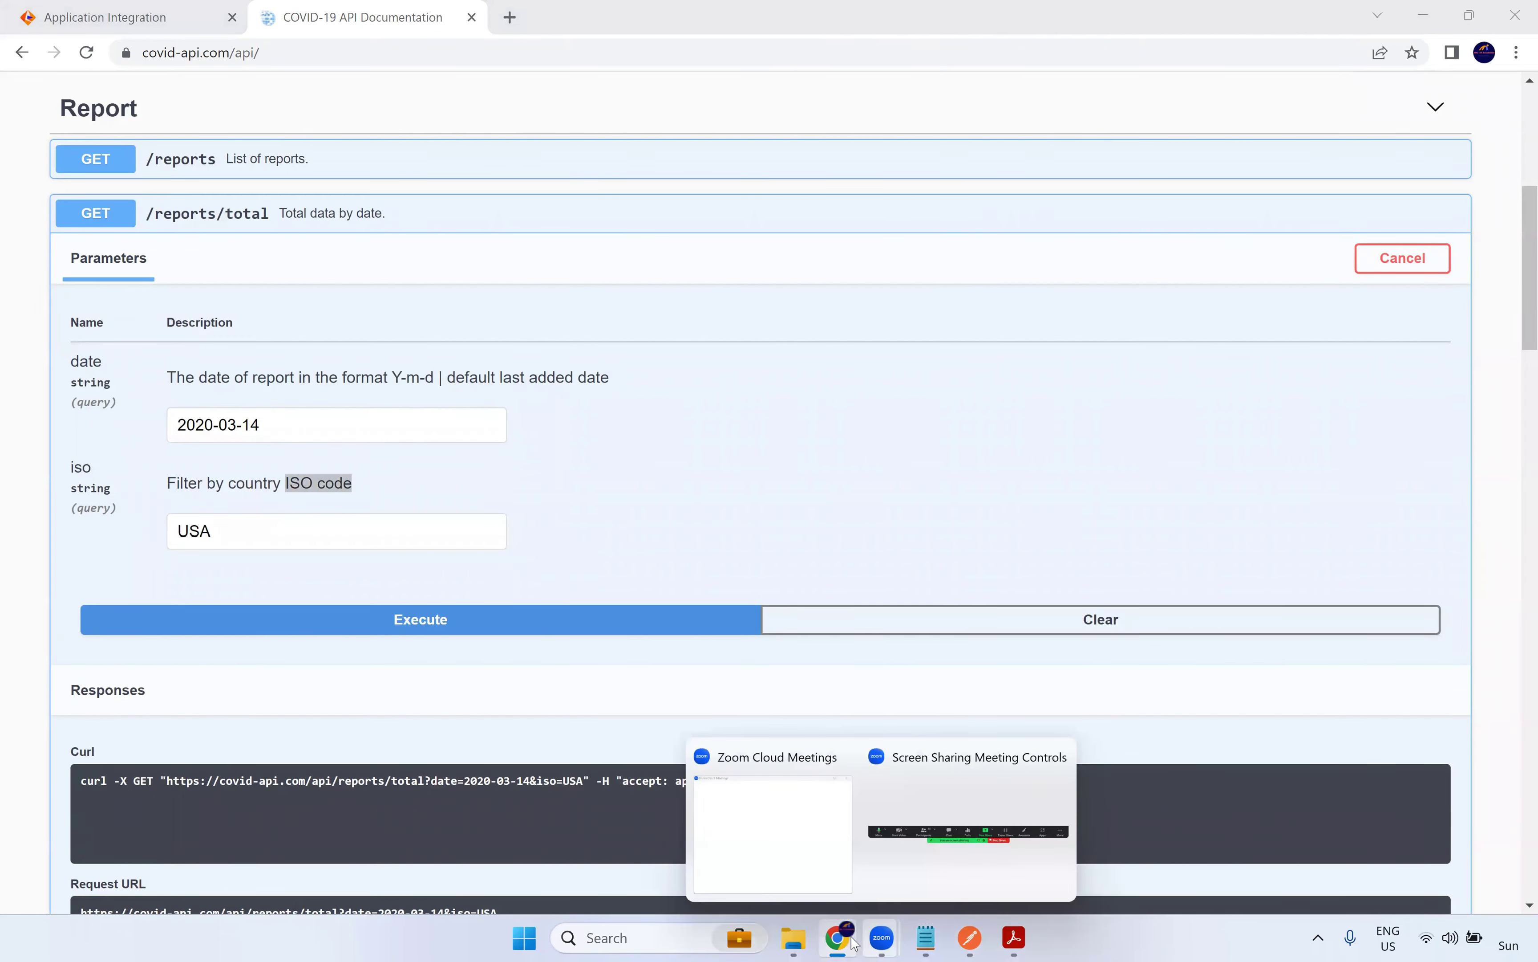
Return to Application Integration and add an input field named username to the process
key(ctrl+Tab)
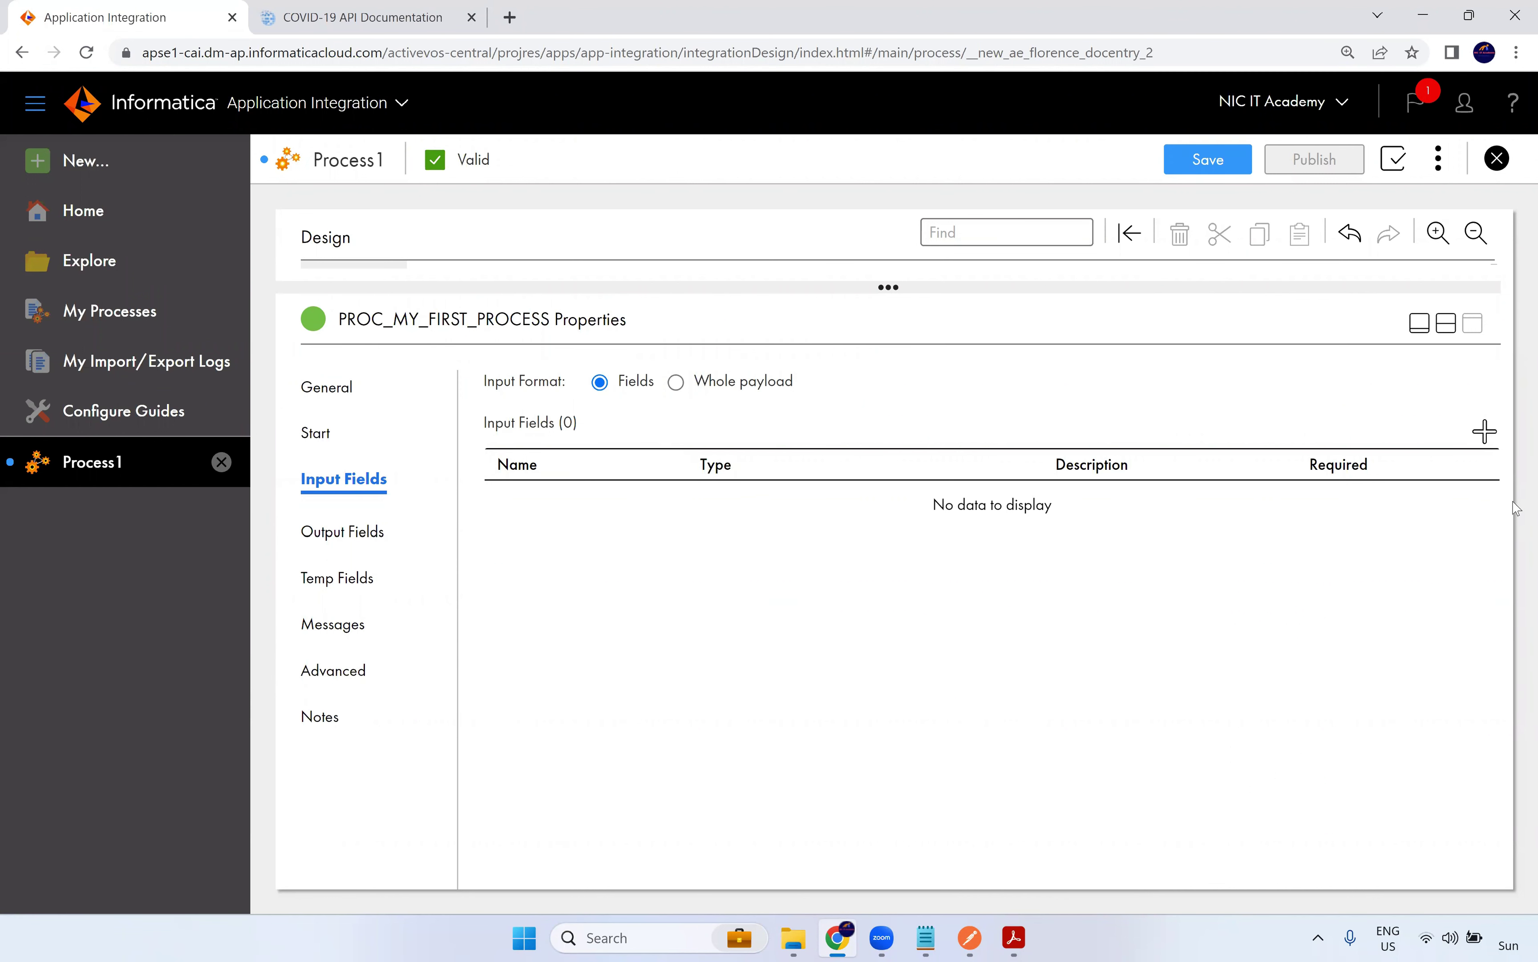
click(1482, 436)
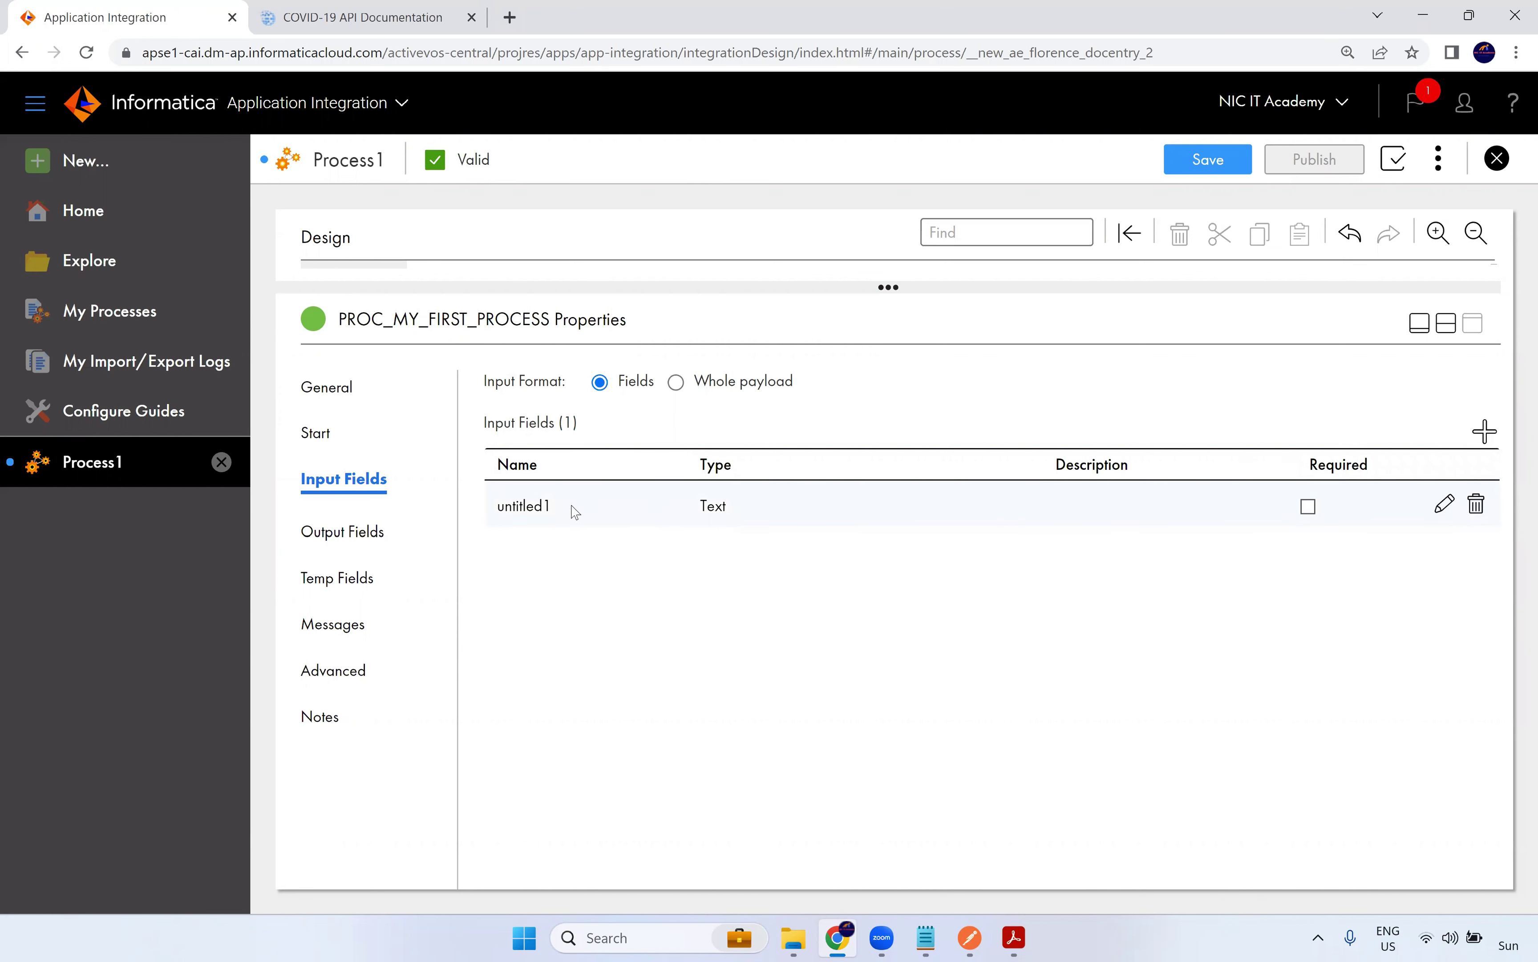
click(544, 517)
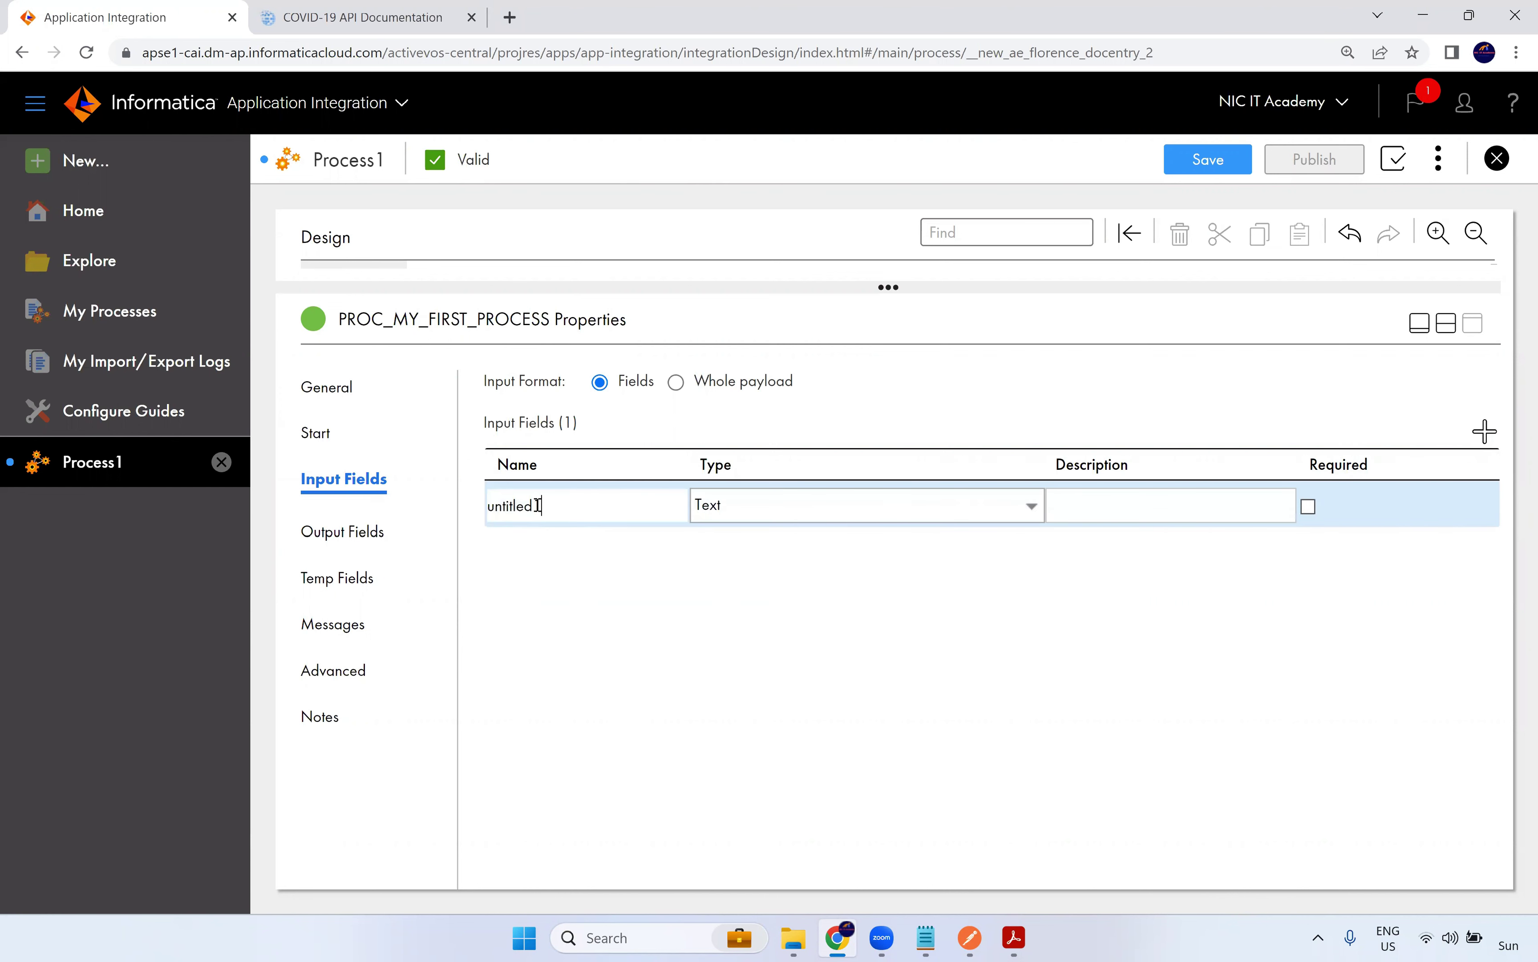
double_click(512, 506)
text(username)
key(Return)
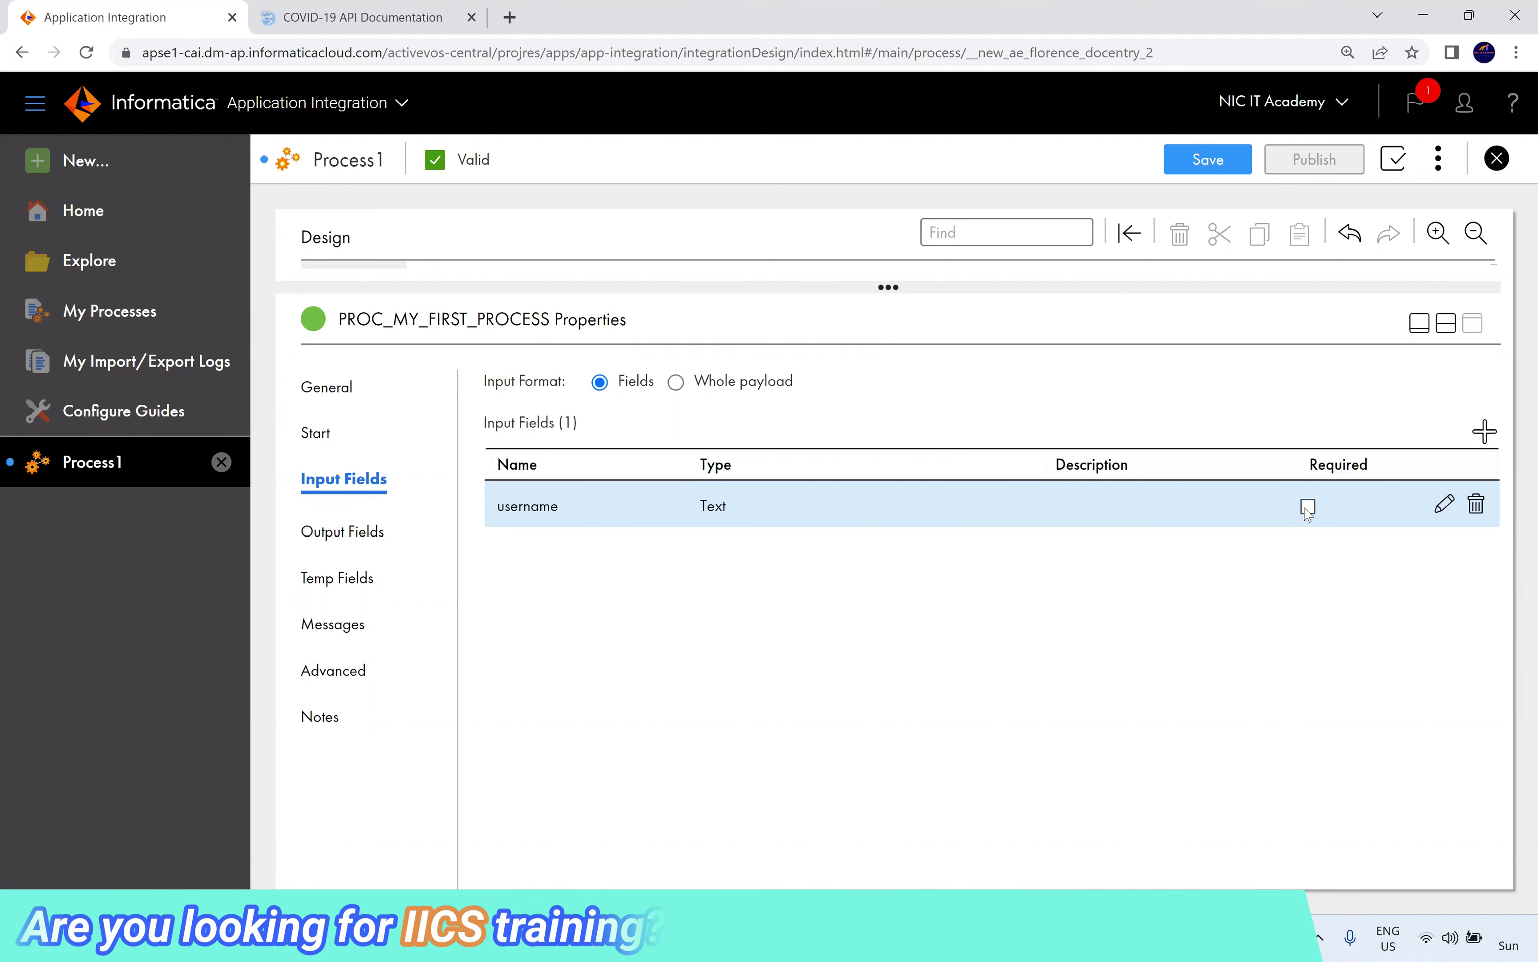
Add a second input field named password to the process
click(1485, 431)
click(553, 555)
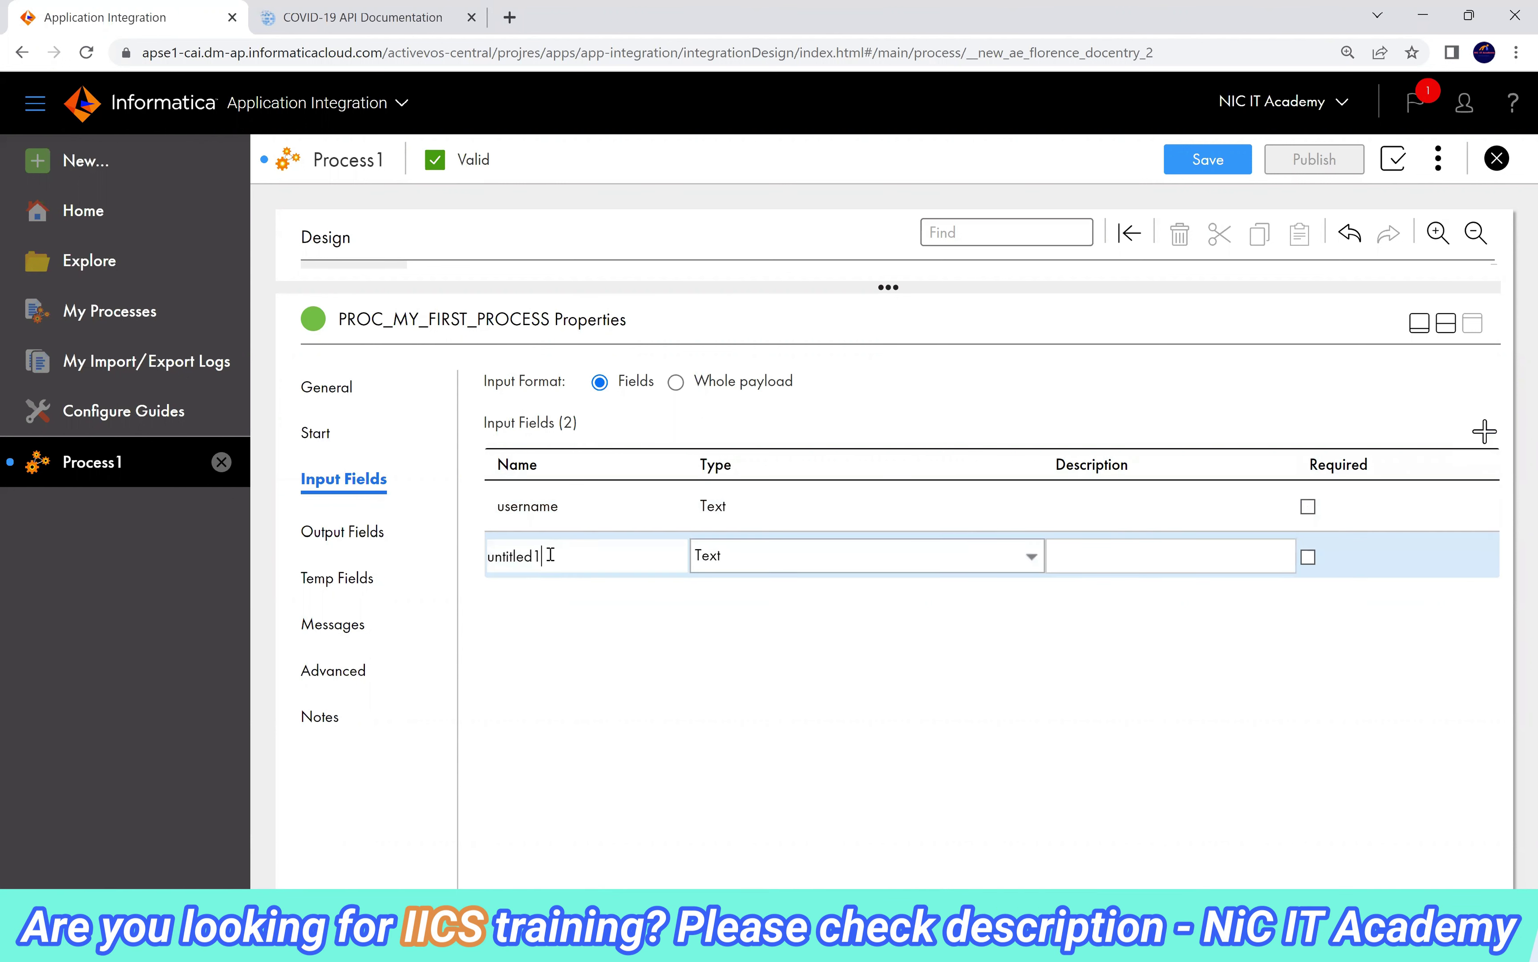
double_click(524, 555)
text(password)
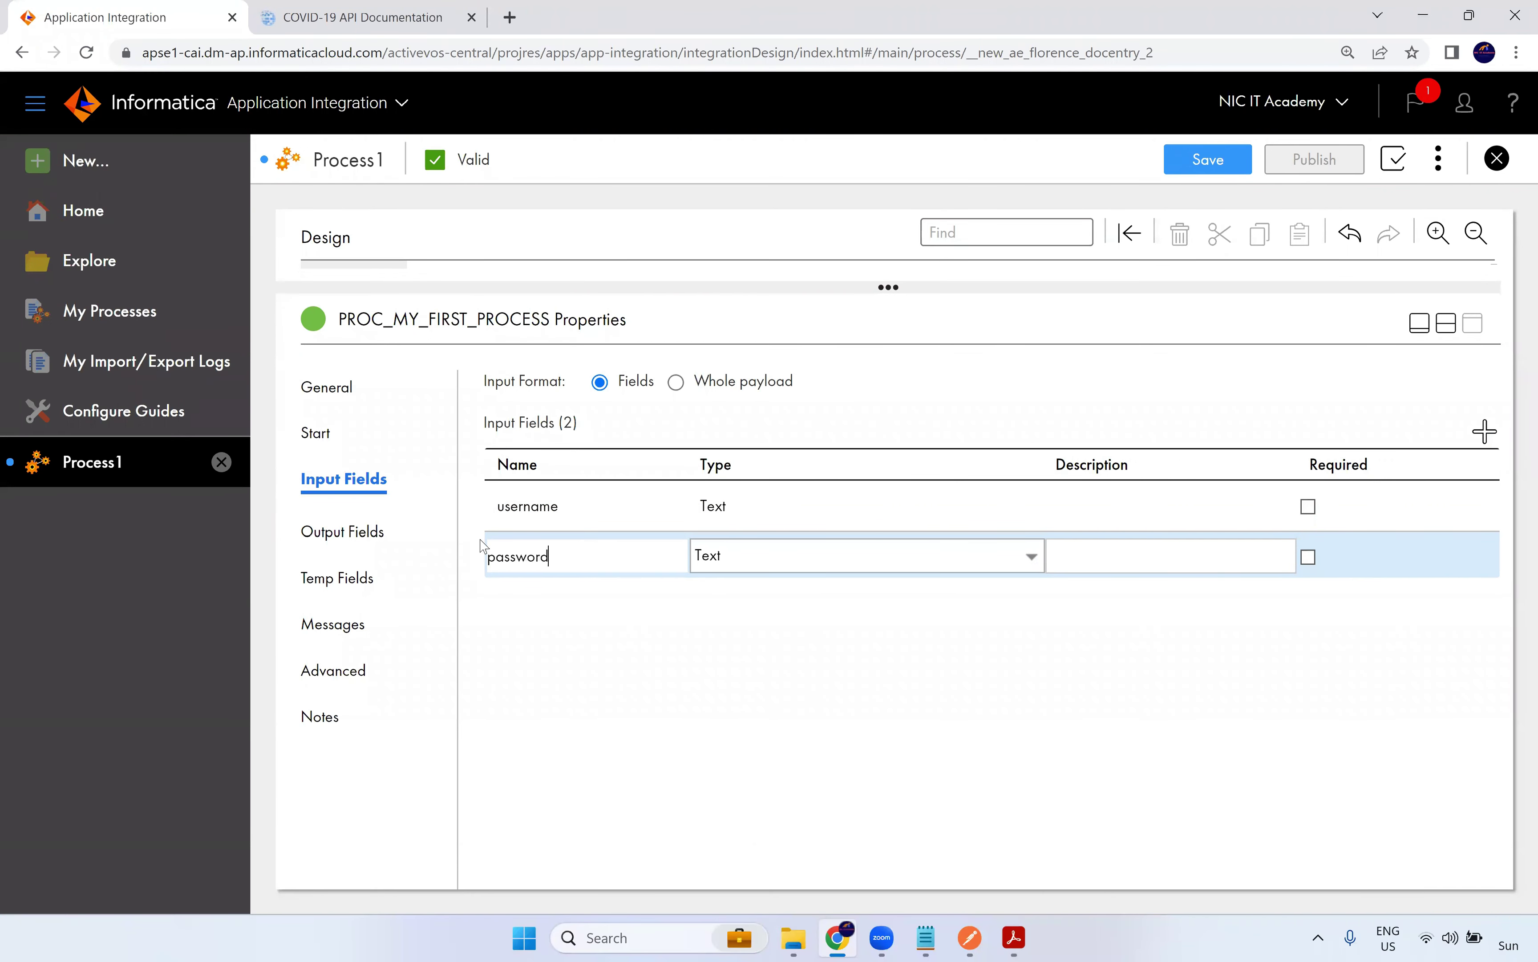
click(959, 717)
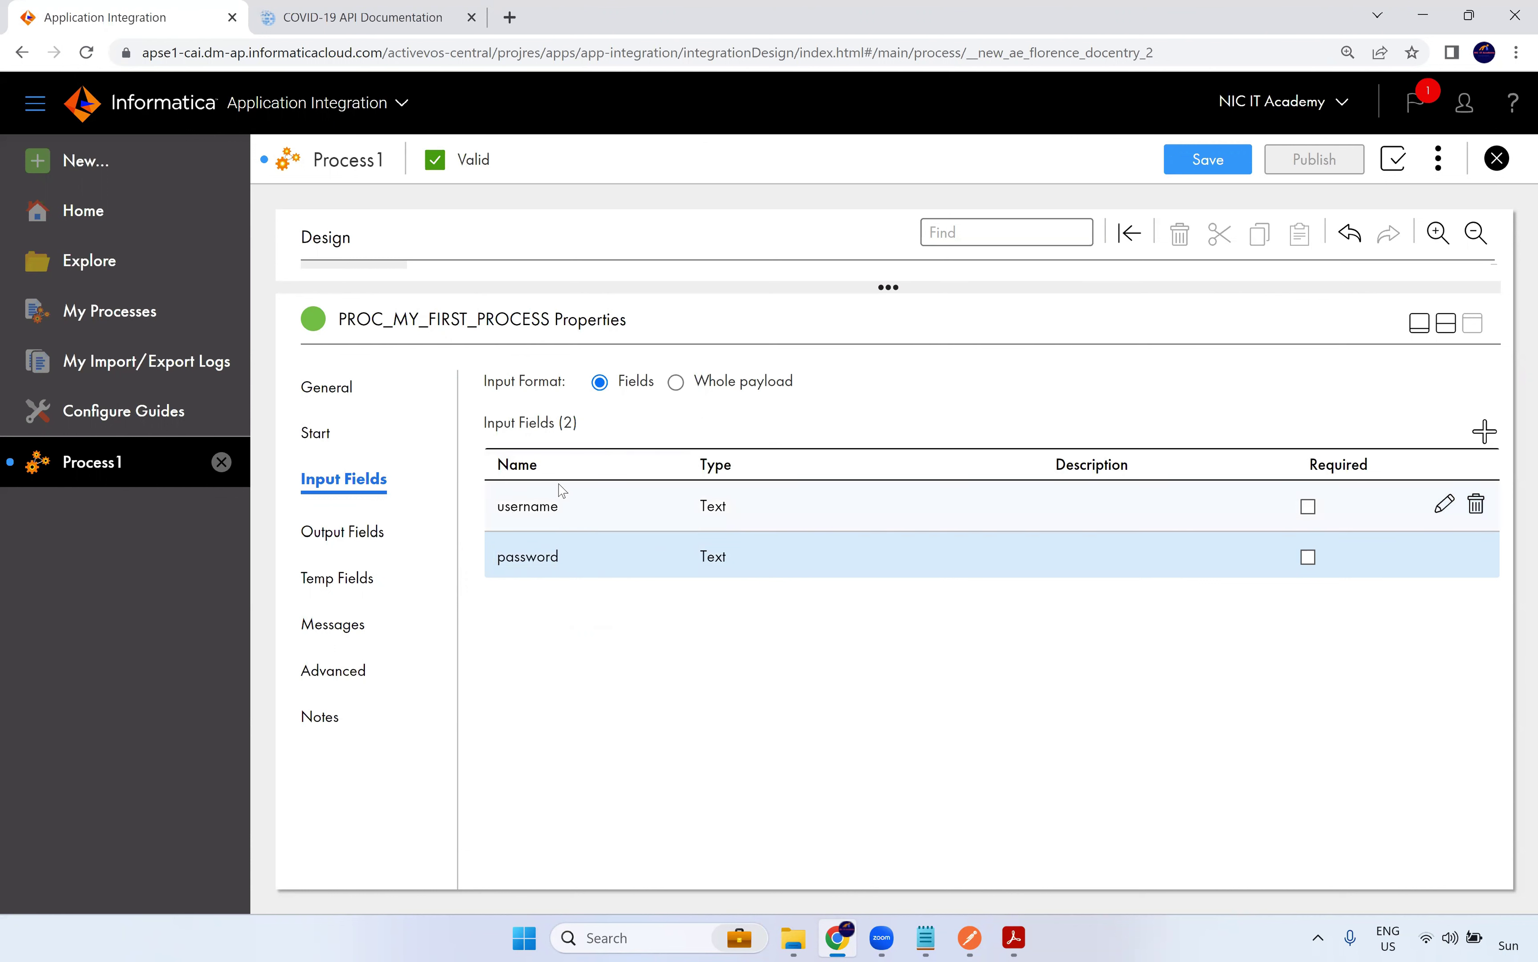
Add an output field named res_msg to the process, leaving its initial value empty
click(341, 533)
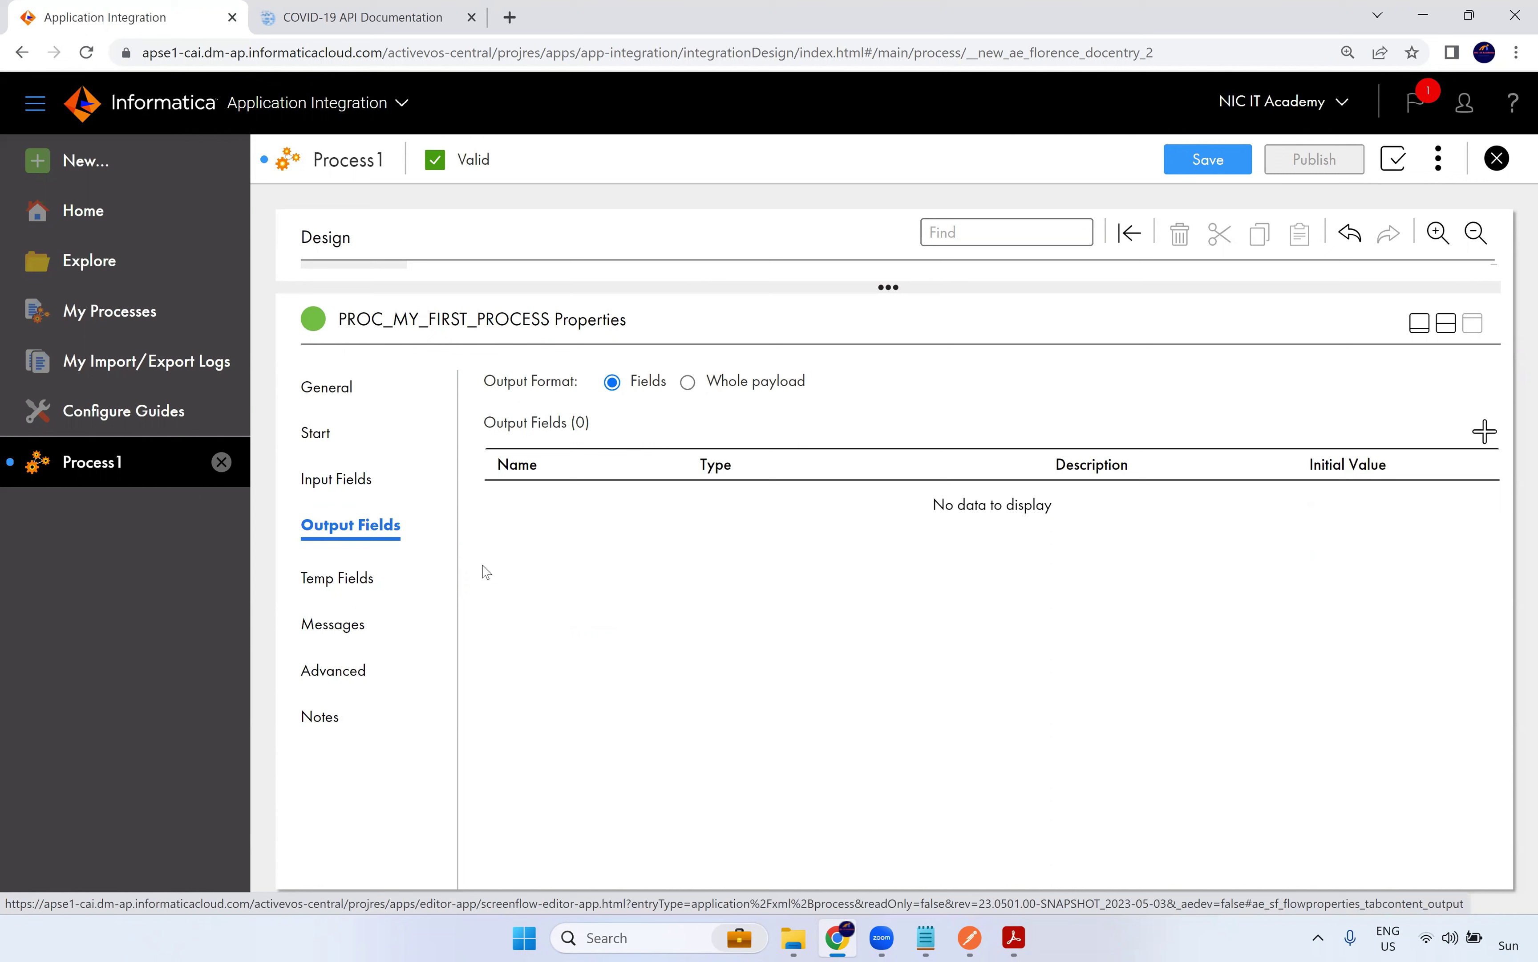
click(1485, 432)
click(527, 518)
drag(539, 506, 475, 525)
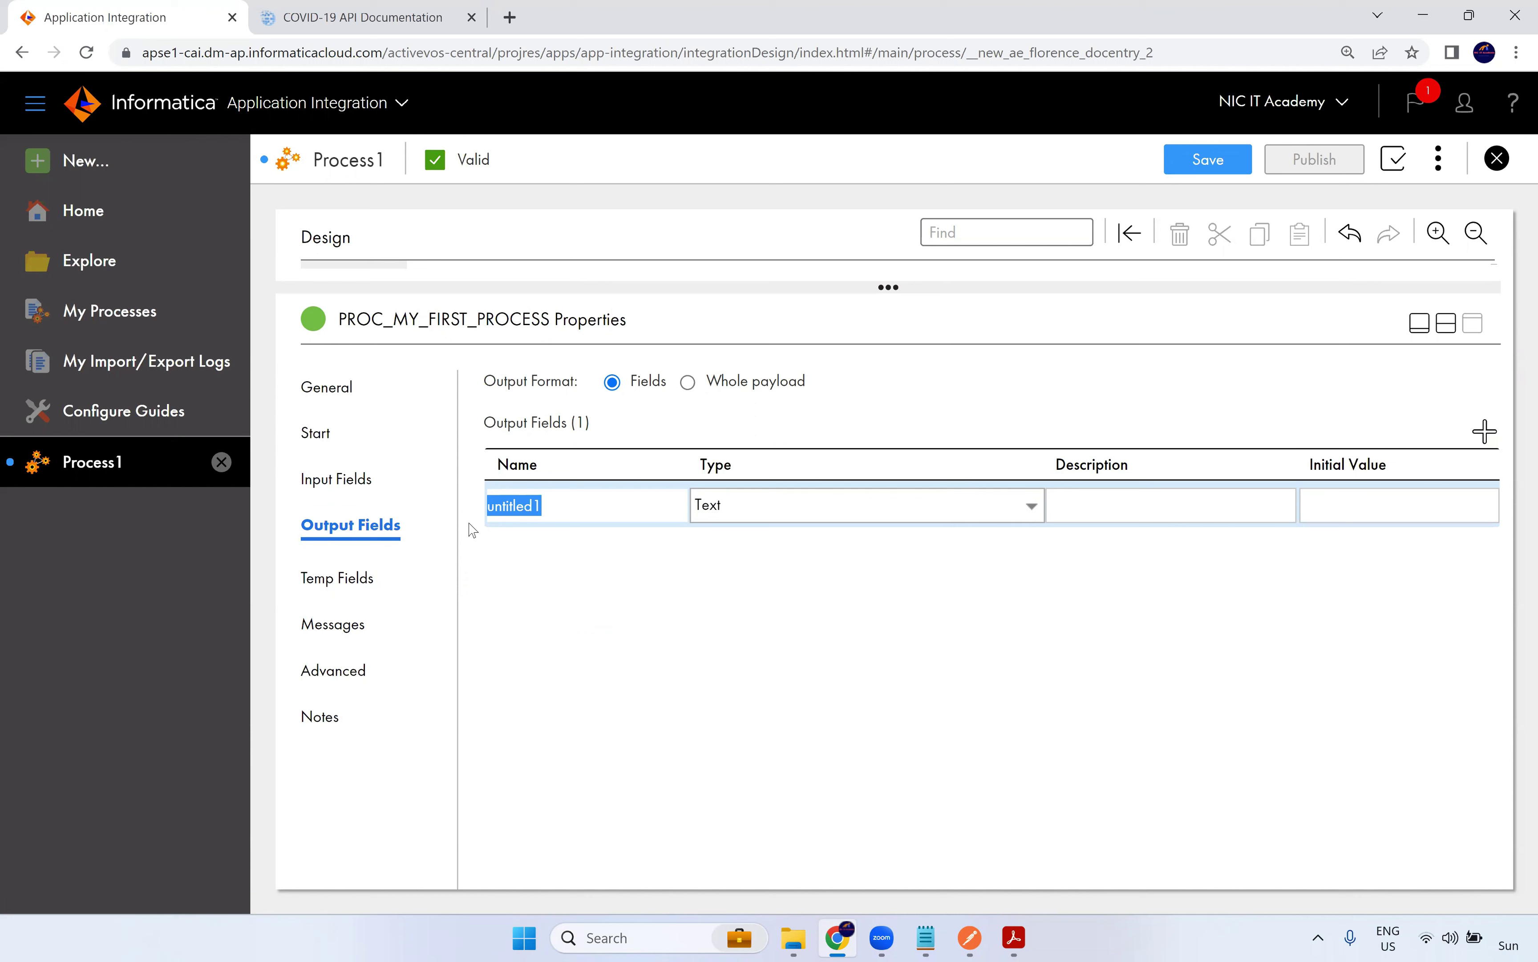
text(res_msg)
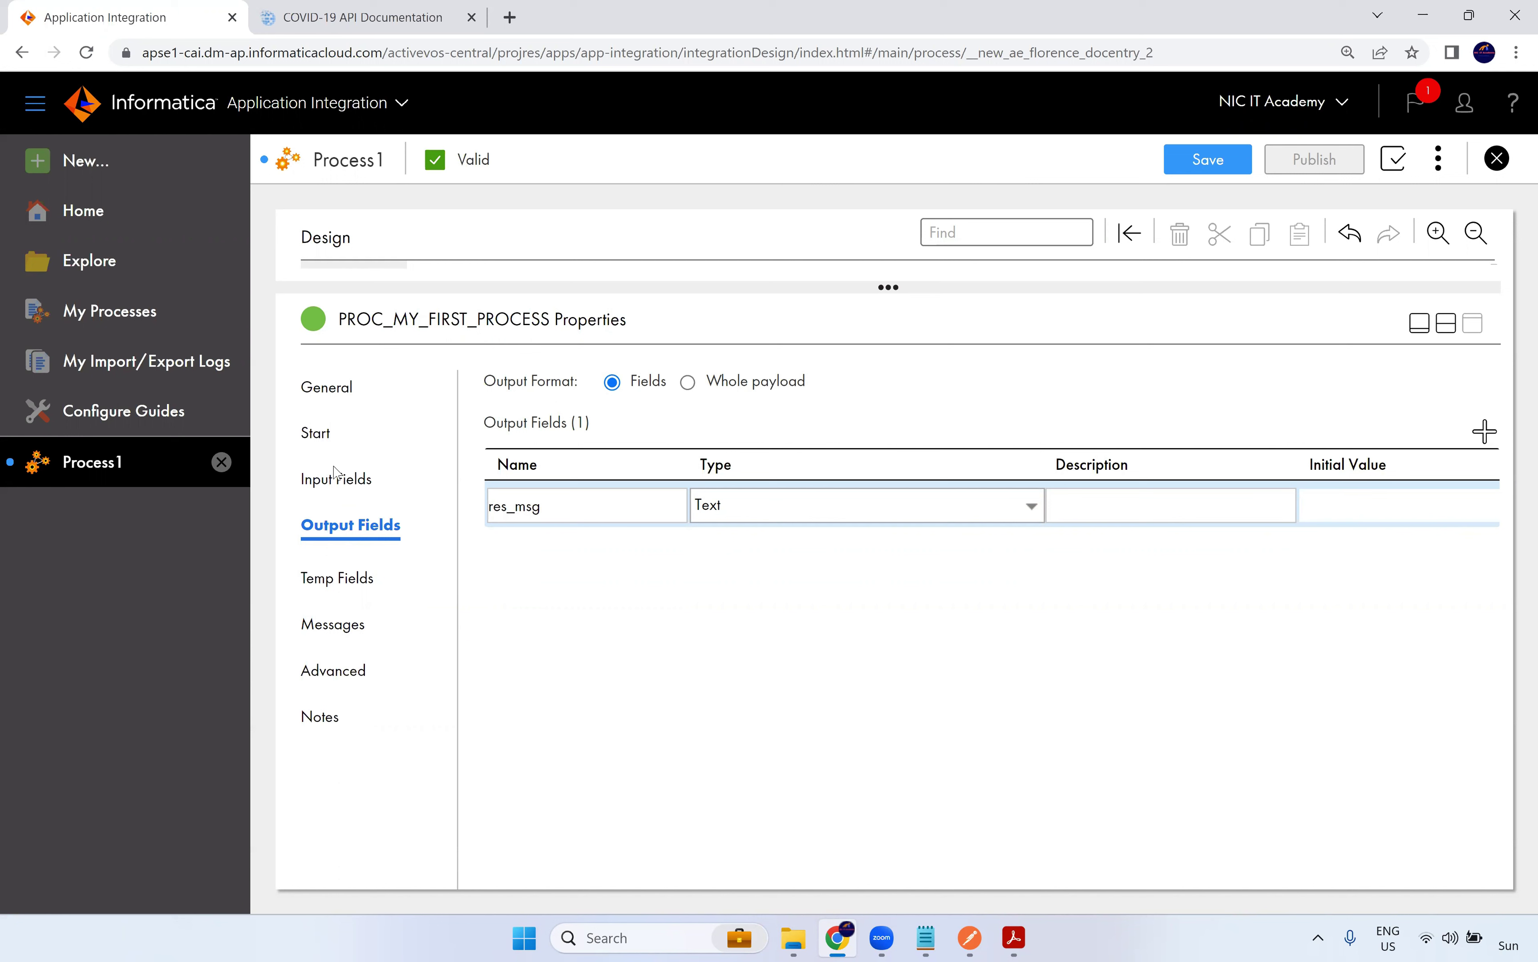
click(1322, 501)
click(677, 568)
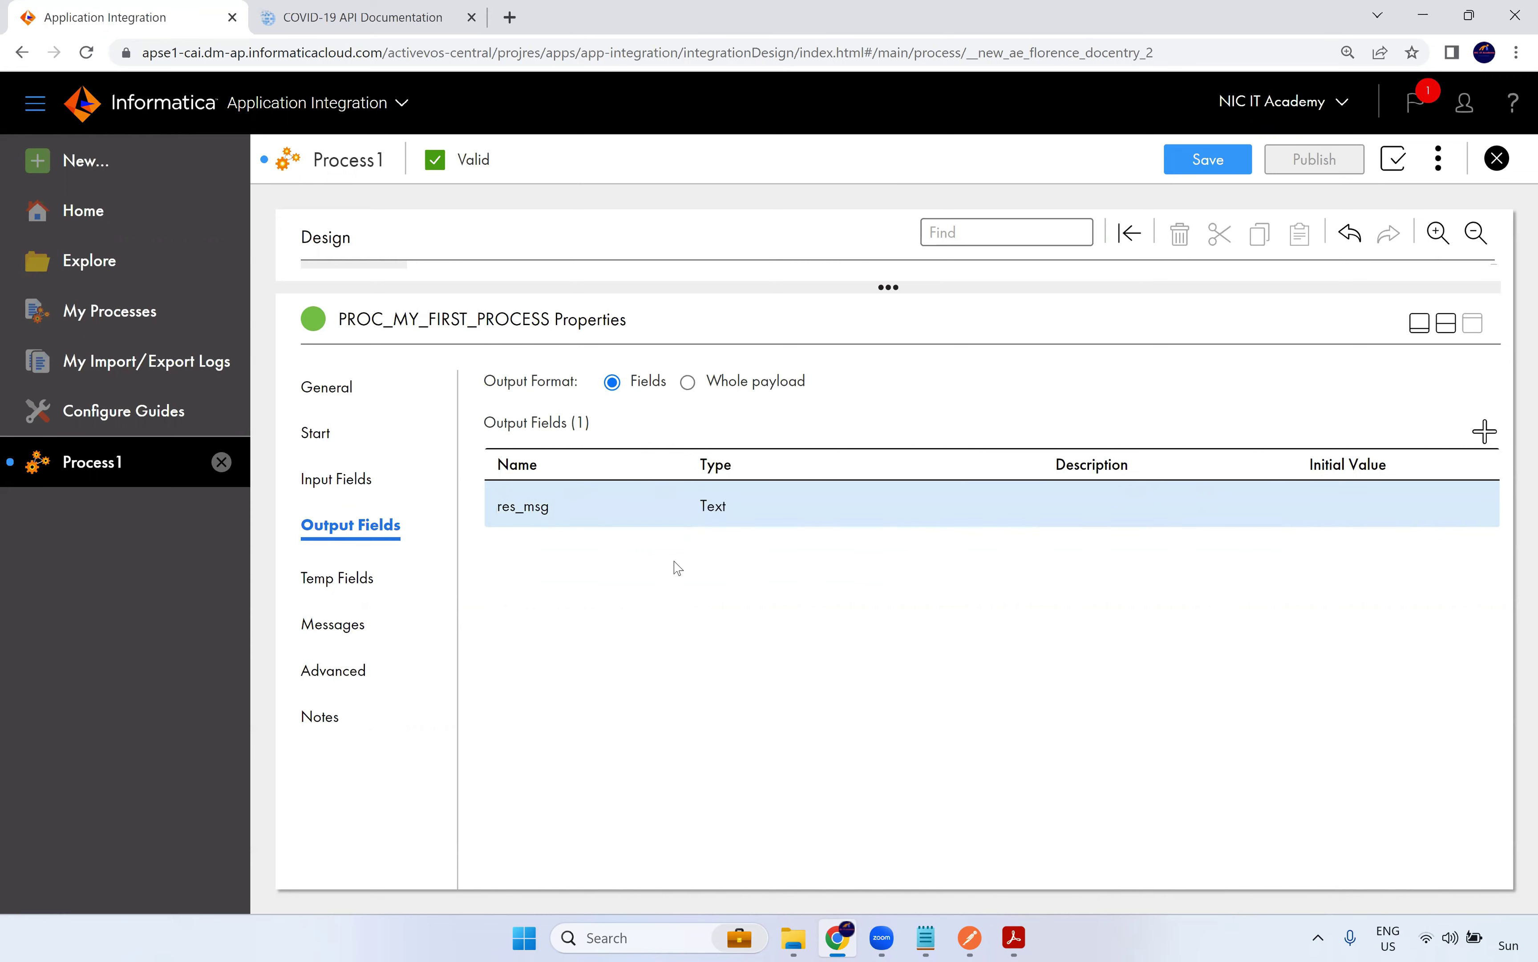
Execute the COVID-19 /reports/total request for date 2020-03-14 and ISO code USA, and examine its response body
click(270, 19)
drag(261, 422, 171, 423)
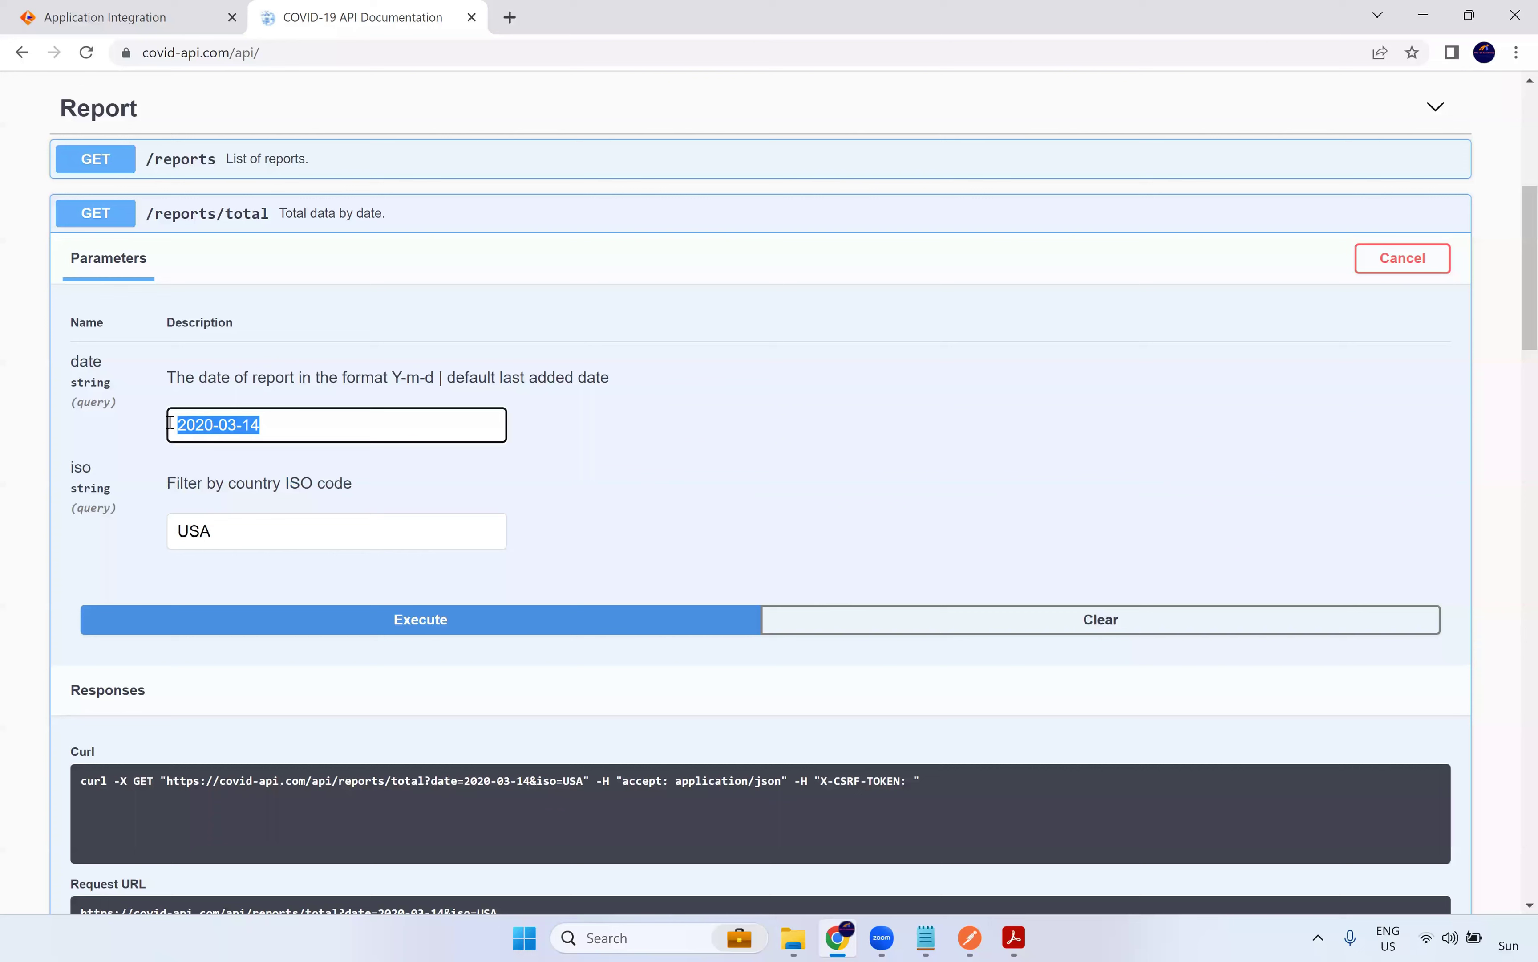
drag(255, 544, 137, 529)
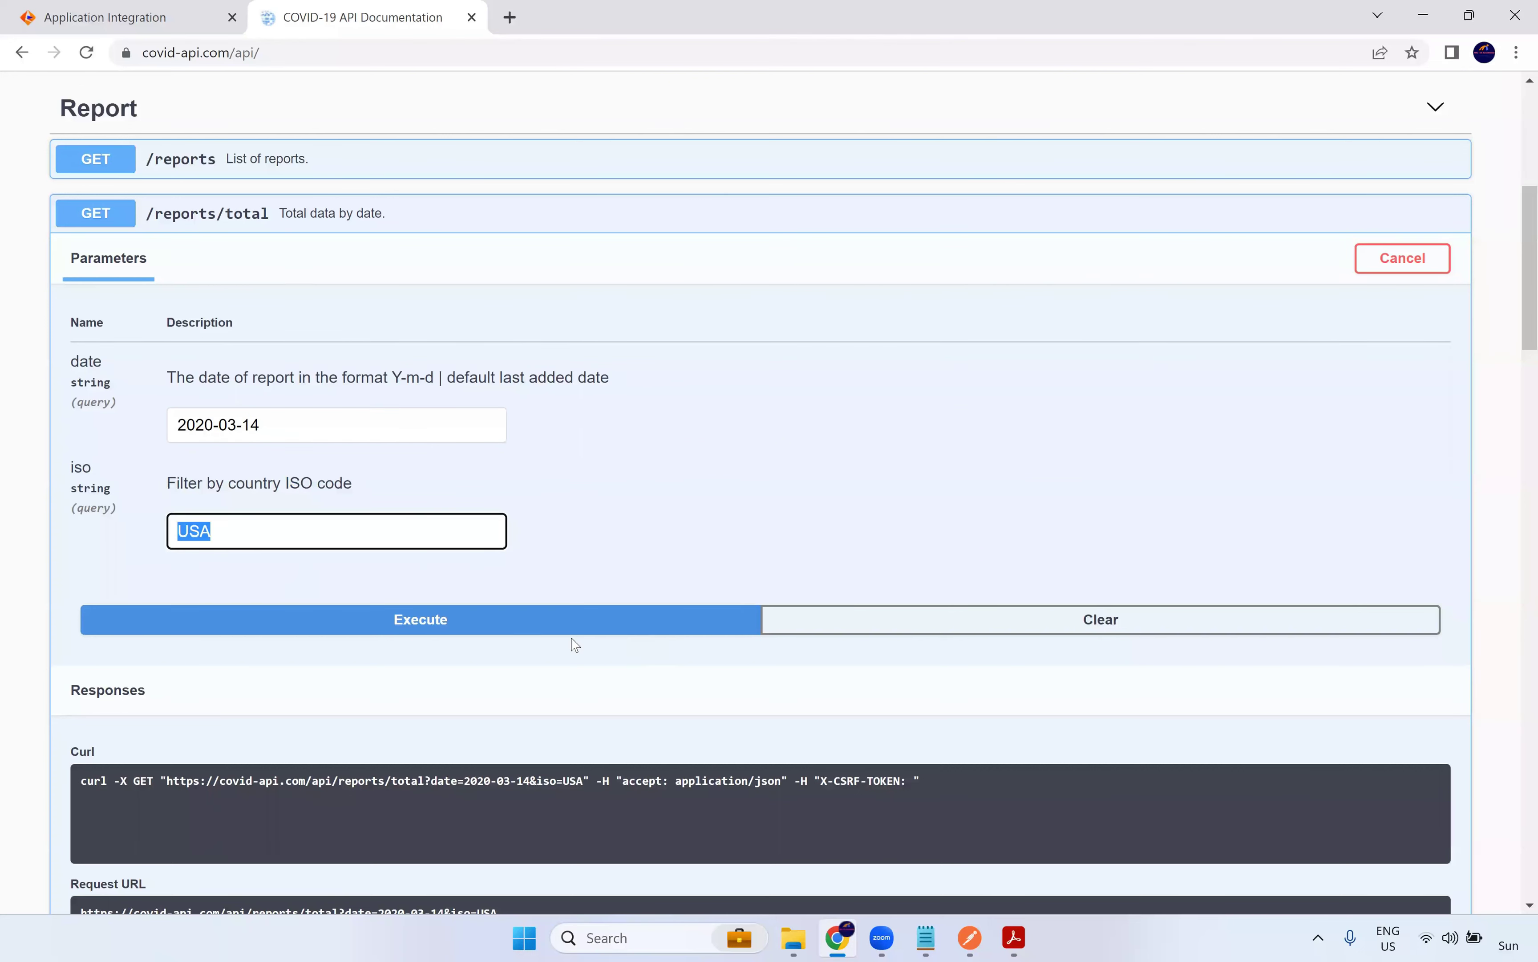
click(486, 623)
scroll(470, 451, down, 4)
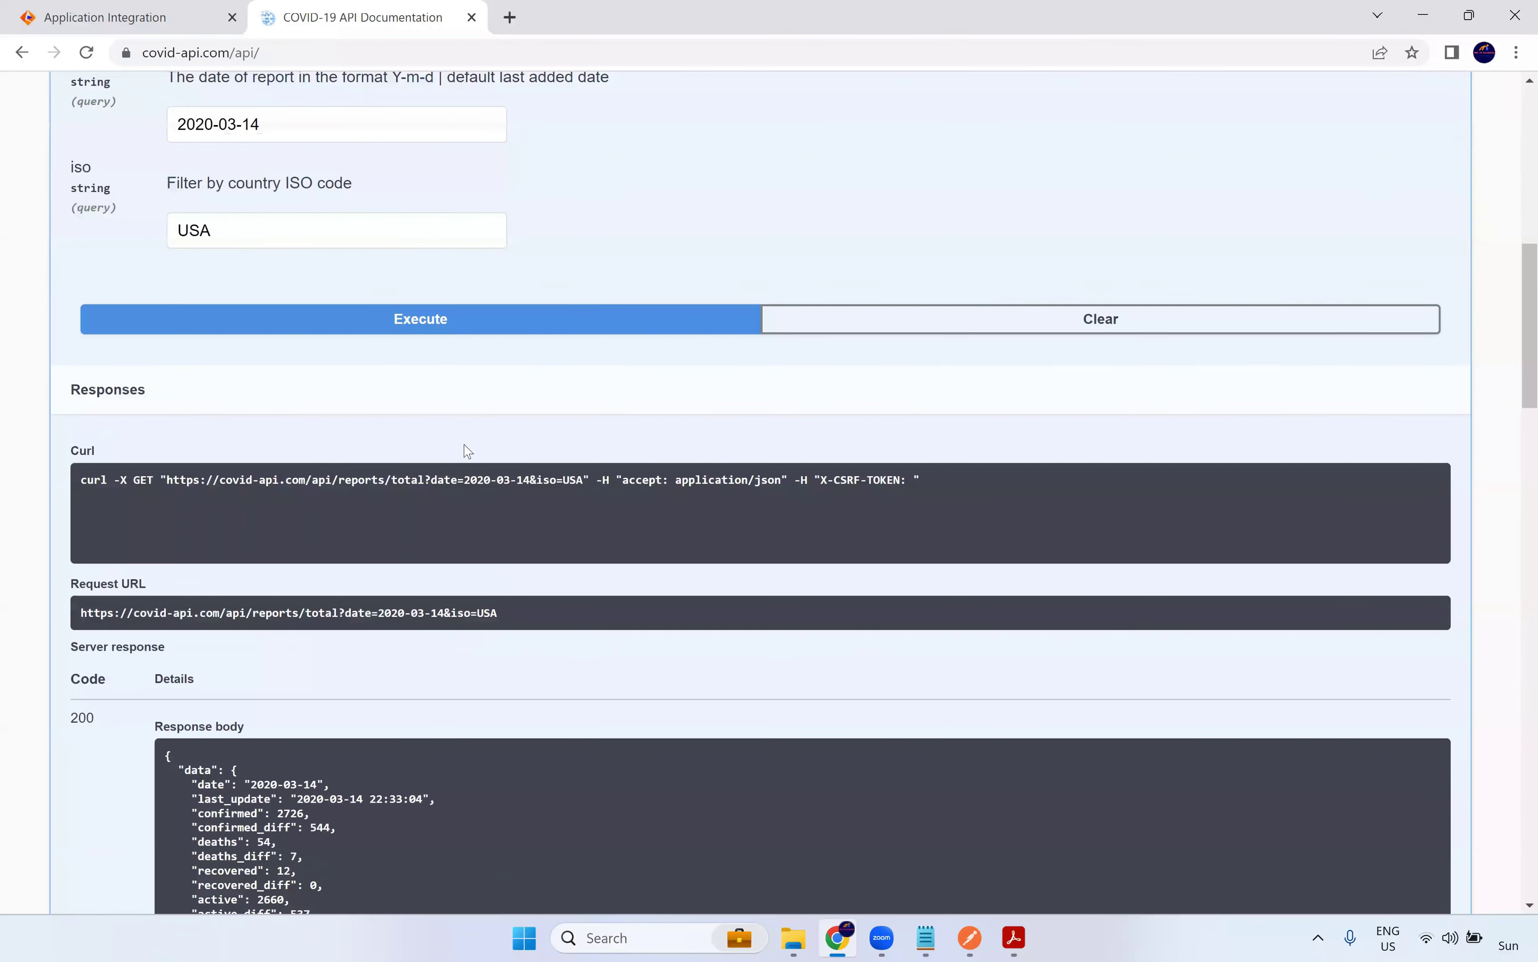
scroll(444, 717, down, 4)
drag(194, 658, 140, 476)
click(212, 483)
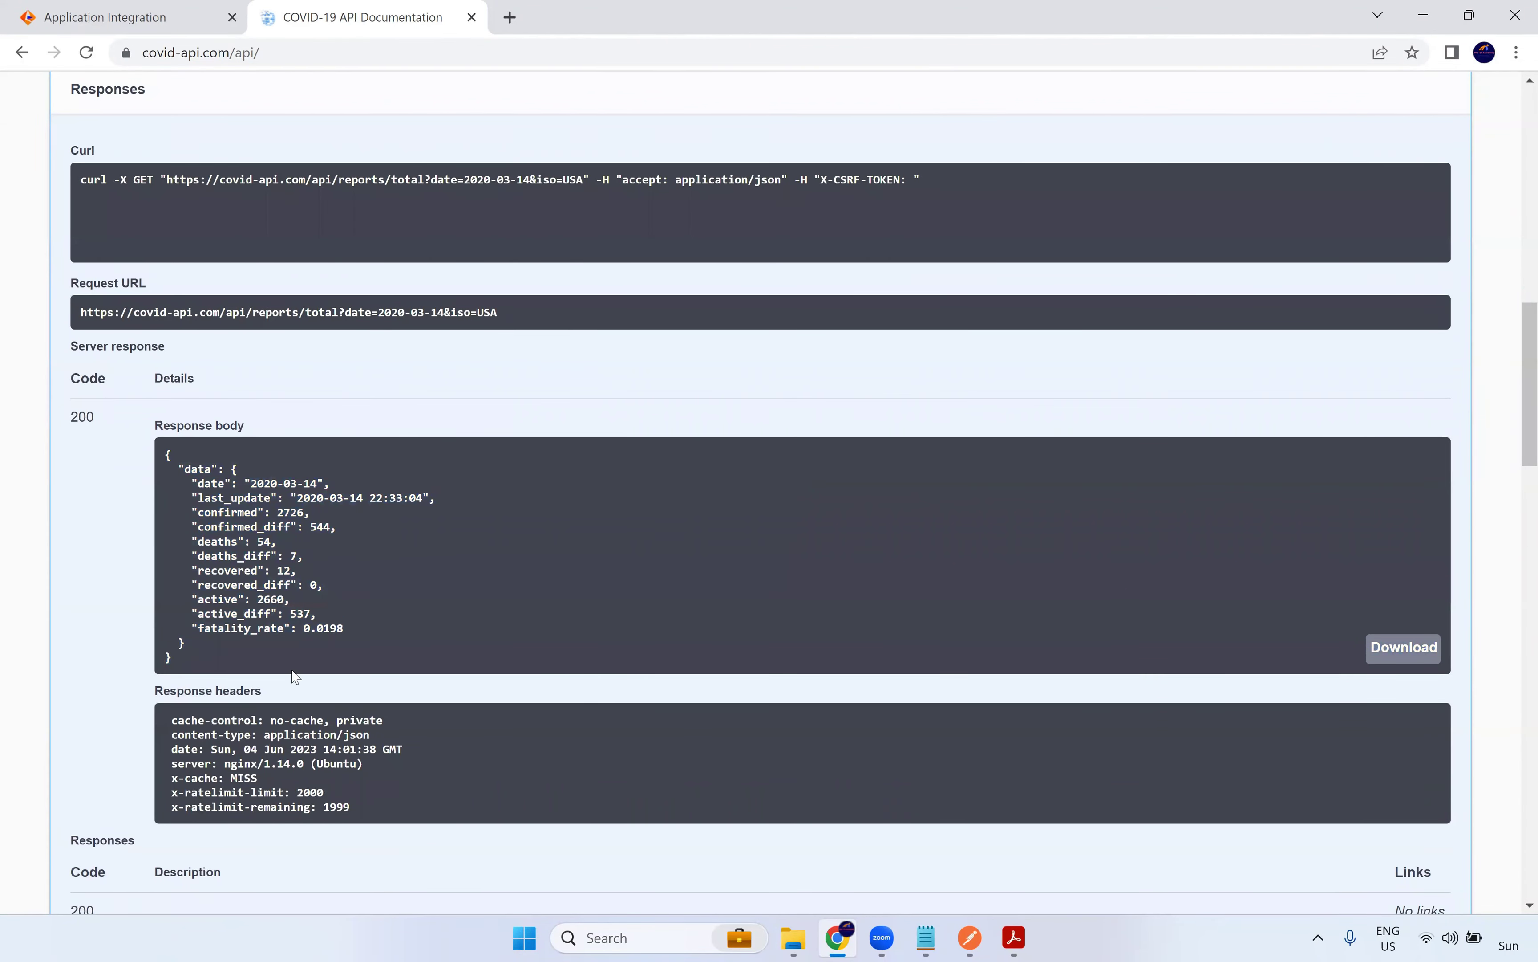
Switch to First Process.pdf in Acrobat Reader and review the guide's remaining steps, from the assignment task to getting the URLs
key(alt+Tab)
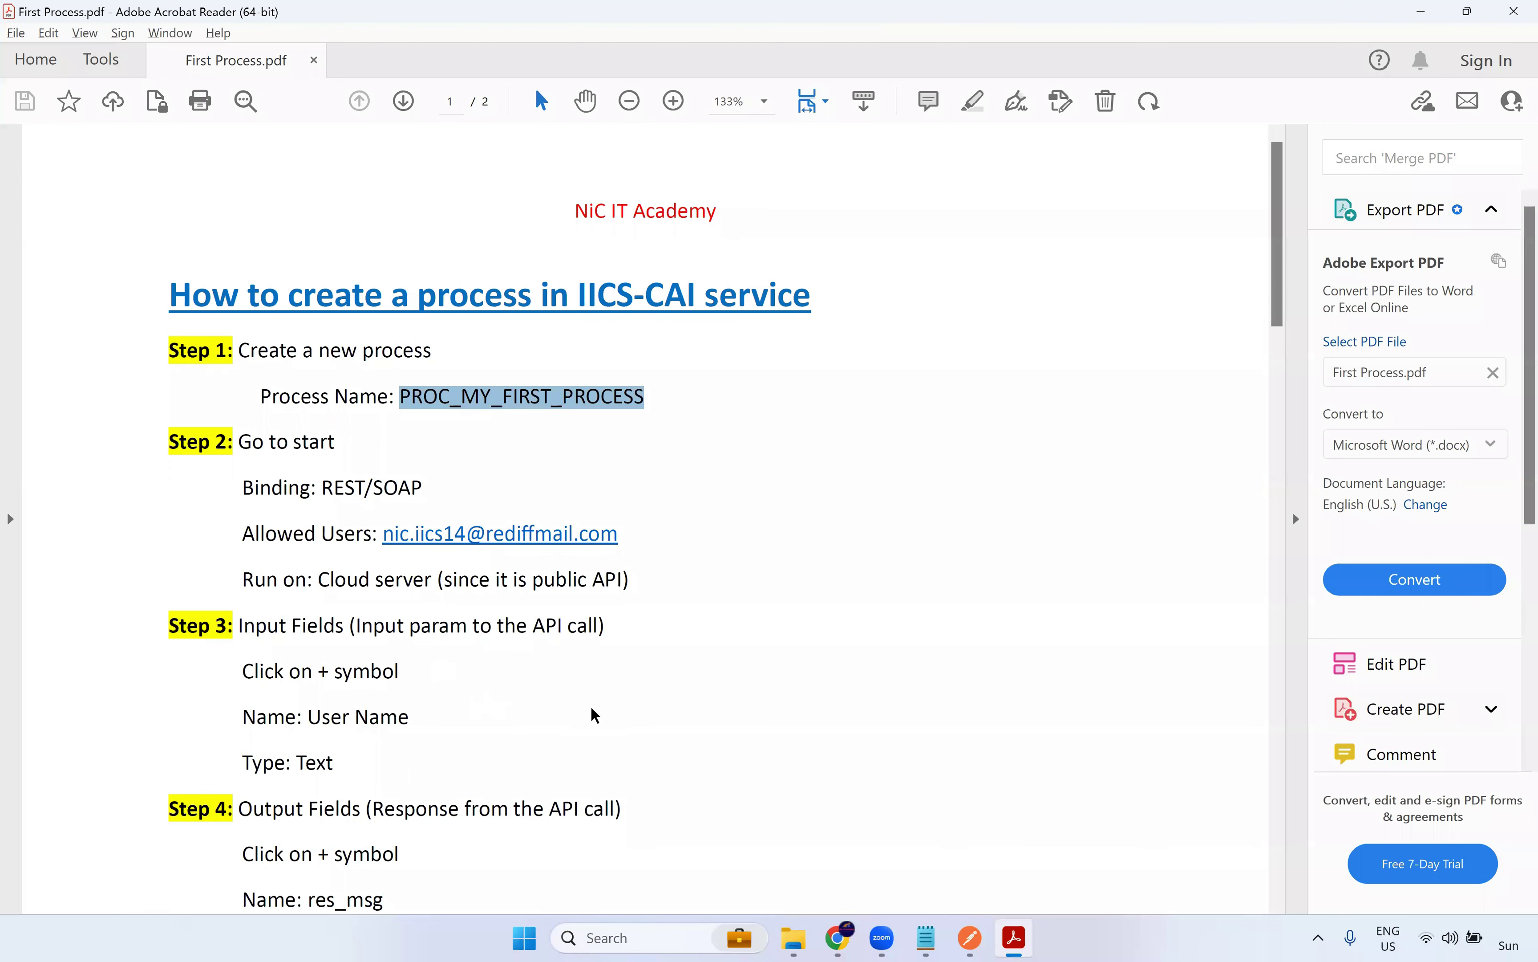
scroll(388, 509, down, 4)
scroll(392, 466, down, 7)
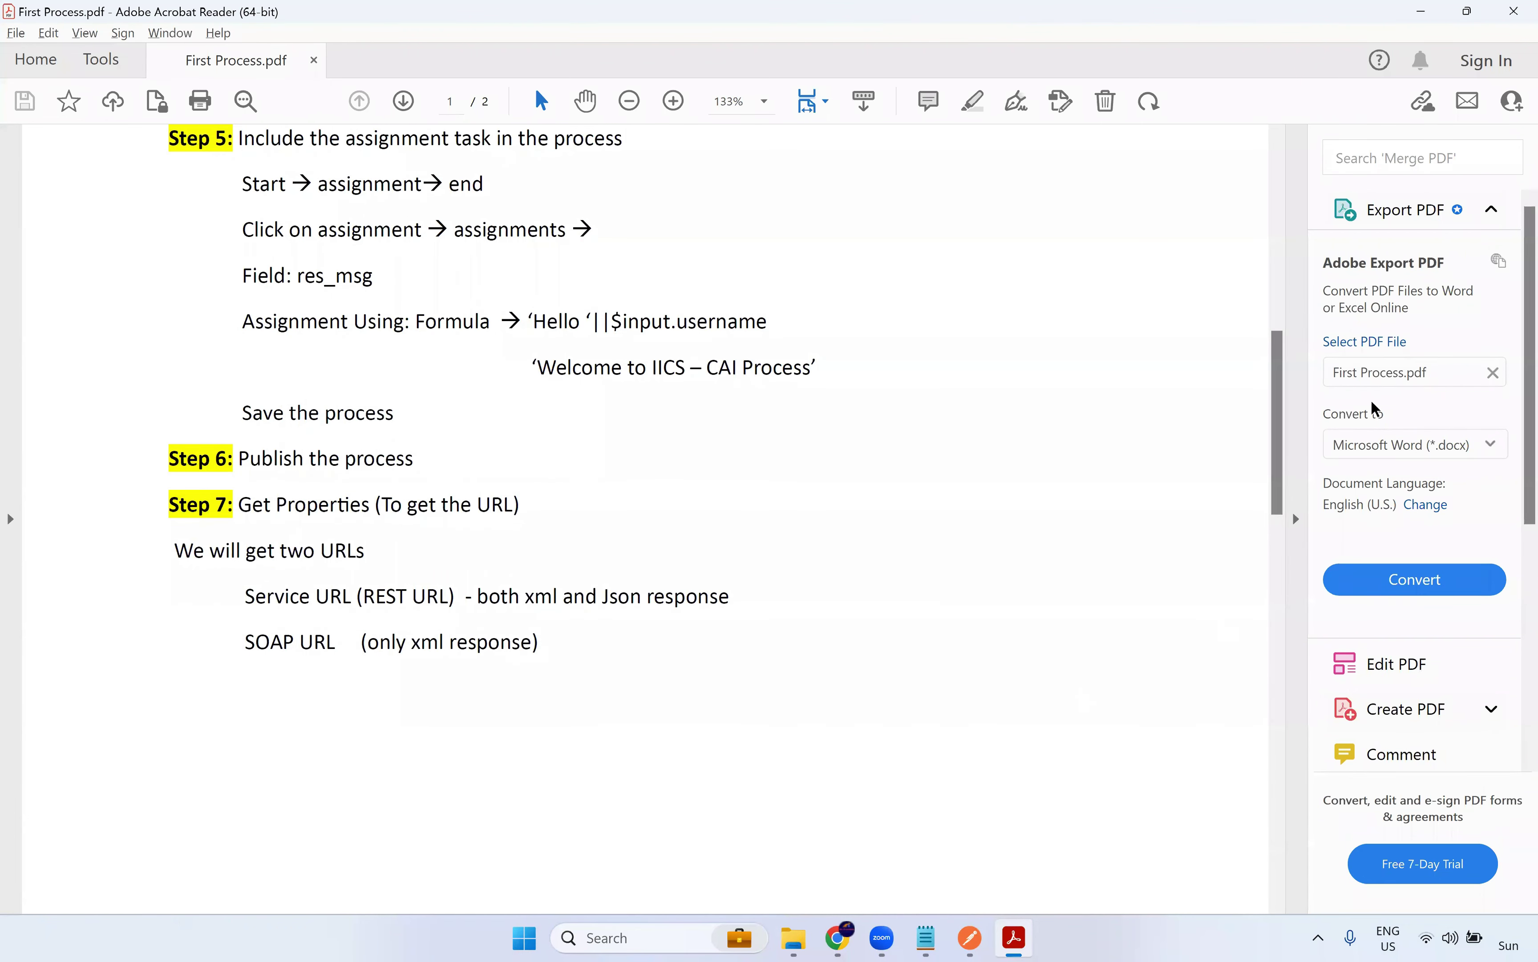
drag(1277, 382, 1269, 128)
scroll(1150, 292, down, 10)
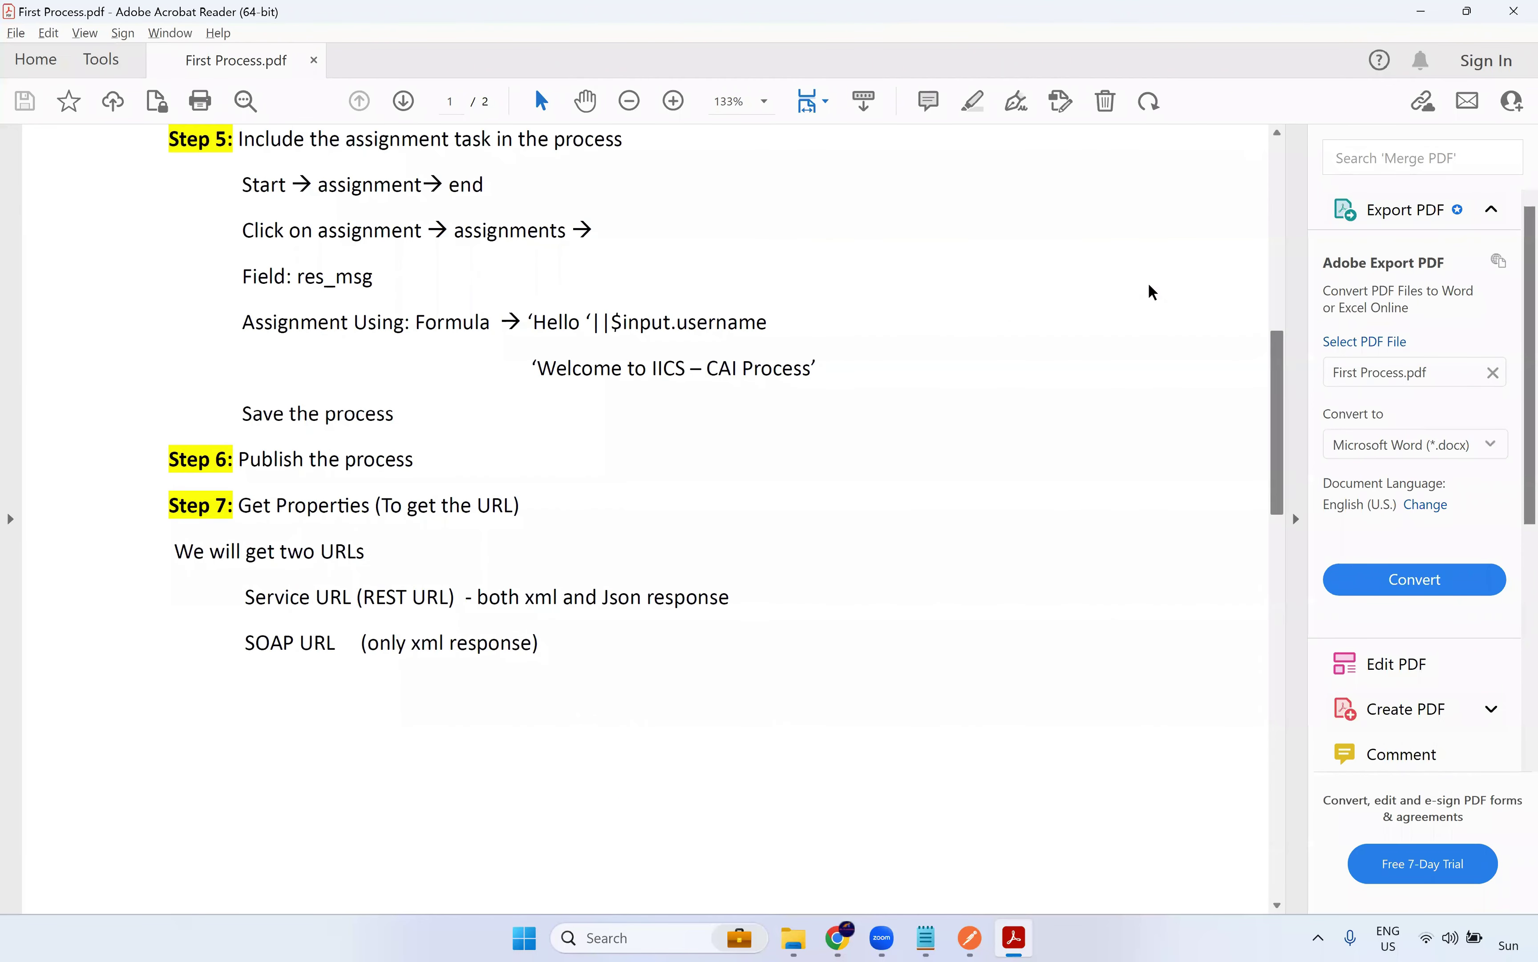
key(alt+Tab)
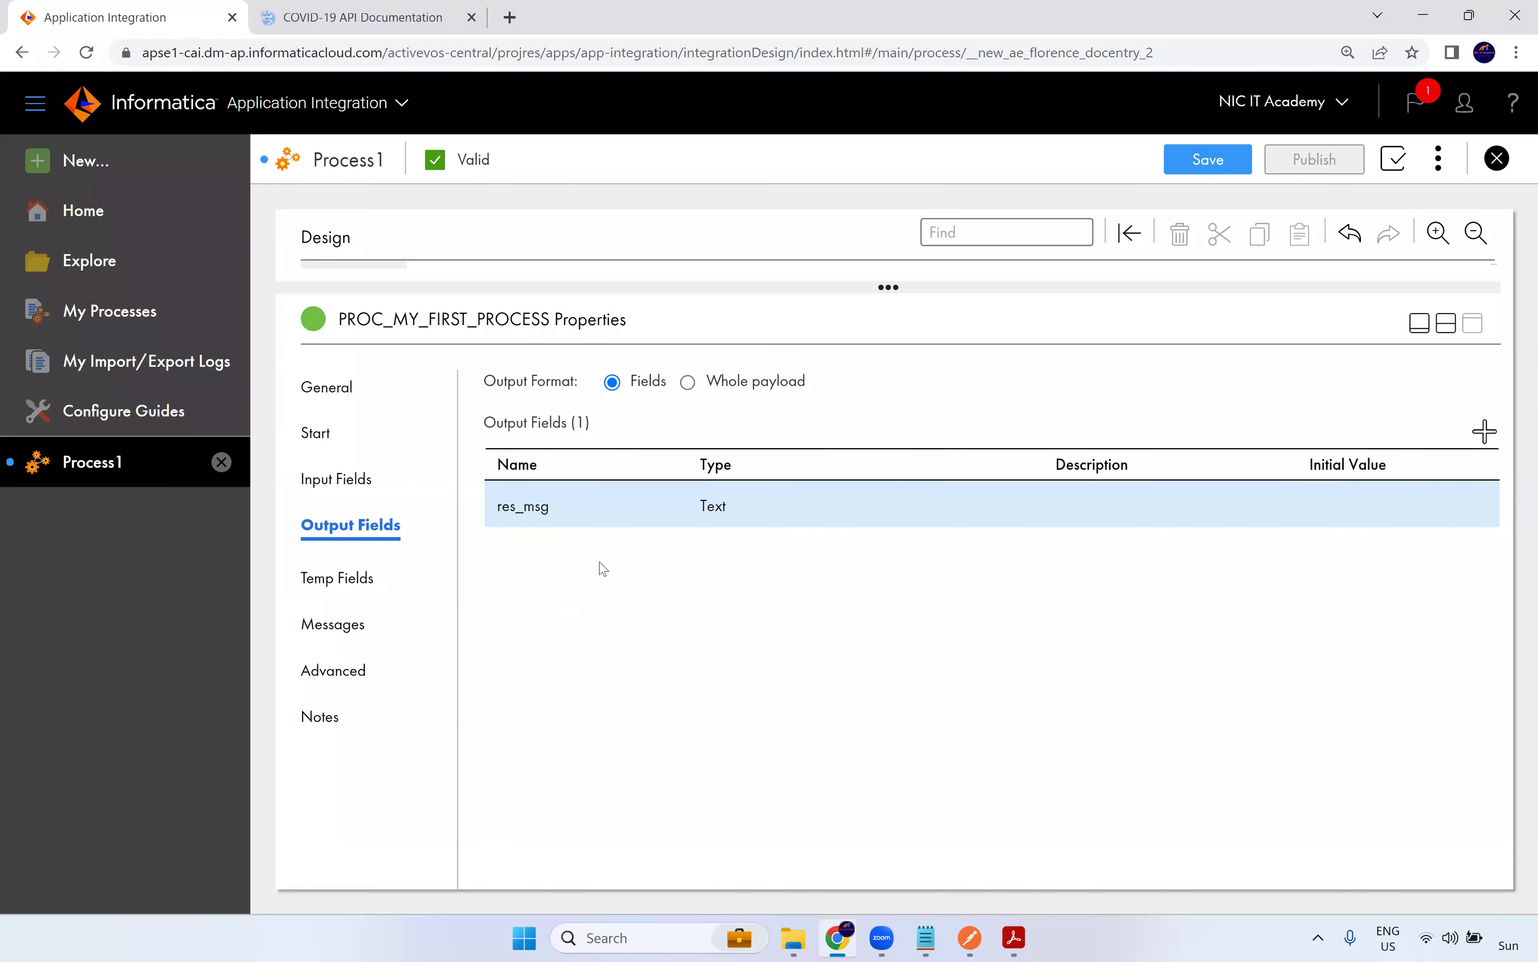
Look through the process's Temp Fields, Messages, Advanced and Notes properties, then return to its Input Fields
click(358, 588)
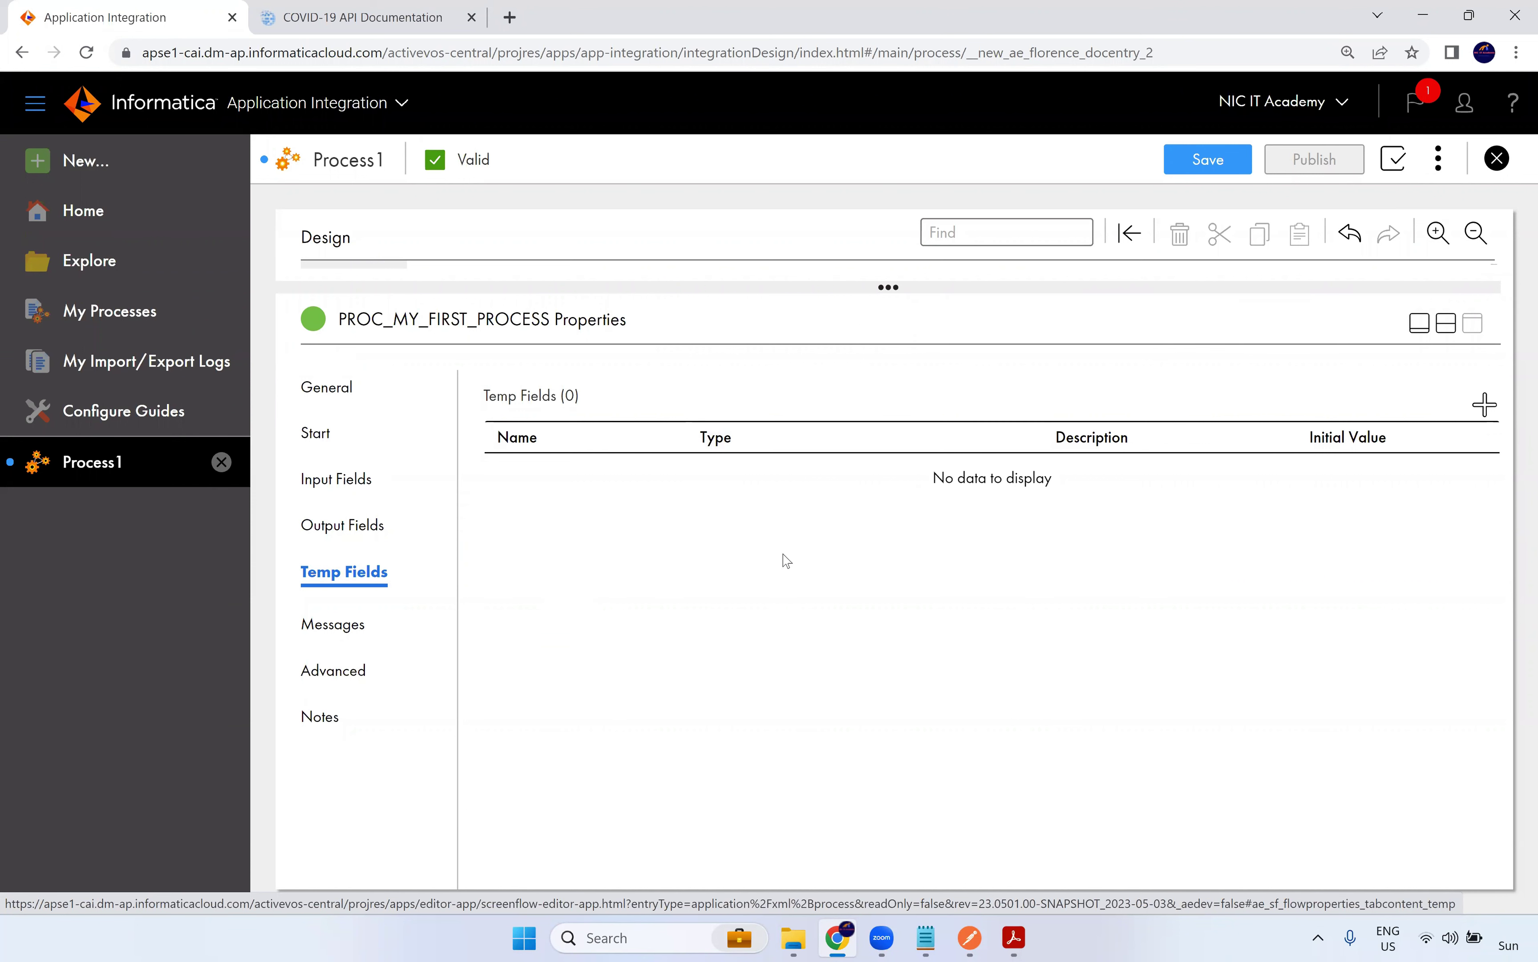
click(346, 619)
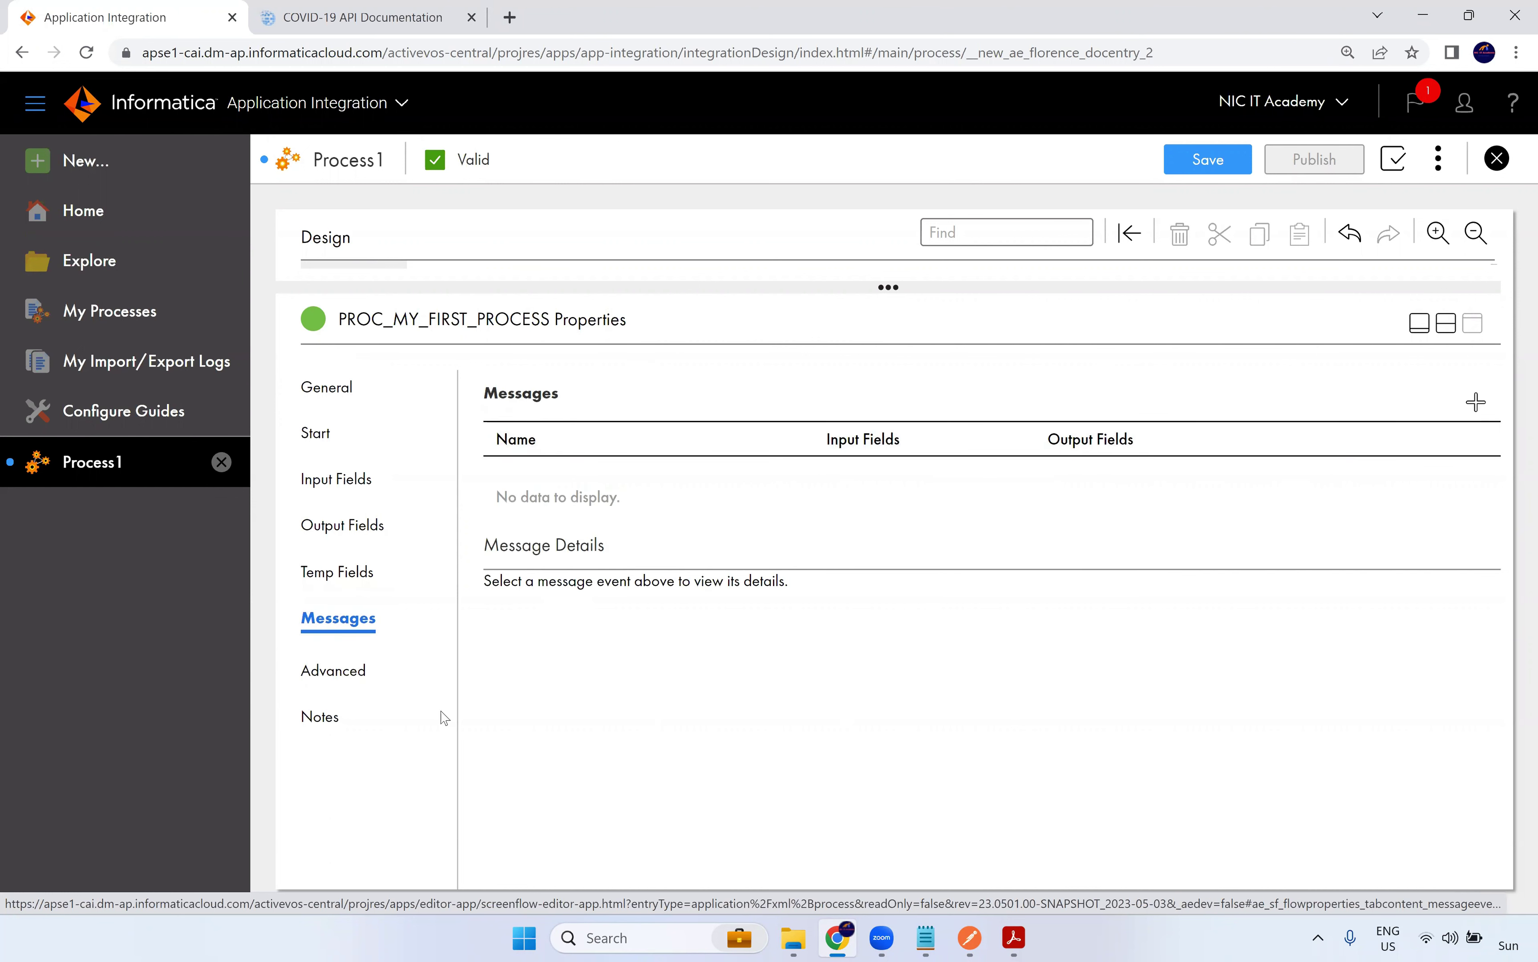
click(329, 674)
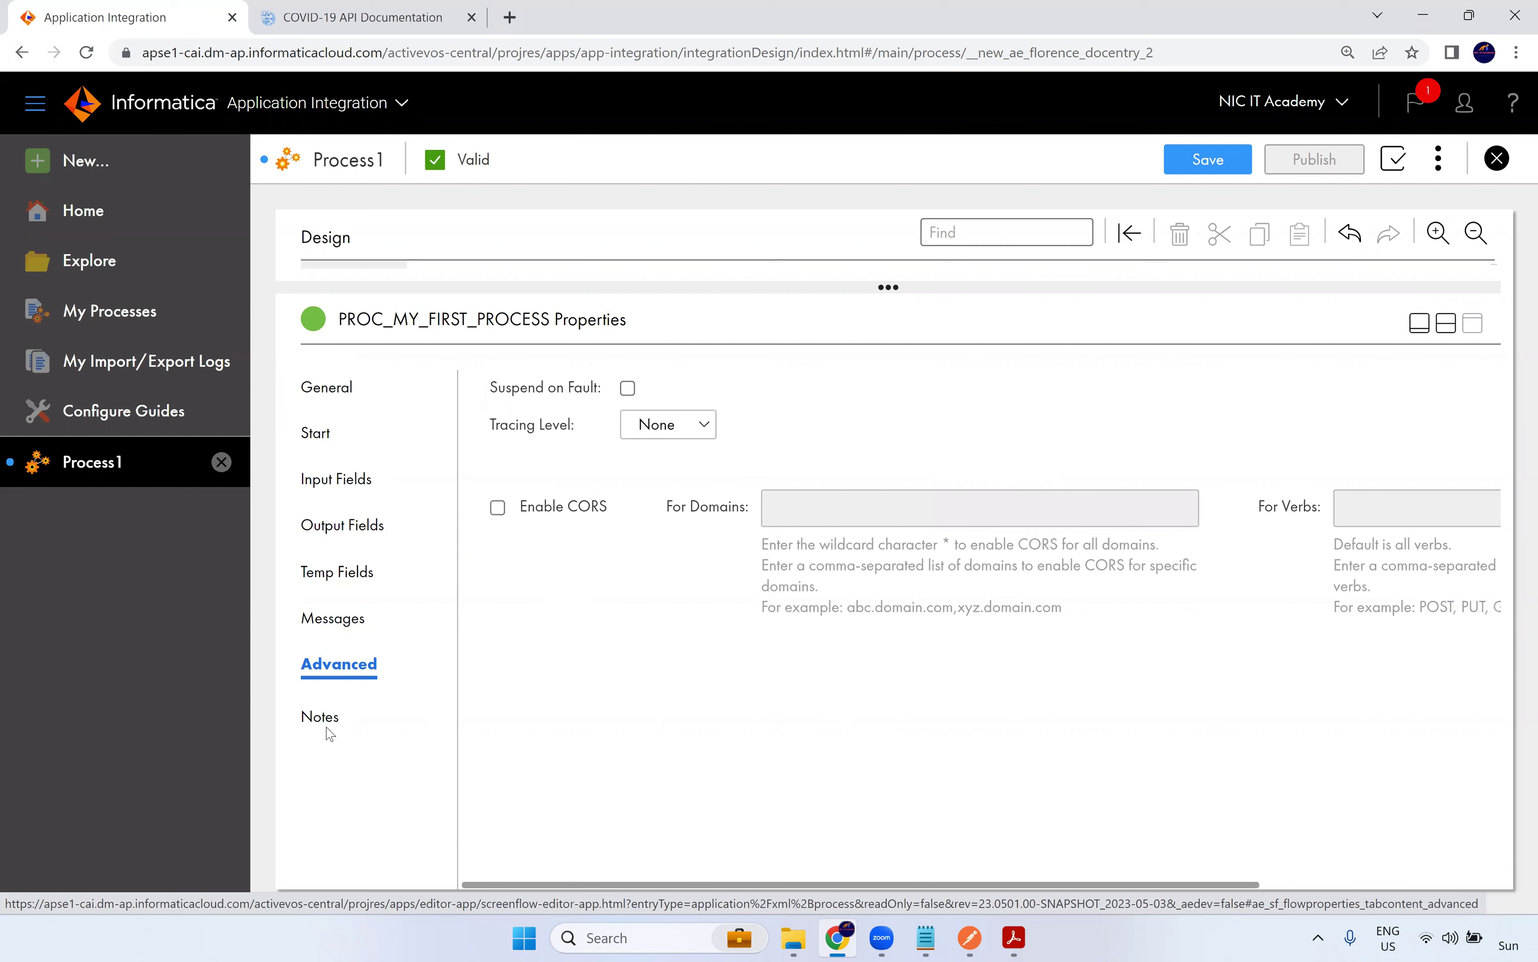
click(325, 720)
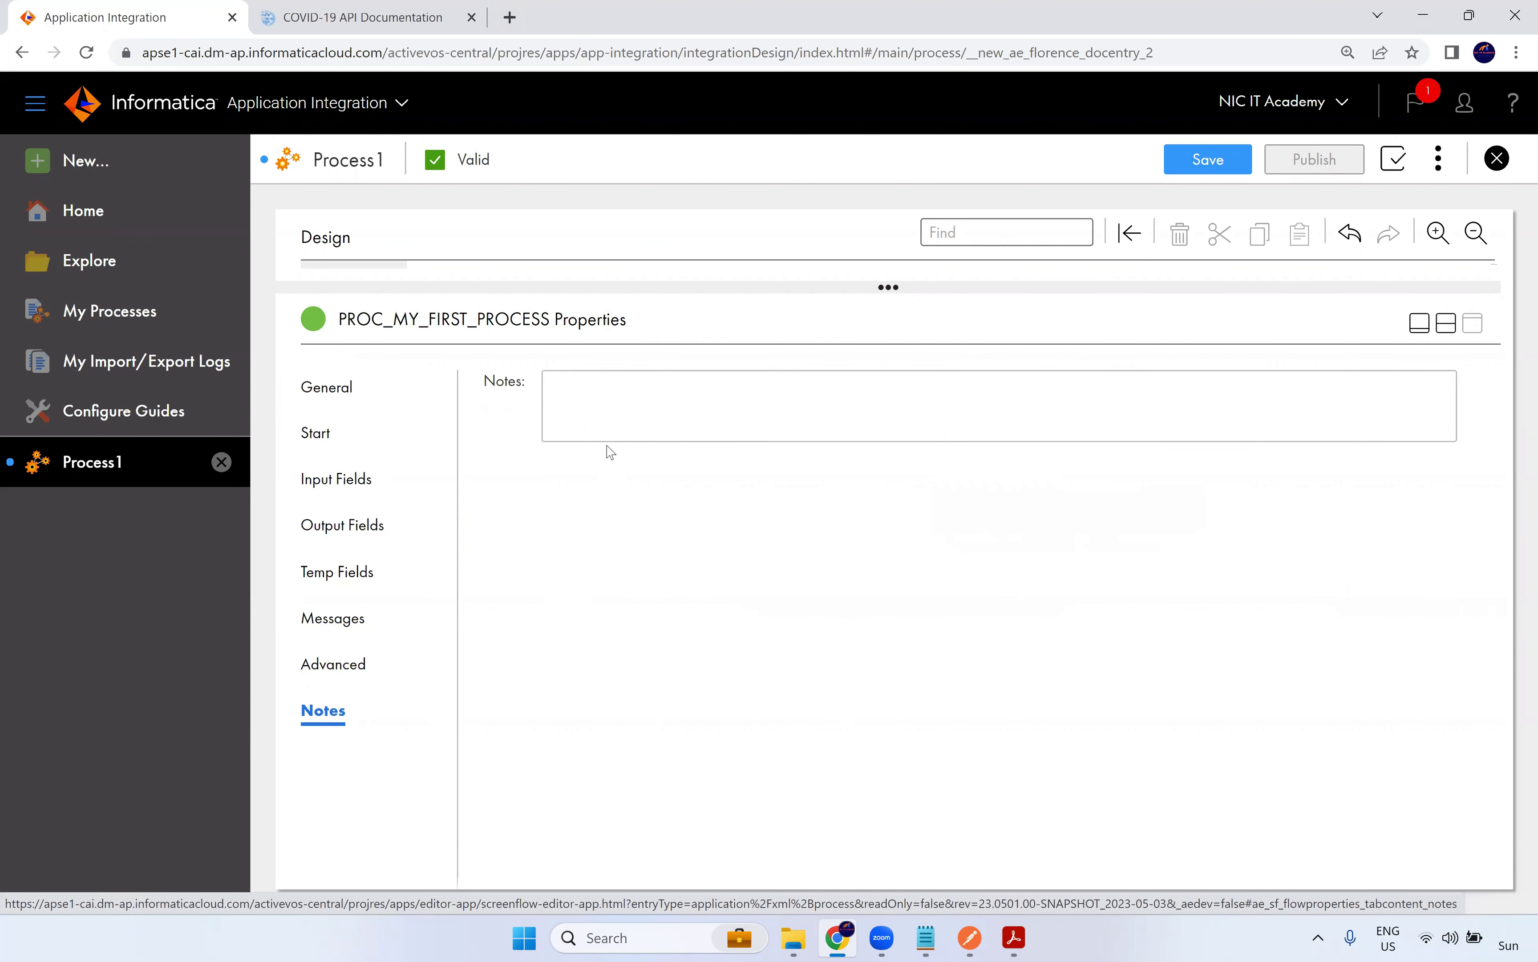
click(340, 487)
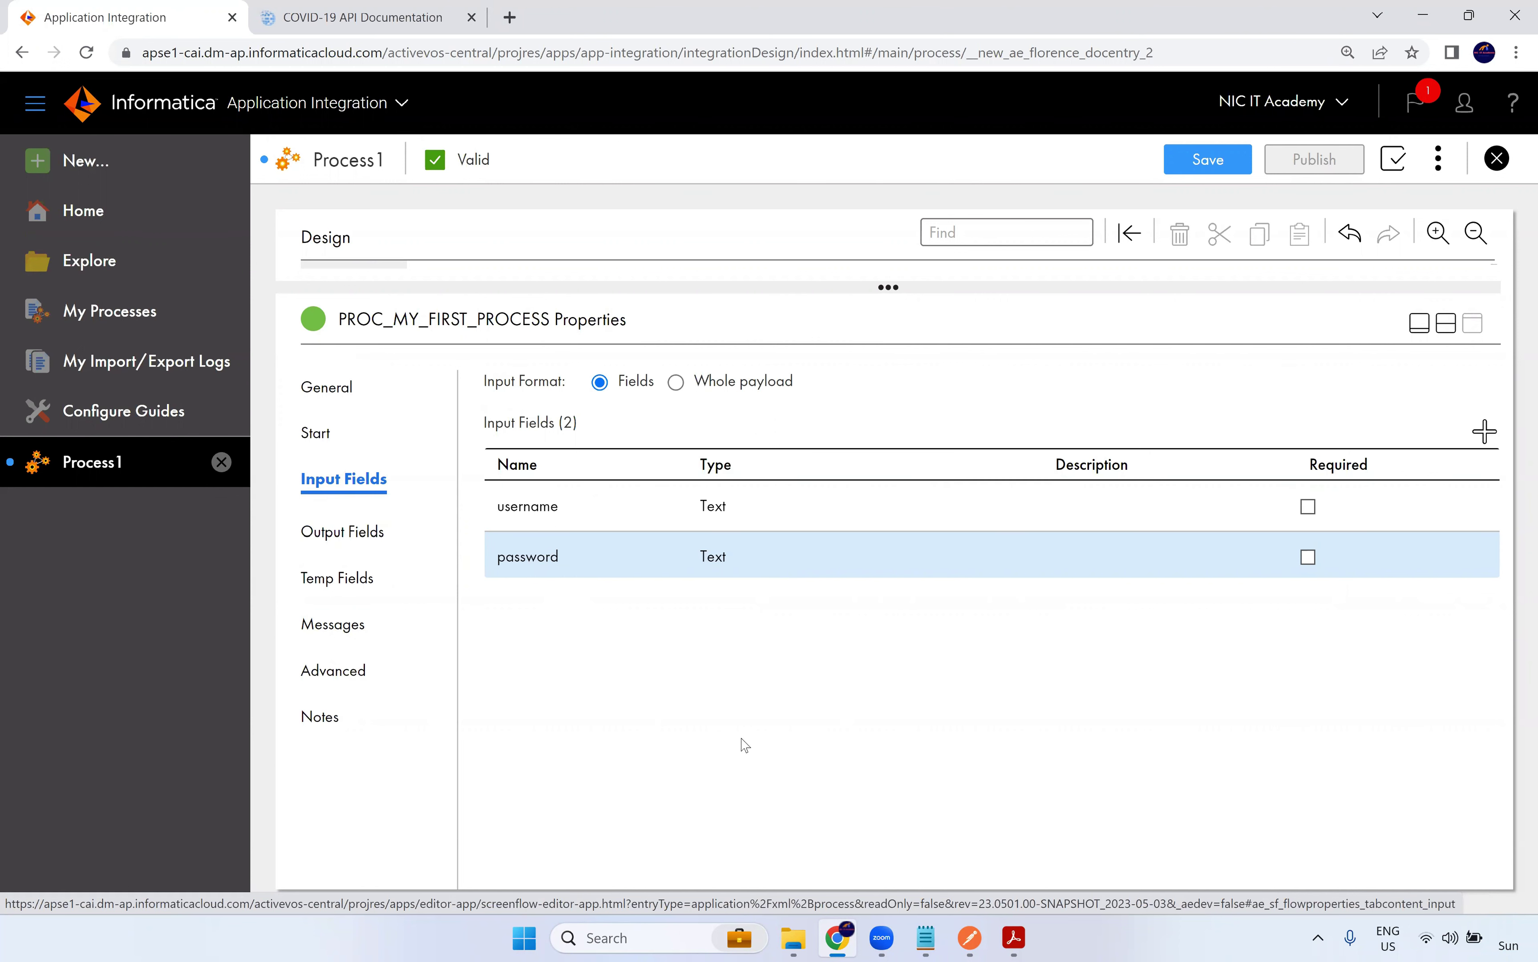
Add an Assignment step between Start and End and name it API Response
click(1446, 323)
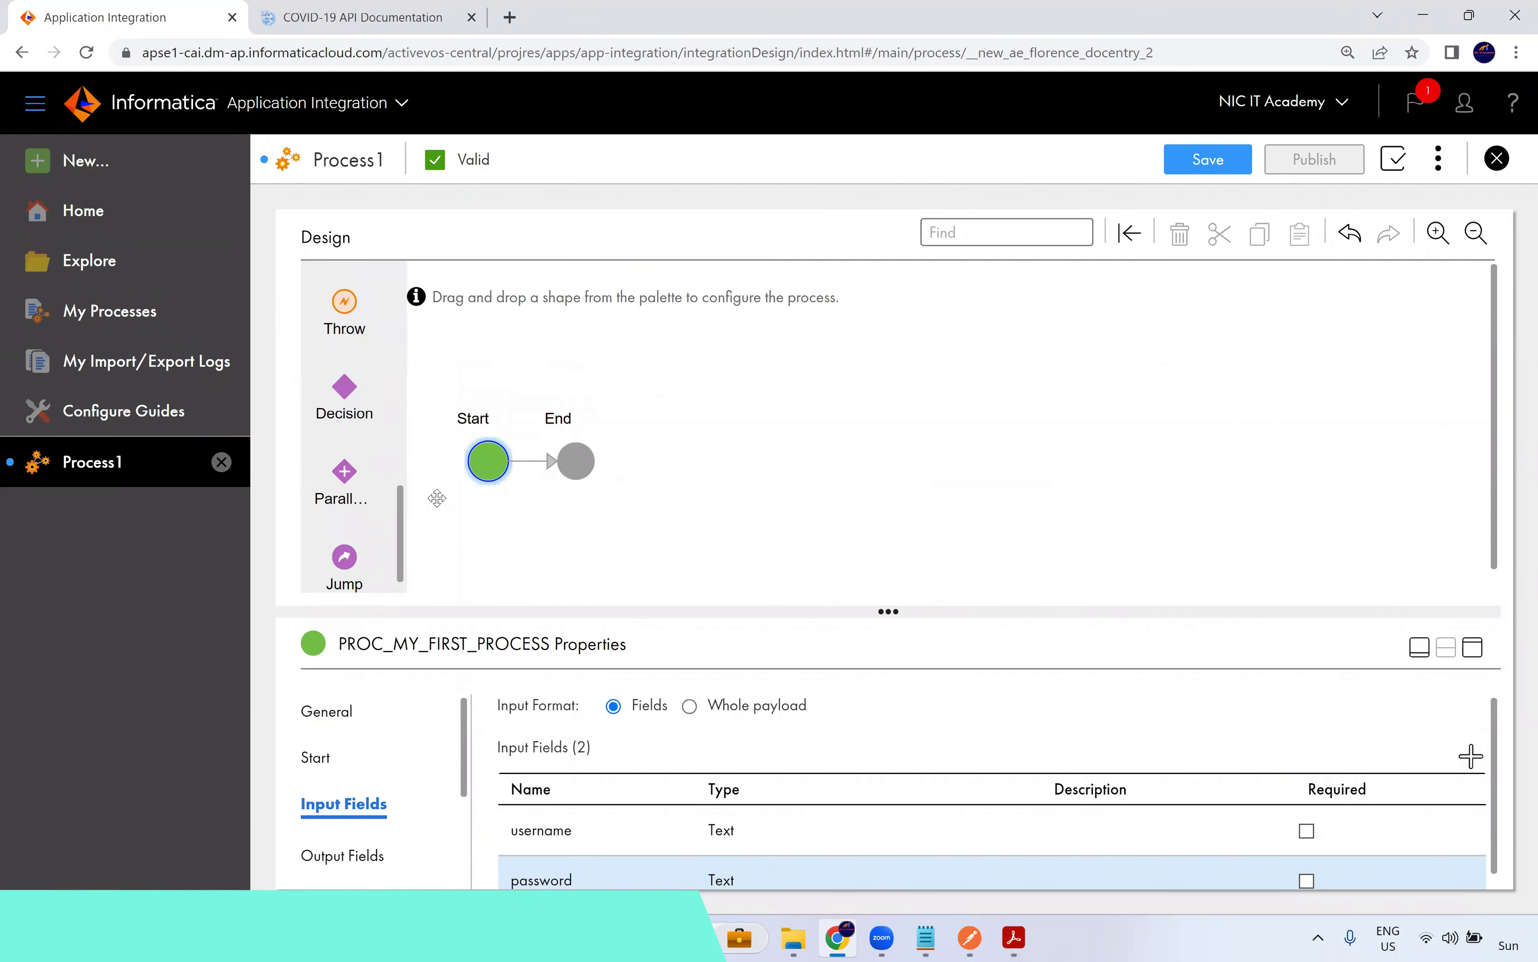
scroll(389, 478, up, 10)
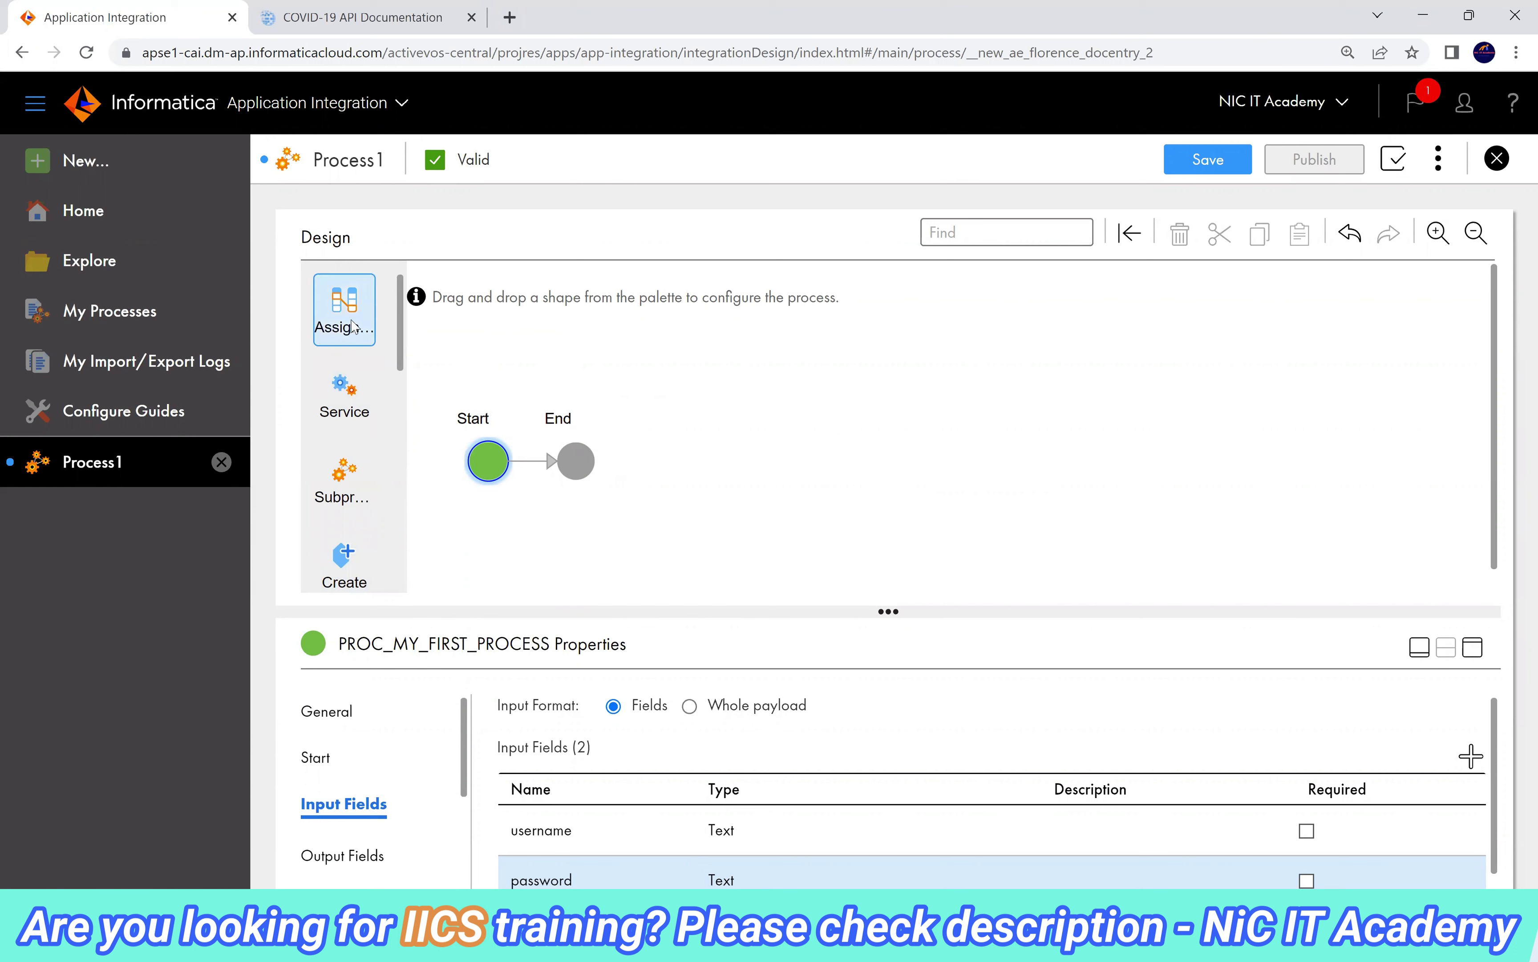
drag(349, 318, 534, 474)
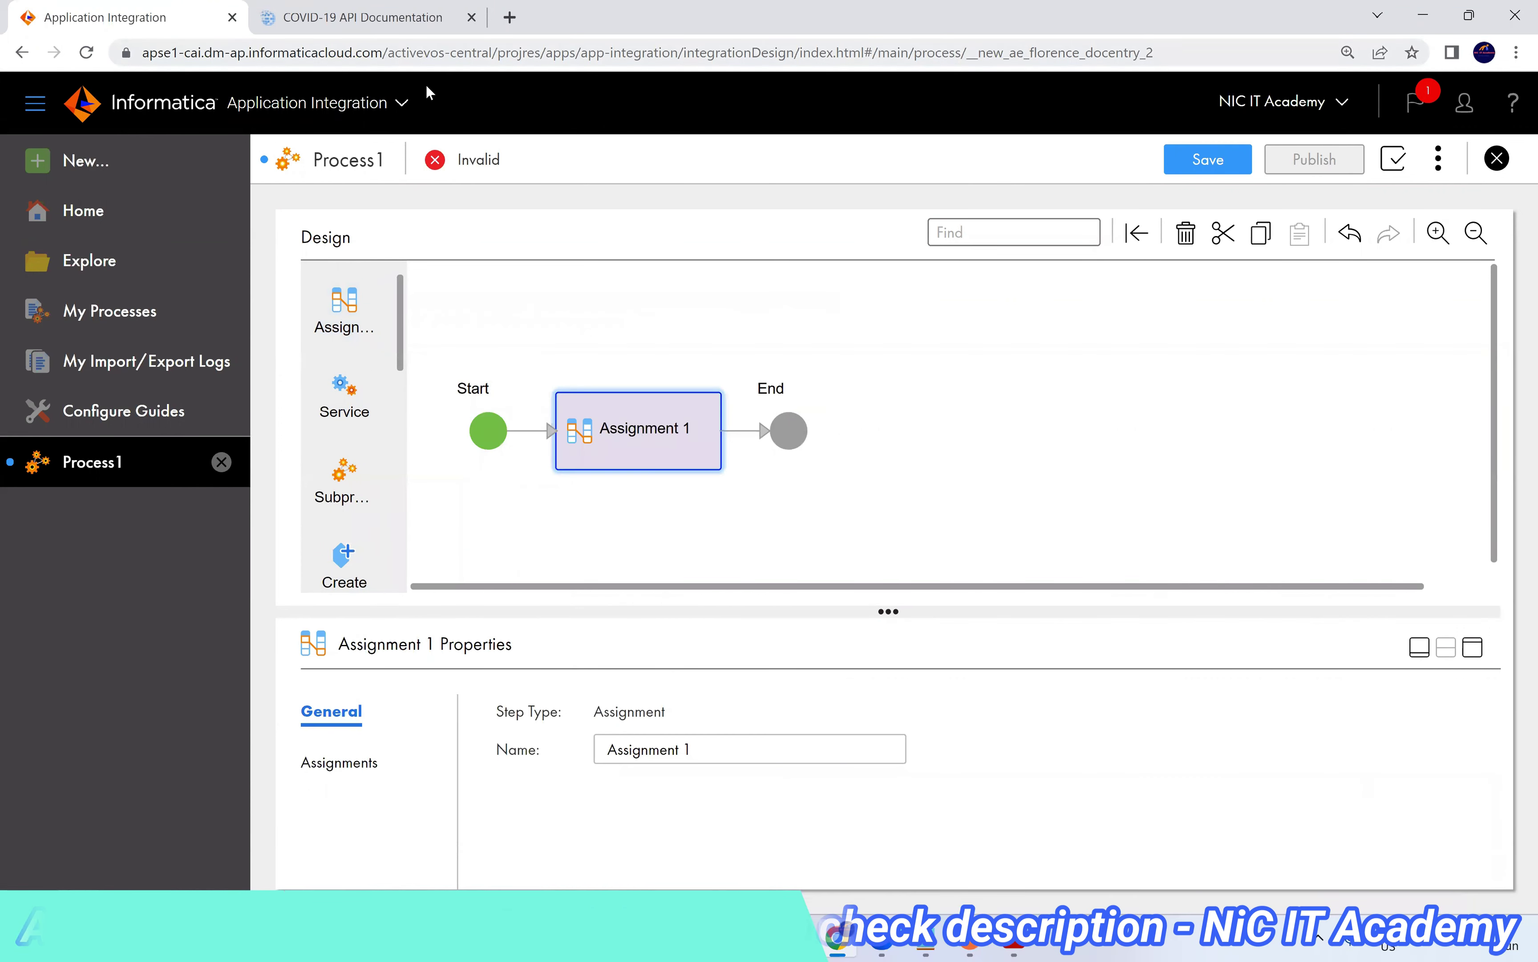
drag(705, 748, 476, 754)
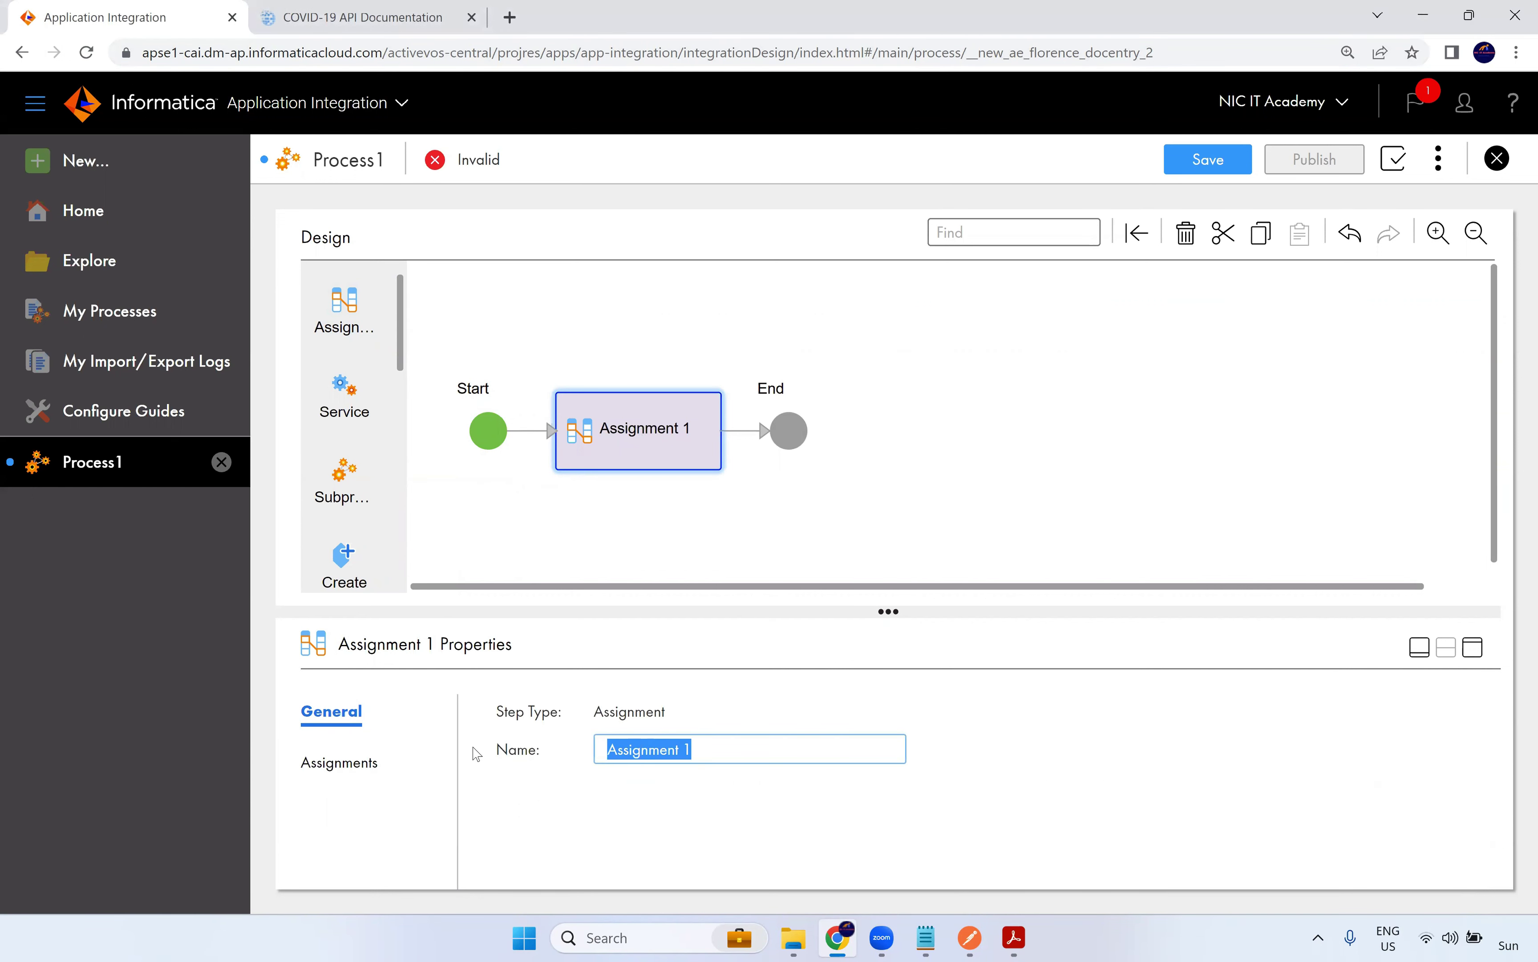
text(API Respo)
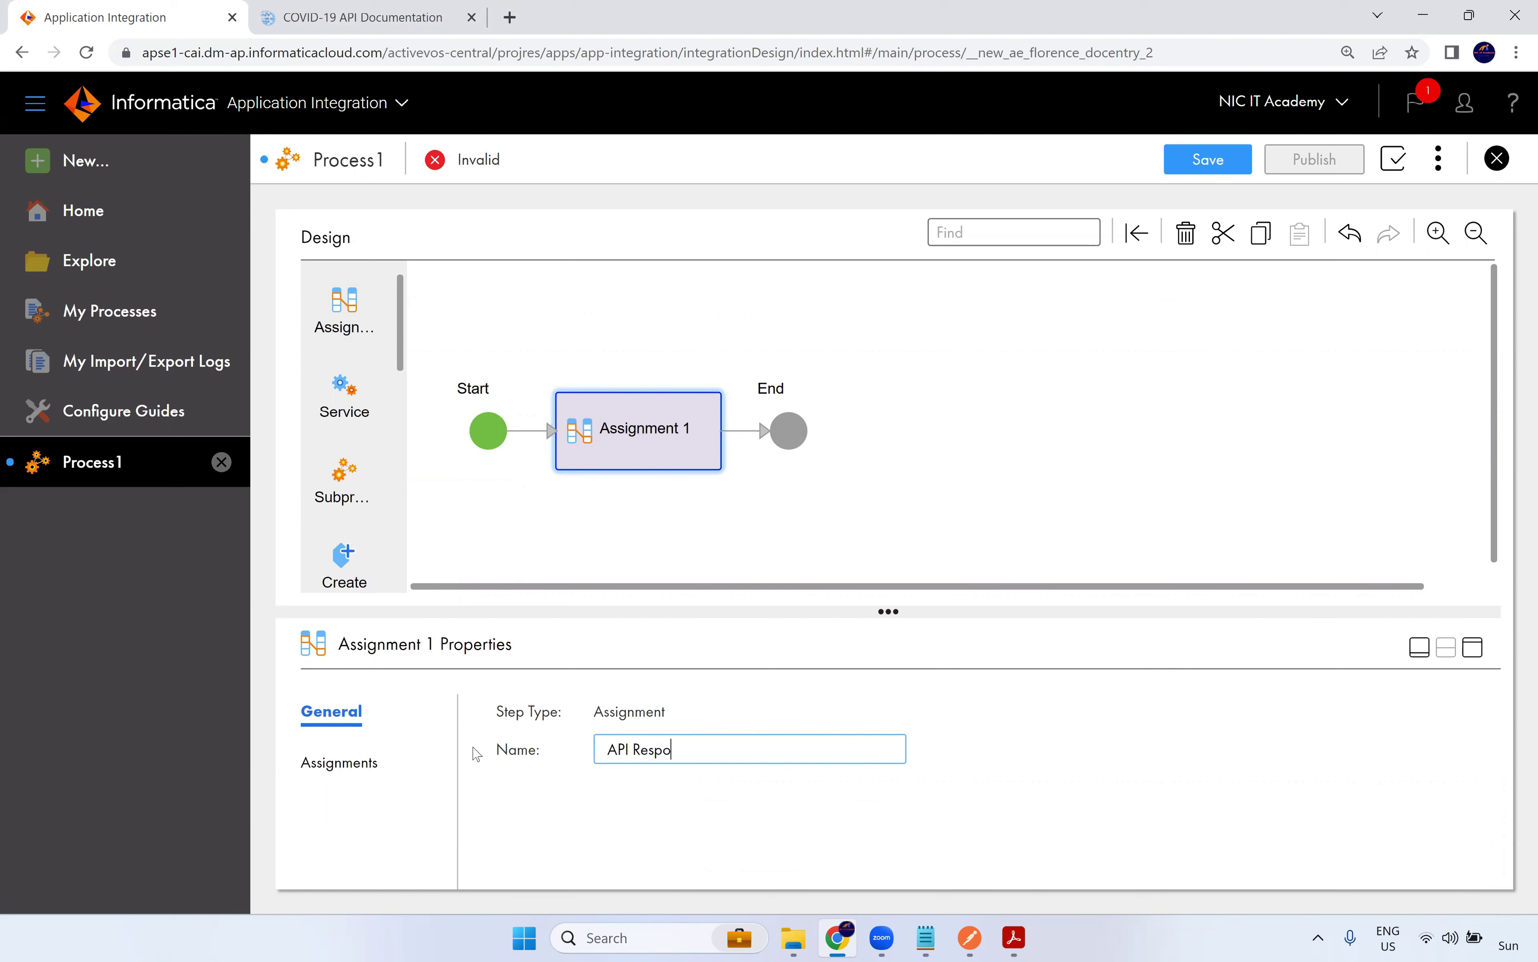
text(nse)
Add the res_msg field to the API Response step's assignments and have it assigned using Formula
click(342, 761)
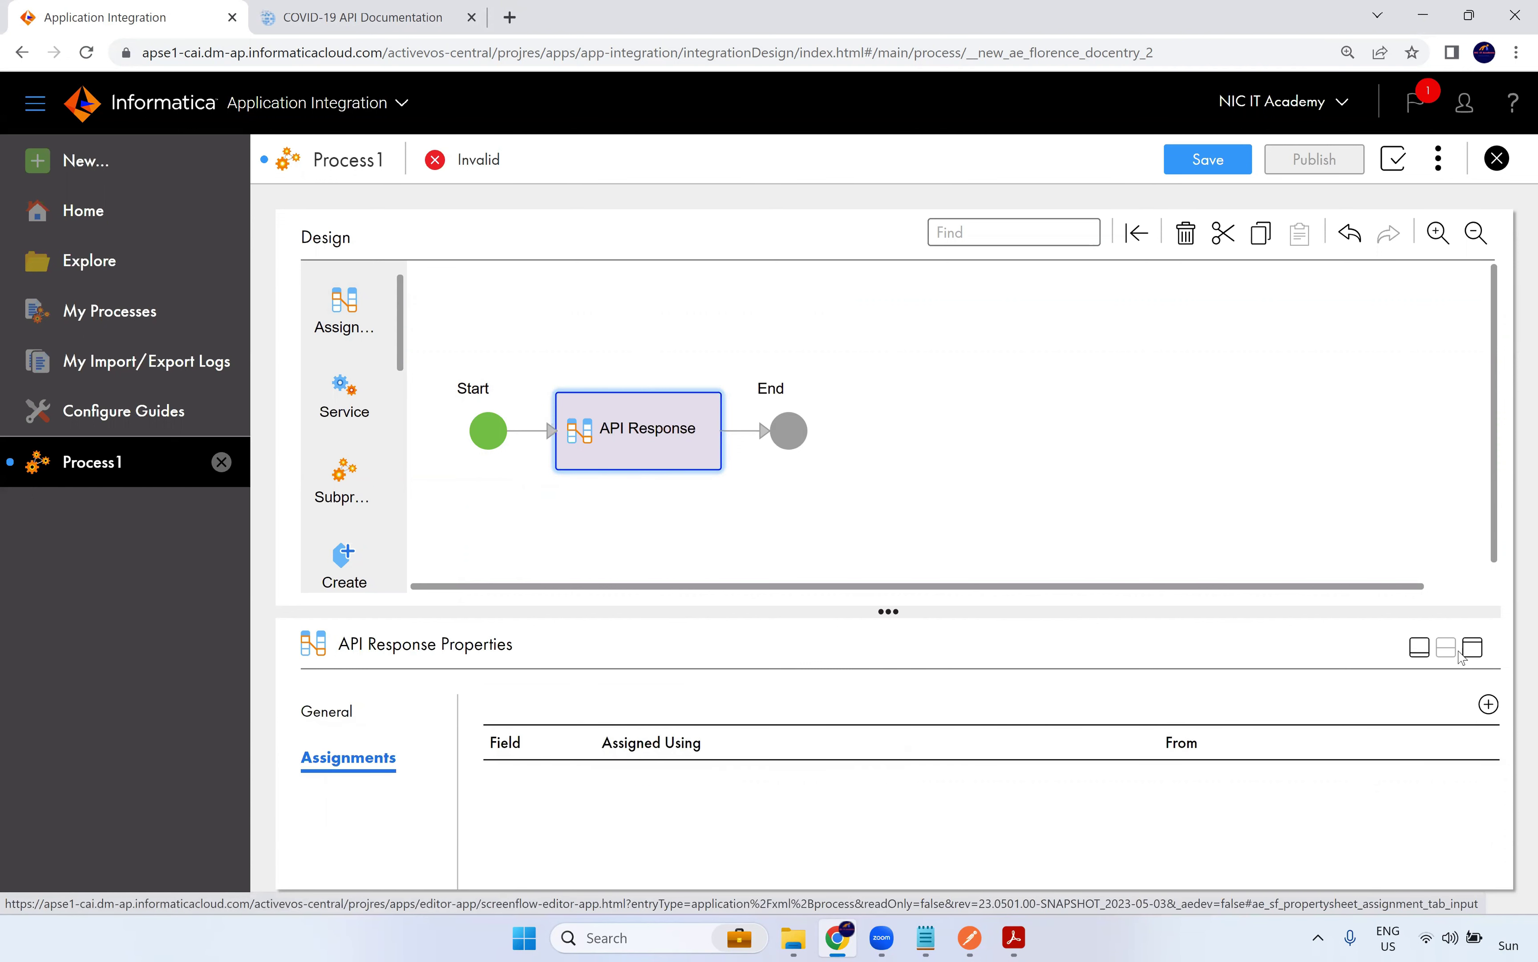
click(1473, 648)
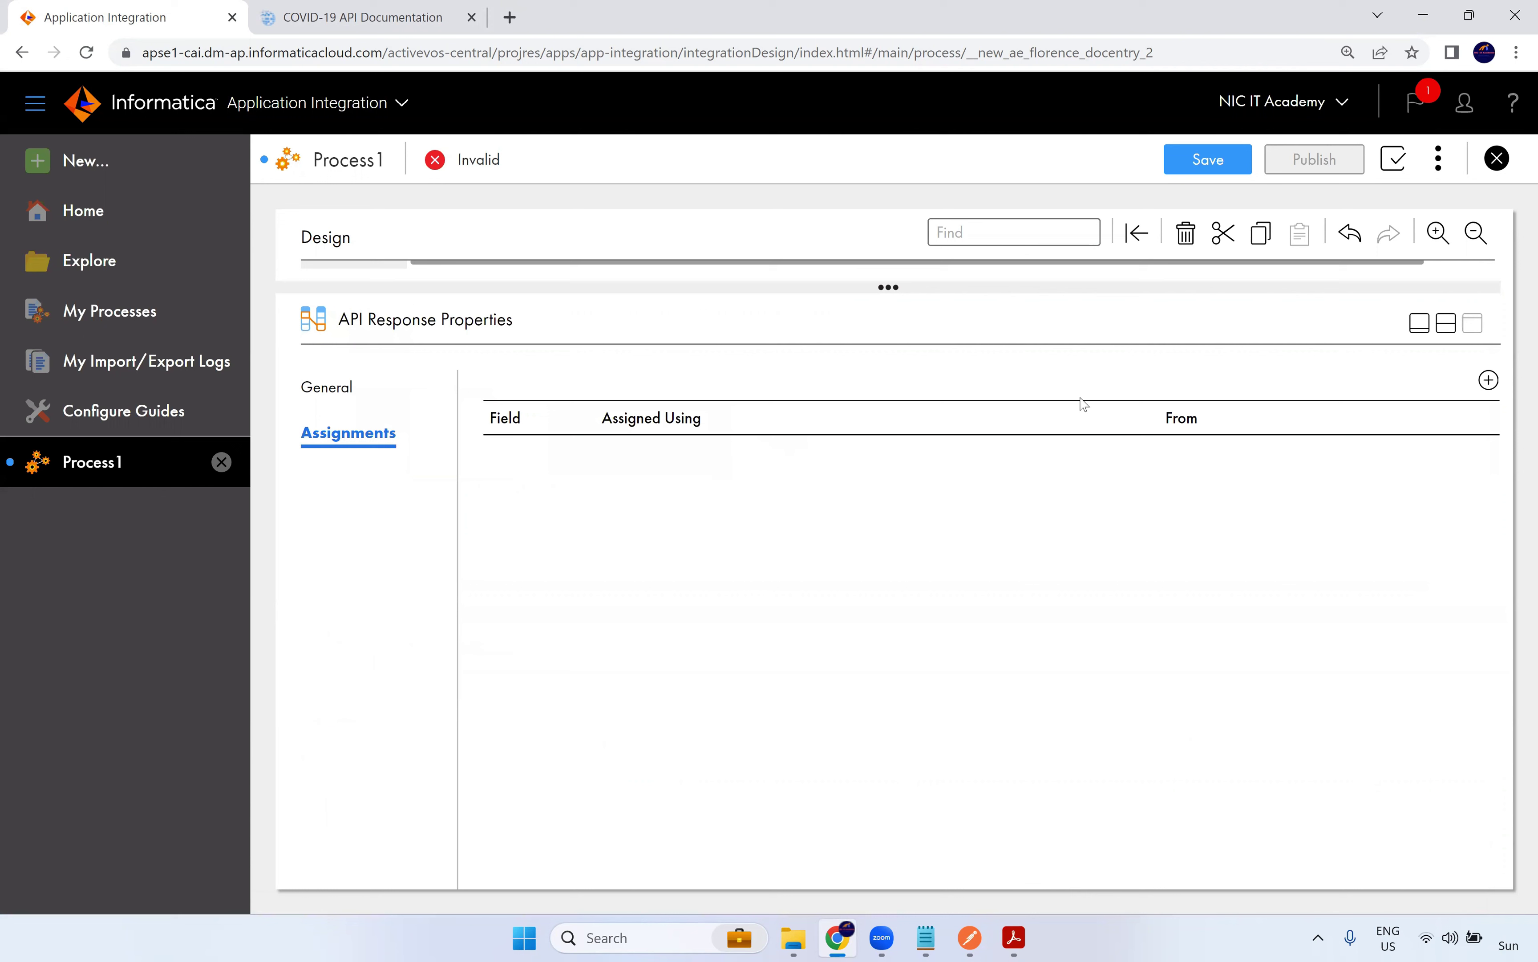
click(1489, 380)
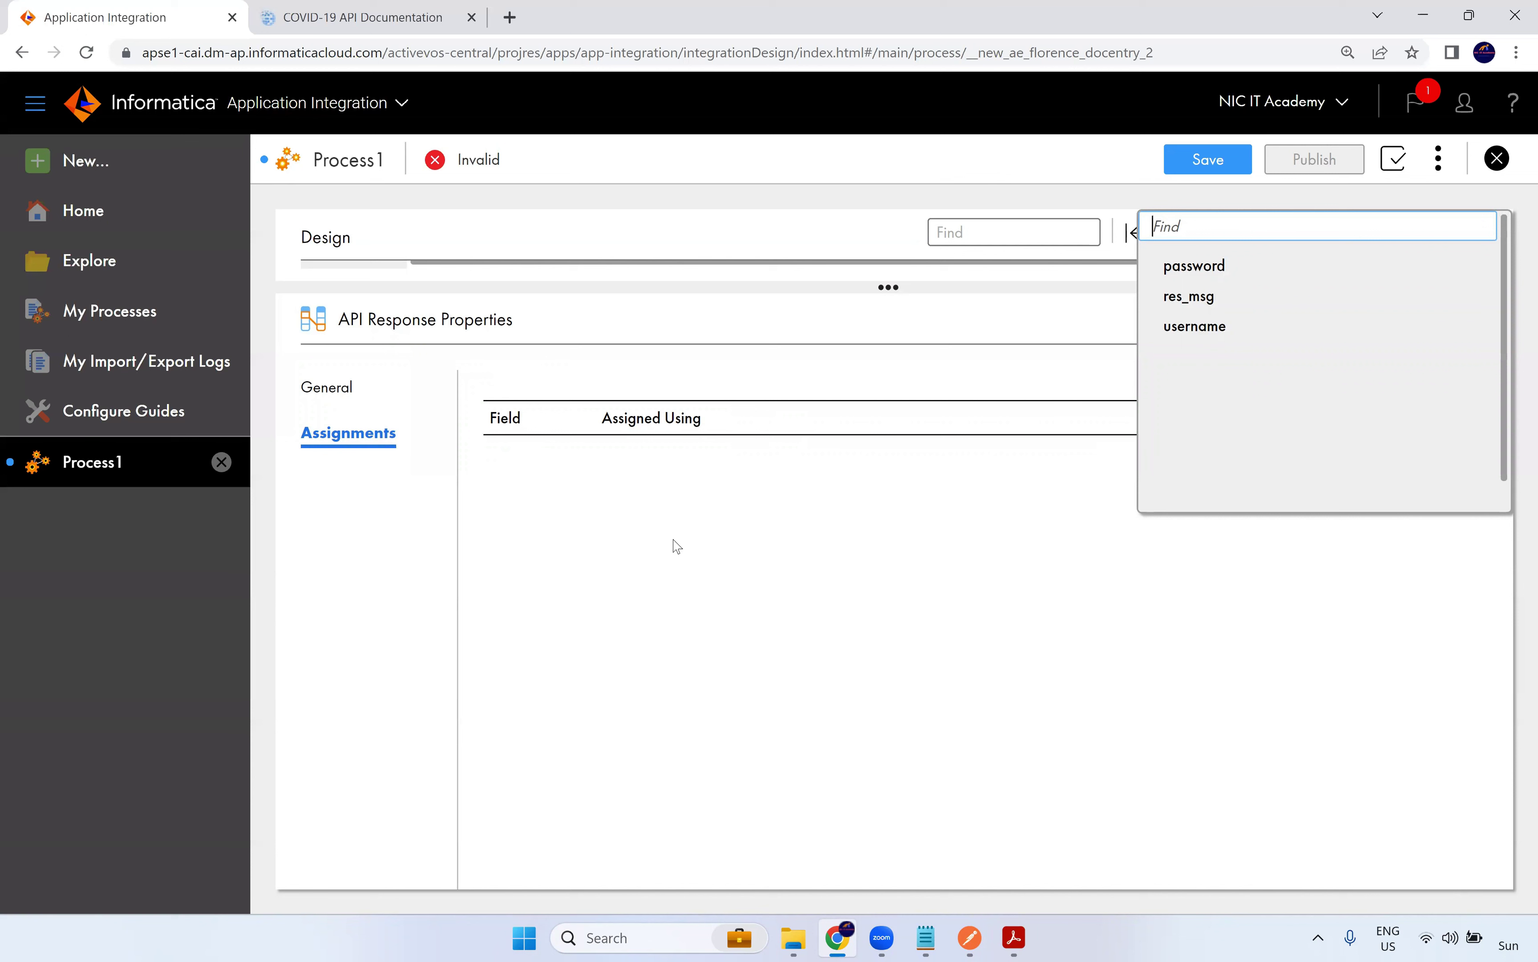
click(1197, 297)
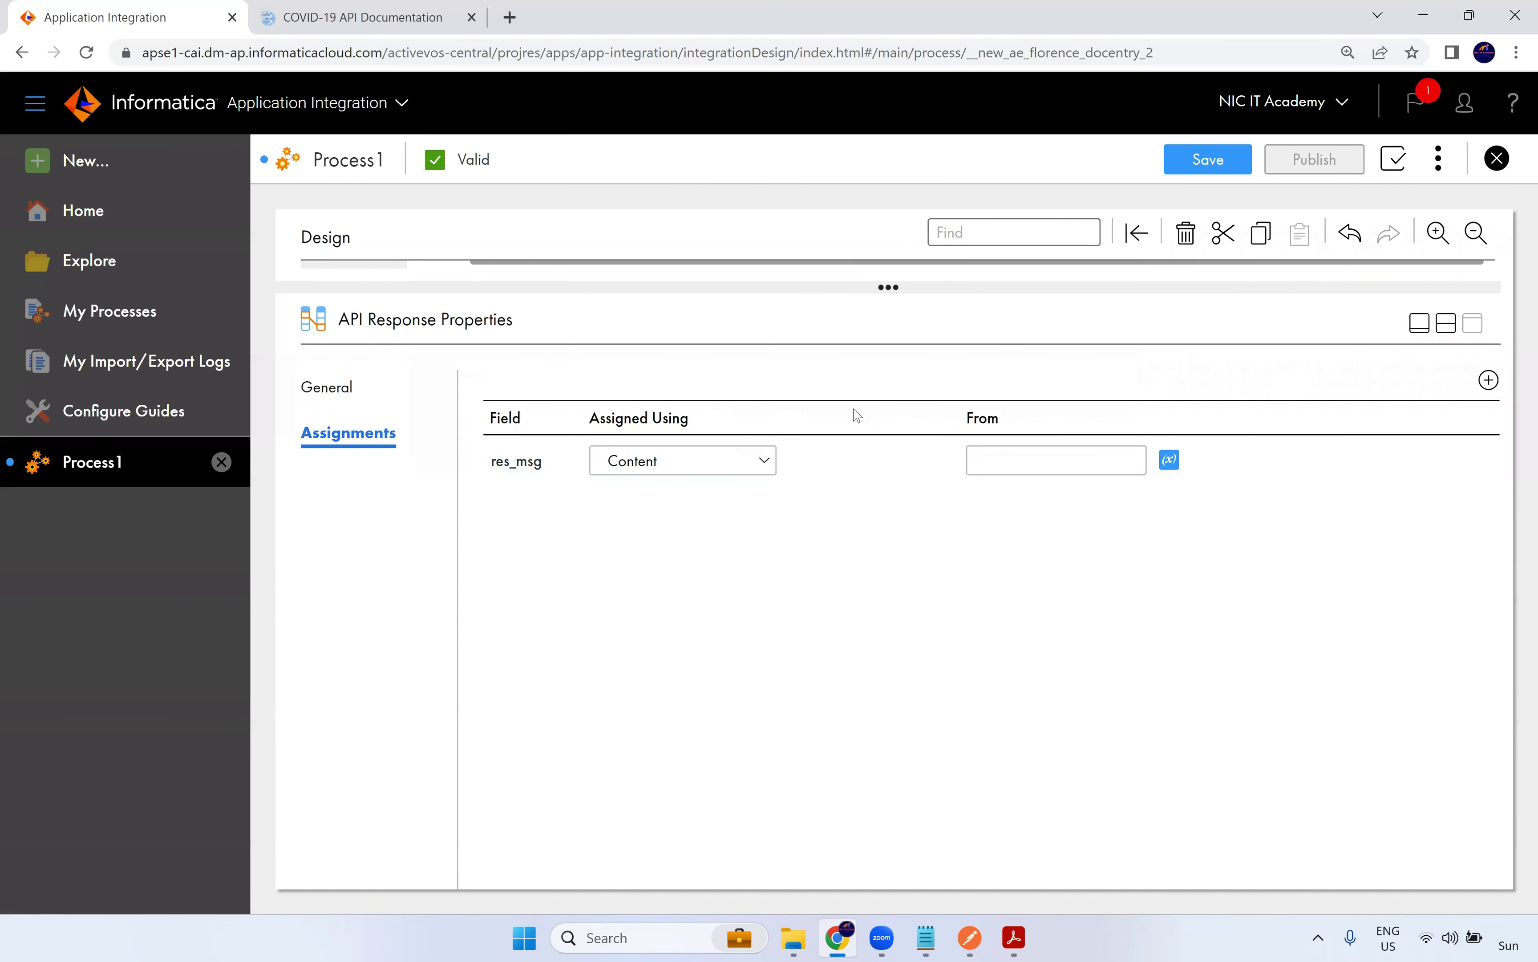
click(994, 463)
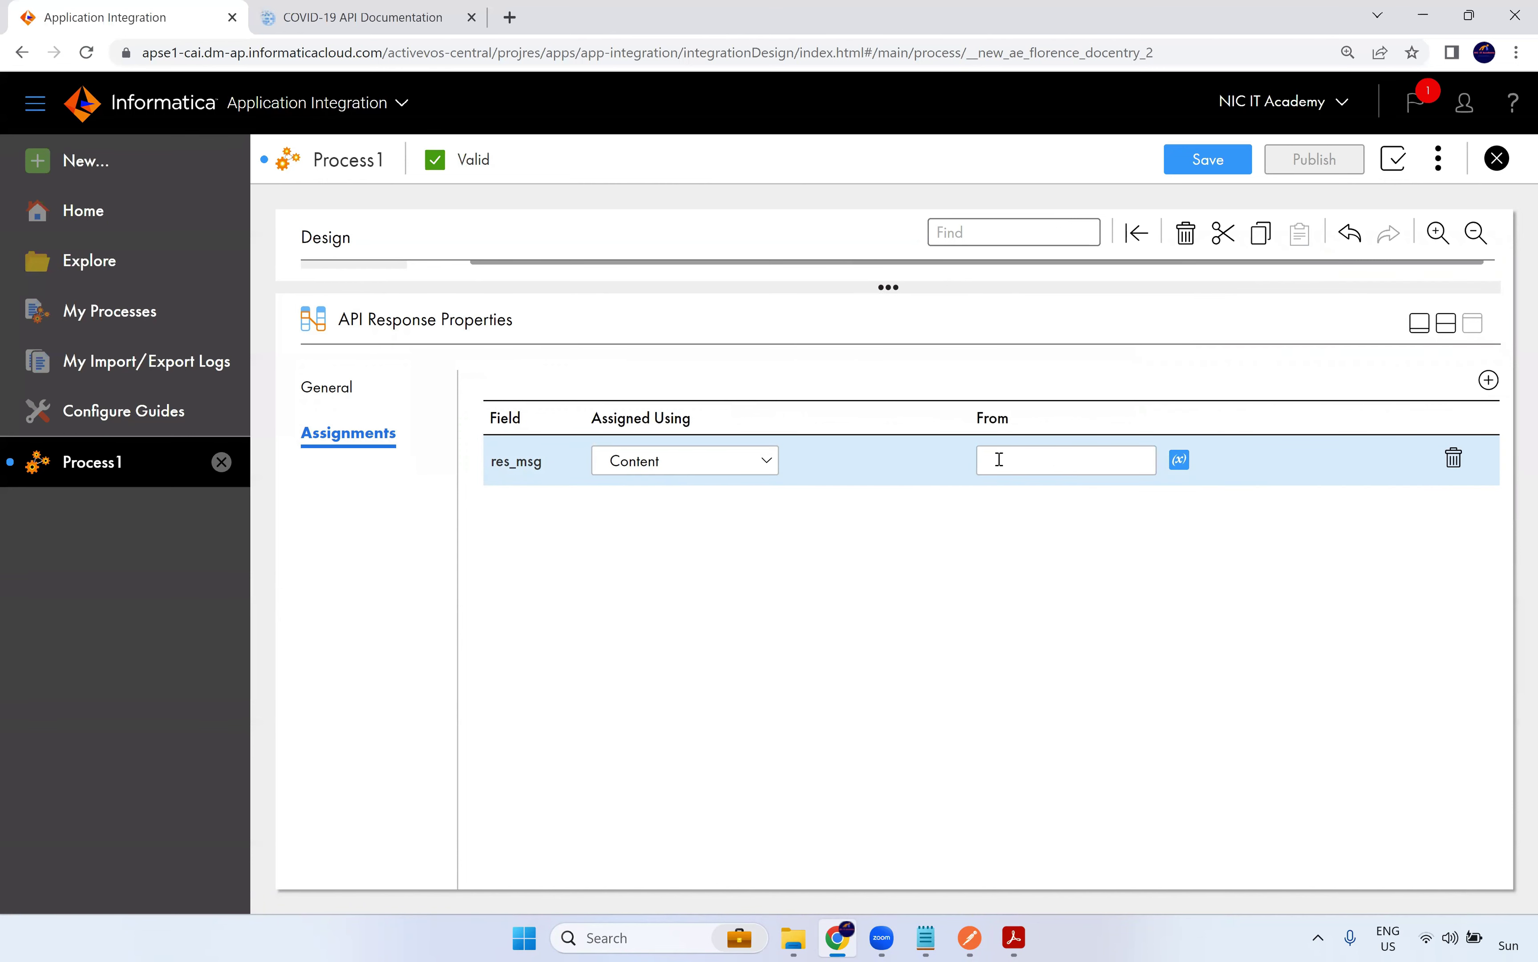
click(723, 462)
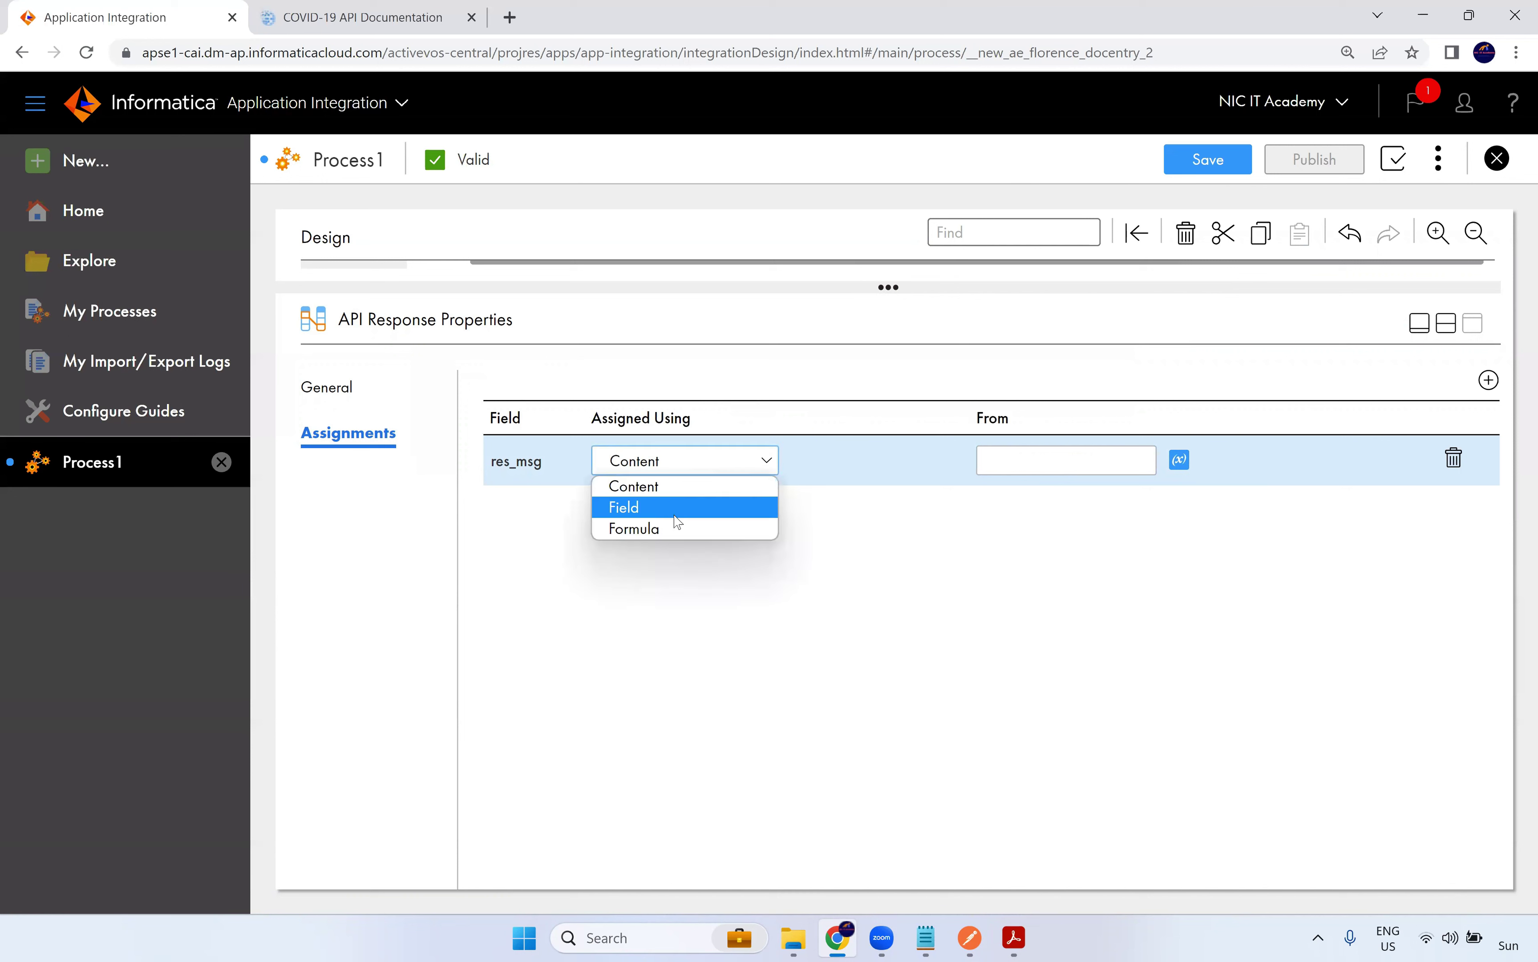
click(687, 533)
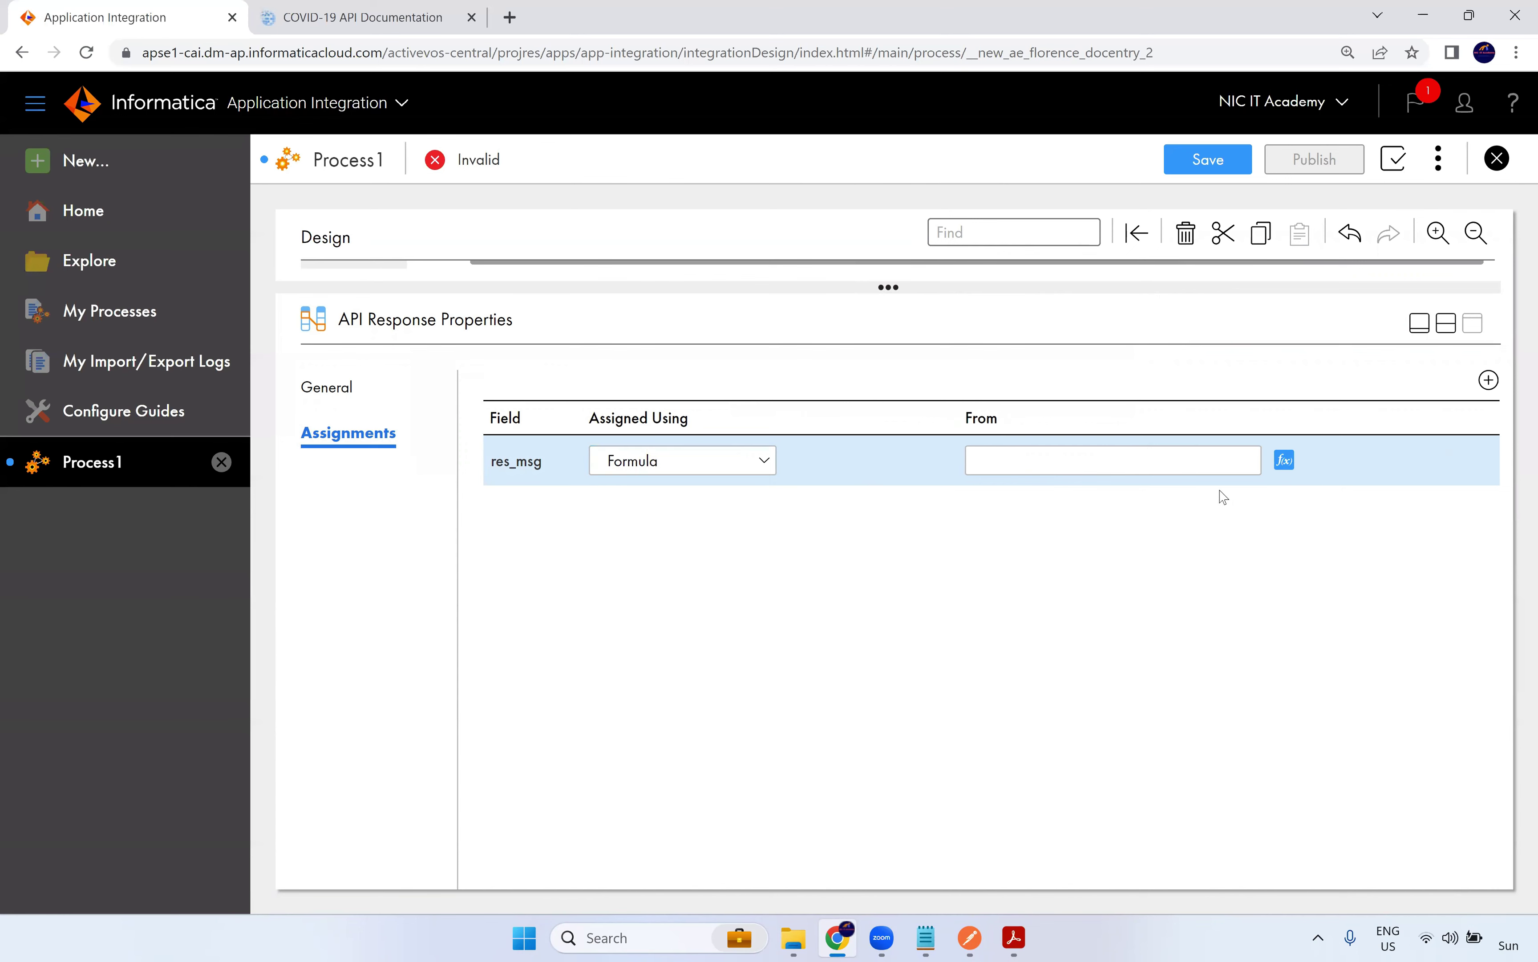
Begin the res_msg formula with the text 'Hello ' concatenated with the Current User field
click(1301, 461)
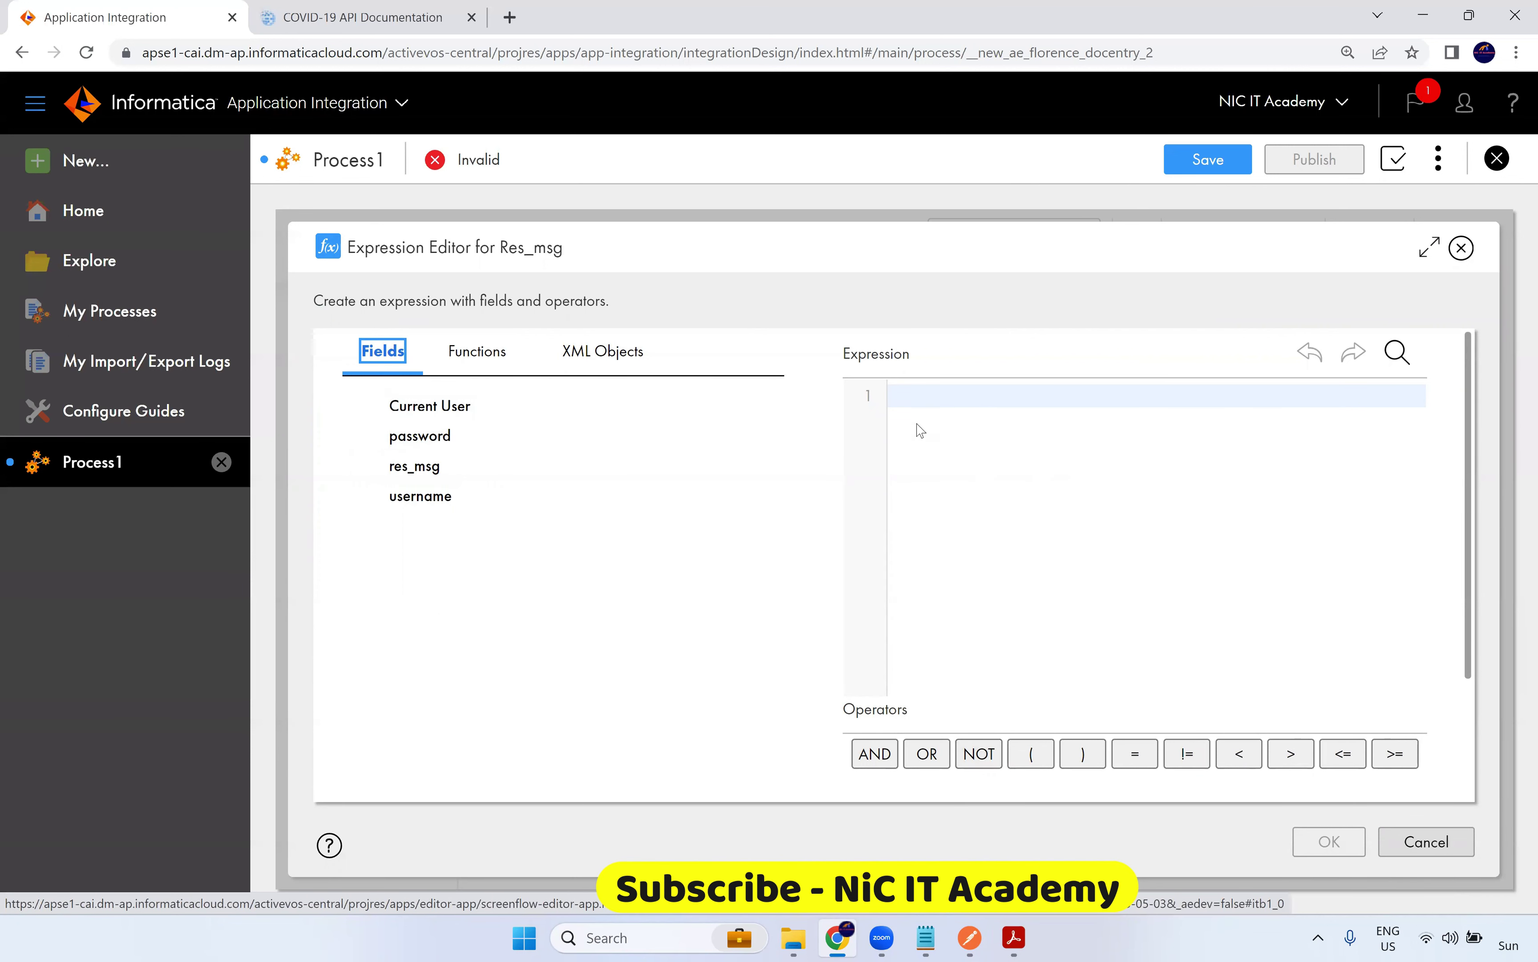
click(915, 393)
text('Hi )
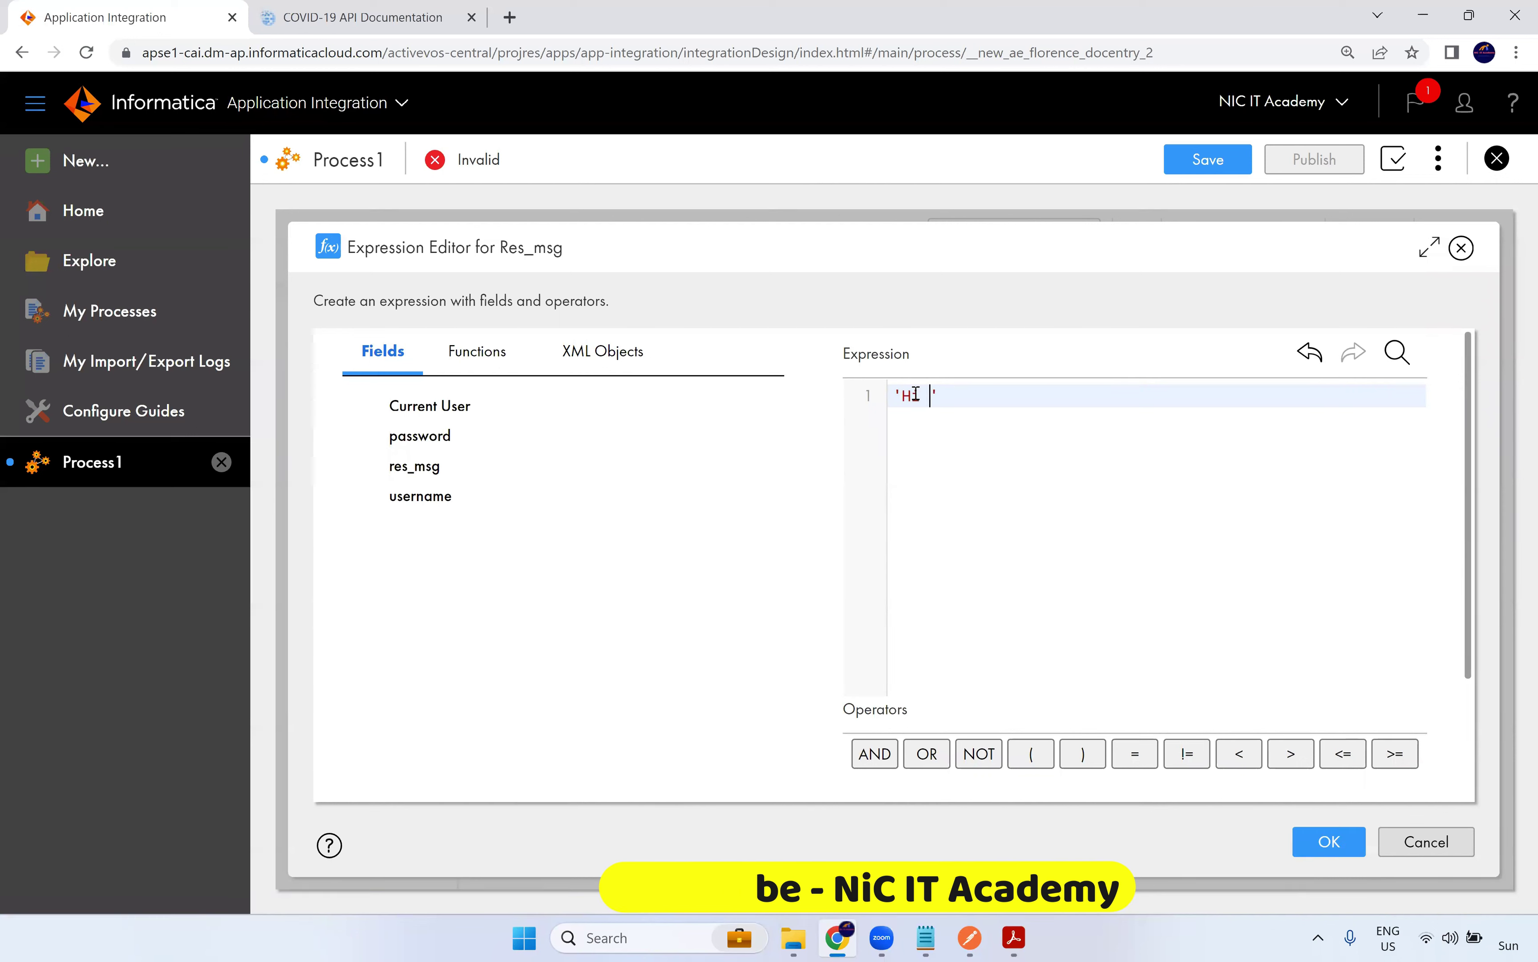
text(ello)
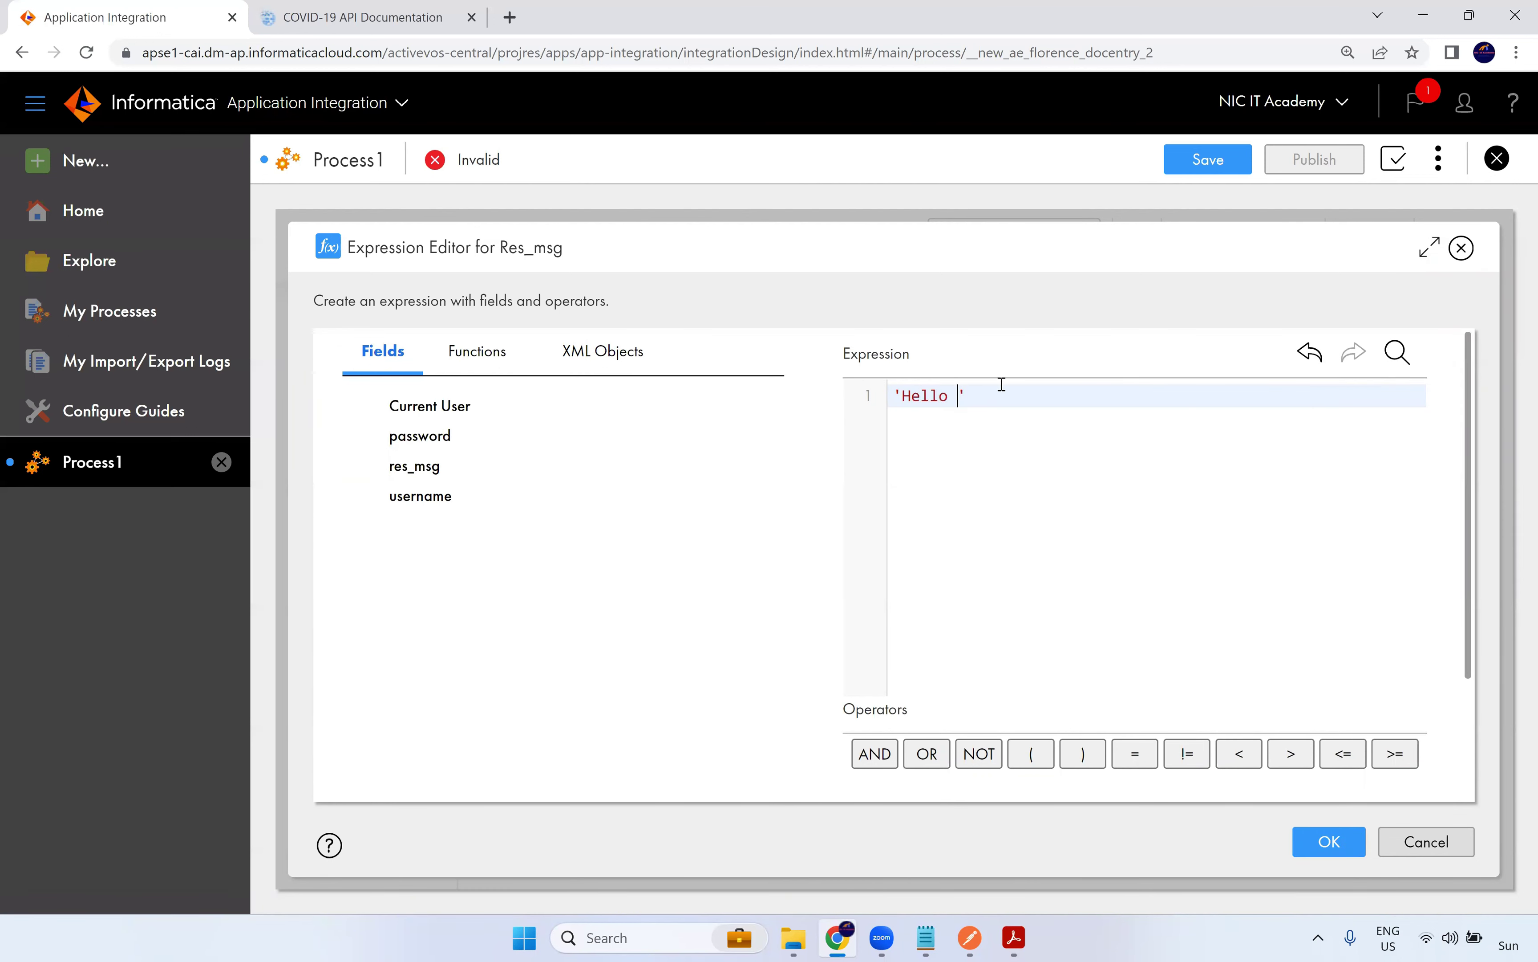
text( '||)
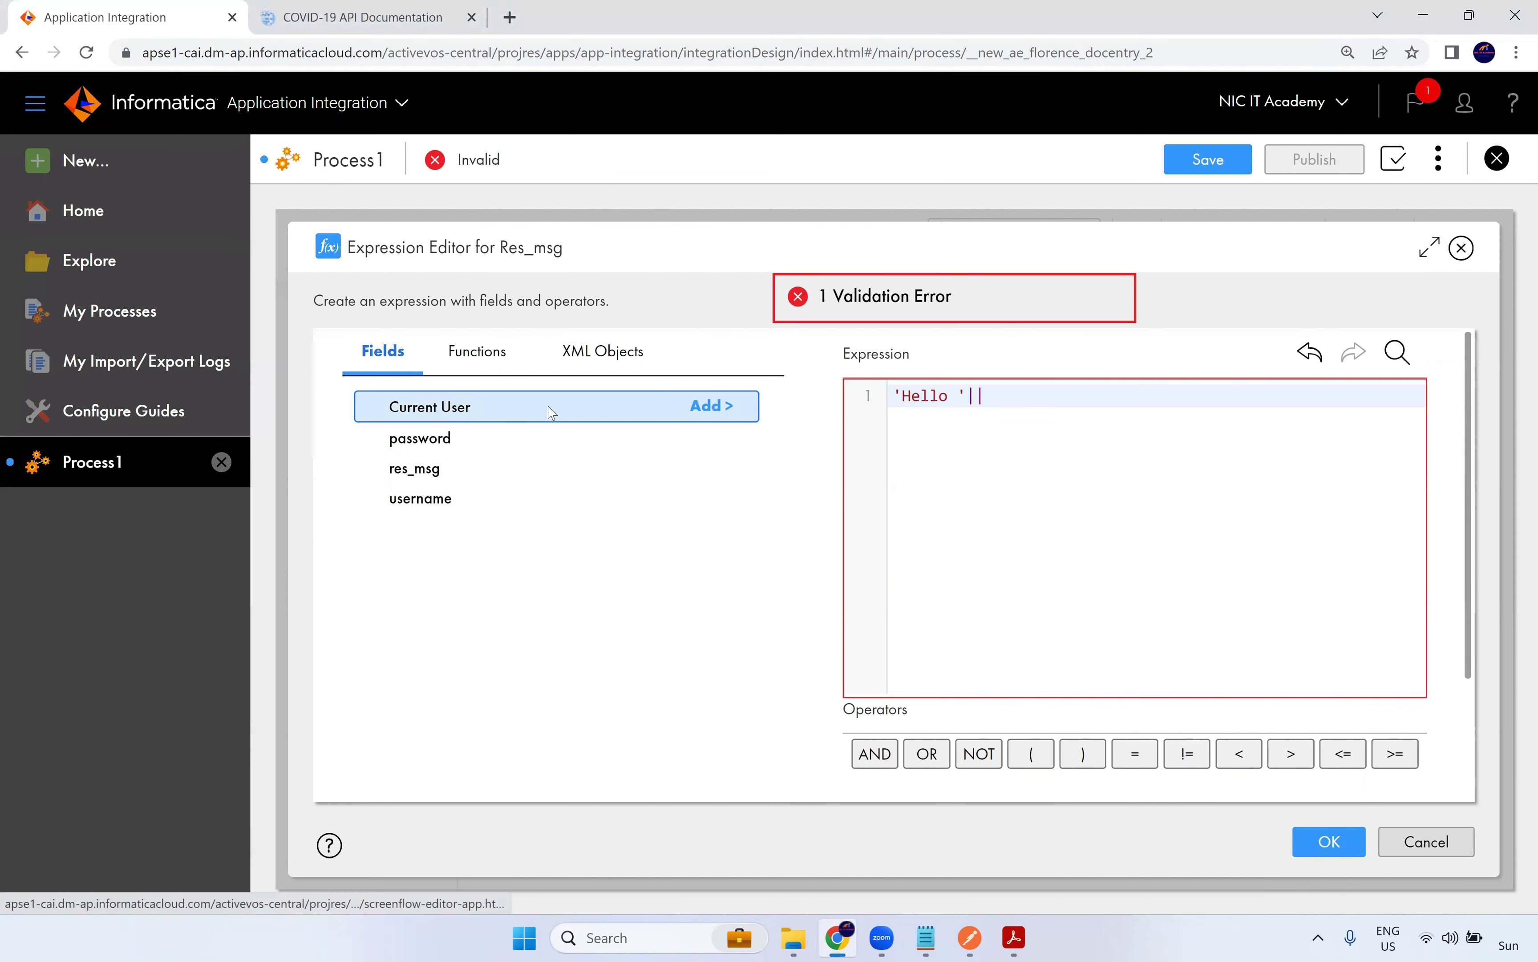
click(715, 407)
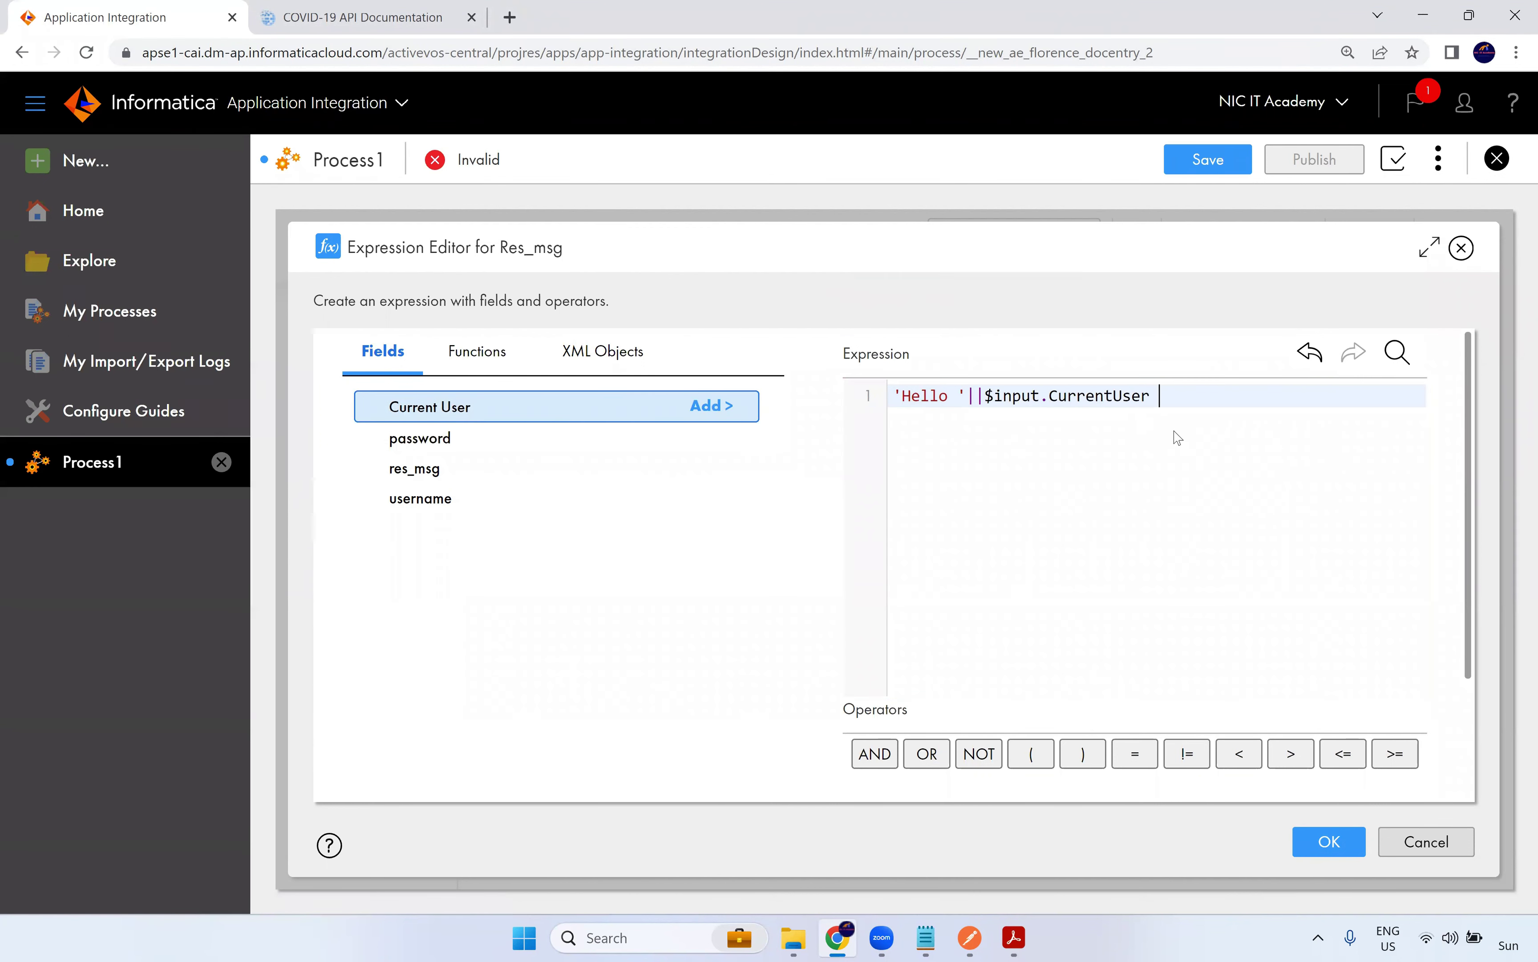
Append || ' The user authenticated successfully' to the res_msg expression and accept the formula
text(|| )
text(' )
text(TH)
text(he)
text(user authenticated successfully)
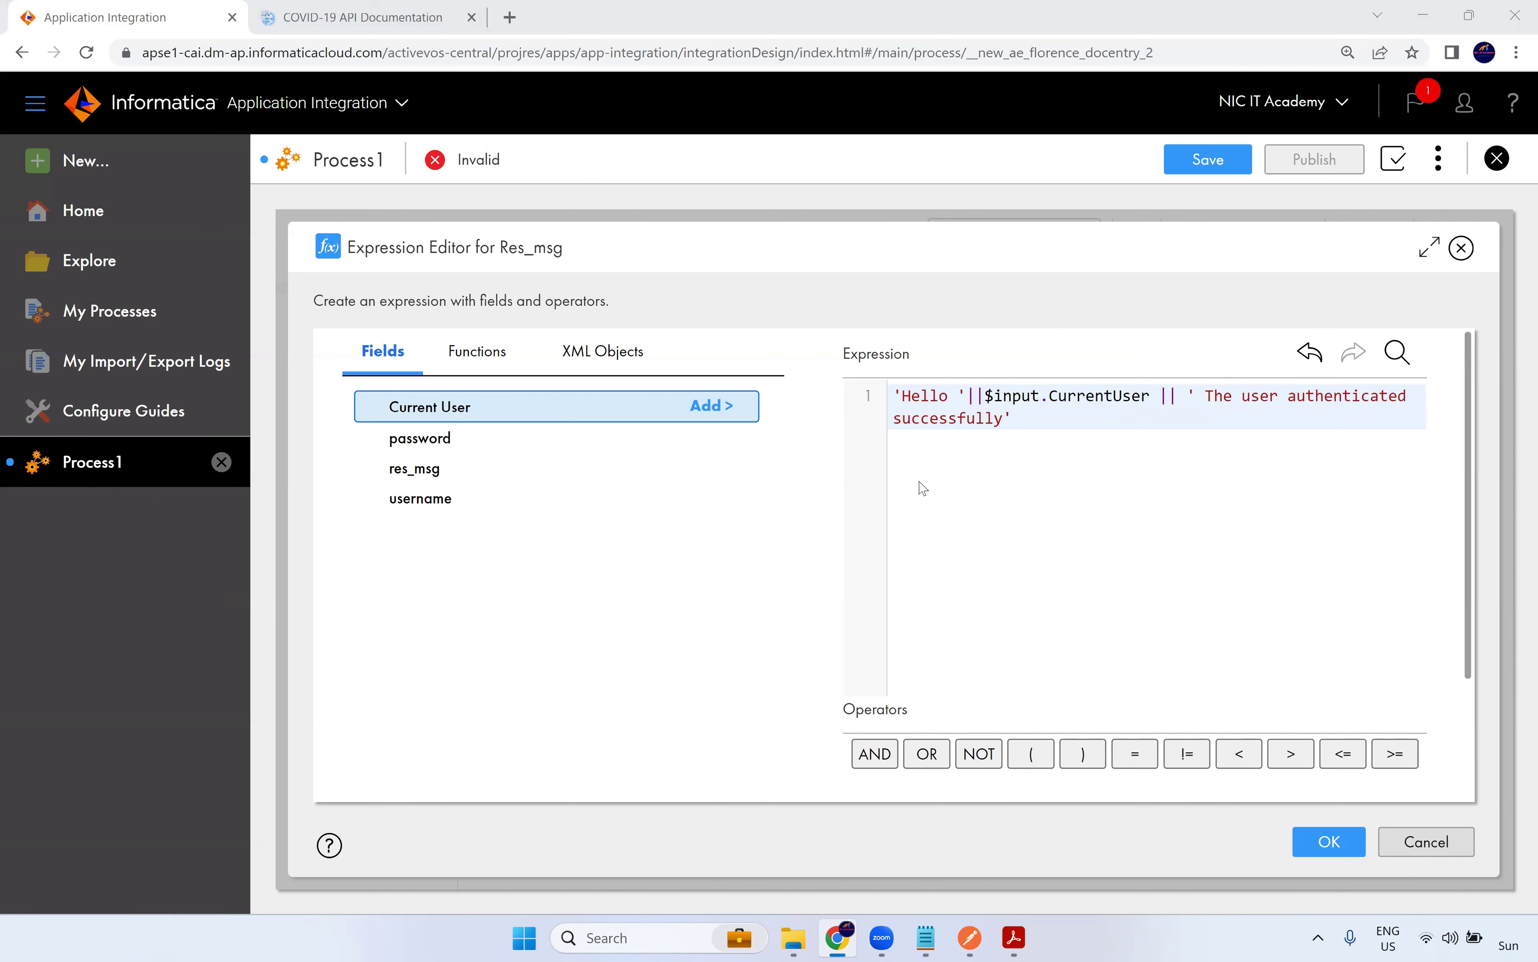
click(1245, 157)
click(1325, 841)
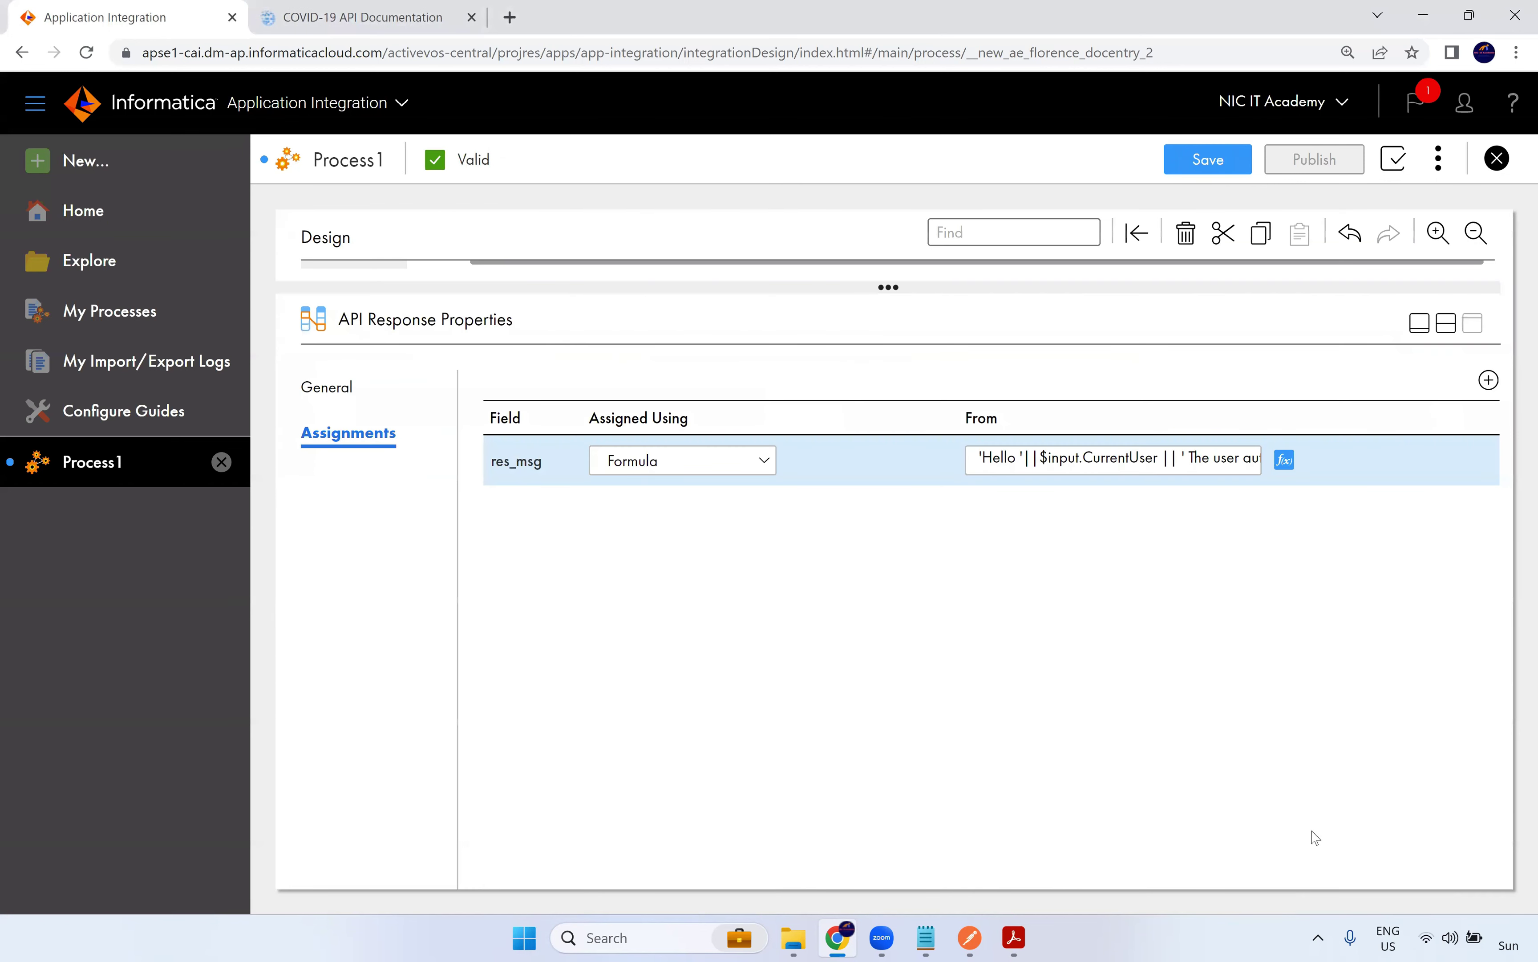
Save PROC_MY_FIRST_PROCESS and publish it
click(1209, 166)
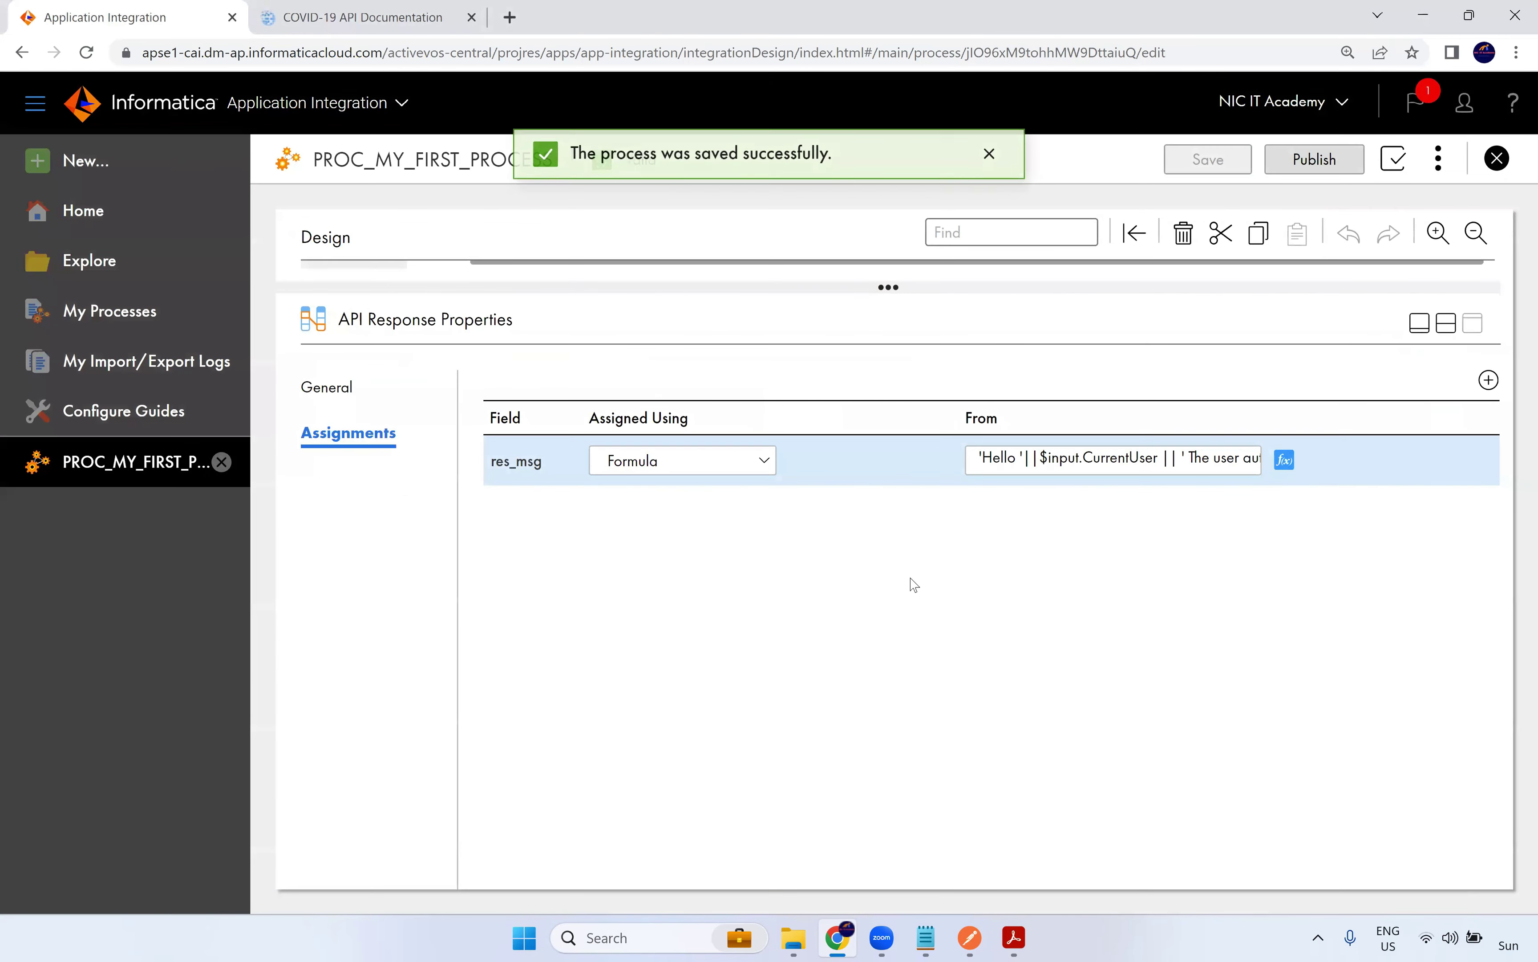
click(1446, 323)
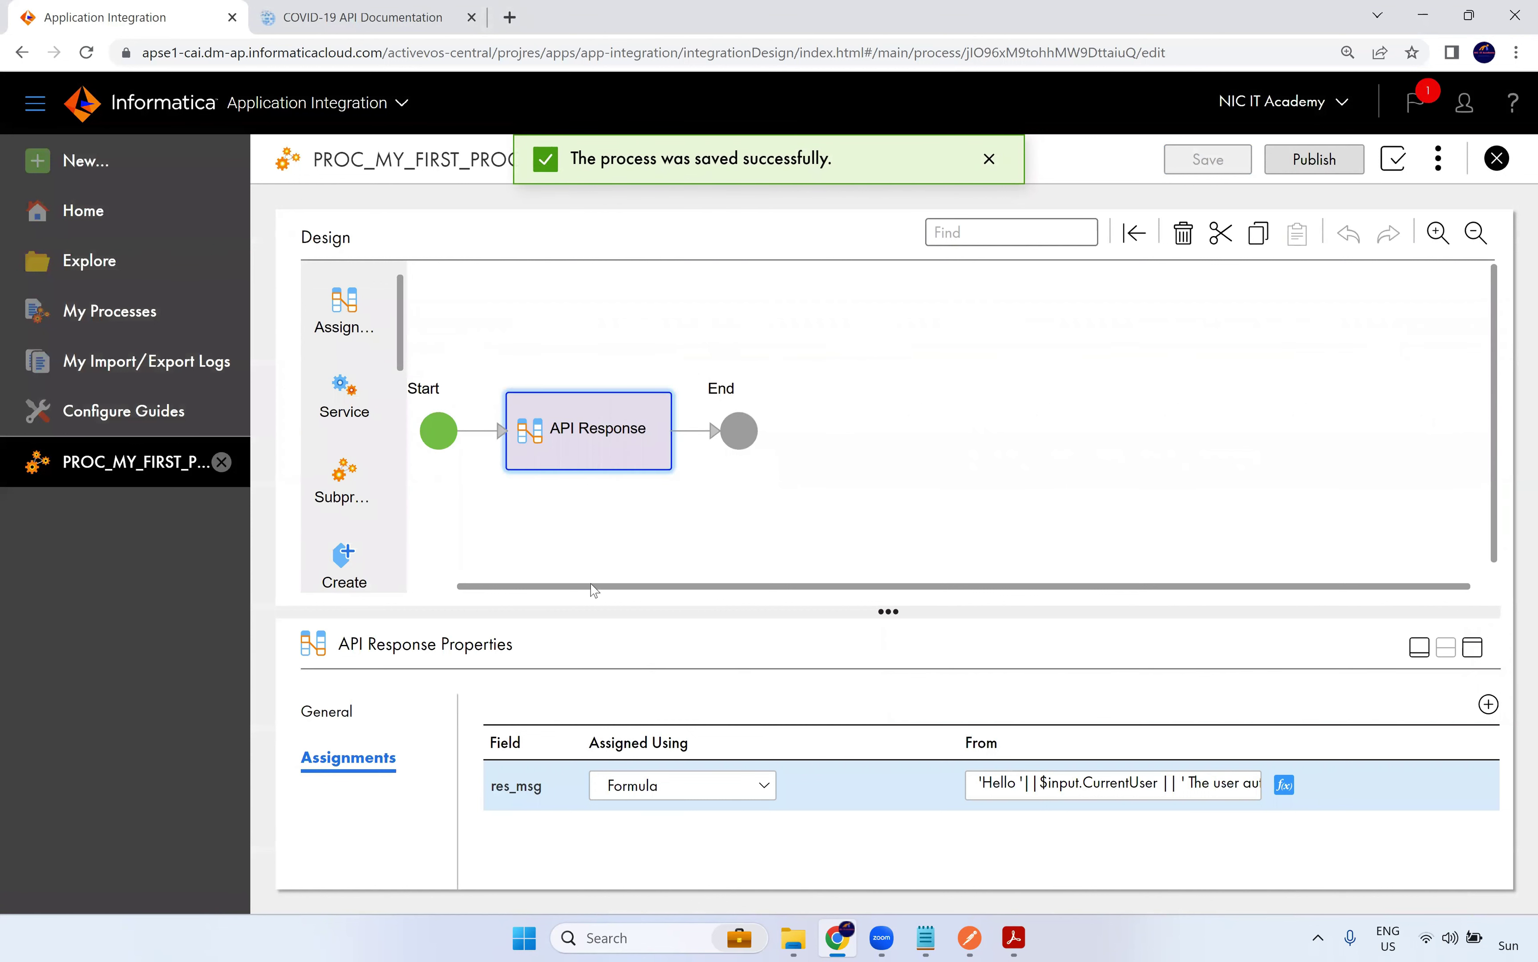
drag(592, 590, 543, 595)
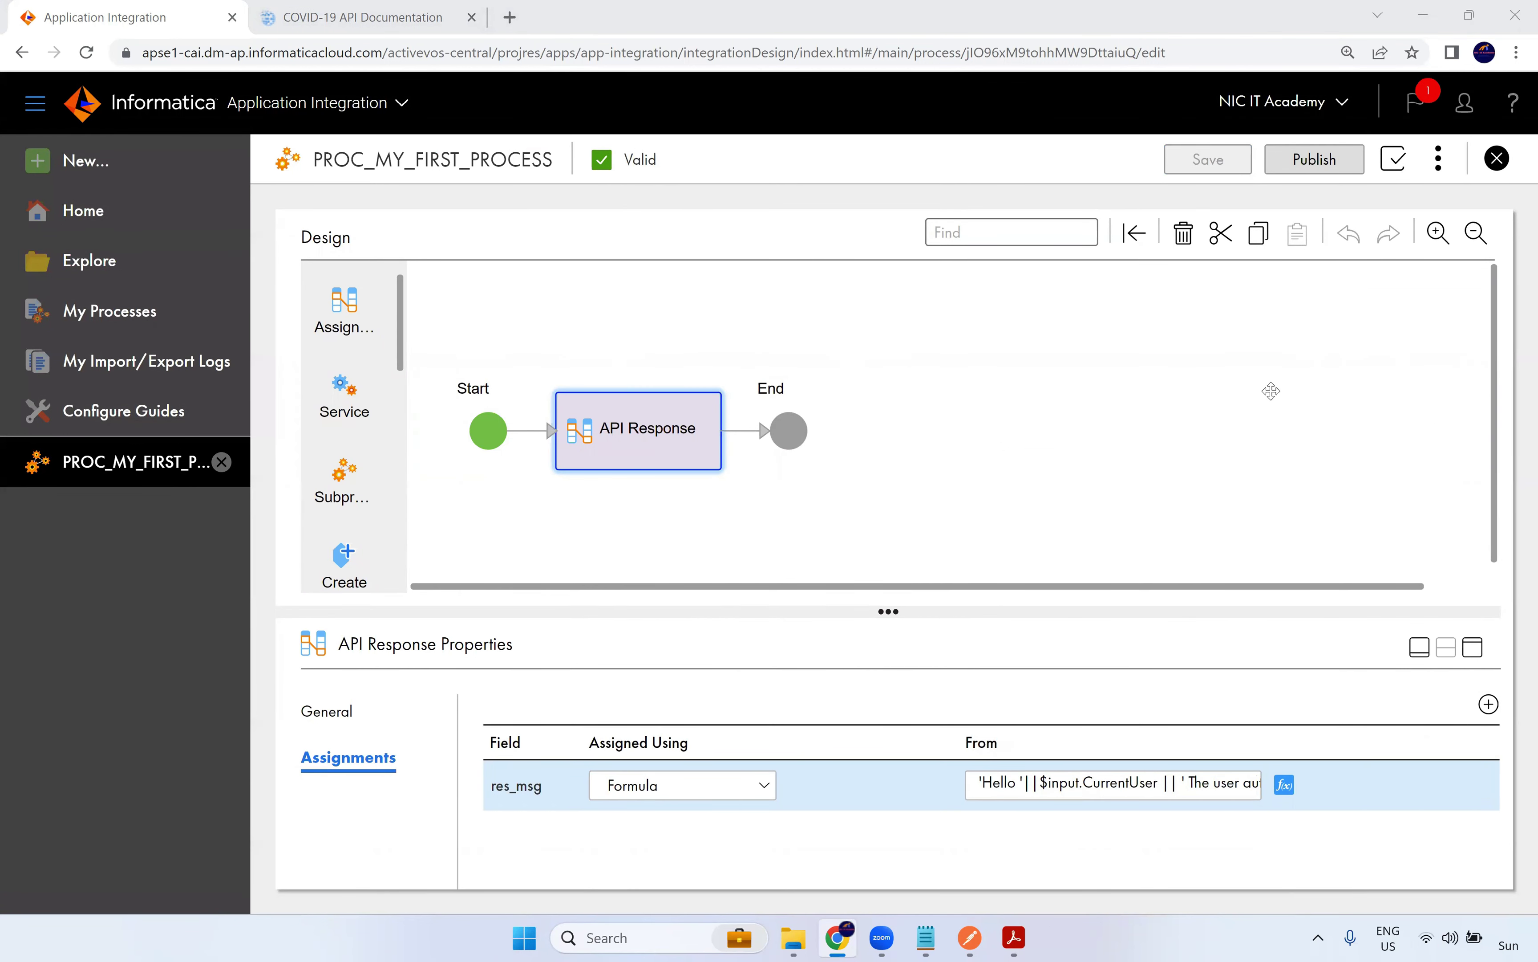
click(1317, 170)
click(1332, 169)
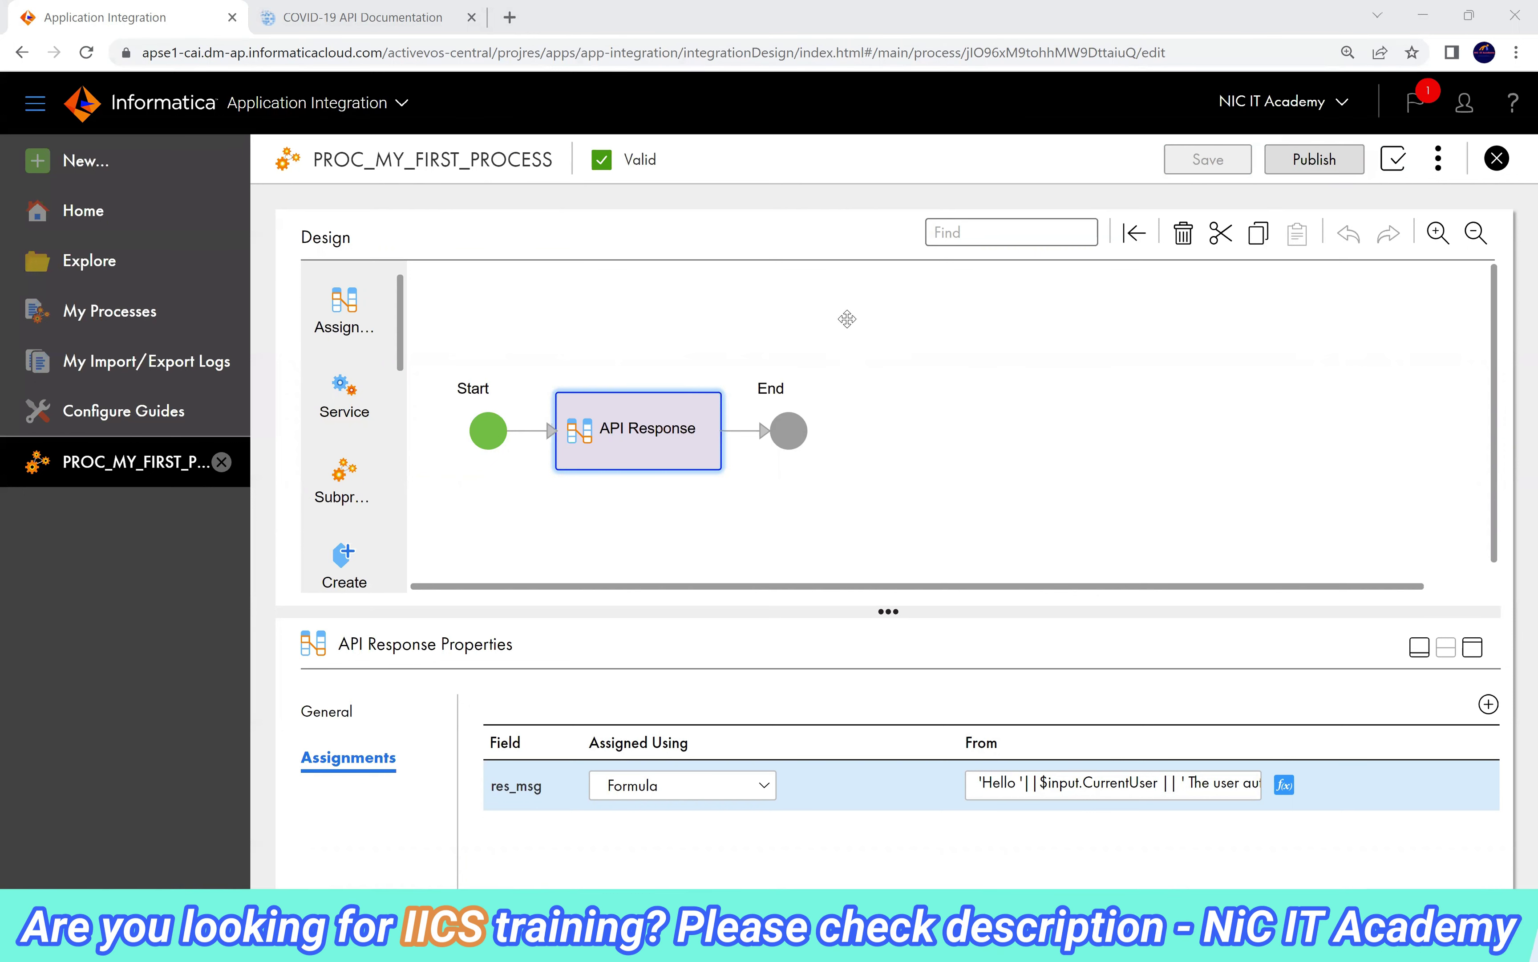
click(1335, 164)
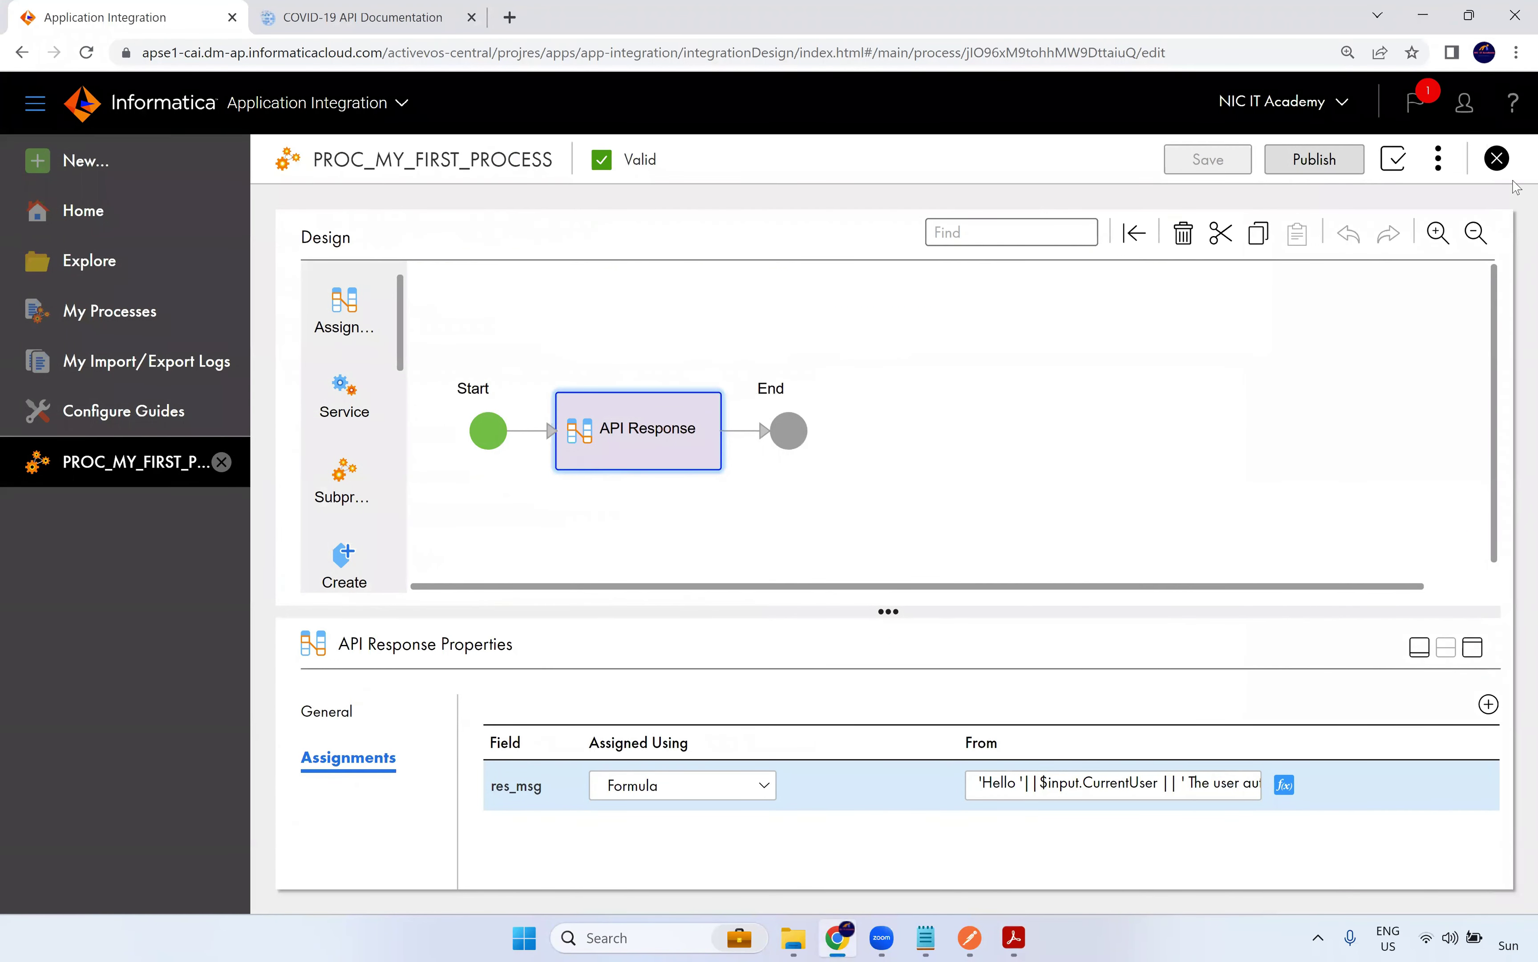
Review the Service URL and SOAP Service URL in the process's properties detail, comparing them with the COVID-19 API documentation's request
click(1439, 160)
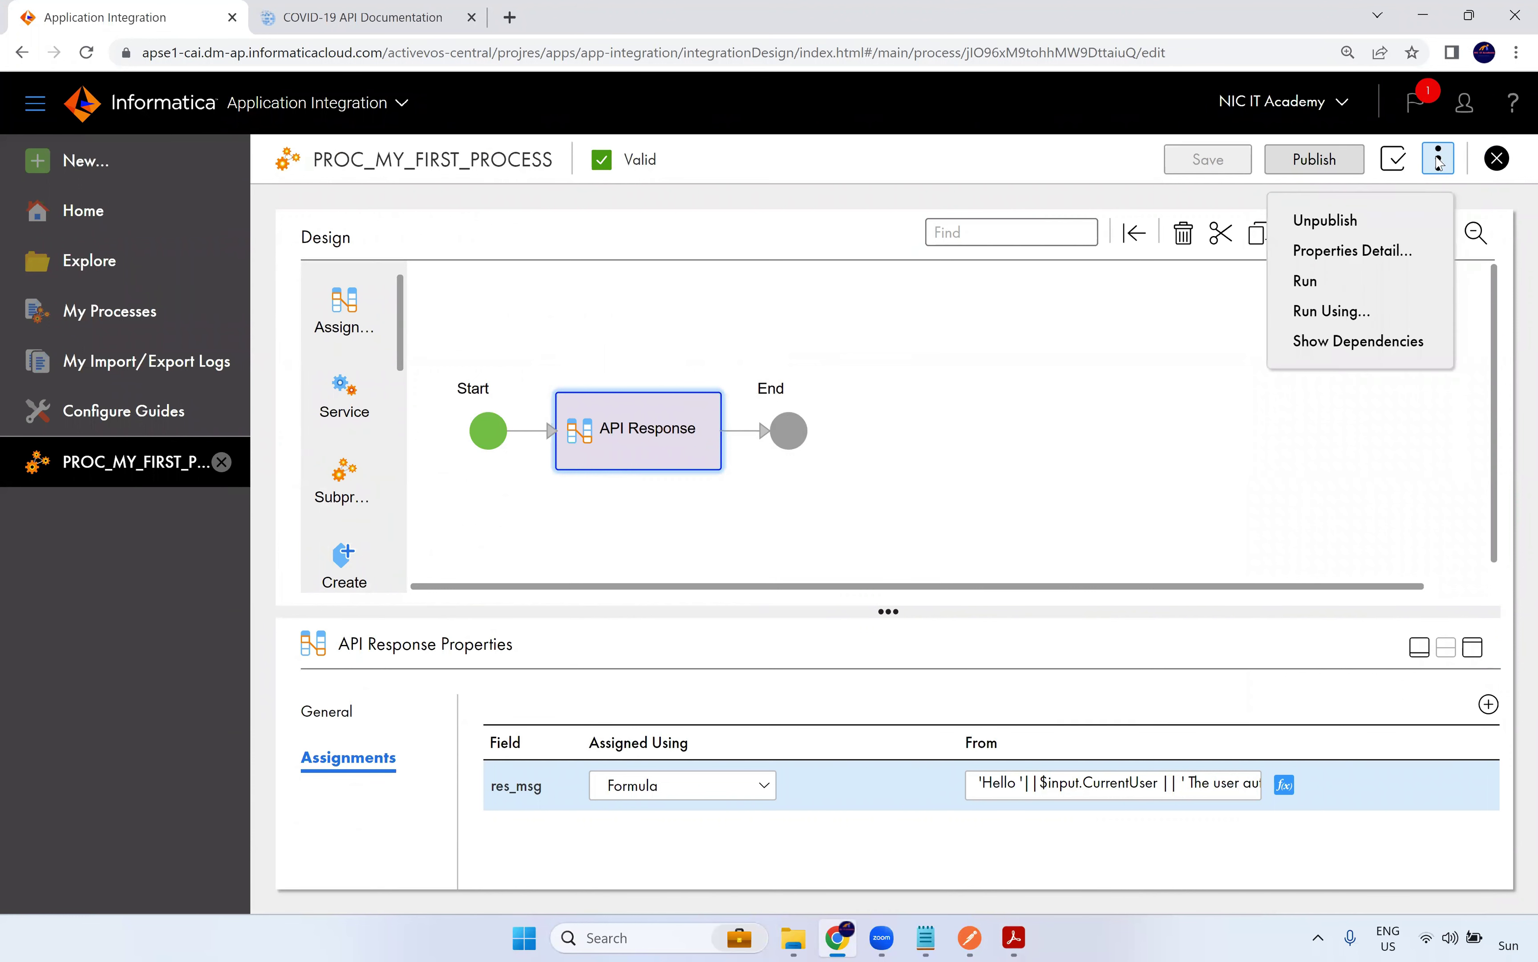
click(1352, 261)
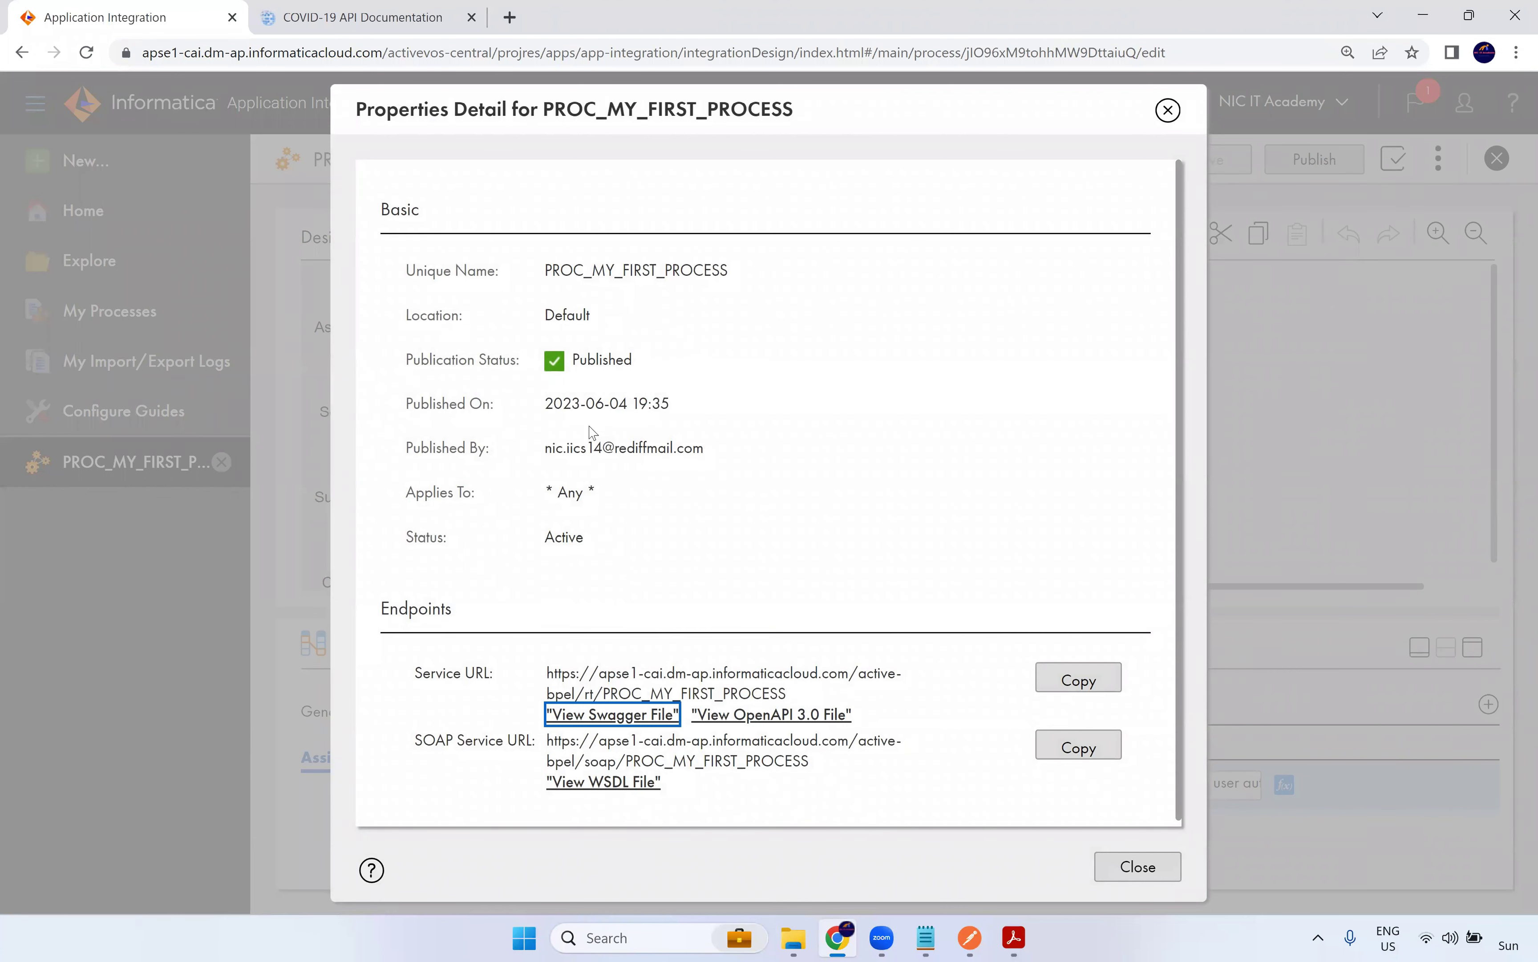
scroll(570, 528, down, 1)
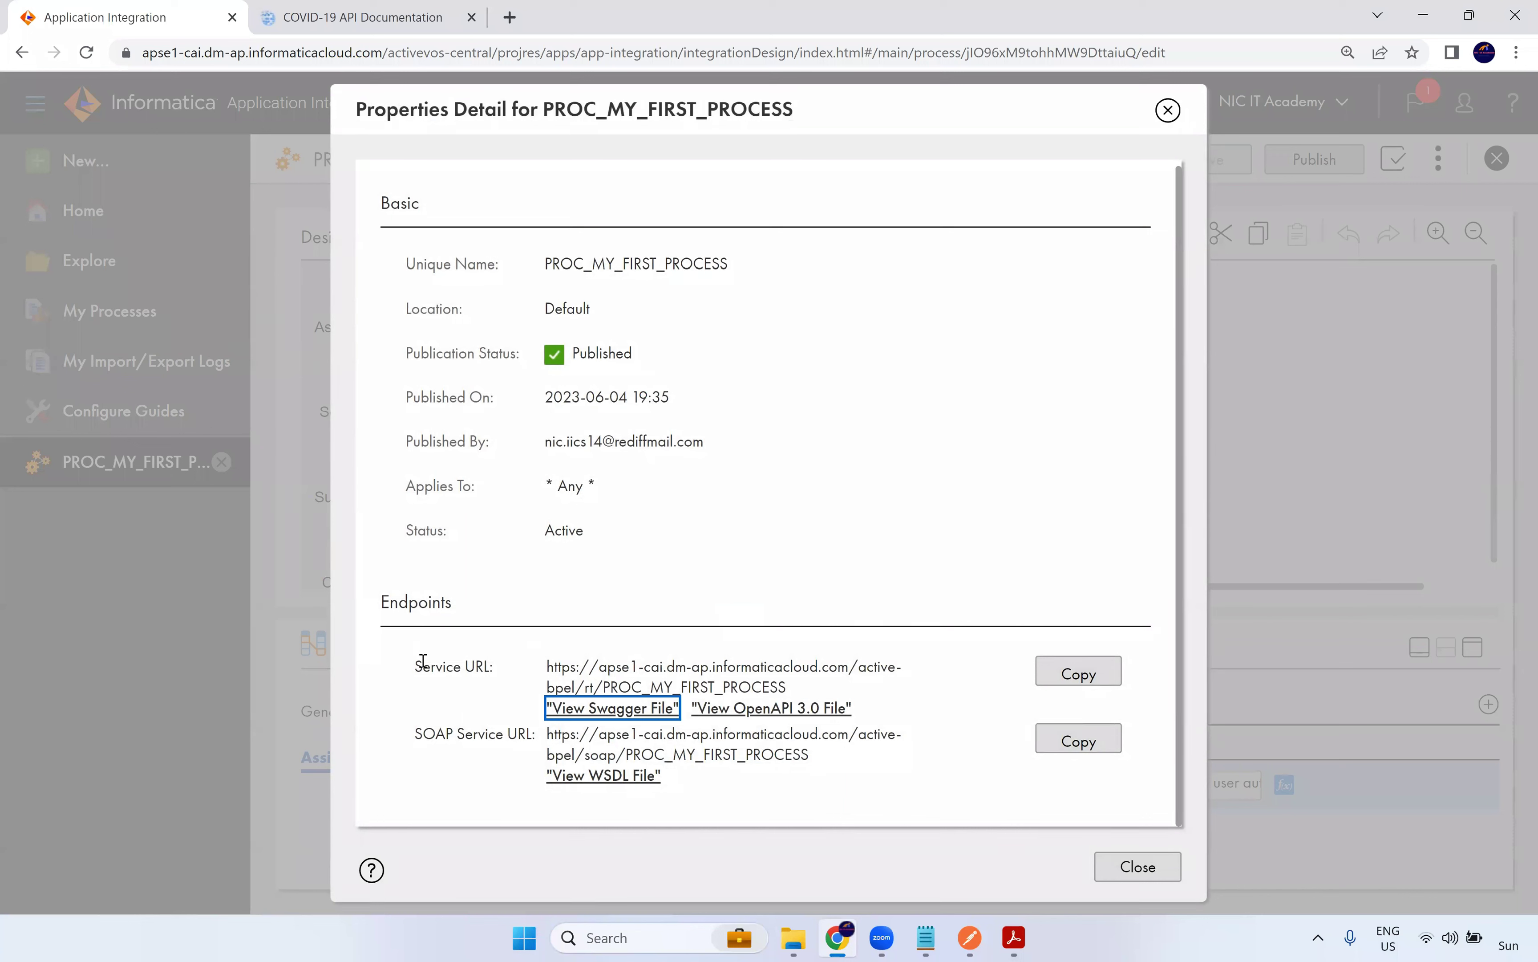
drag(448, 608, 384, 602)
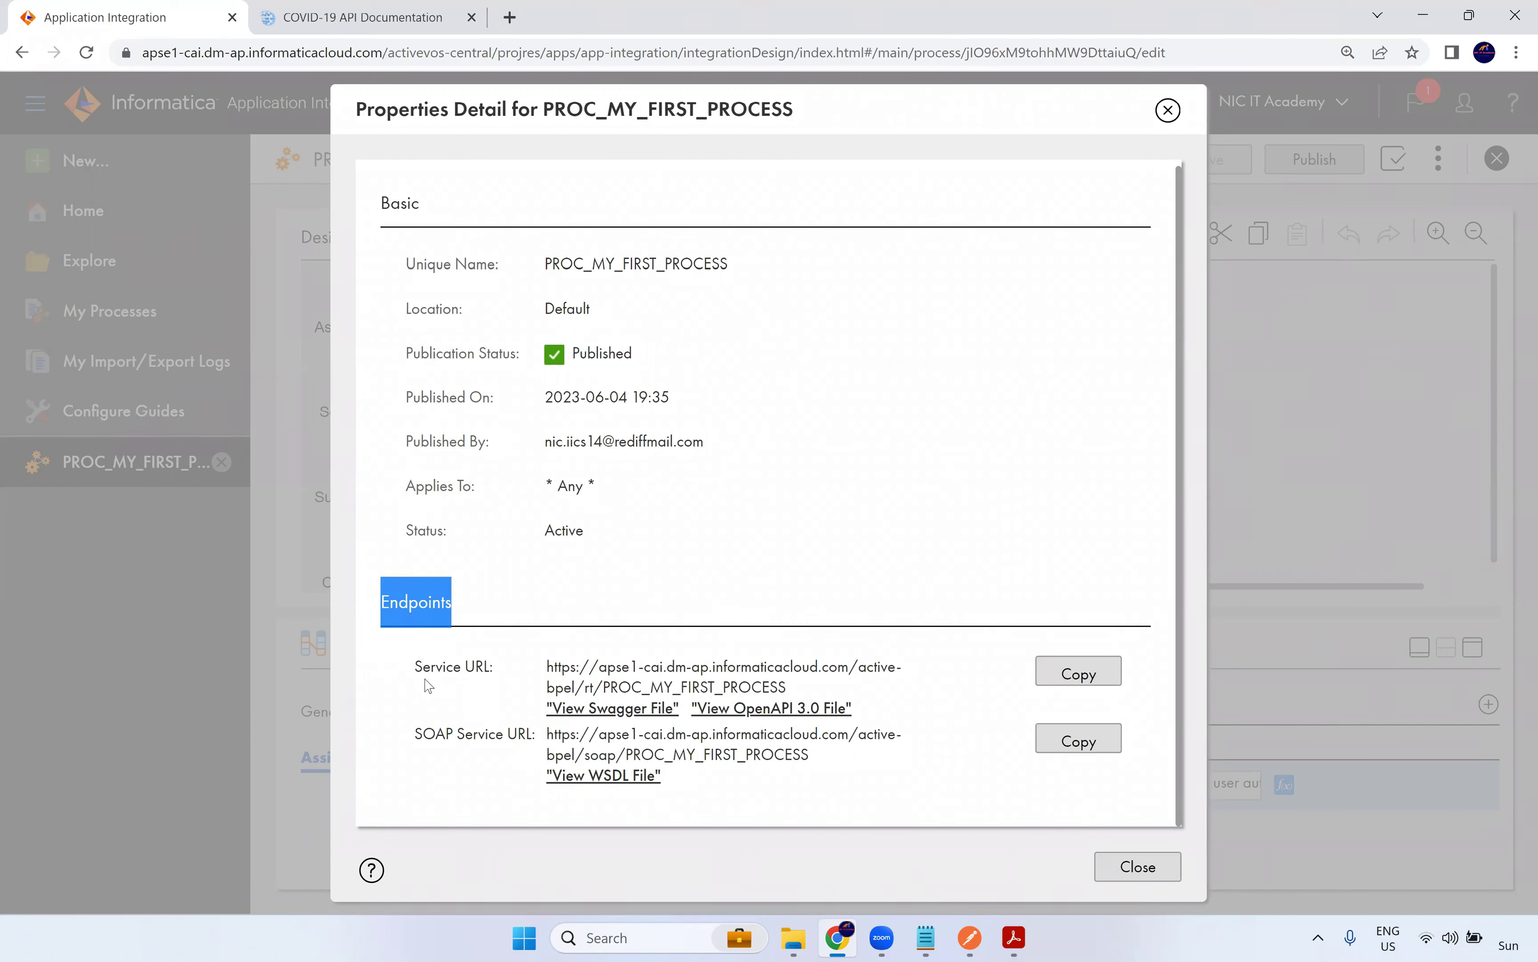
drag(419, 668, 491, 666)
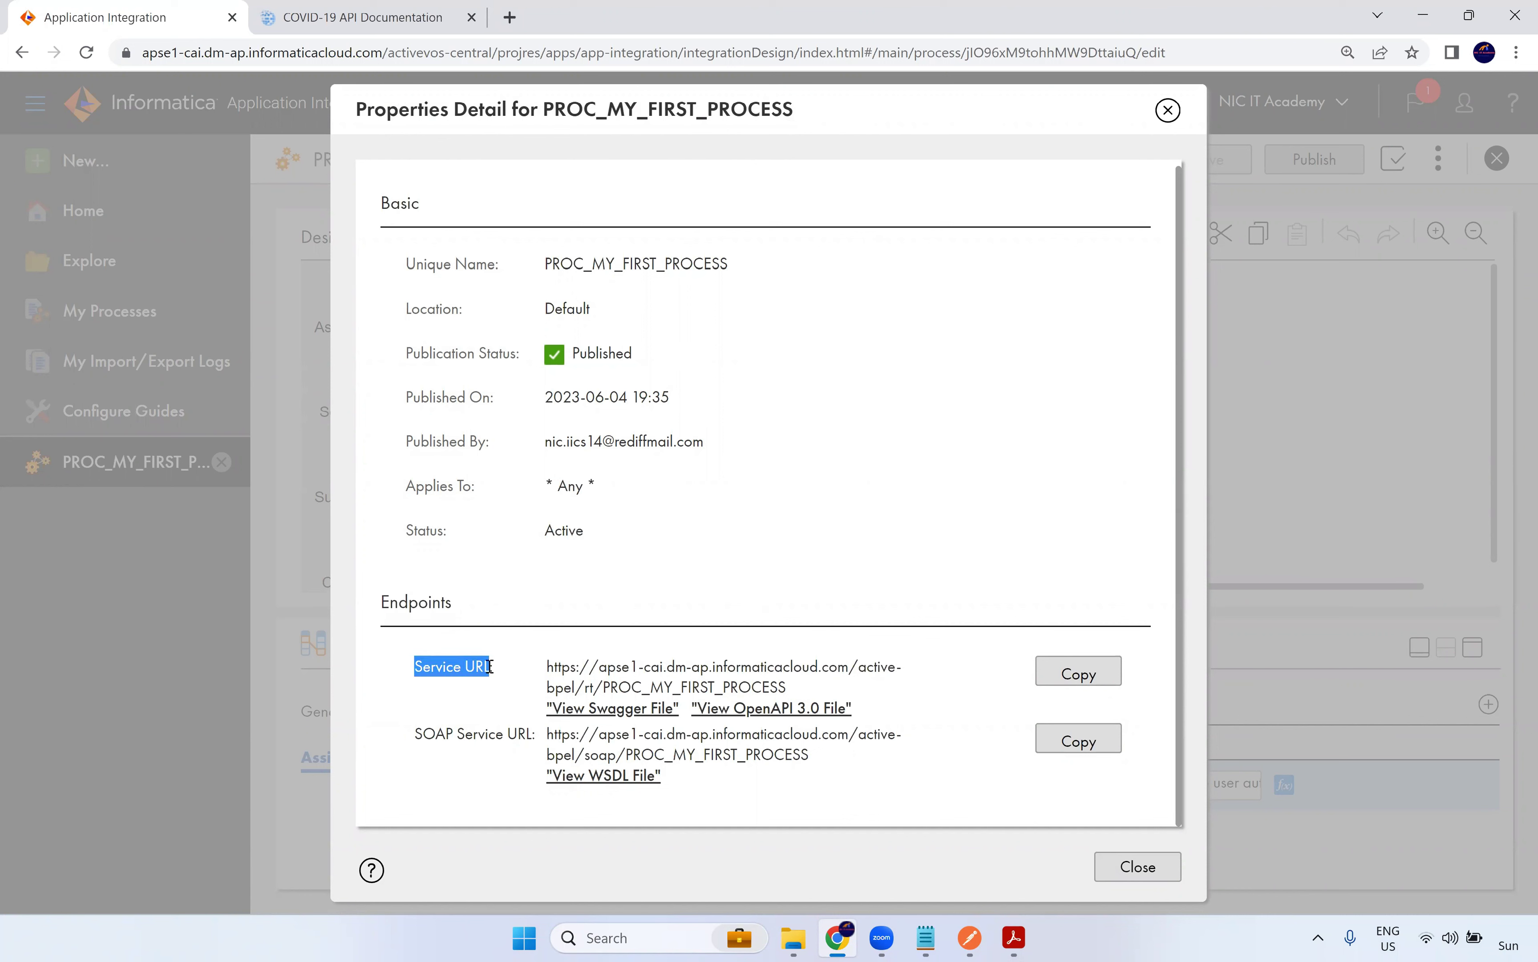
drag(417, 731, 530, 733)
drag(494, 663, 407, 669)
click(386, 31)
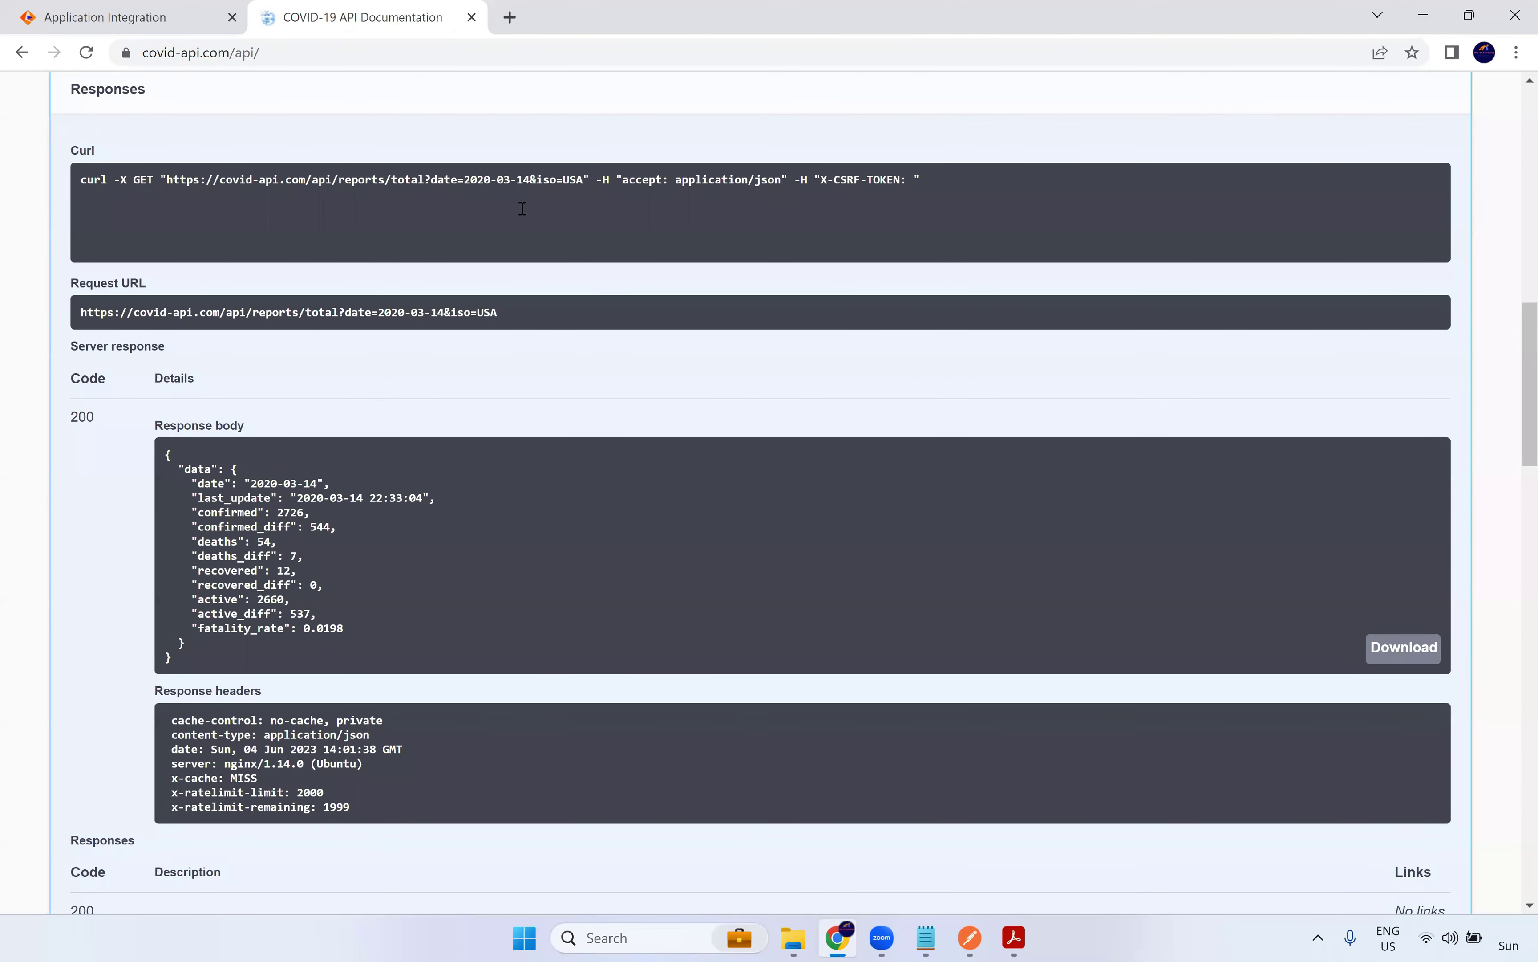
click(128, 17)
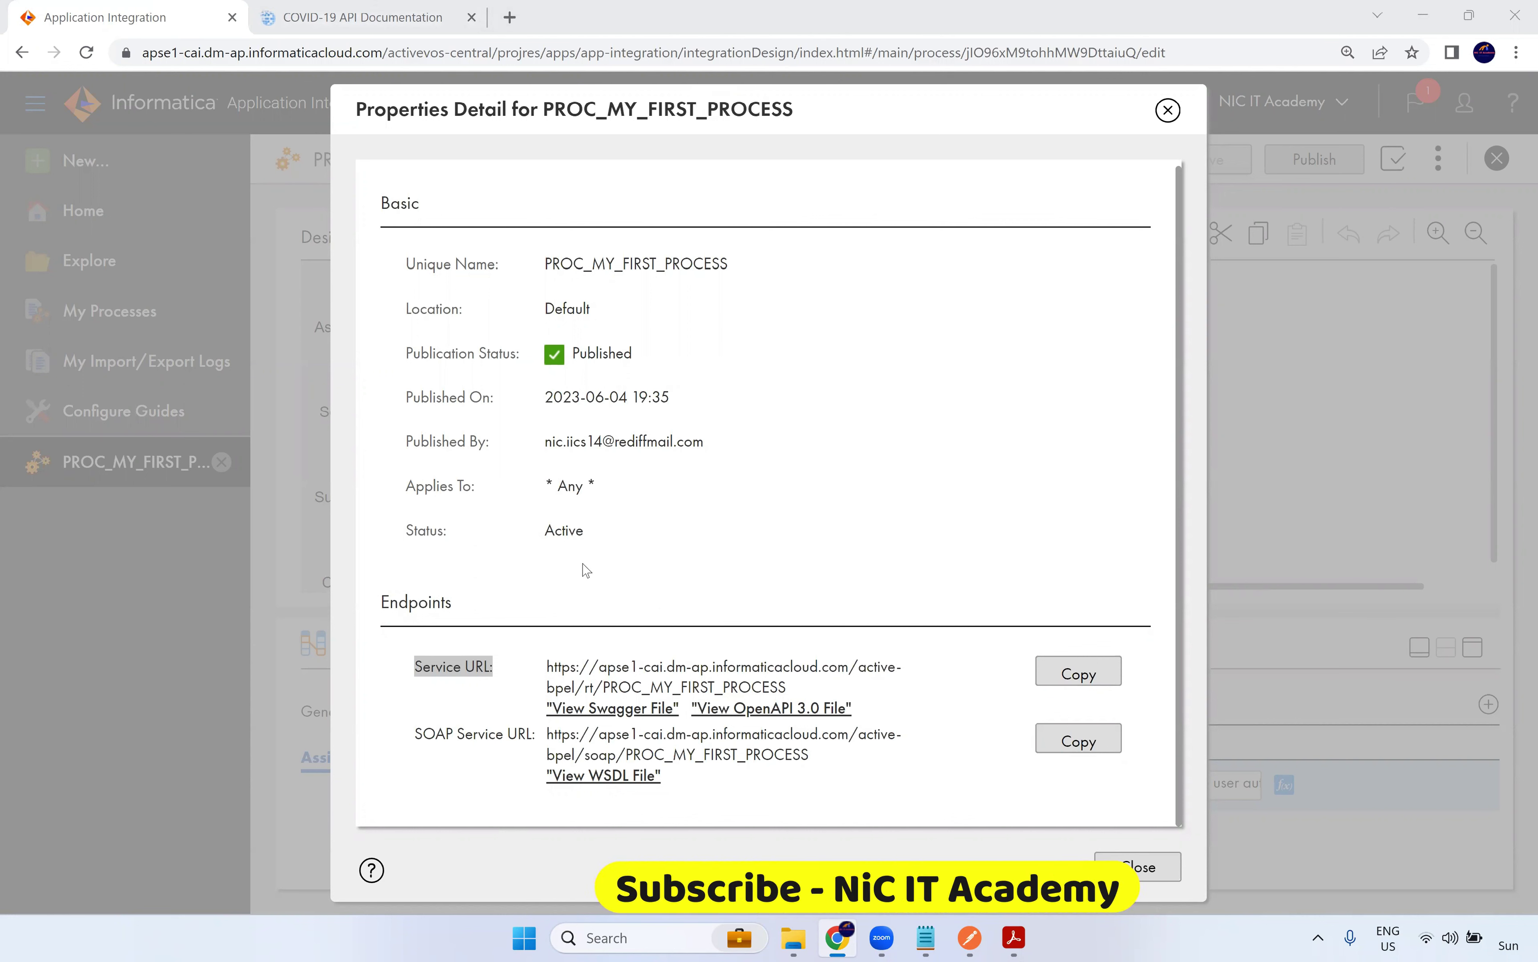
Copy the process's Service URL and paste it into the CAI Process notes in Notepad, below the sample URL with query parameters
drag(792, 690, 545, 673)
key(ctrl+c)
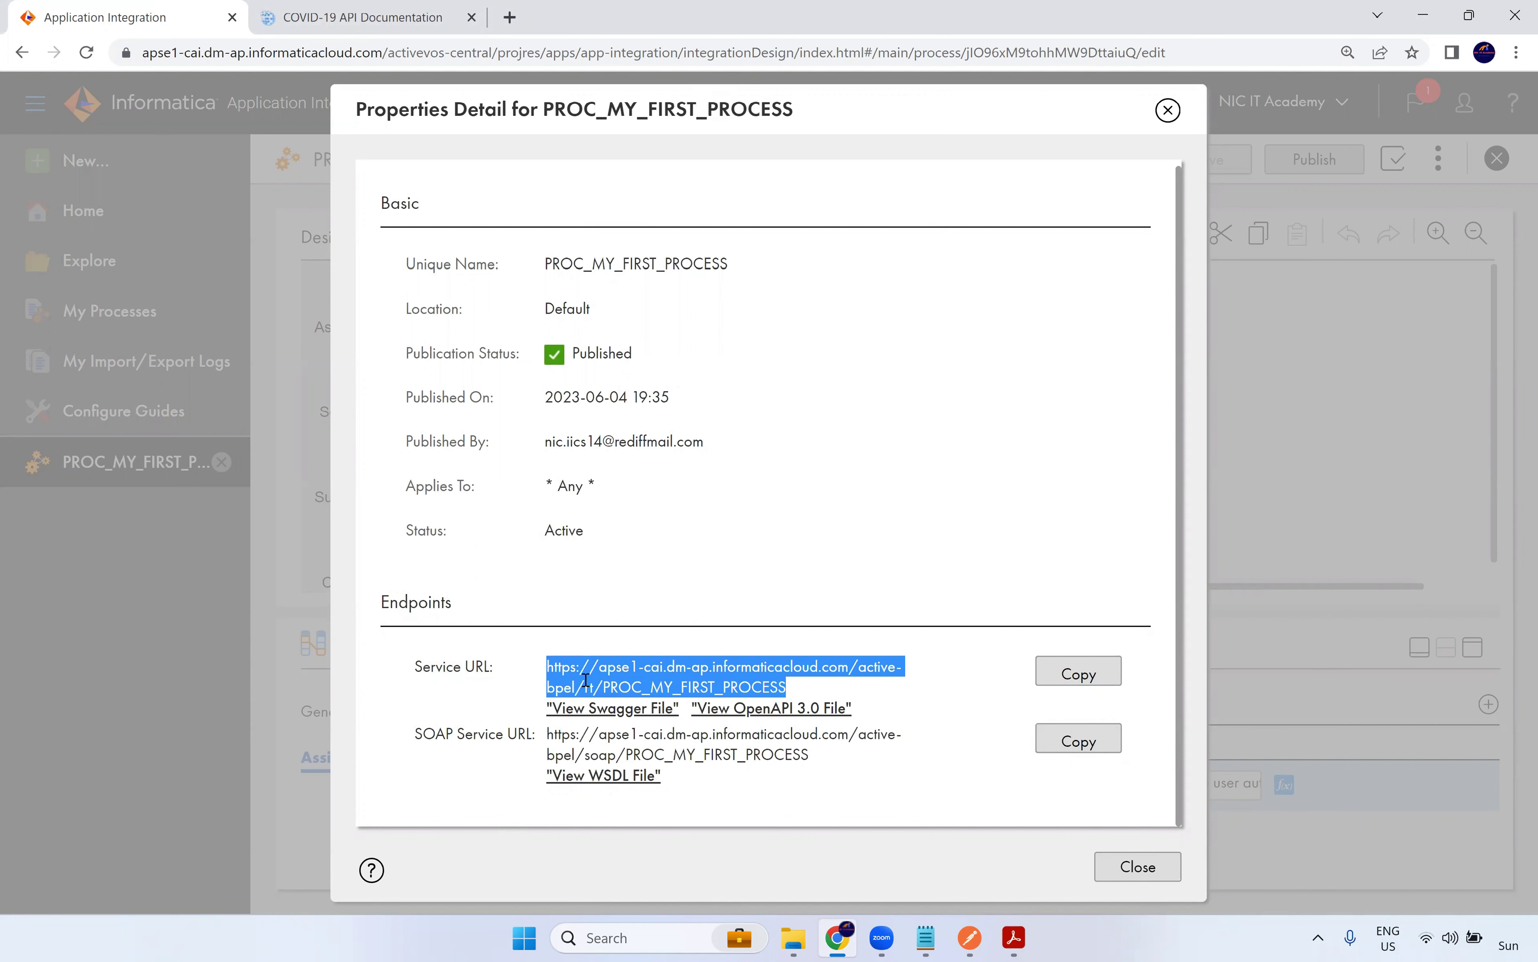
mouse_move(925, 937)
click(966, 763)
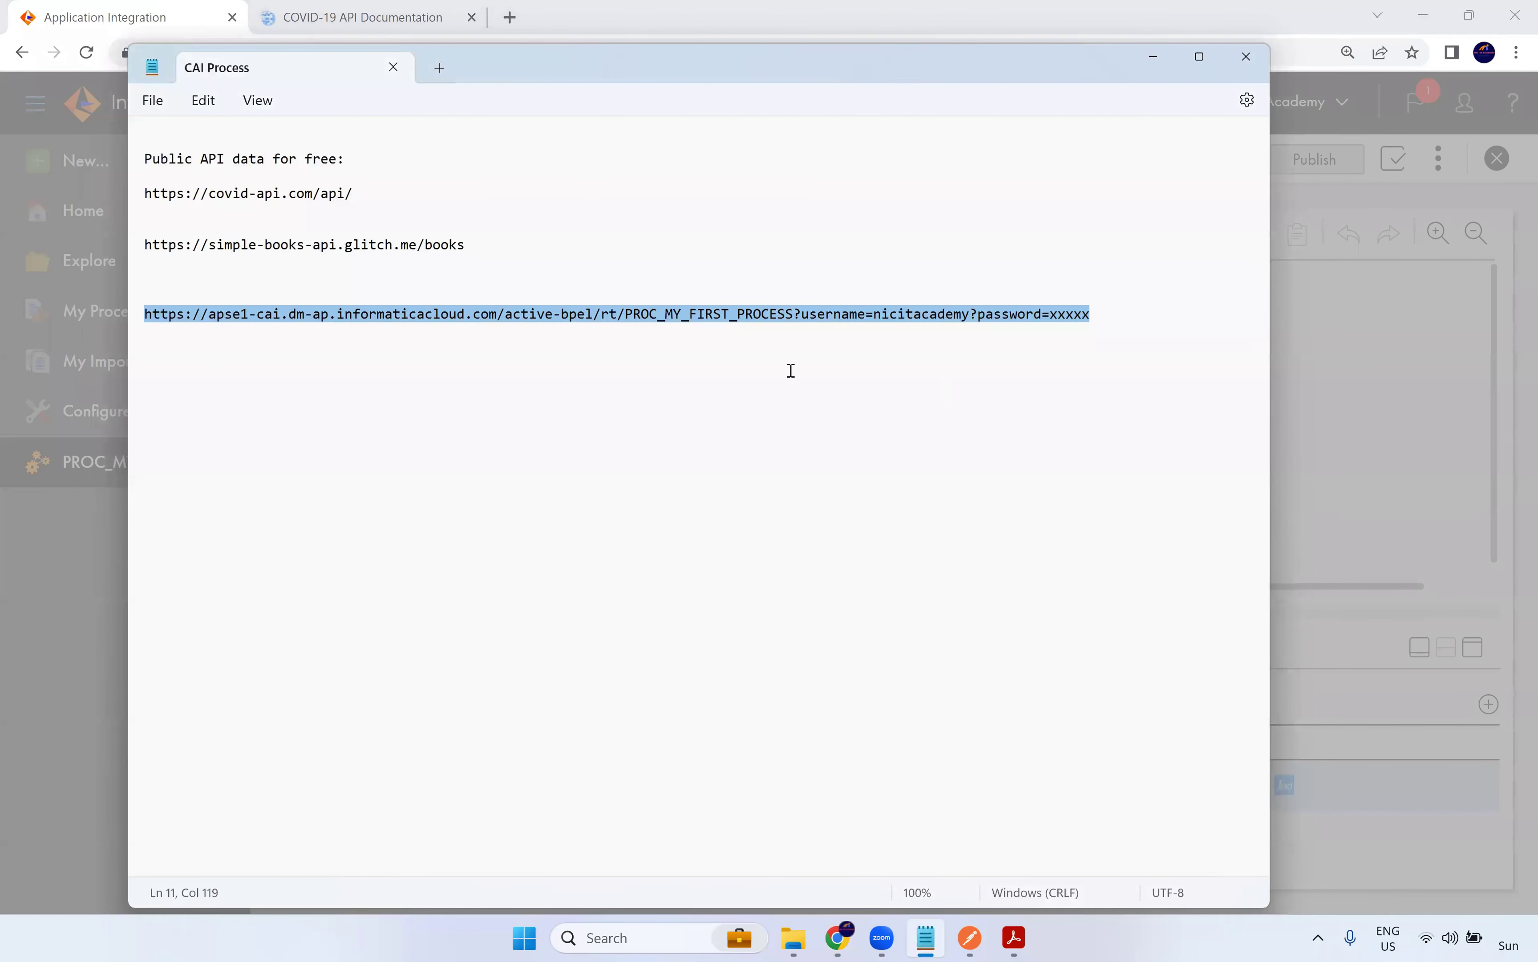
click(791, 371)
click(1091, 314)
key(Return)
key(Return)
key(ctrl+v)
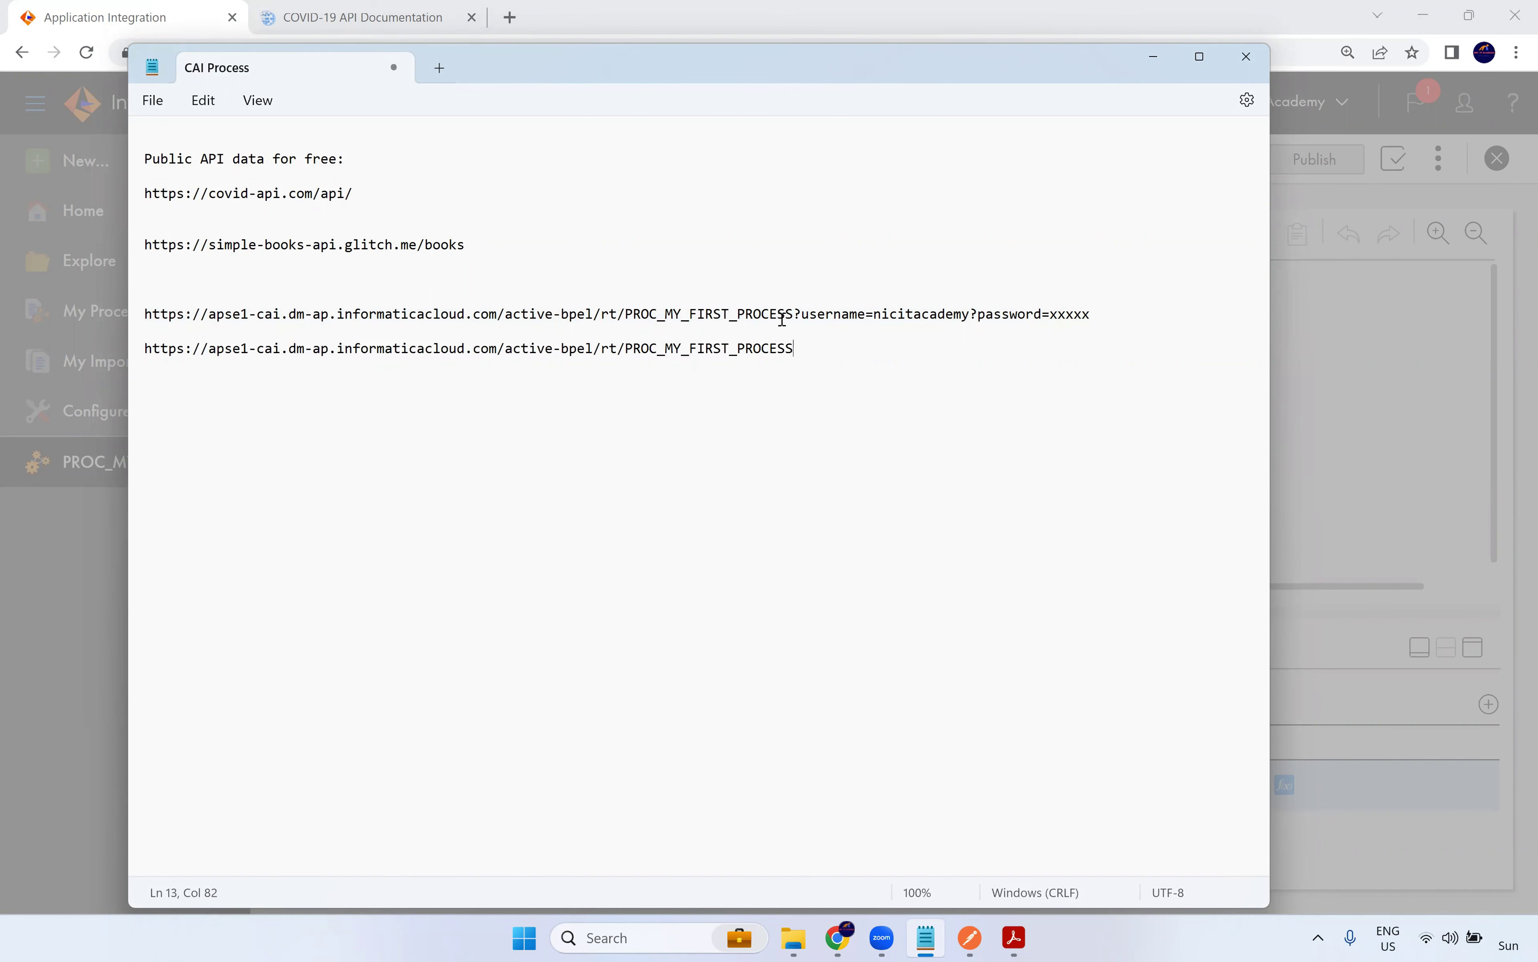
Copy the ?username=nicitacademy parameter from the sample URL and append it to the pasted Service URL in the CAI Process notes
drag(795, 314, 973, 313)
key(ctrl+c)
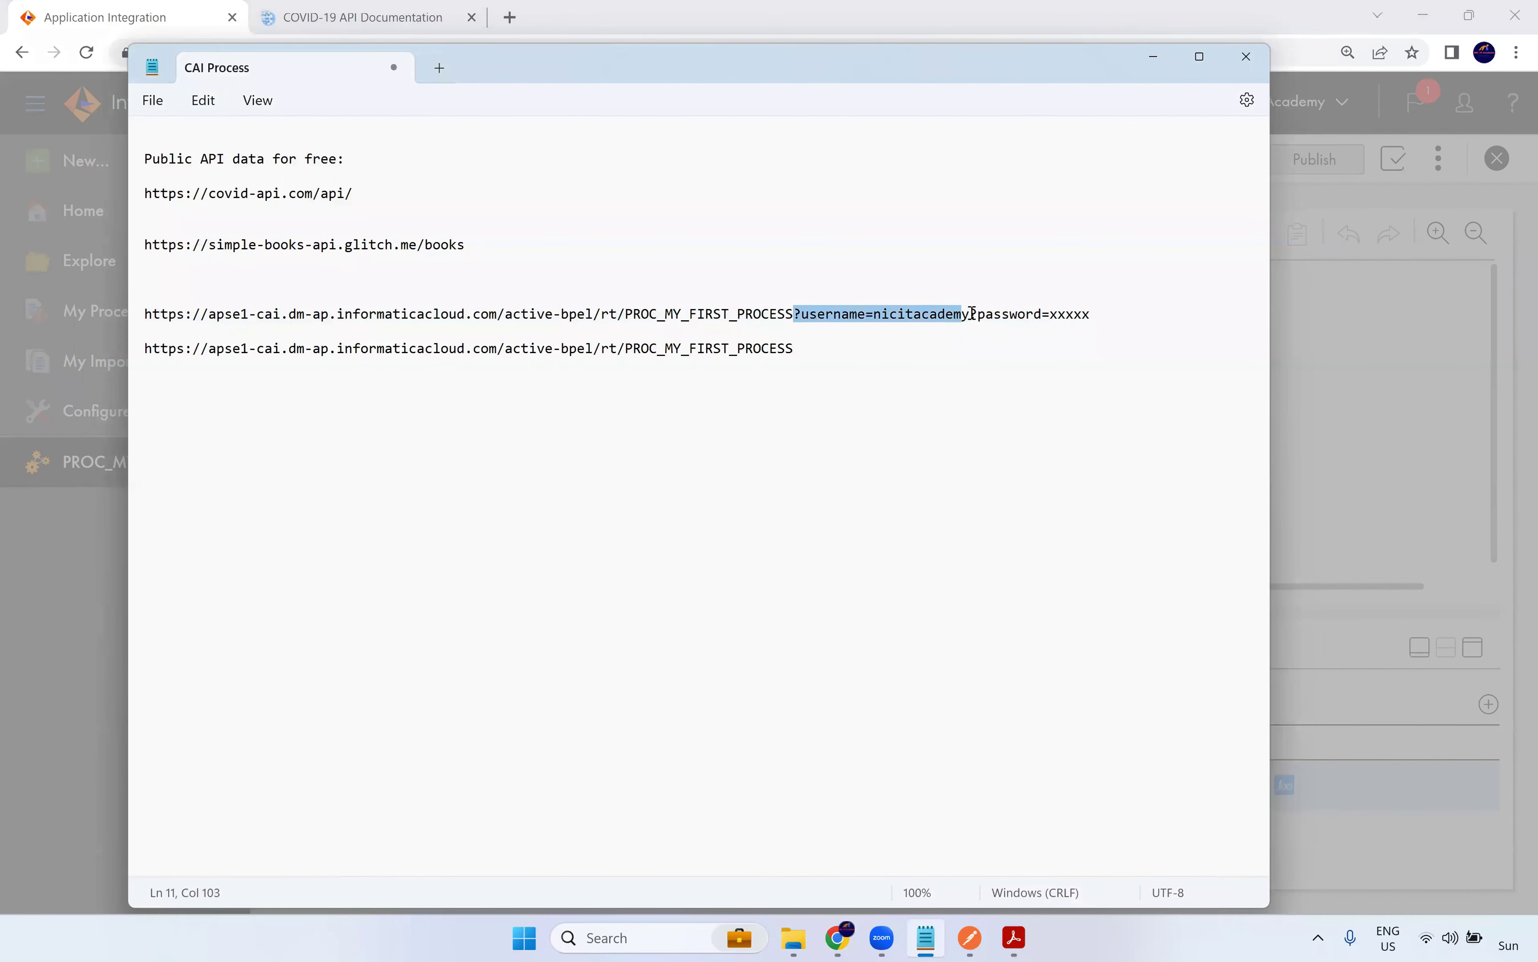
click(822, 350)
key(ctrl+v)
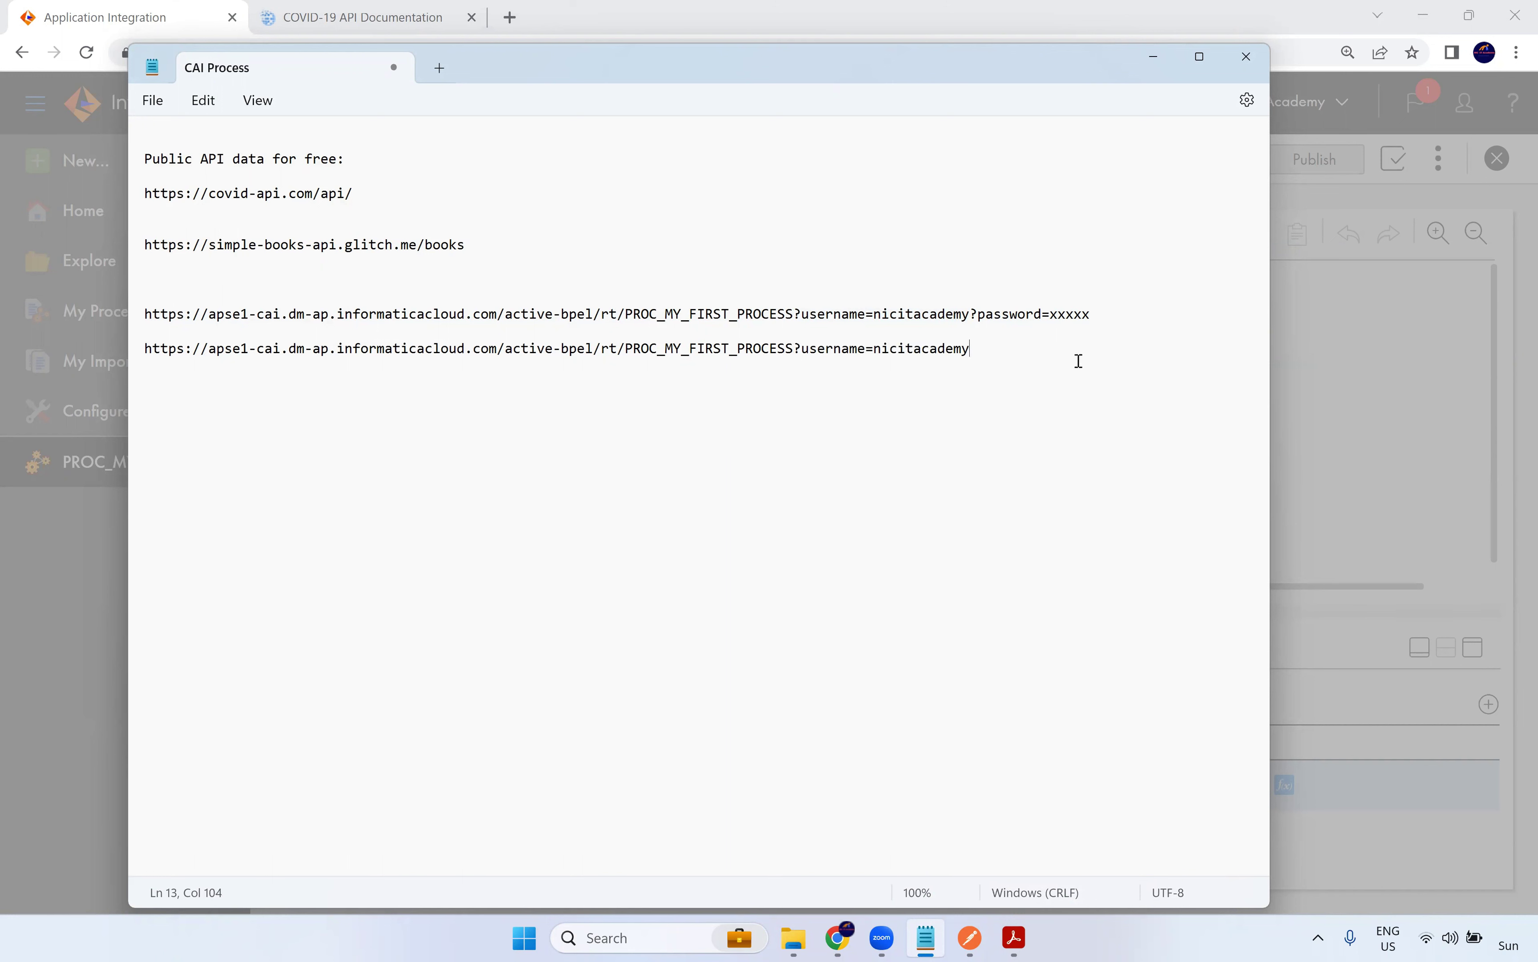
drag(871, 344, 95, 349)
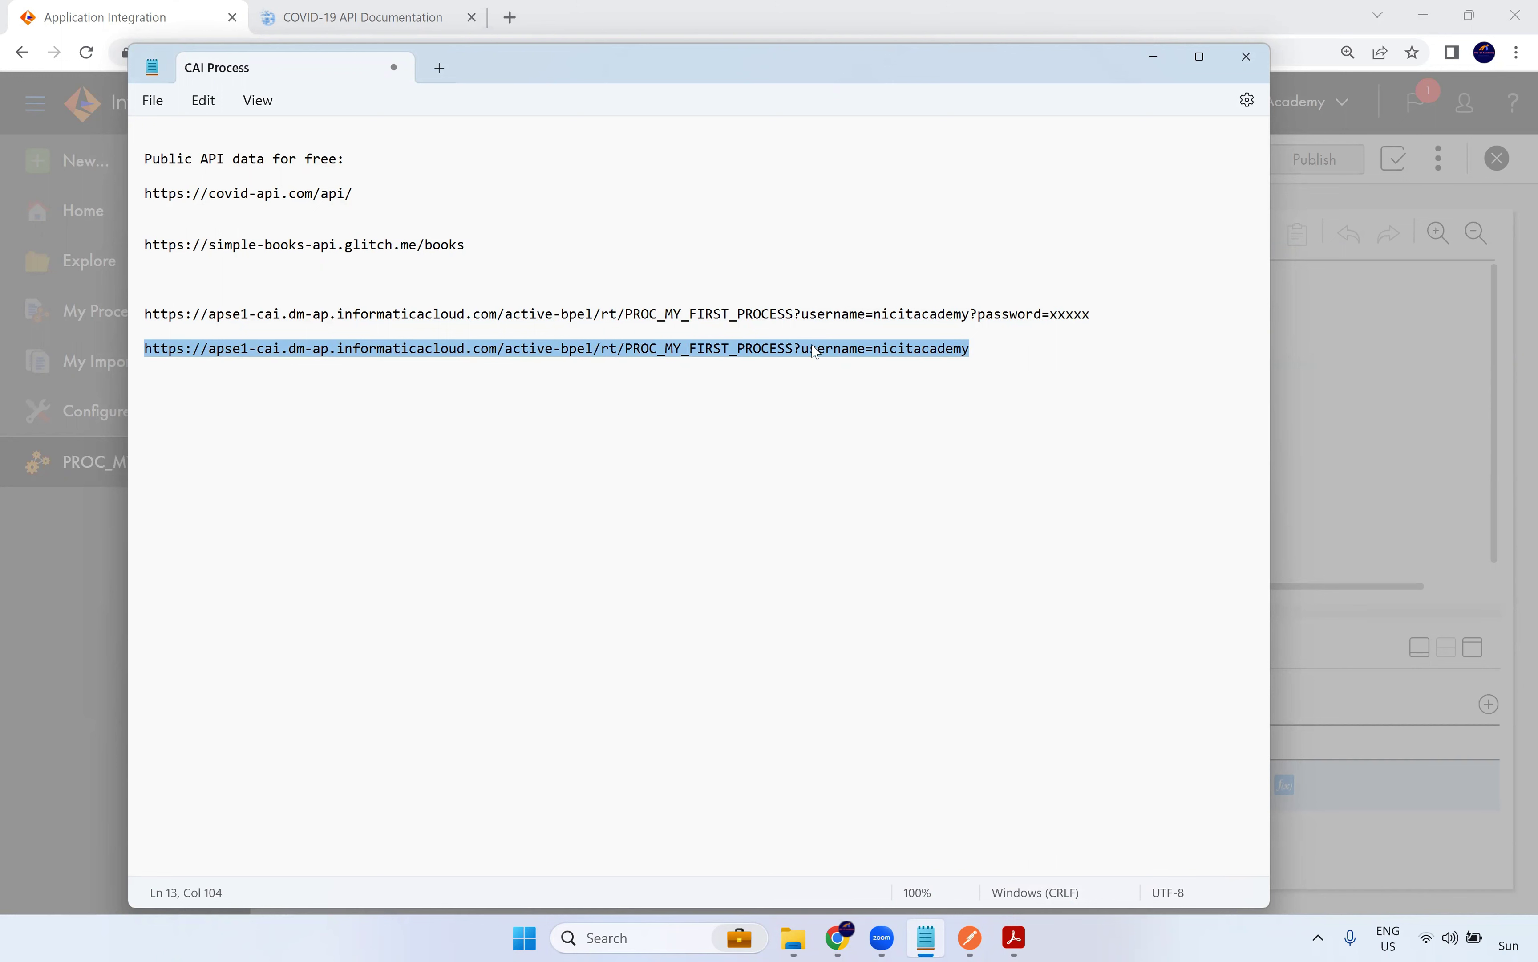
click(798, 349)
drag(801, 349, 970, 354)
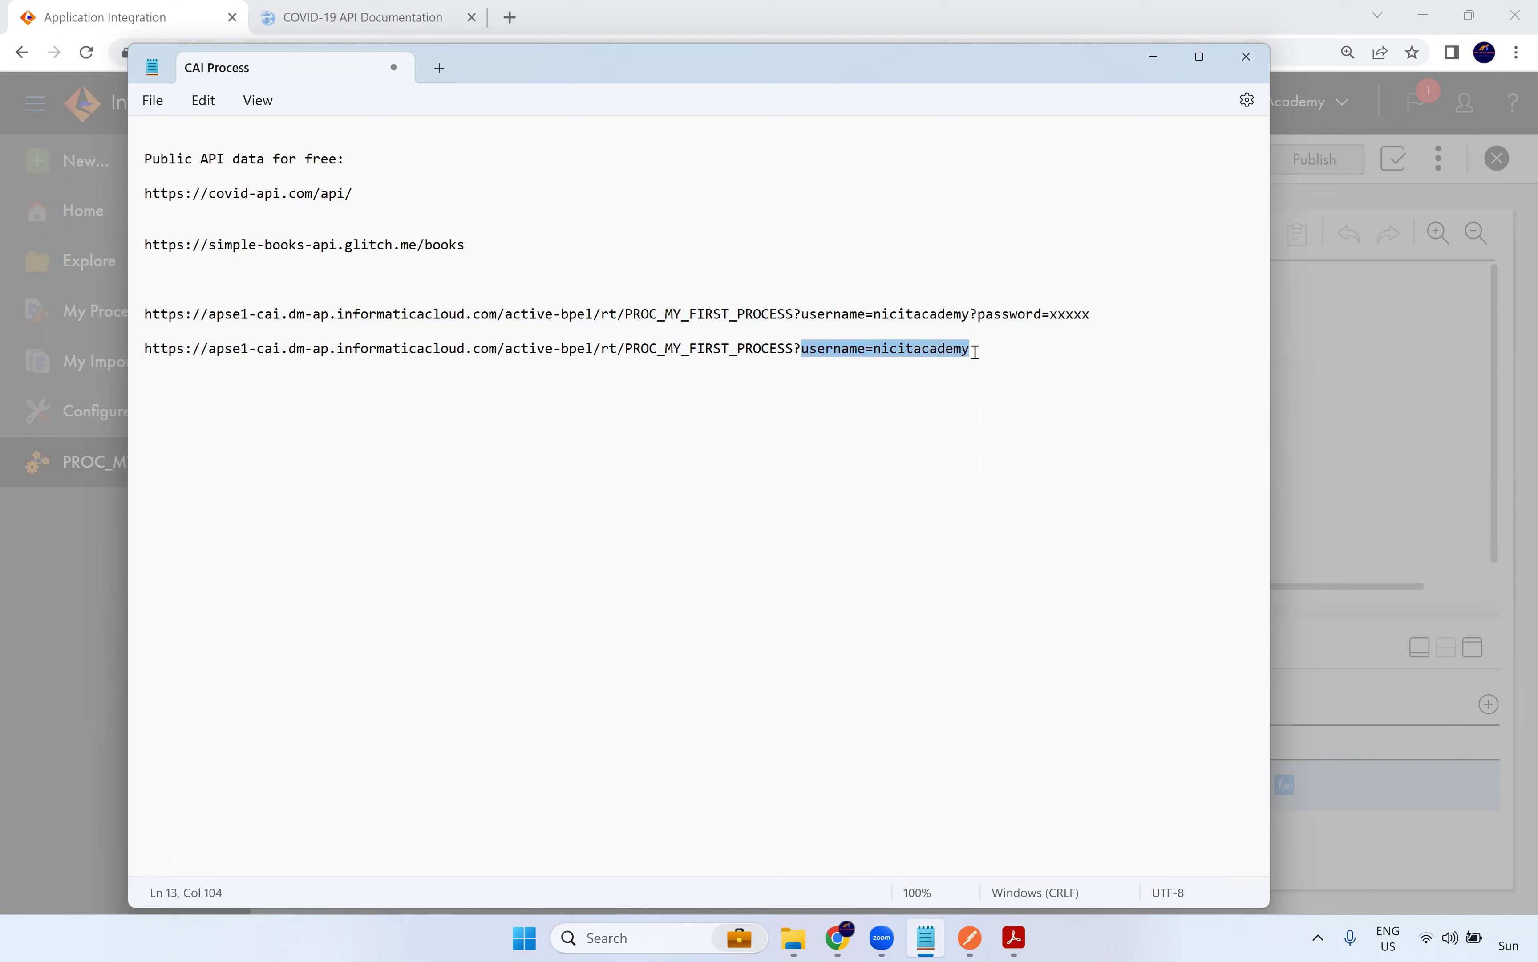
click(972, 351)
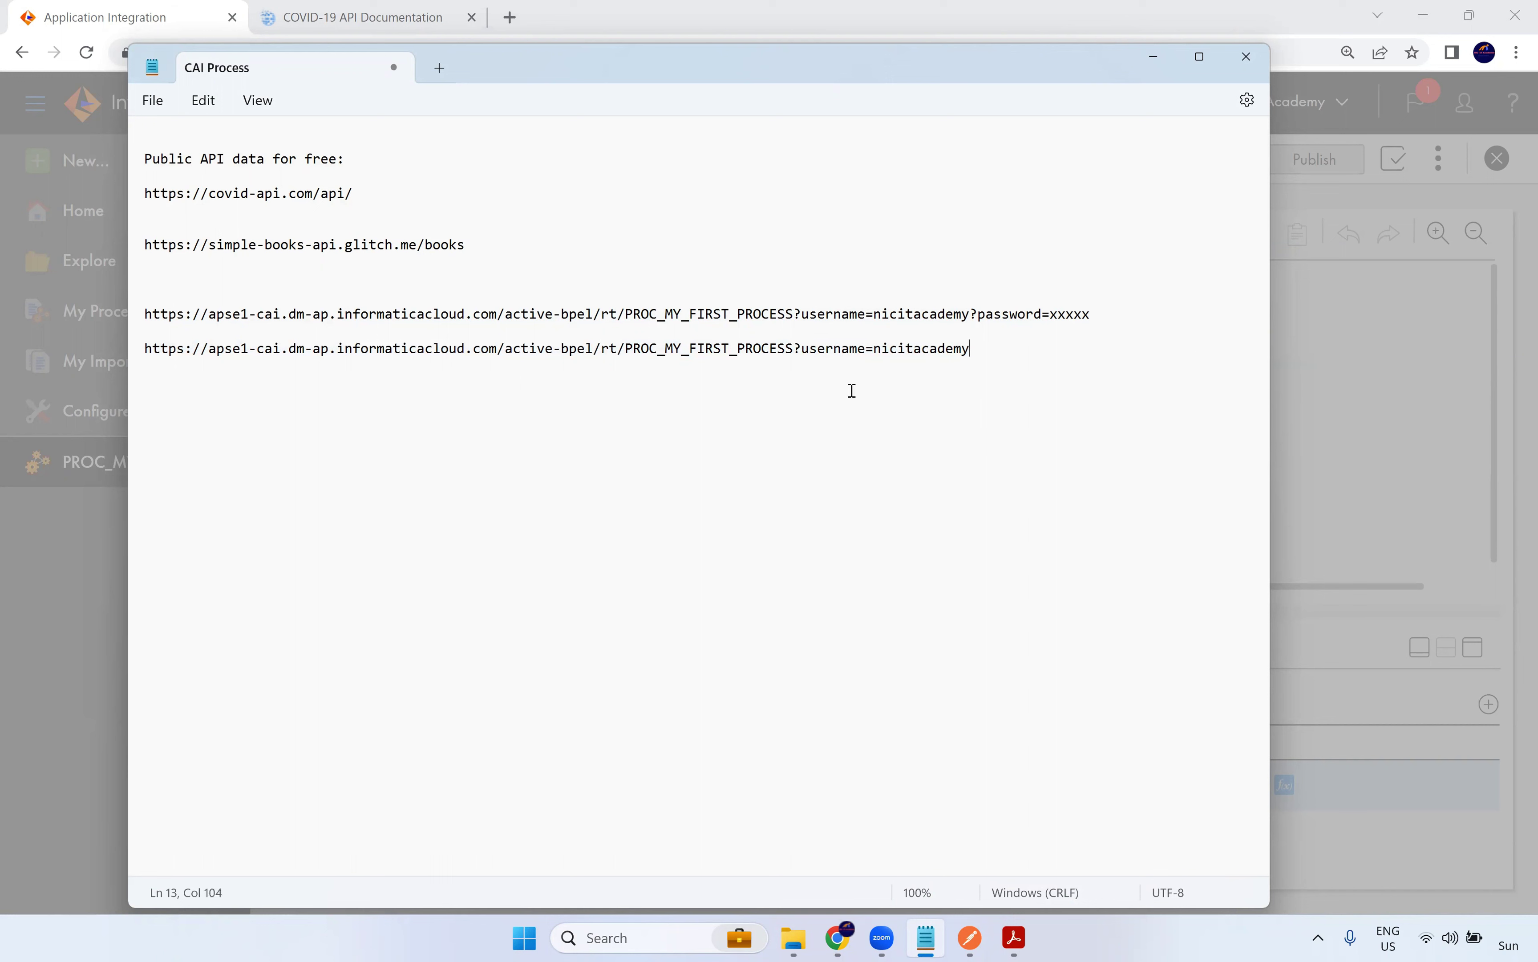
Copy the full Service URL with ?username=nicitacademy from the notes and open it in a new Chrome tab
drag(973, 349, 137, 350)
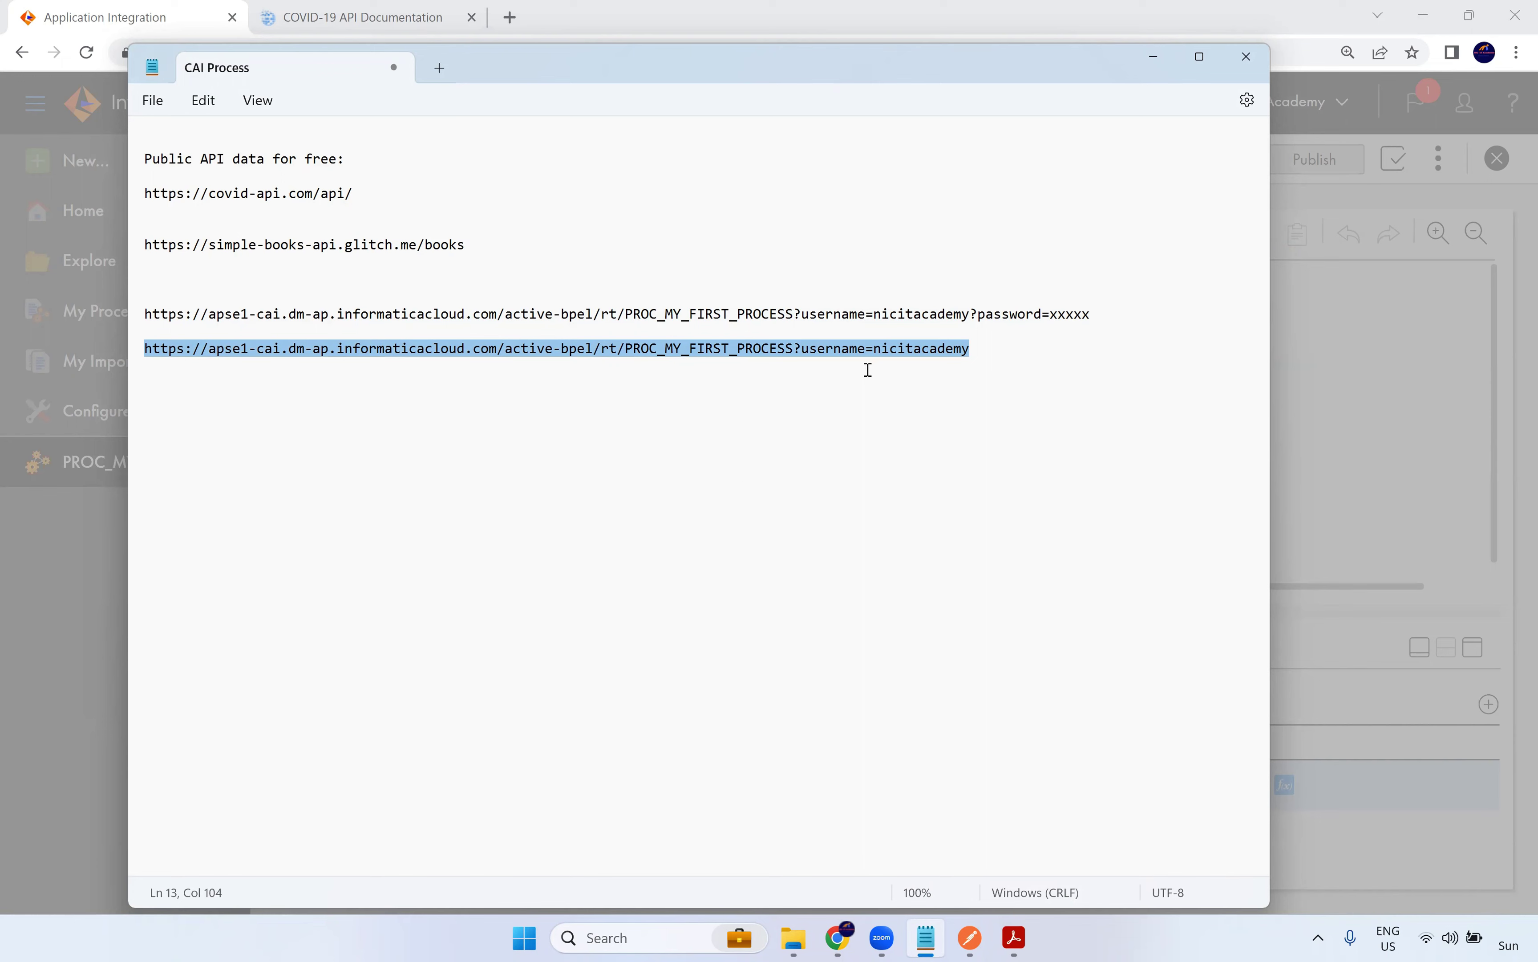
click(838, 938)
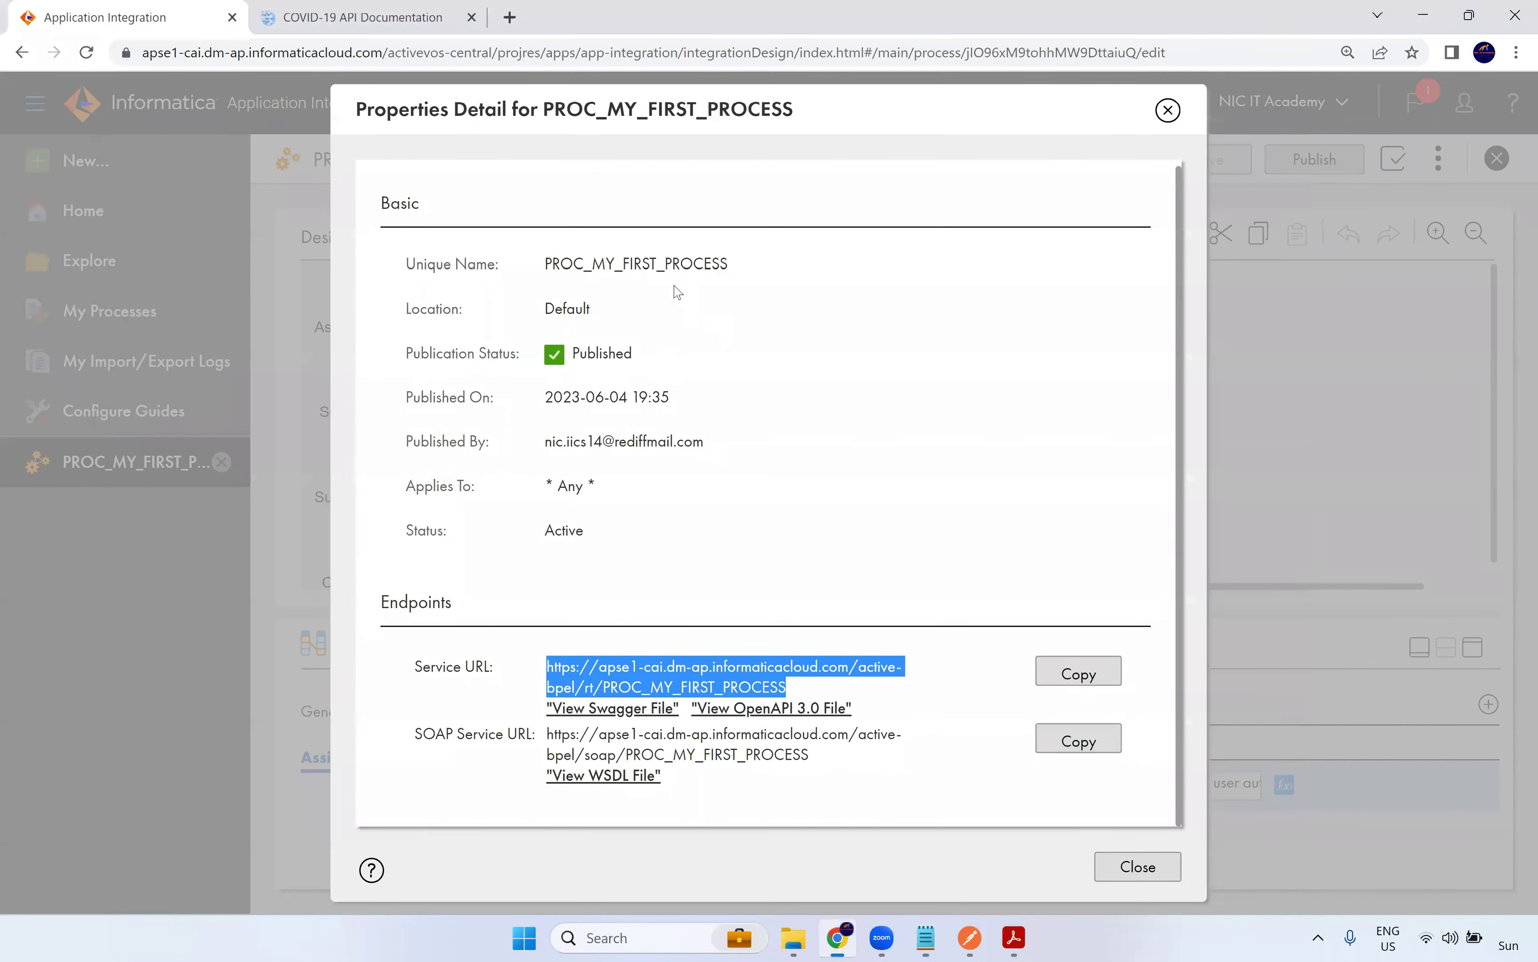
click(509, 17)
key(ctrl+v)
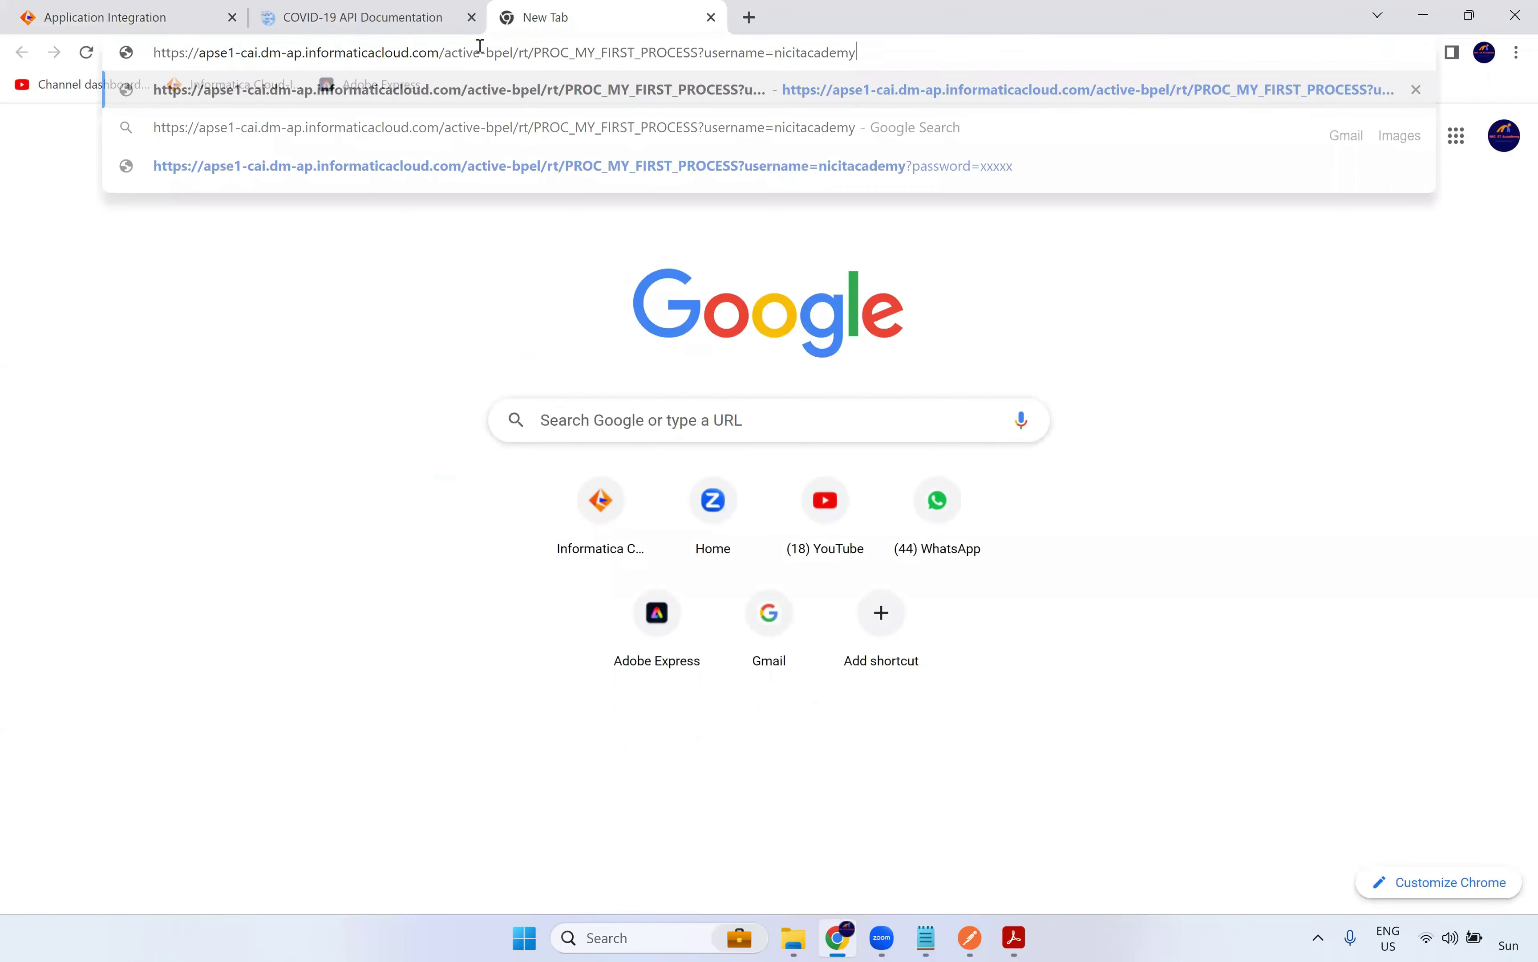
key(Return)
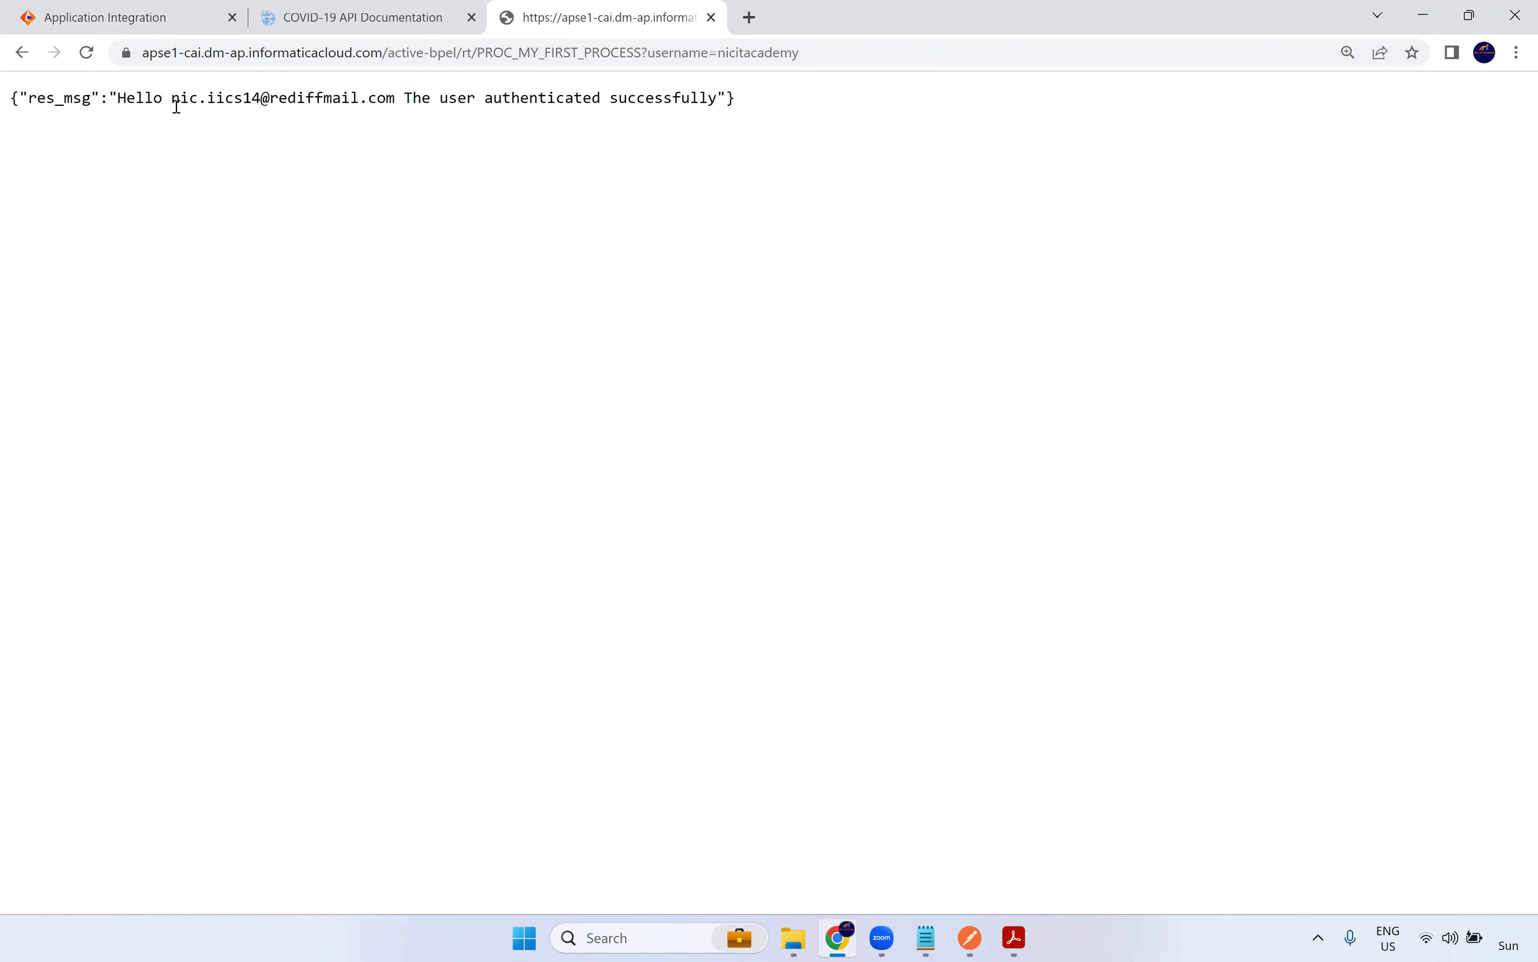
Examine the returned res_msg text and compare it with the username value in the request URL
drag(185, 99, 394, 104)
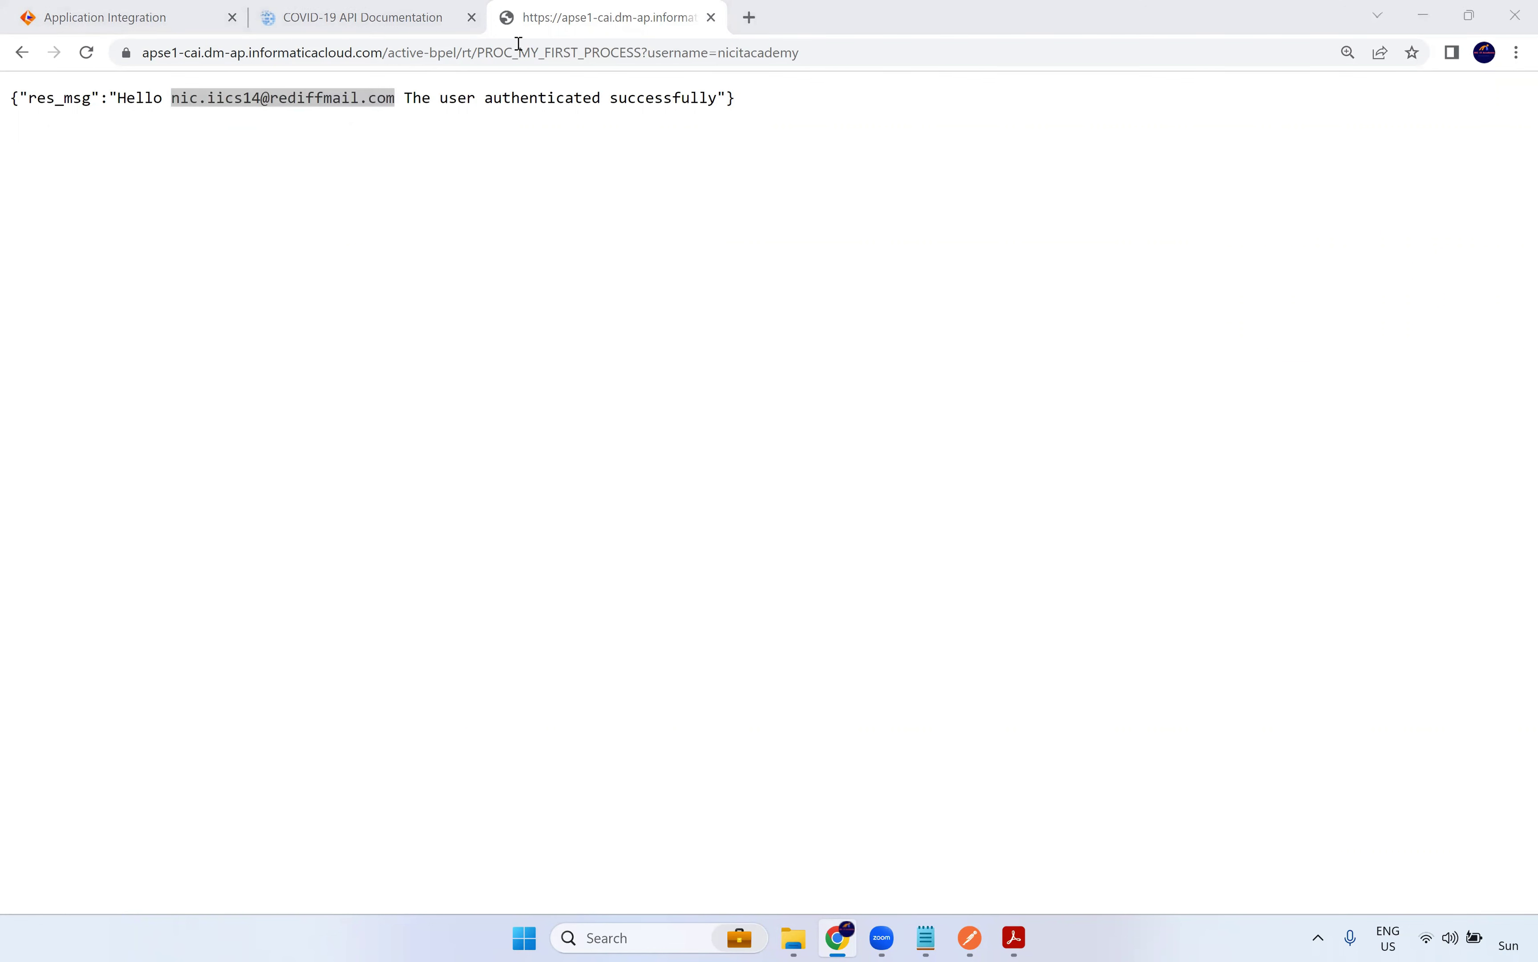
click(264, 100)
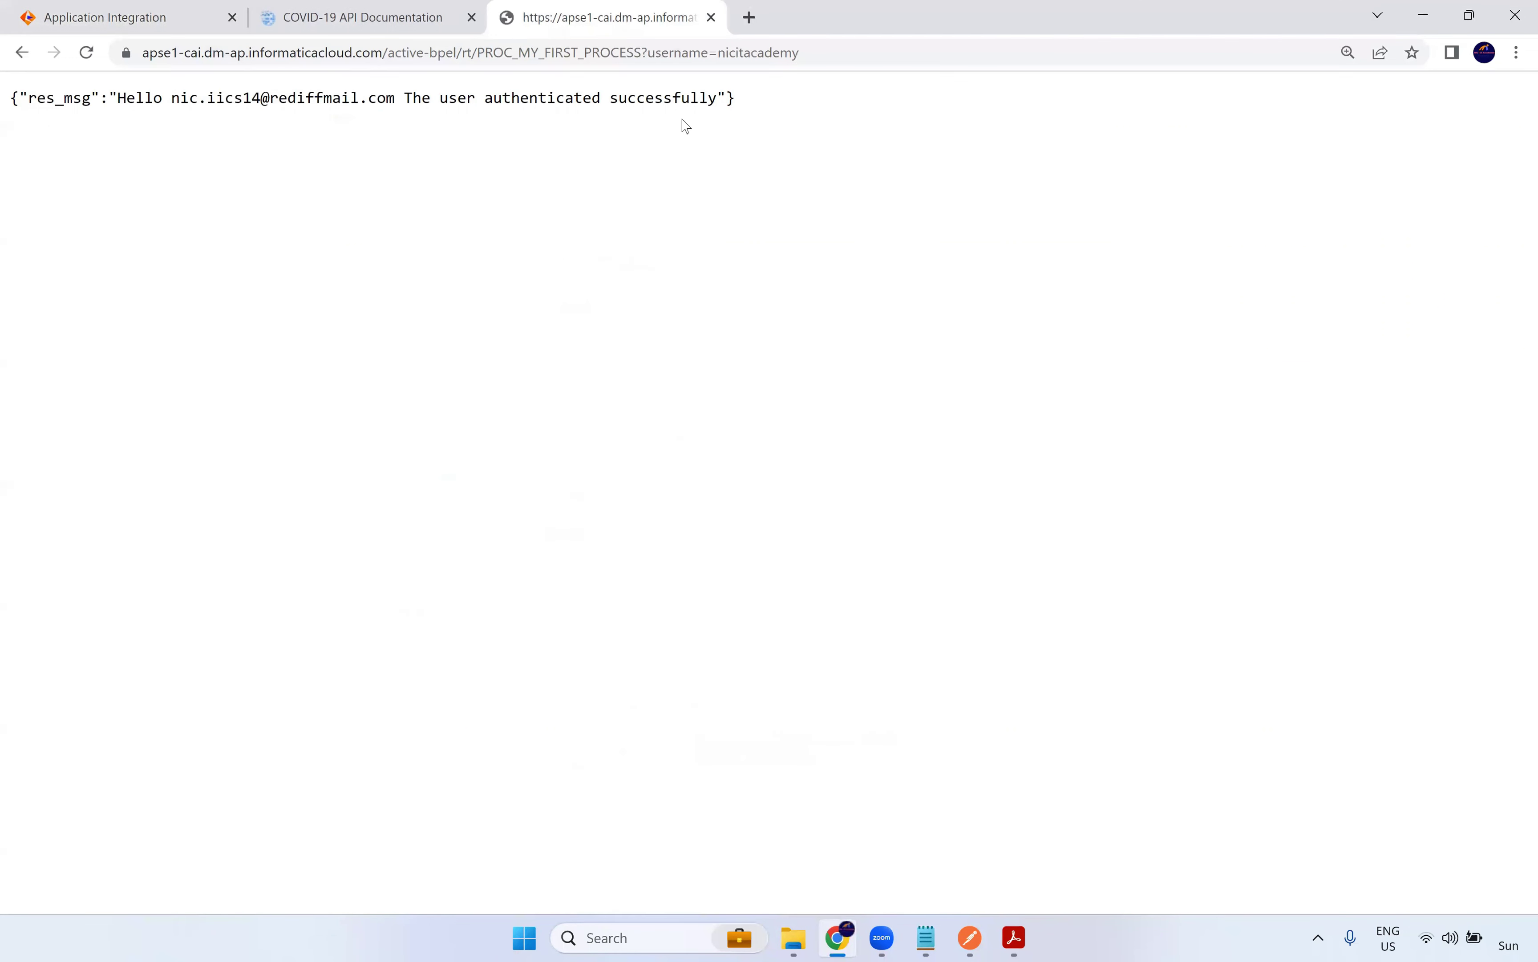
click(769, 52)
click(787, 50)
drag(761, 52, 852, 52)
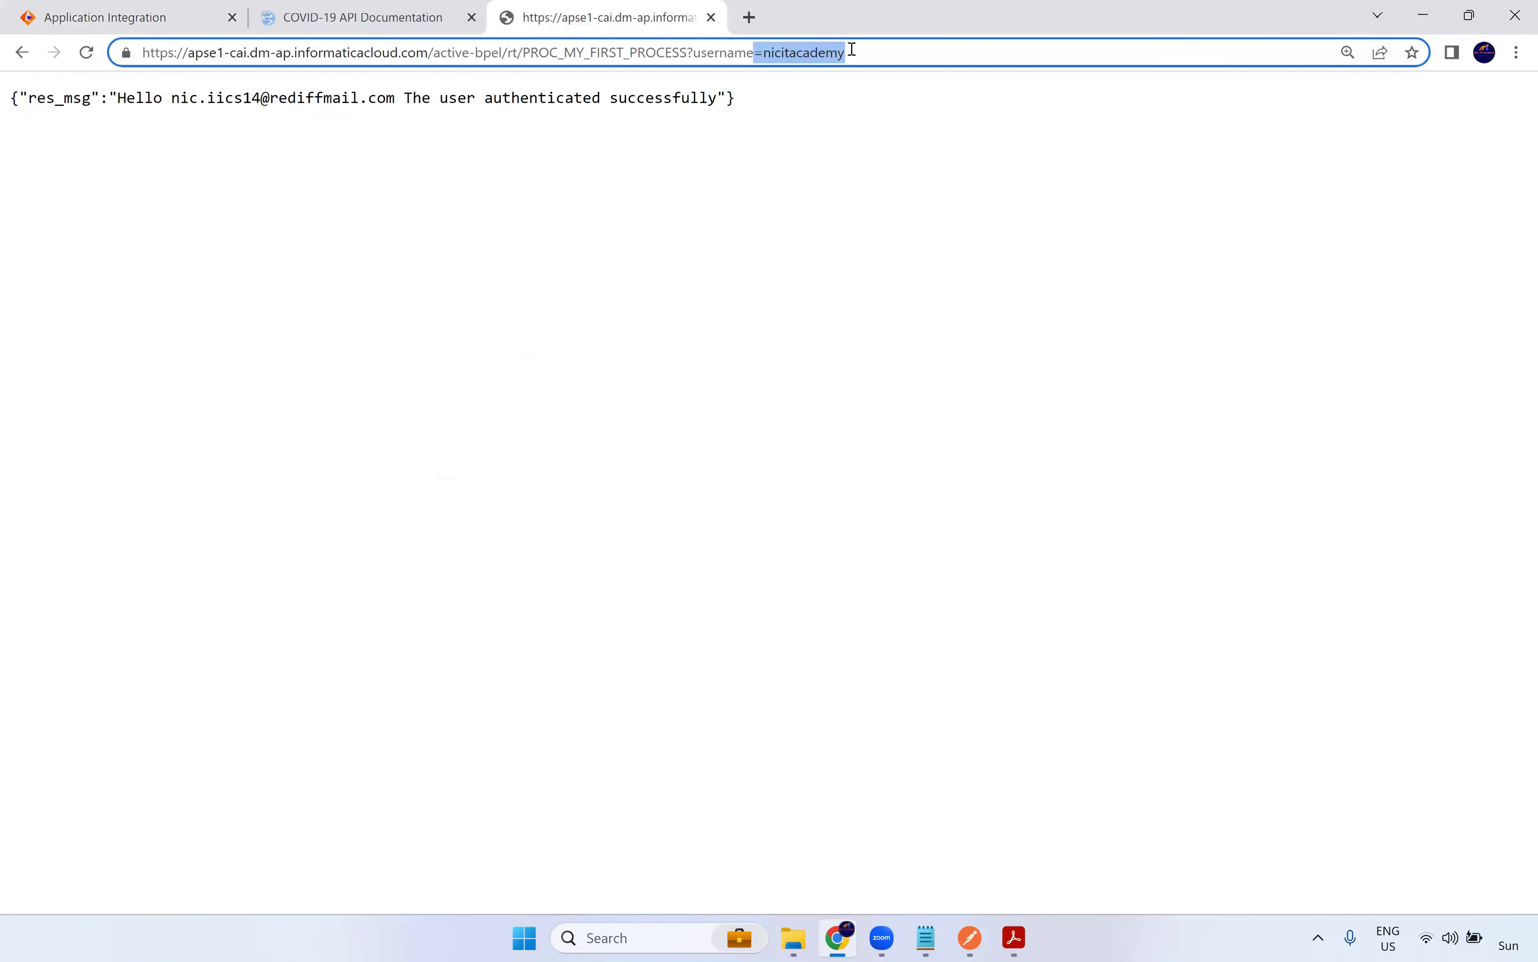
click(209, 121)
drag(172, 97, 396, 102)
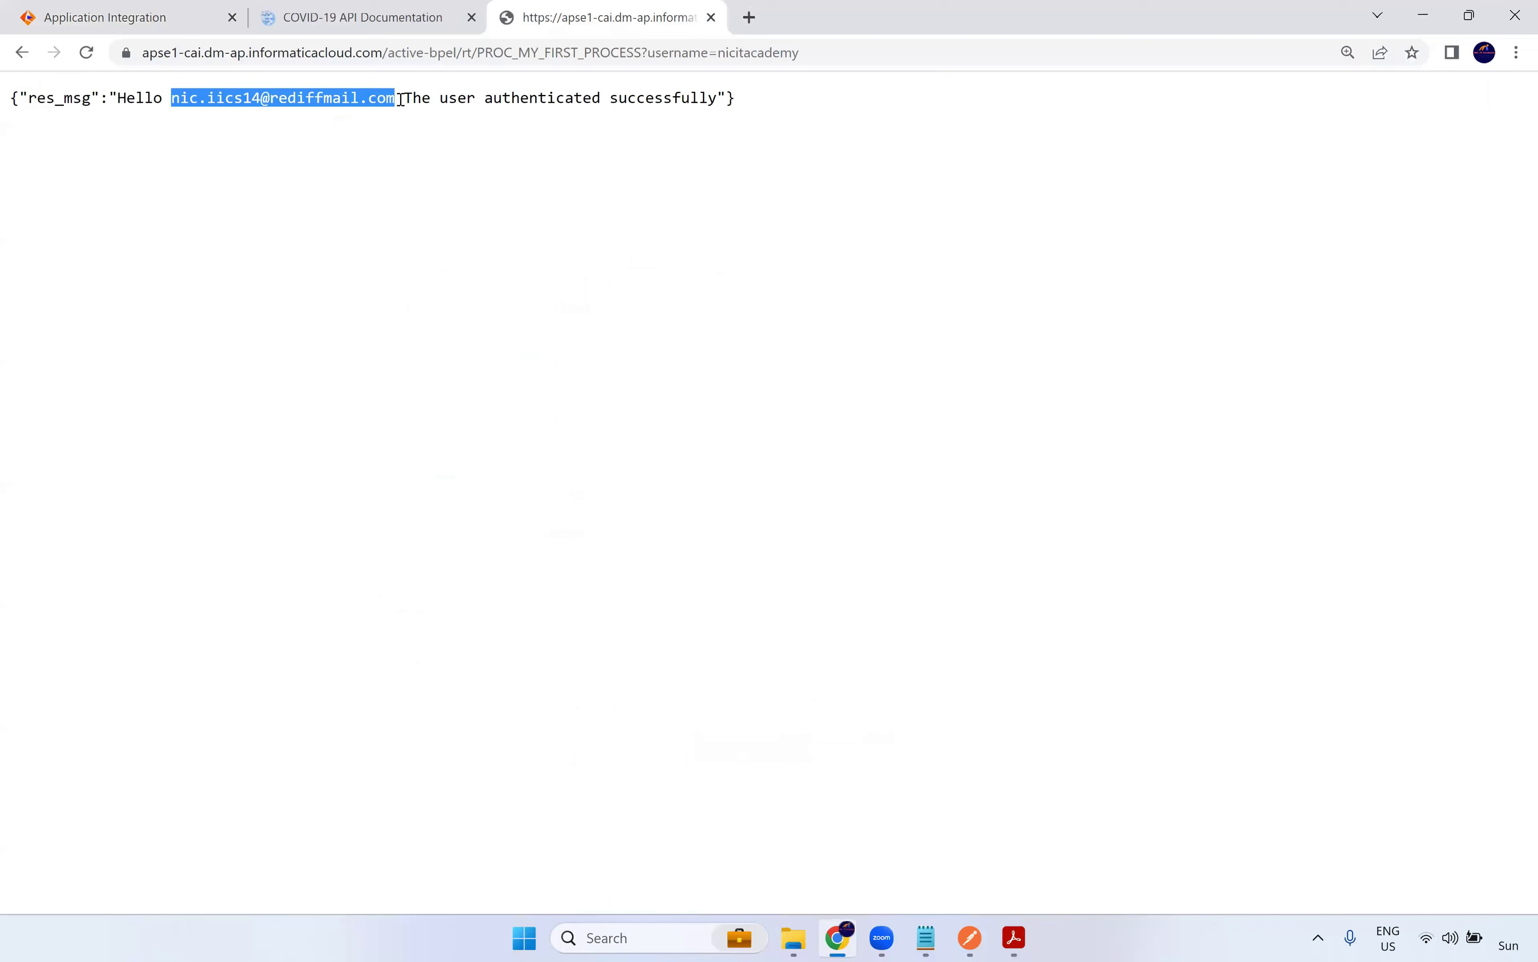
drag(715, 98, 394, 97)
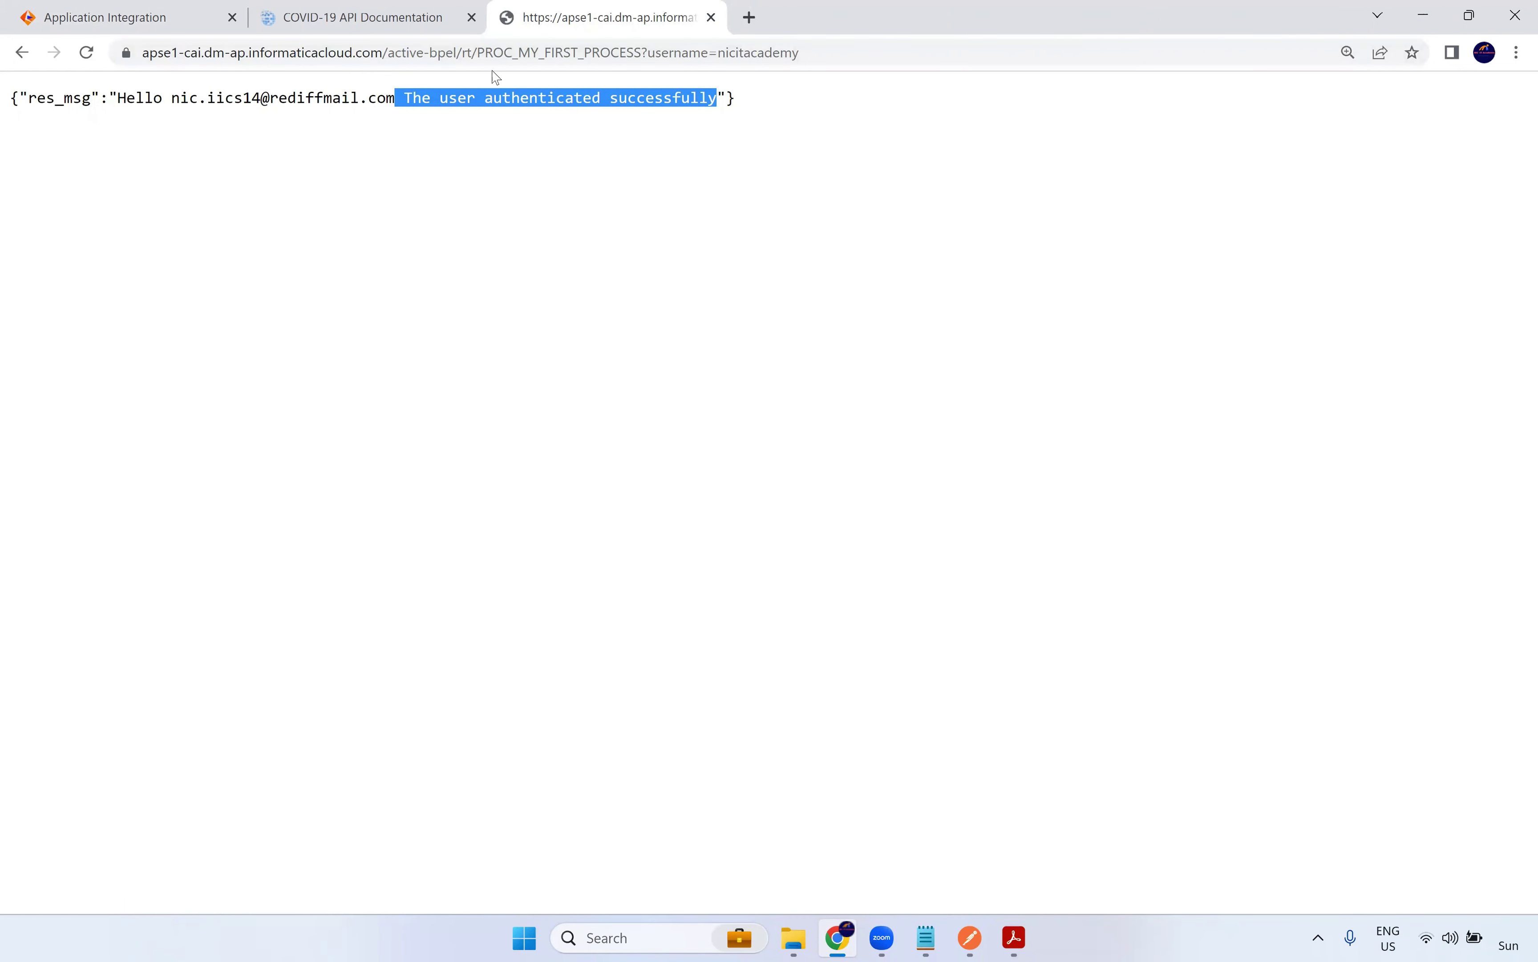
click(491, 53)
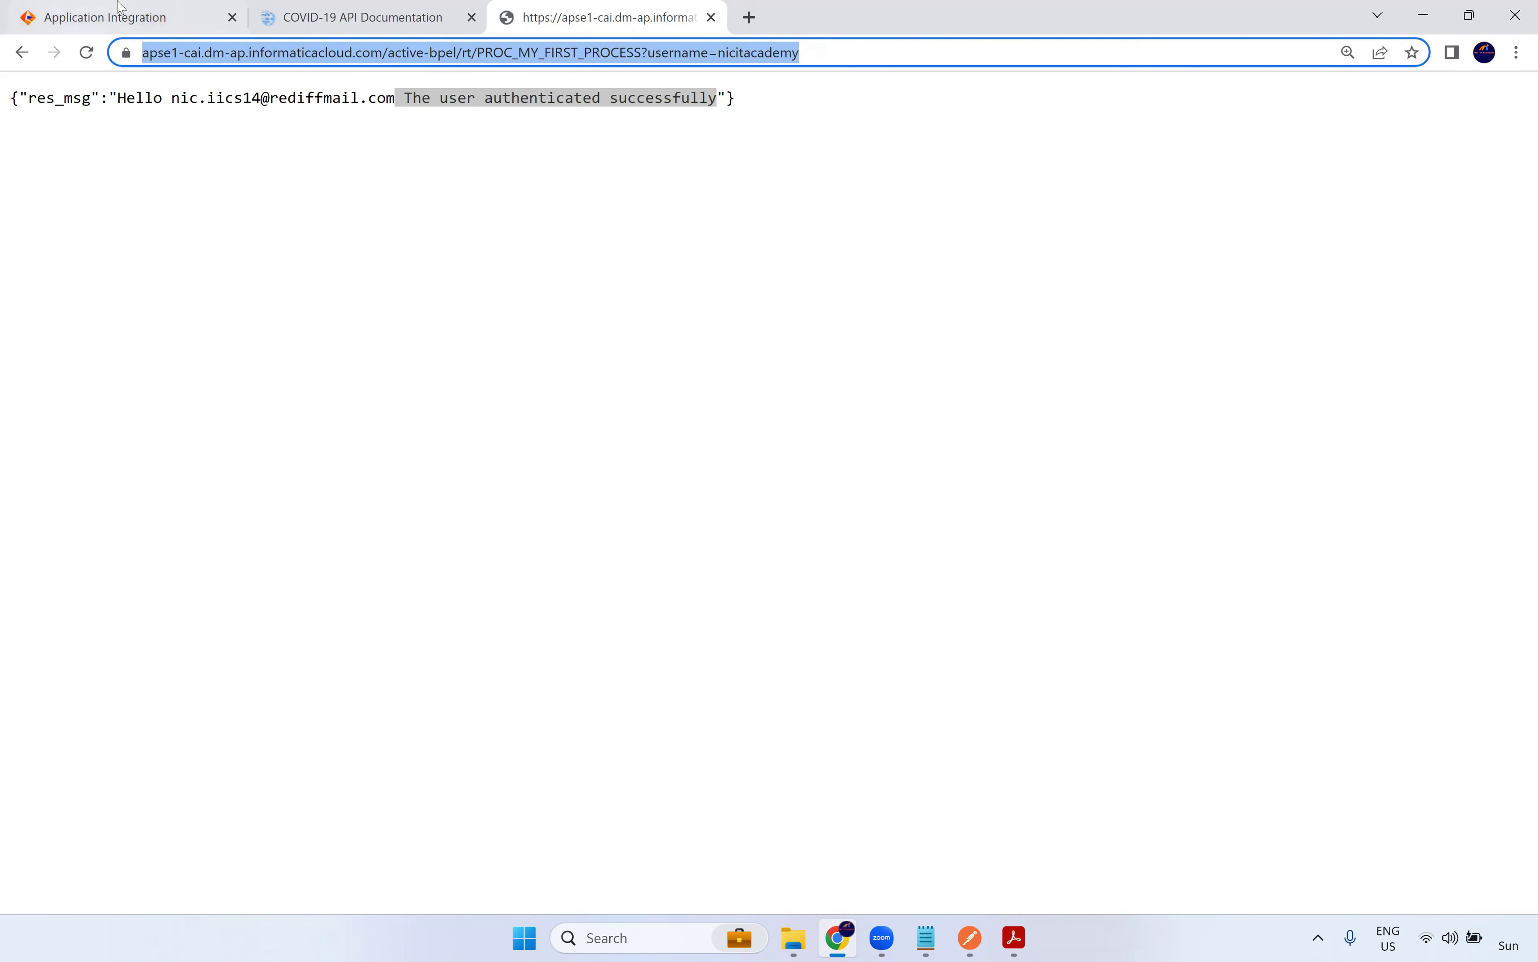
click(186, 21)
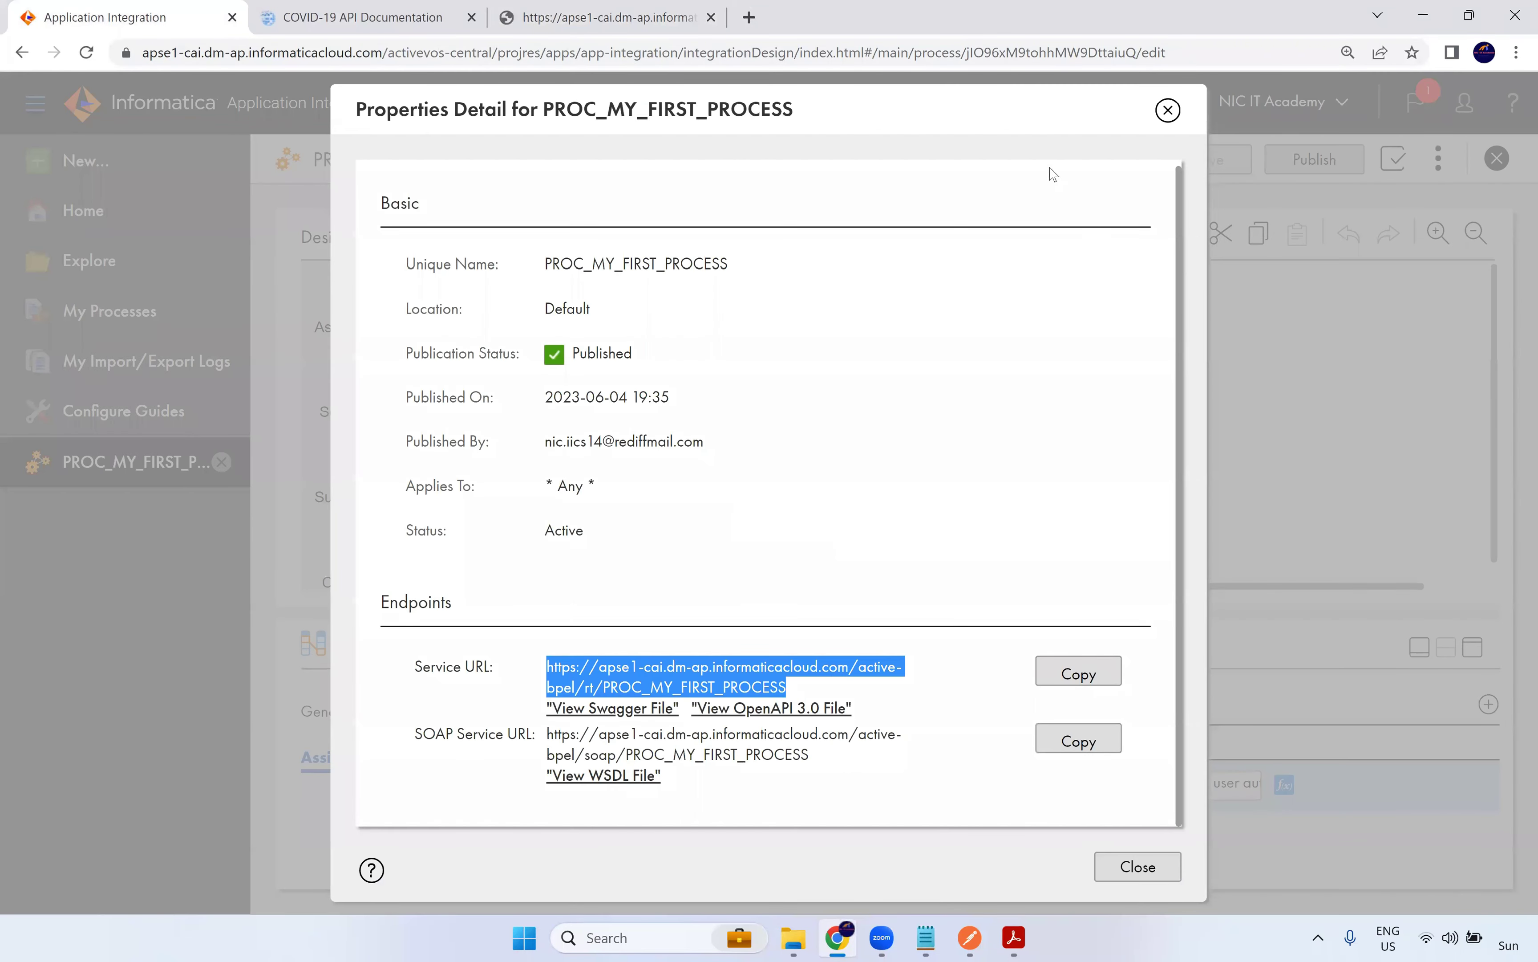
click(509, 19)
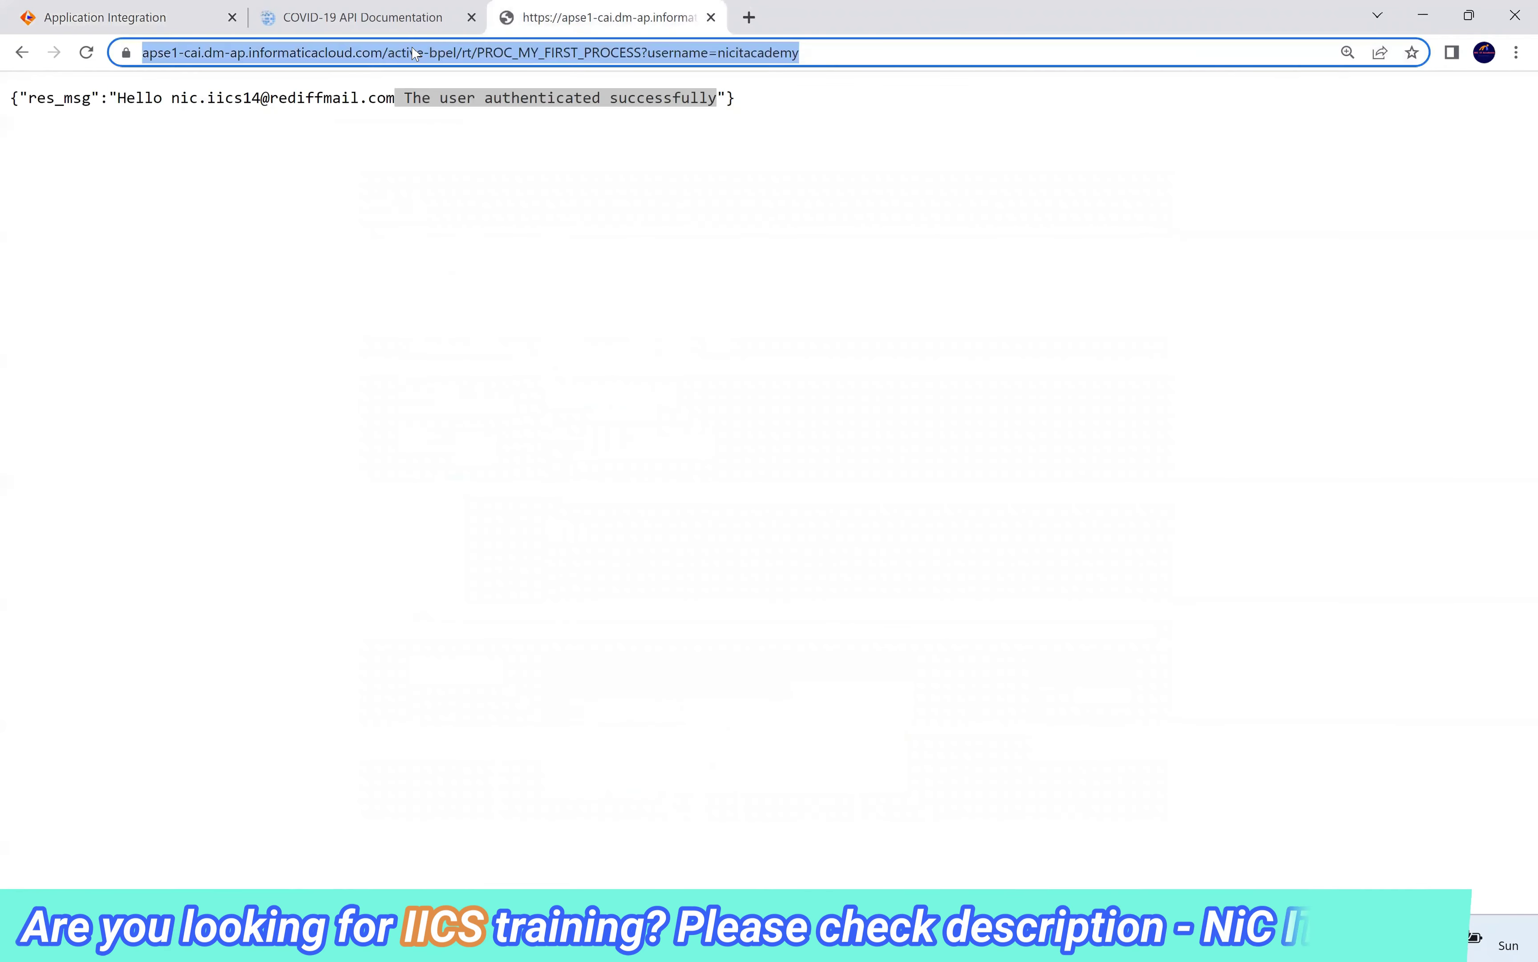
click(445, 96)
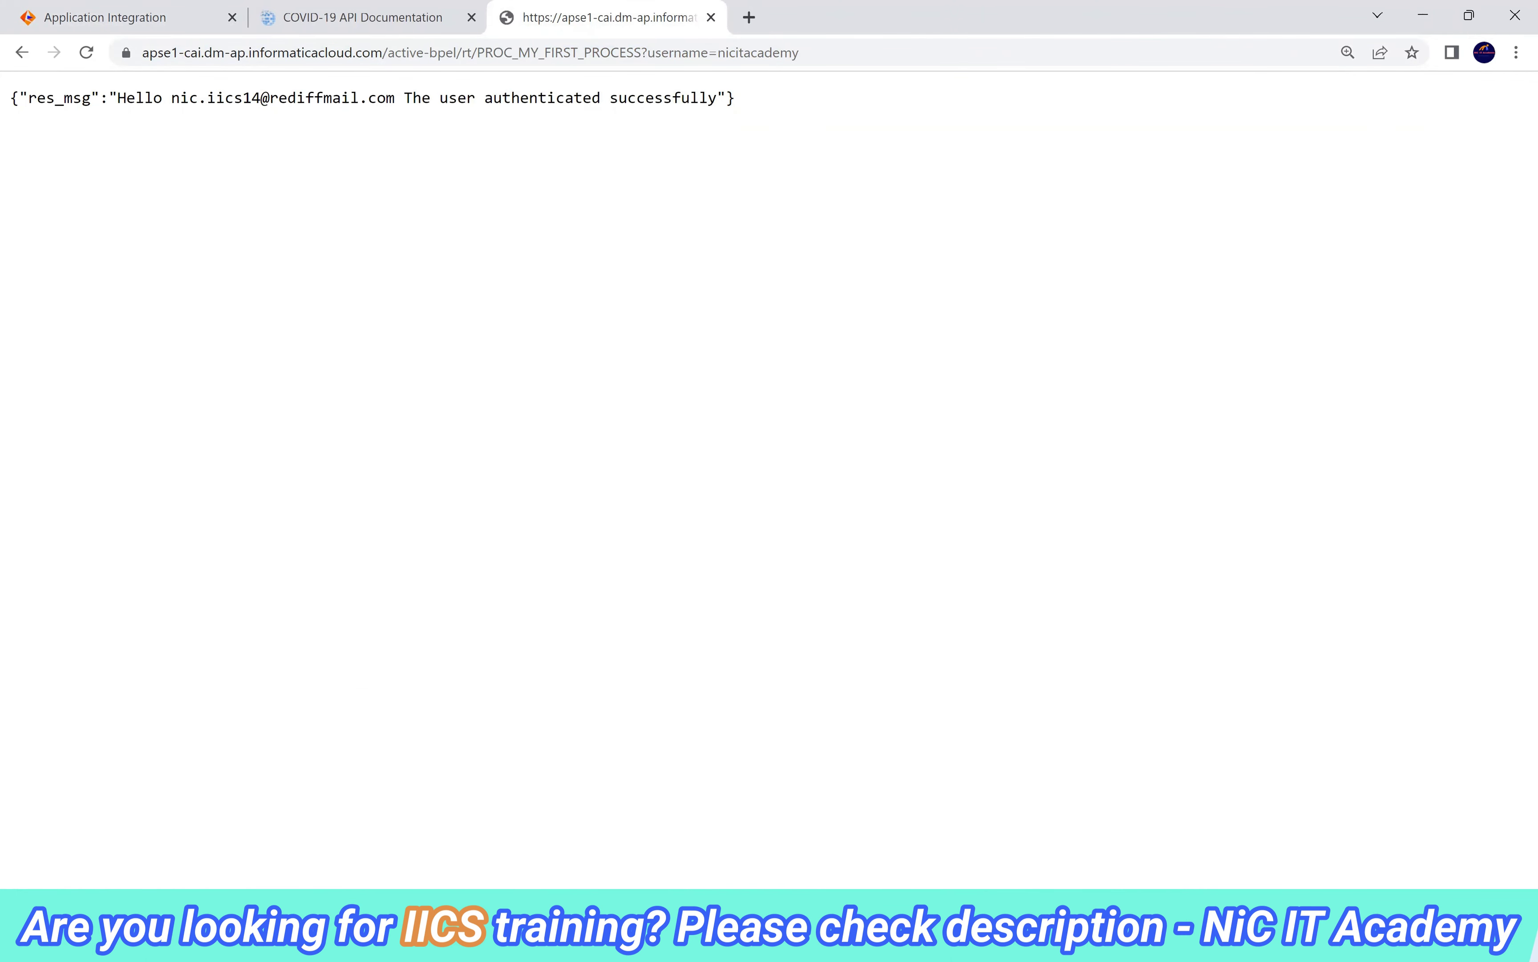
Switch to Postman and send a new GET request to the PROC_MY_FIRST_PROCESS Service URL with ?username=nicitacademy
key(alt+Tab)
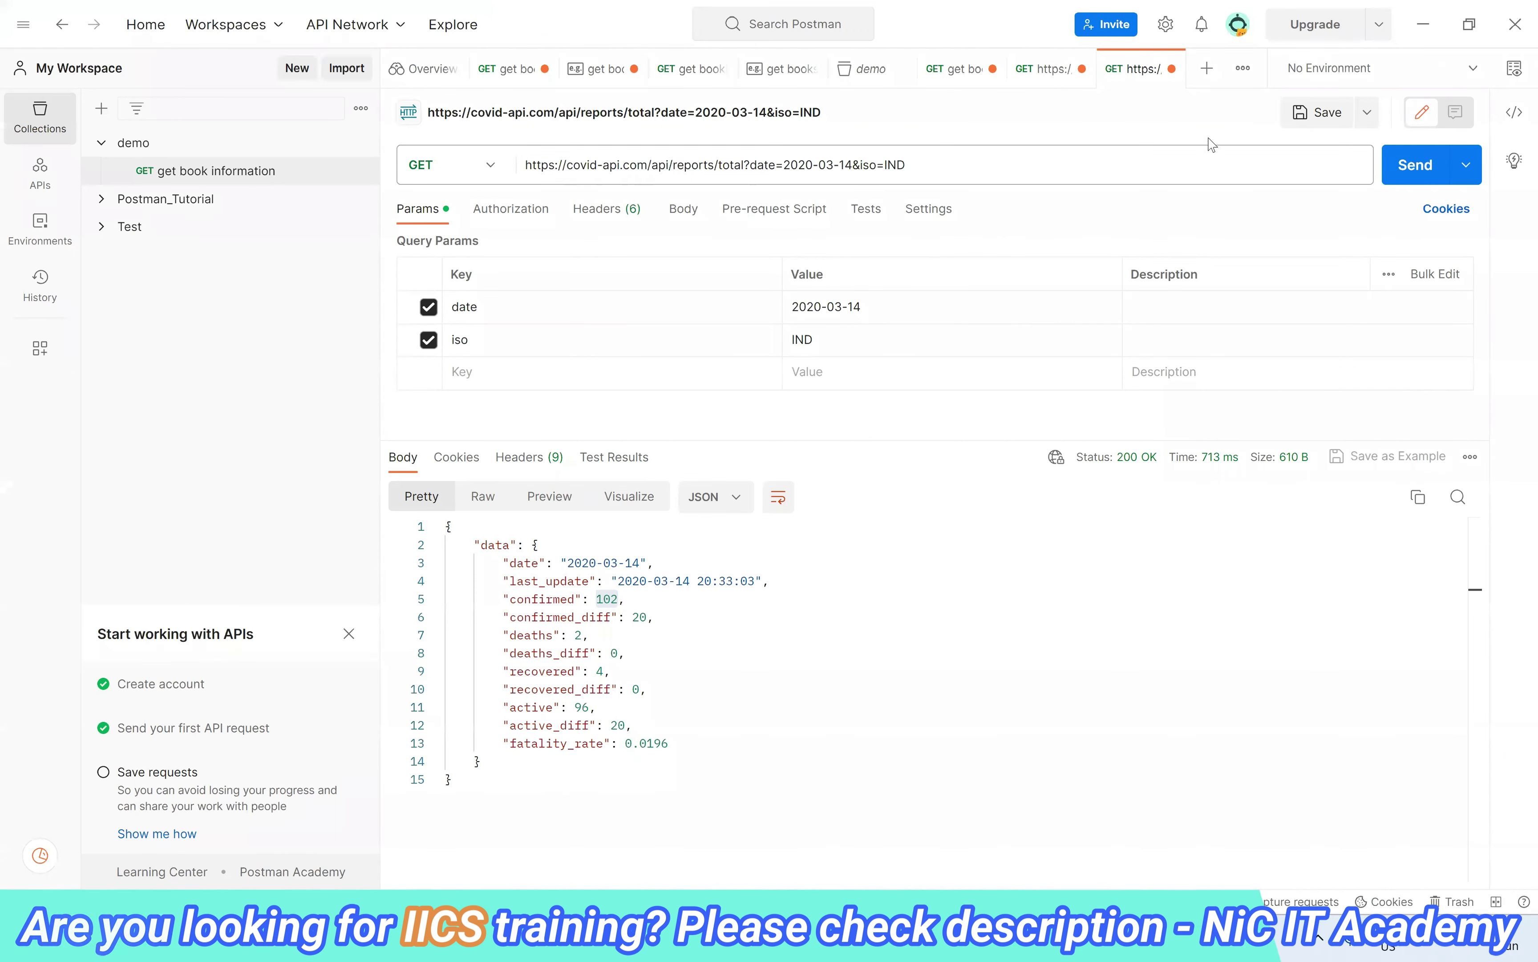
click(1206, 82)
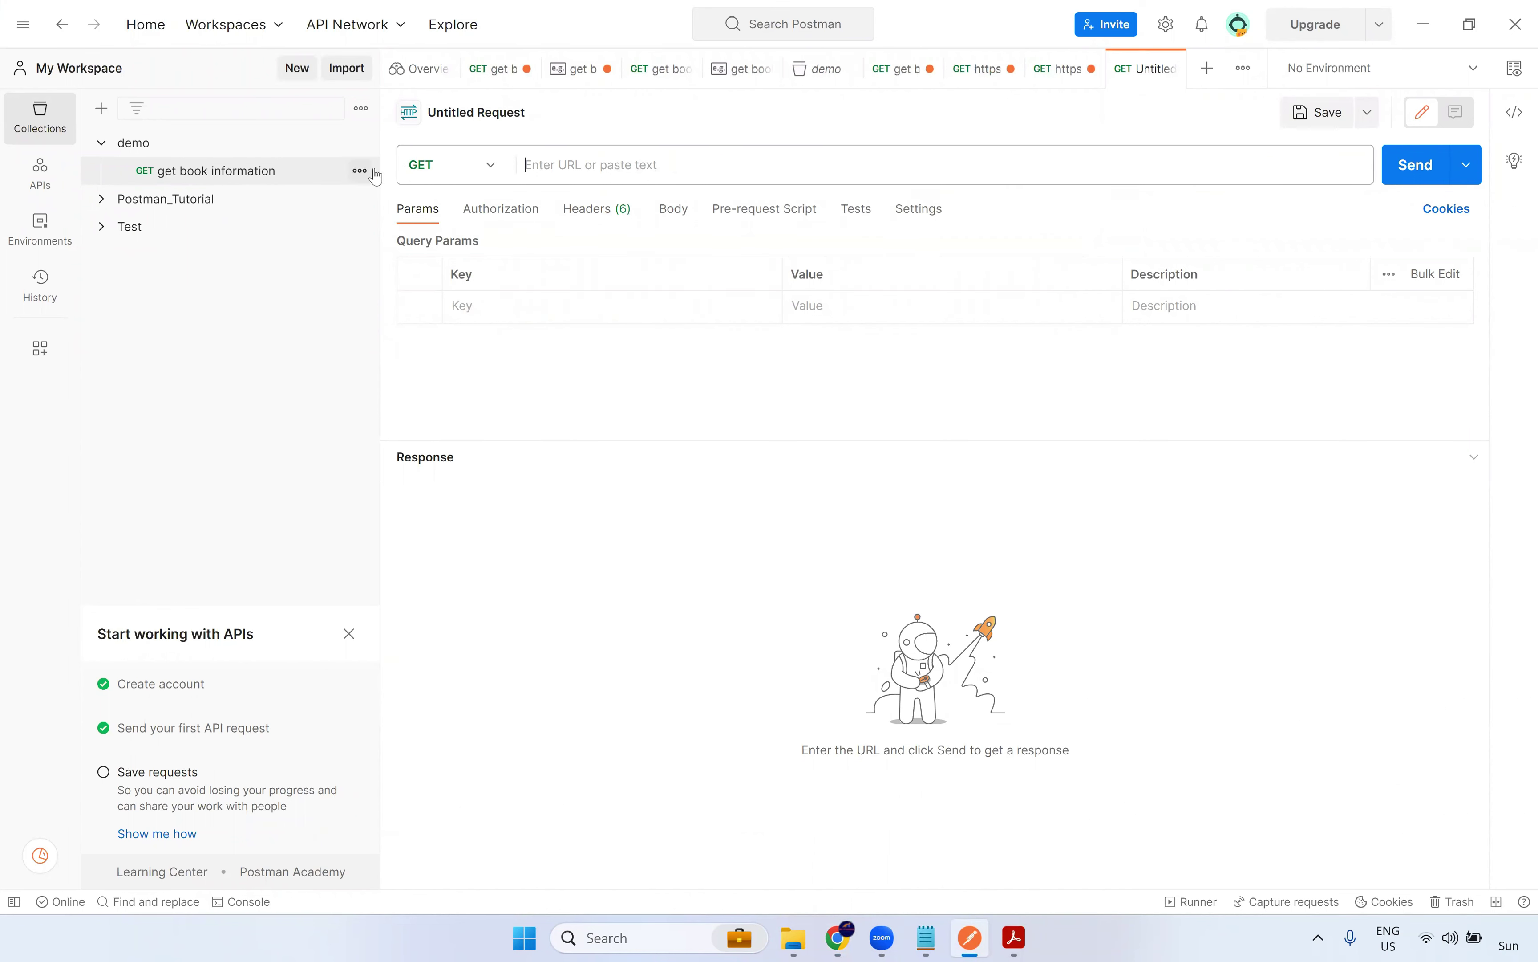
click(556, 172)
key(ctrl+v)
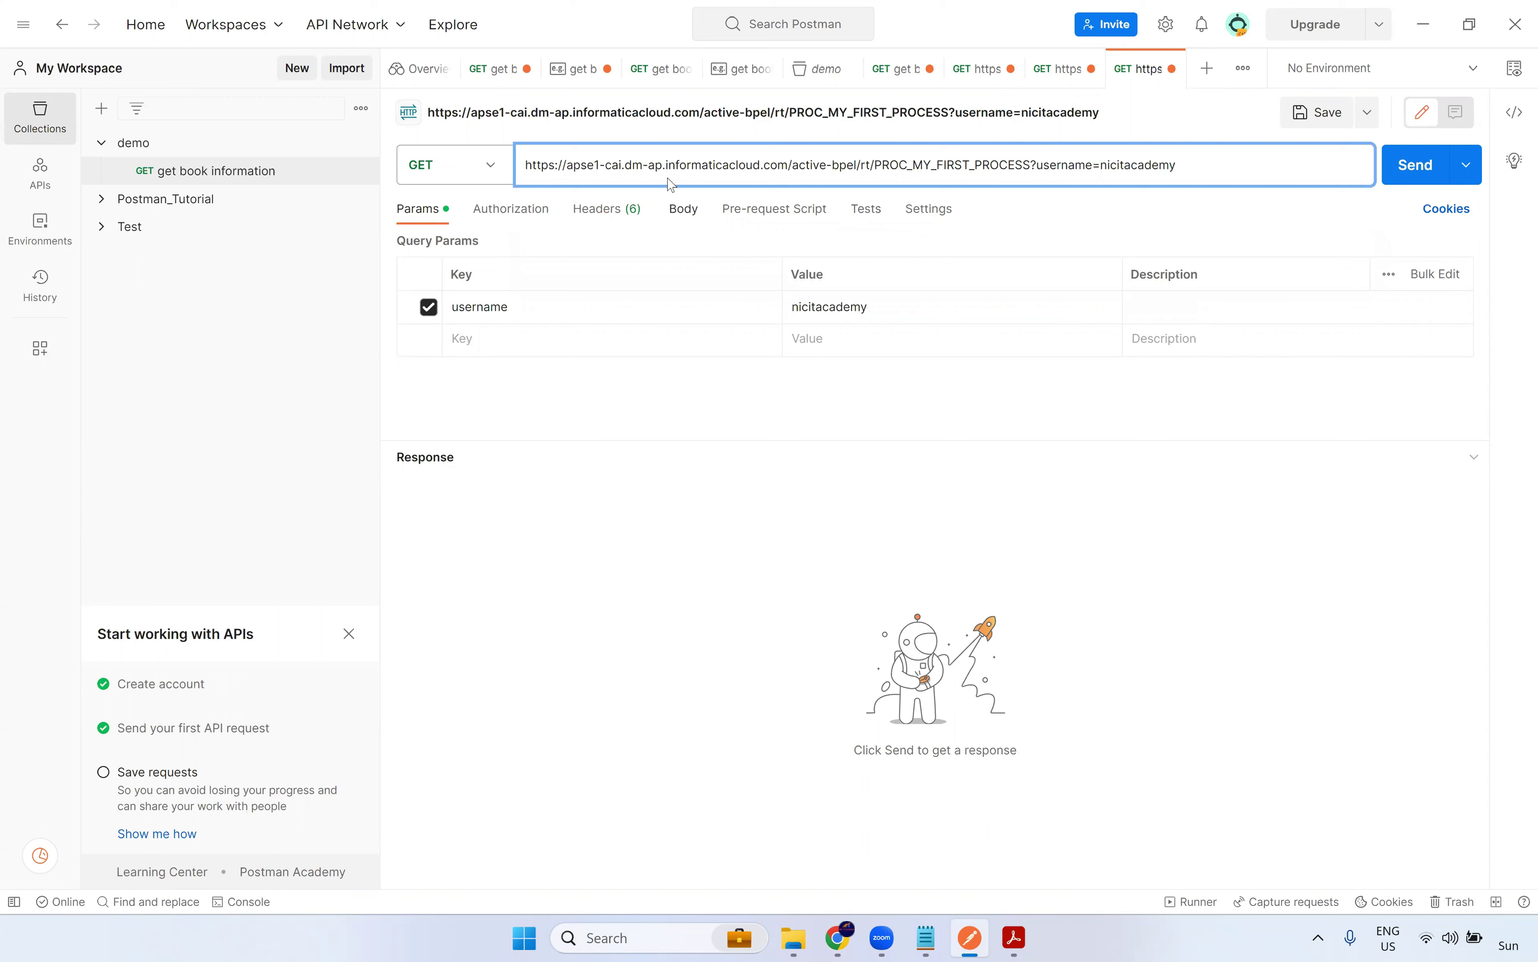
click(1415, 165)
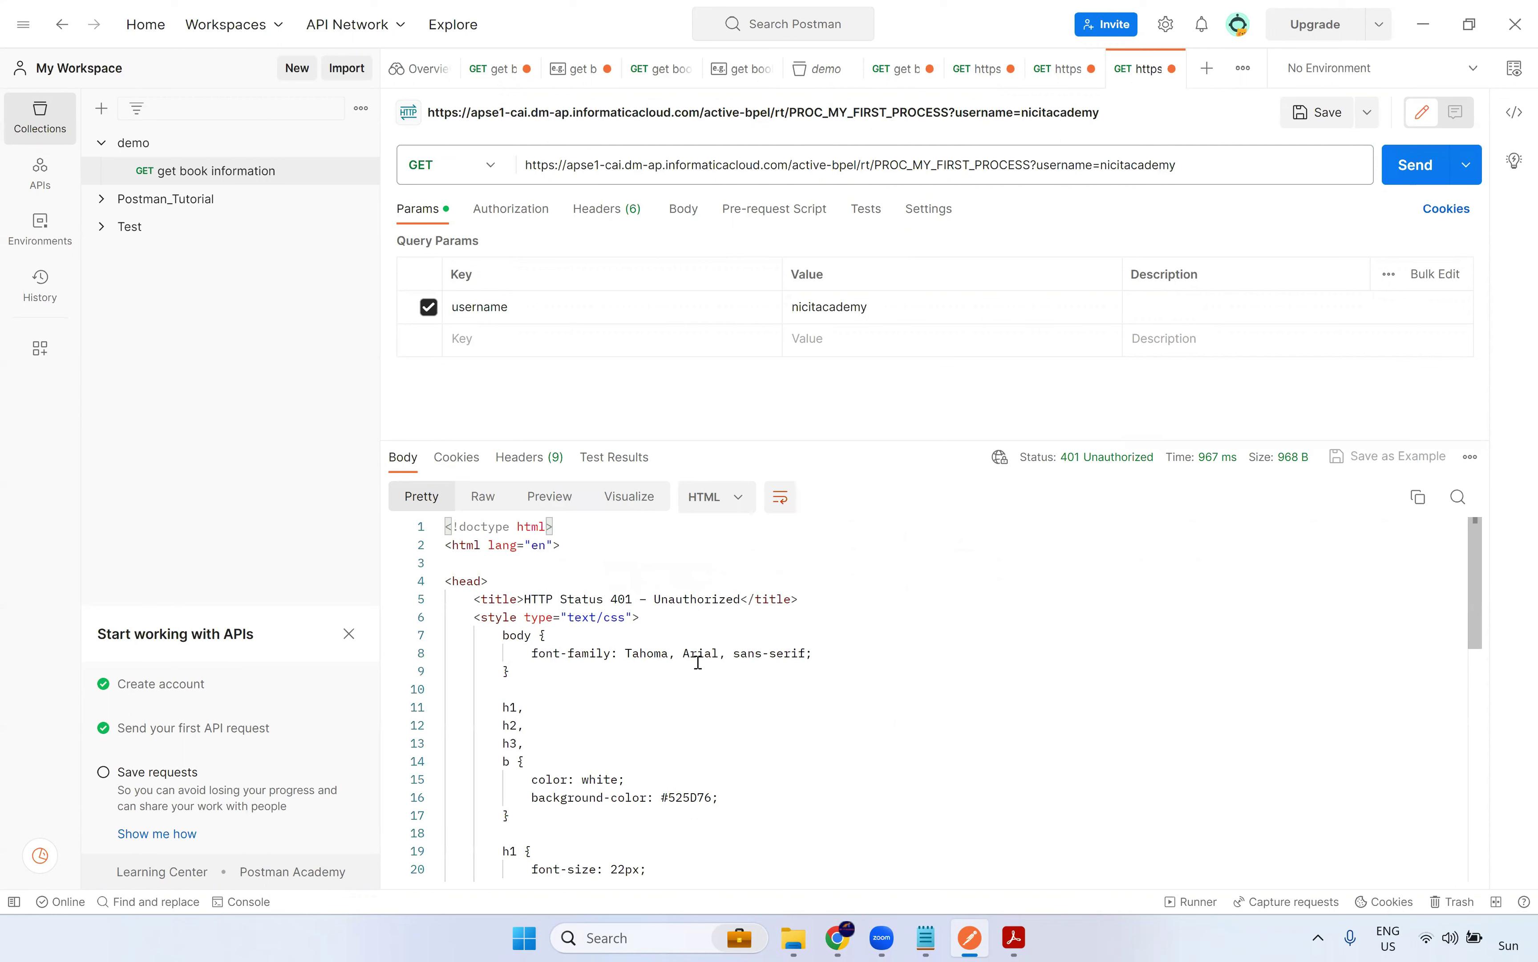
Read the HTTP status and its description at the end of the request's HTML response body
scroll(611, 723, down, 5)
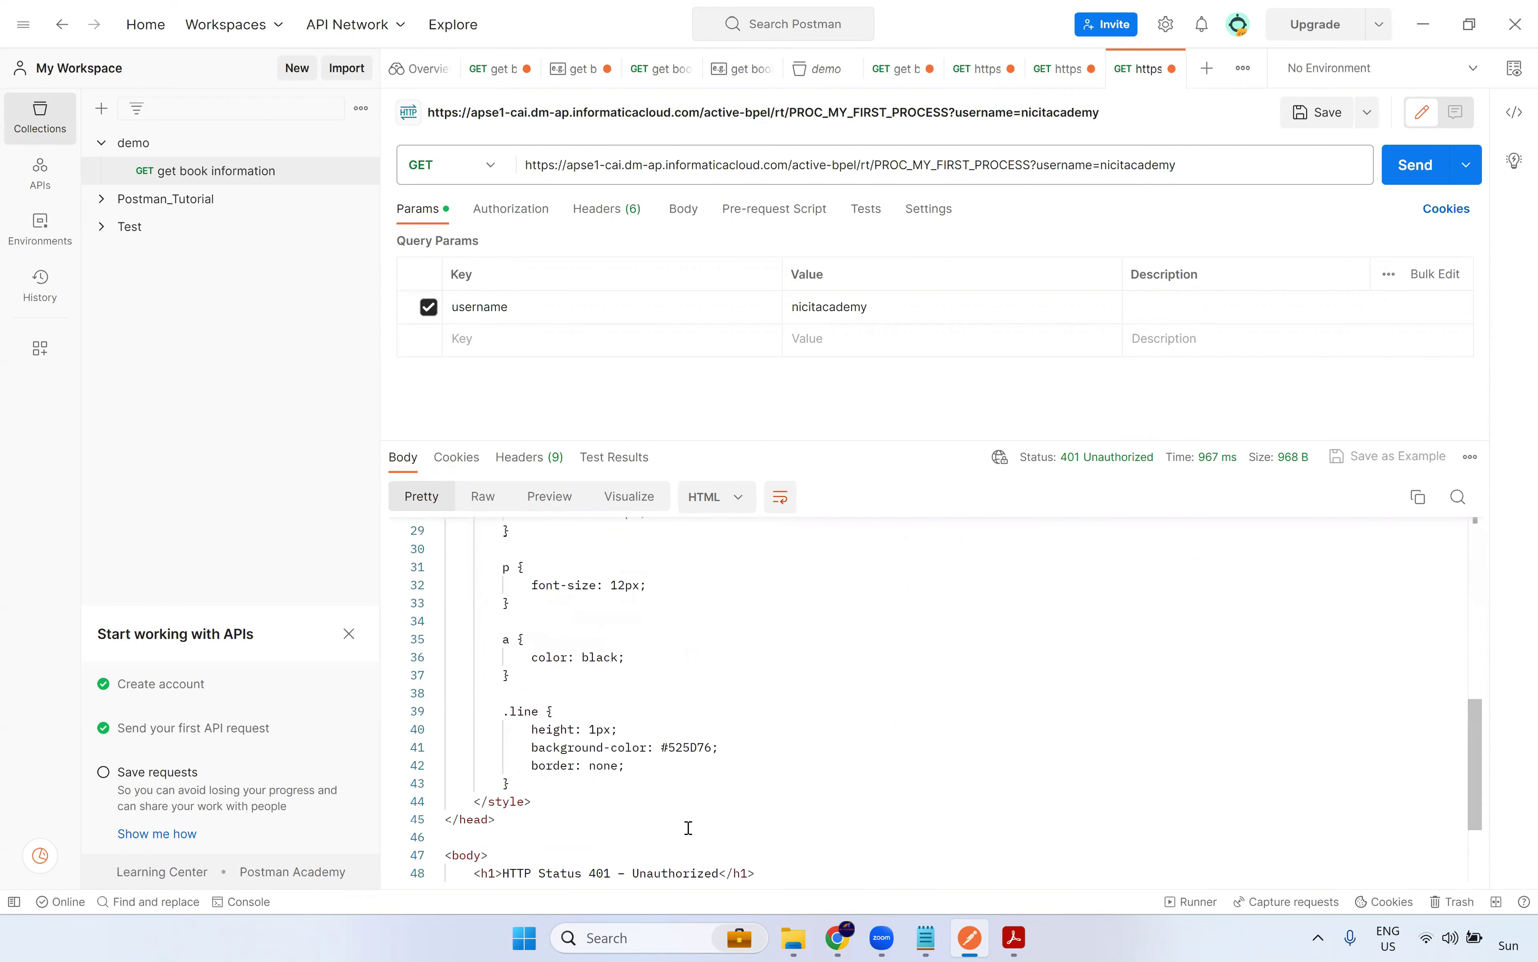
scroll(688, 827, down, 2)
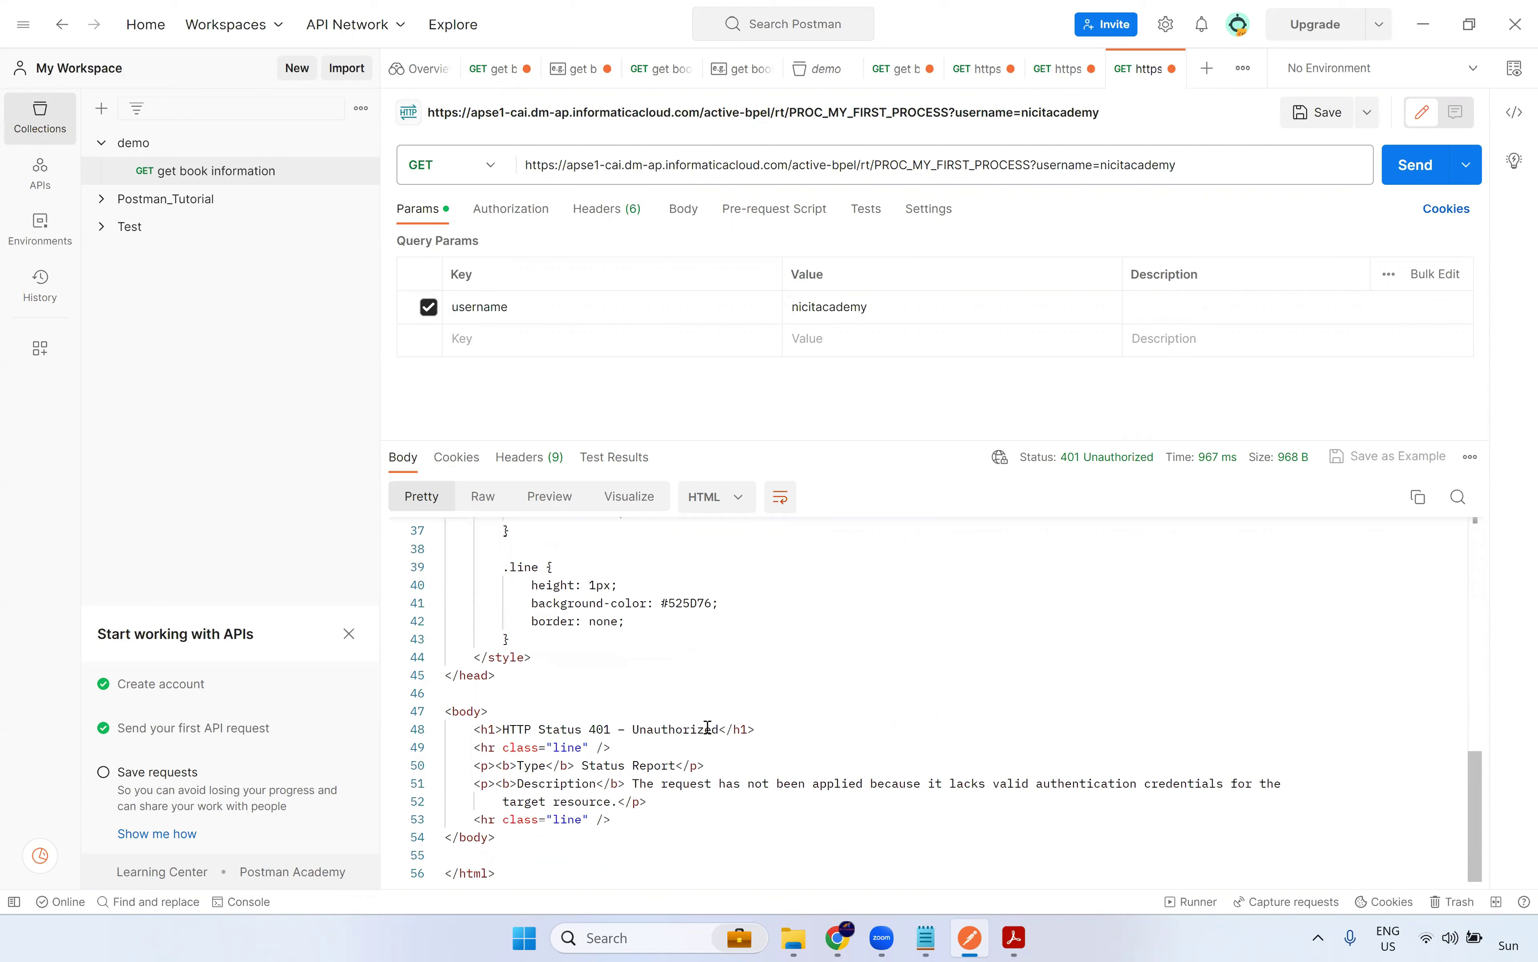
double_click(601, 729)
double_click(675, 728)
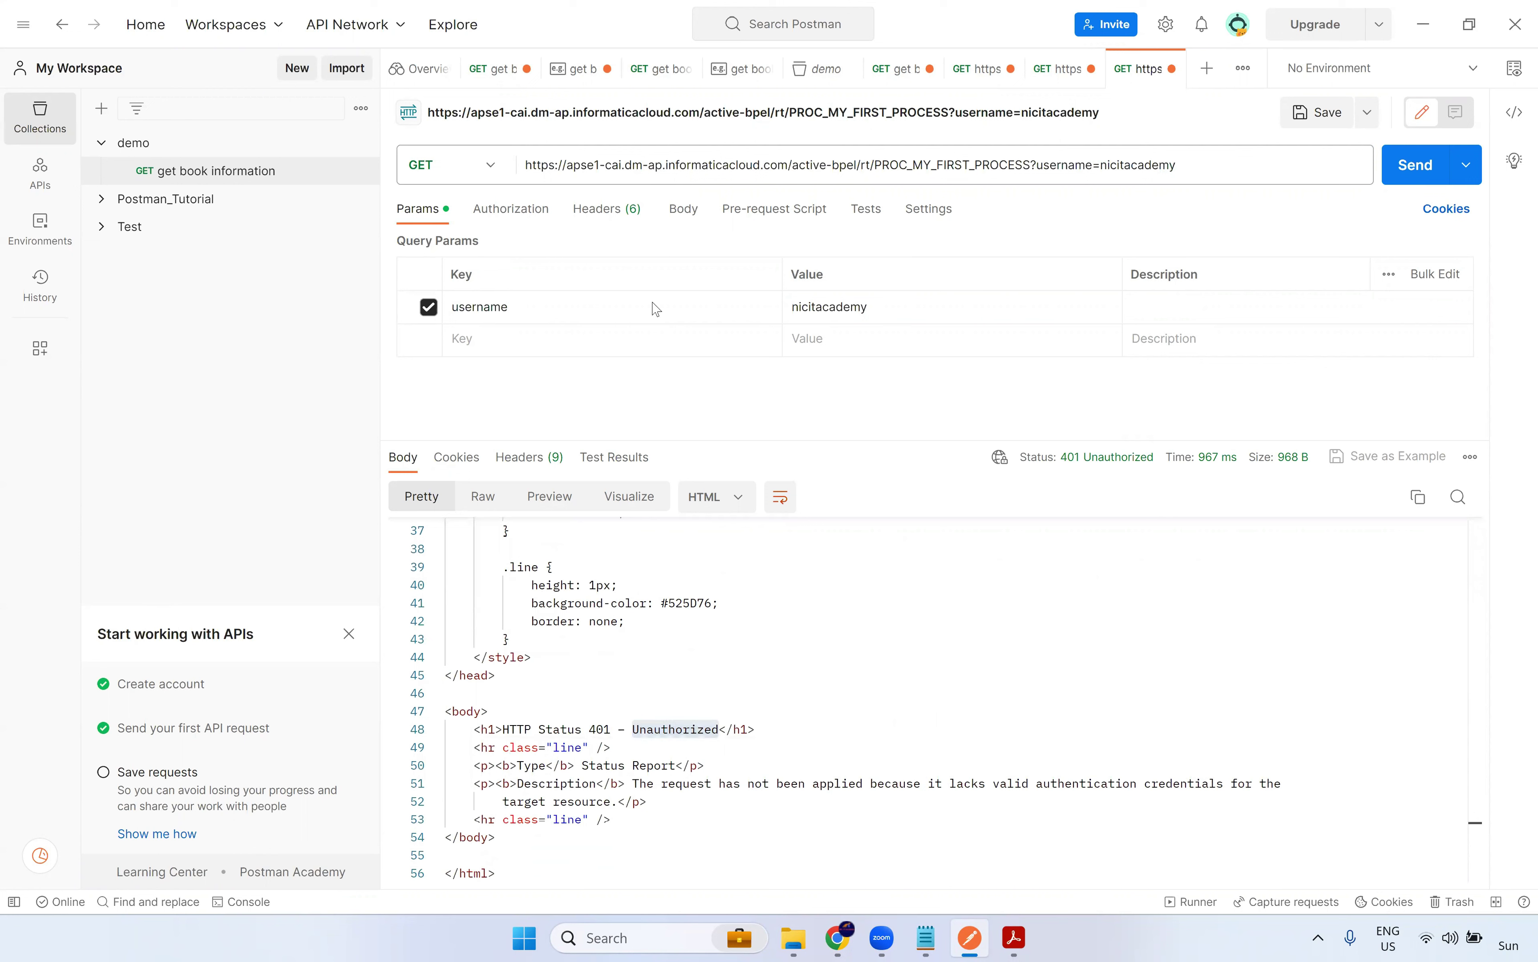
click(590, 729)
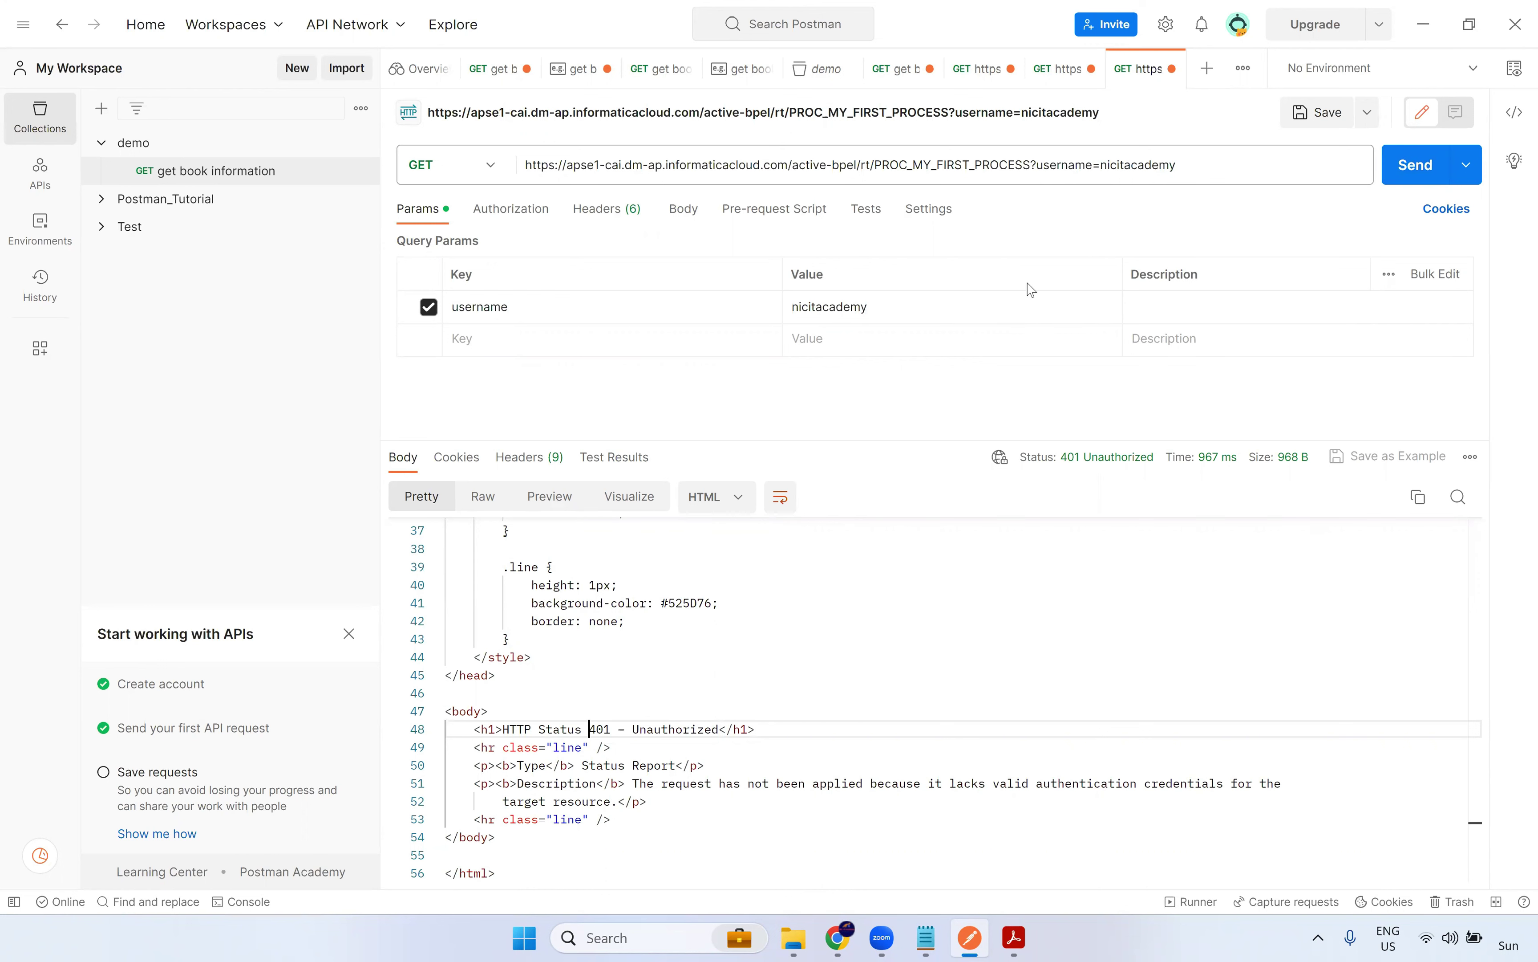
Return to Chrome, close the process's properties detail and review the binding and allowed users in PROC_MY_FIRST_PROCESS's Start settings
click(845, 937)
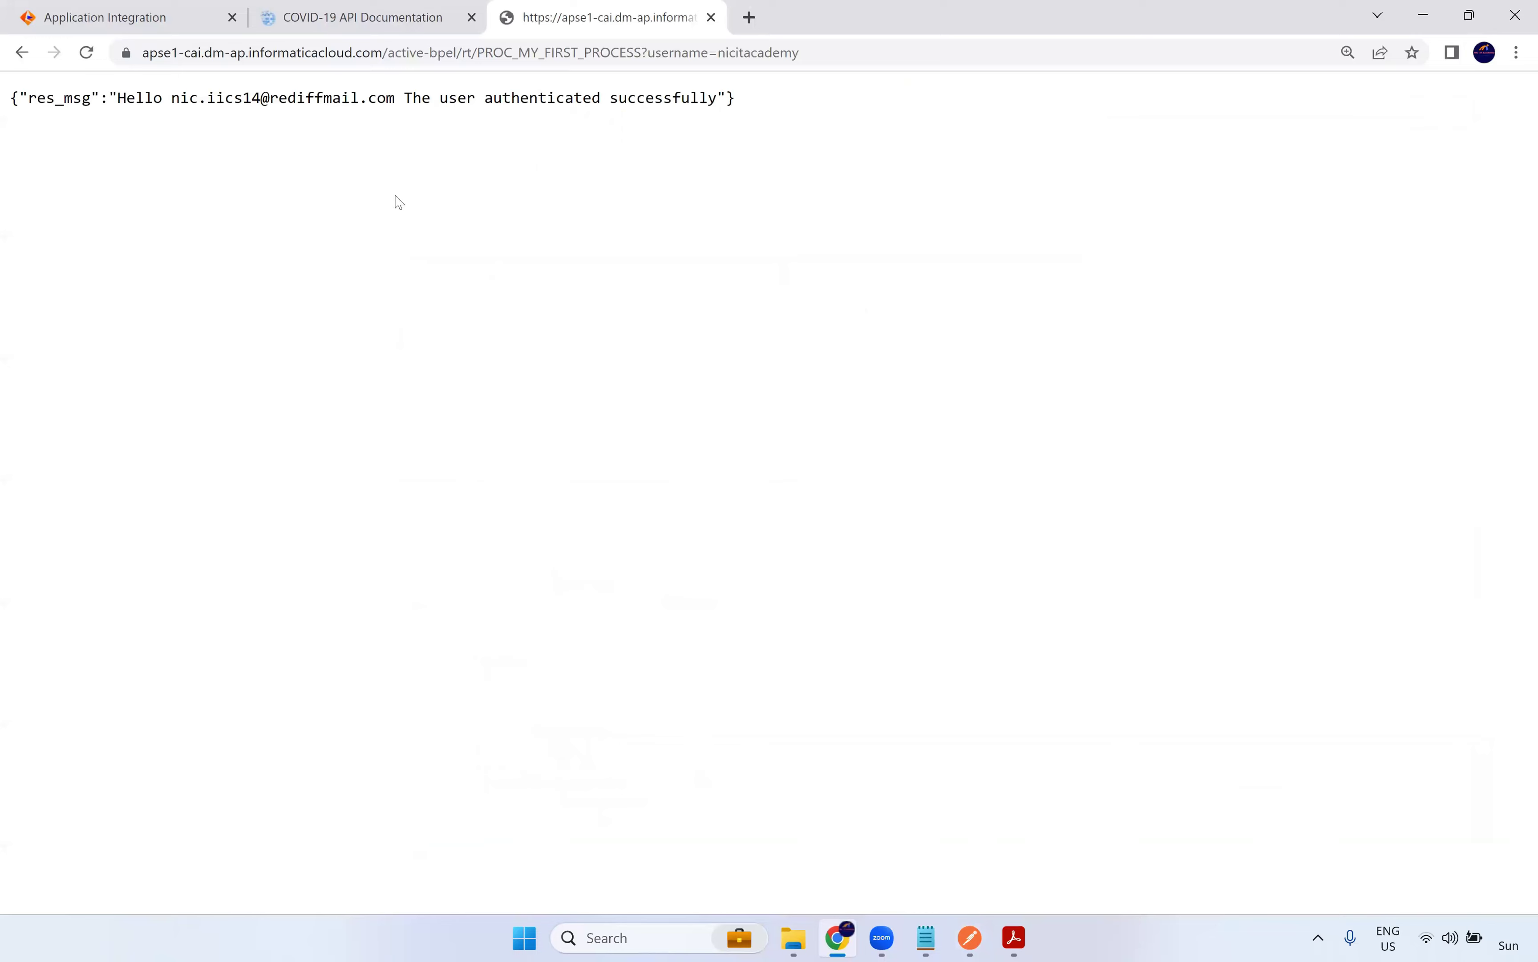
click(173, 15)
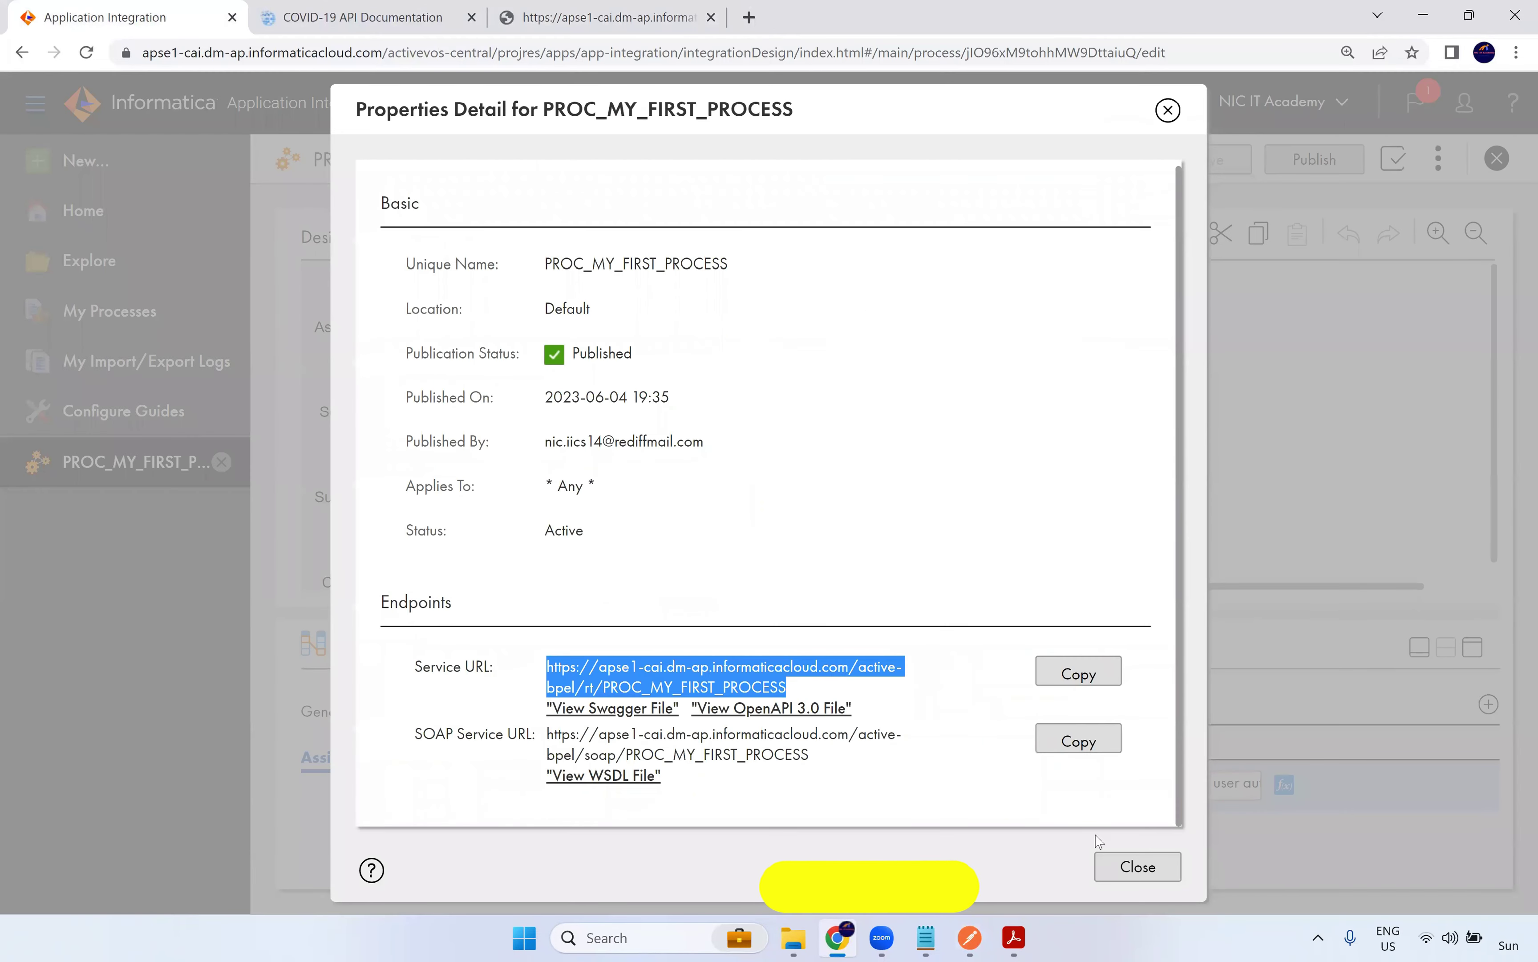
click(1129, 866)
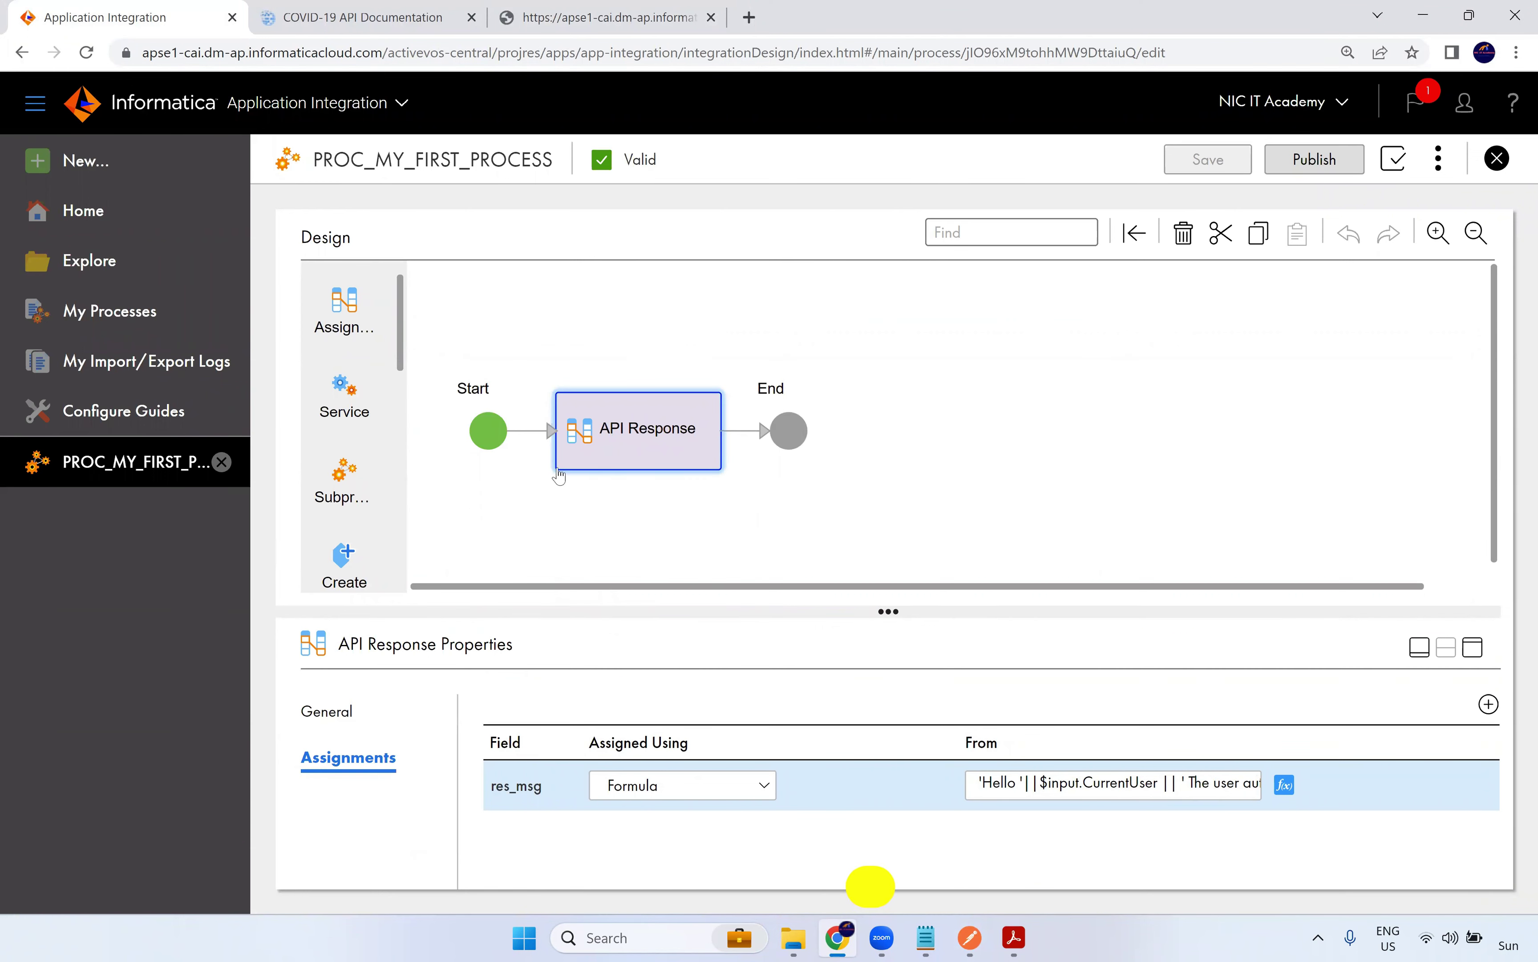
click(493, 445)
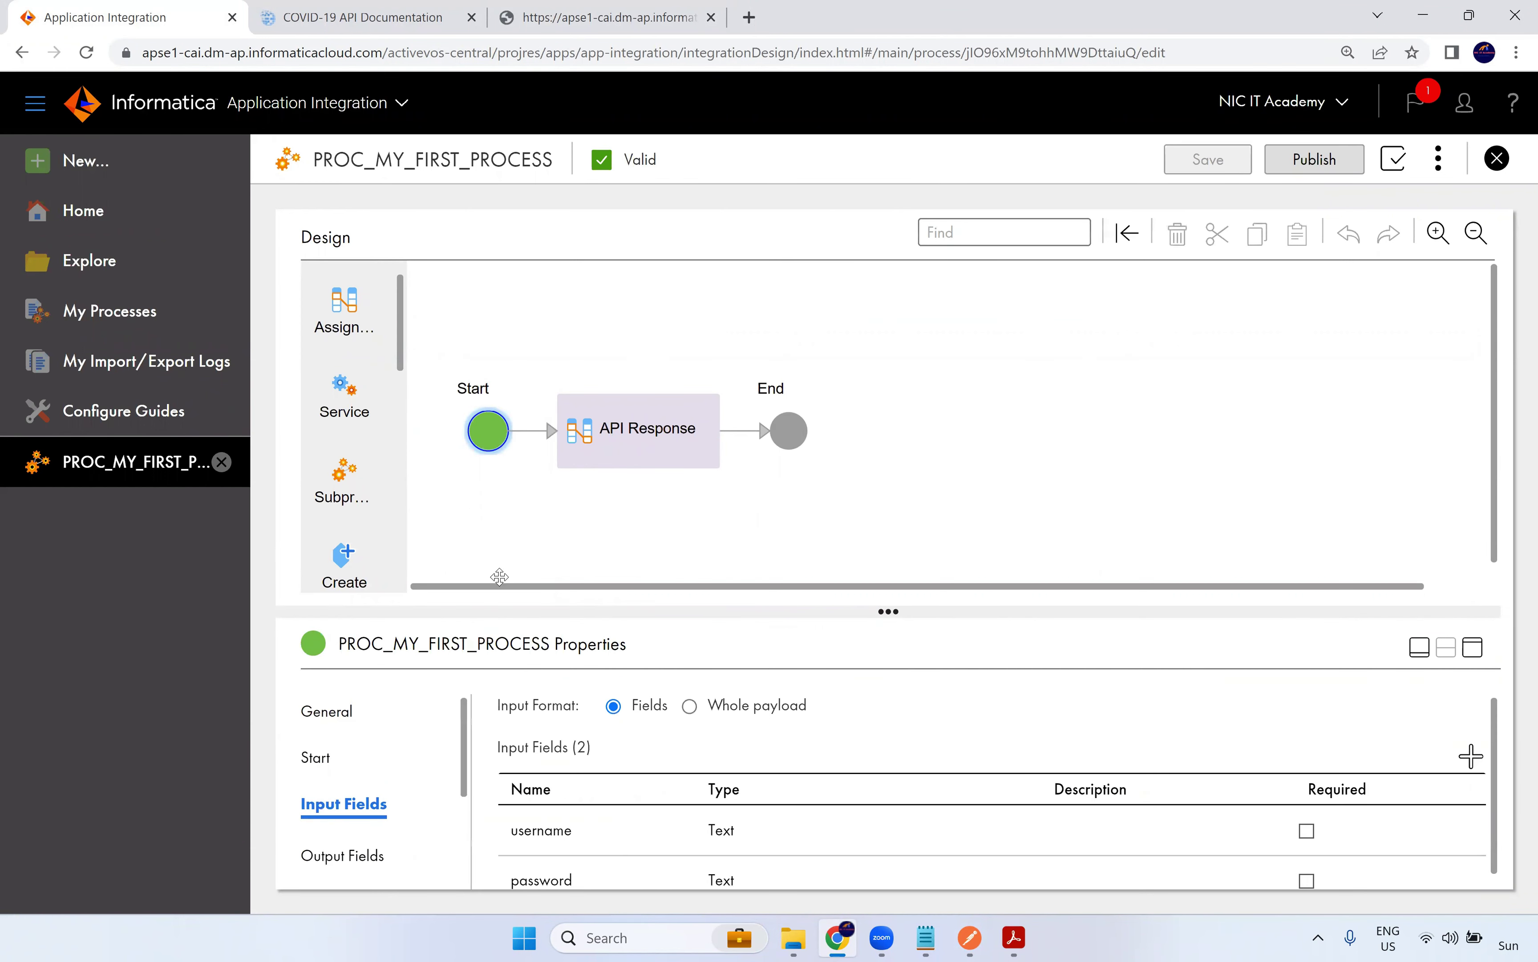
click(310, 760)
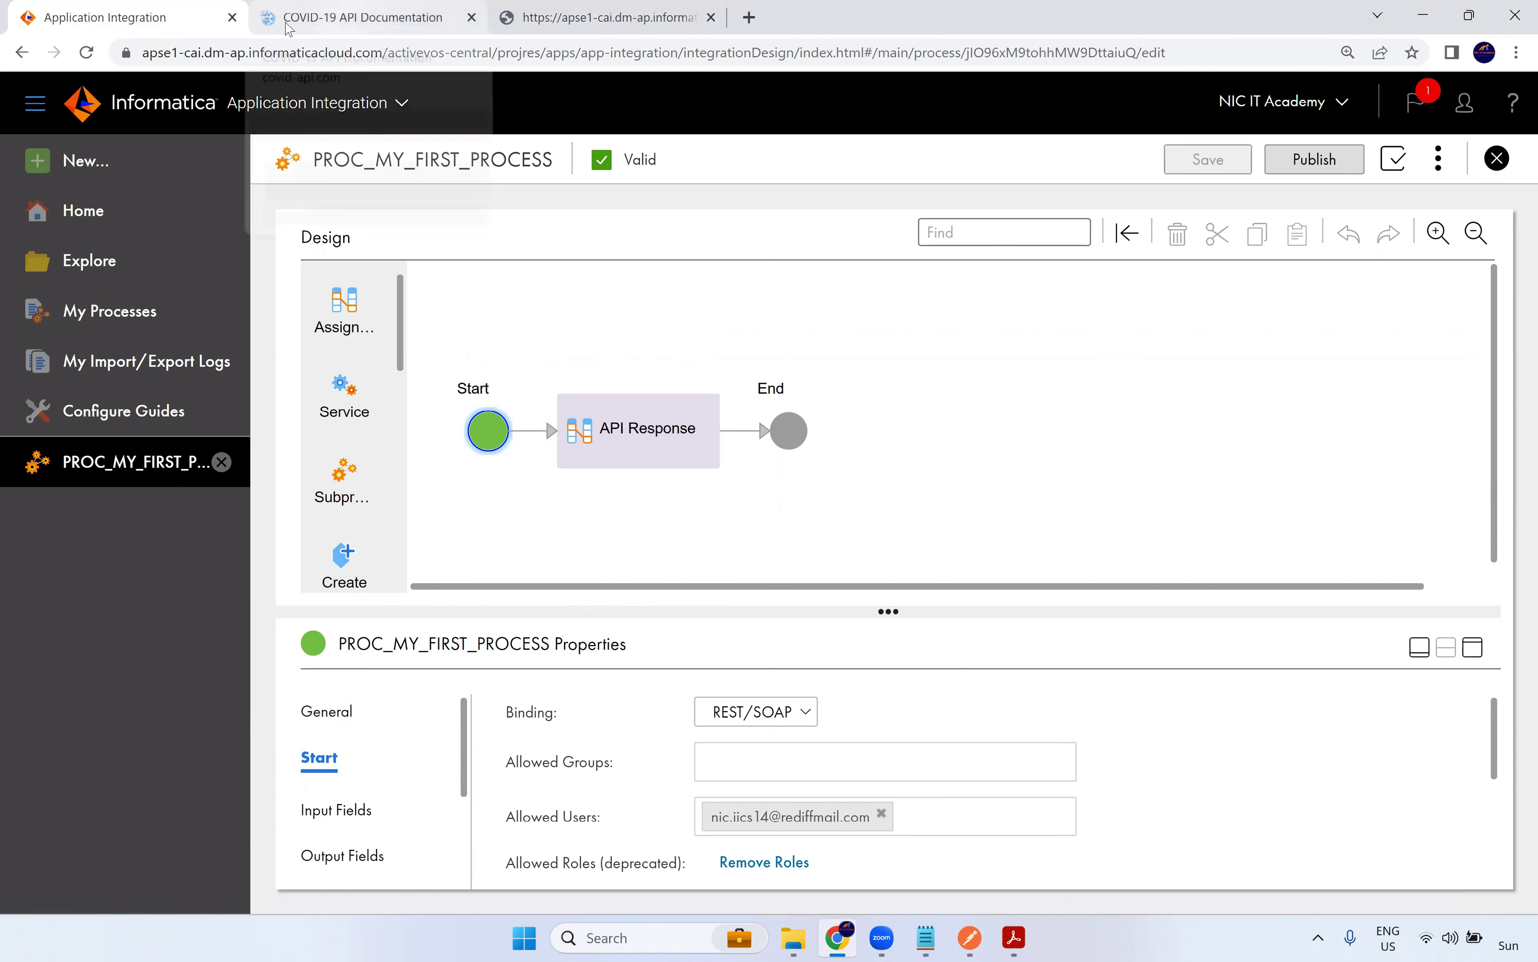
Switch back to Postman and set the request's authorization type to Basic Auth
click(969, 937)
scroll(645, 606, up, 10)
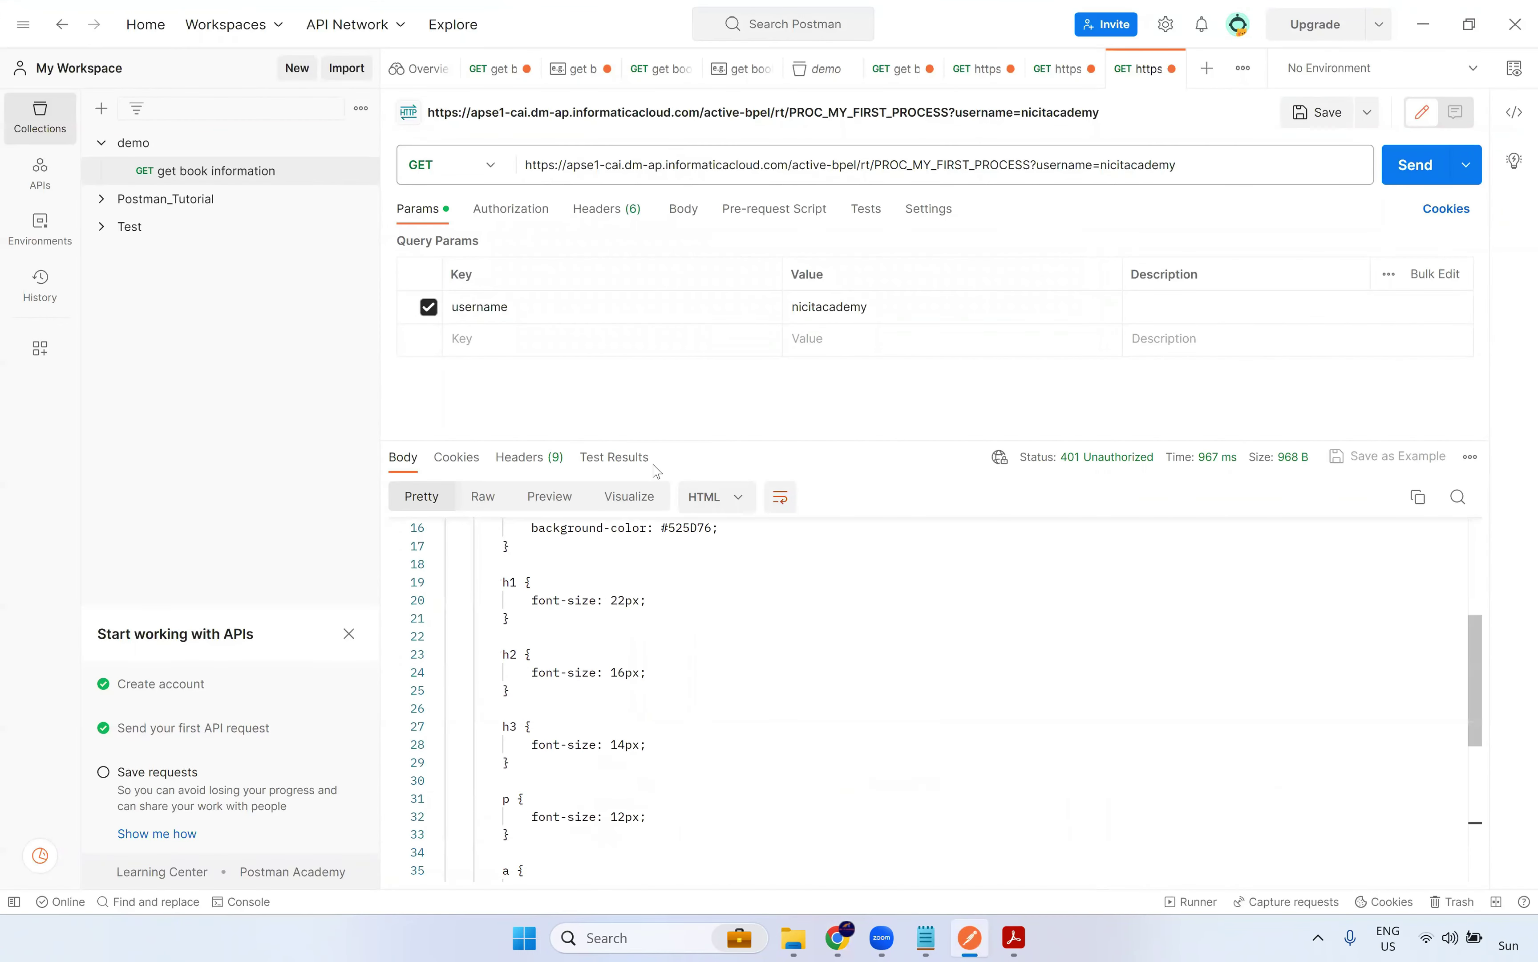
click(510, 223)
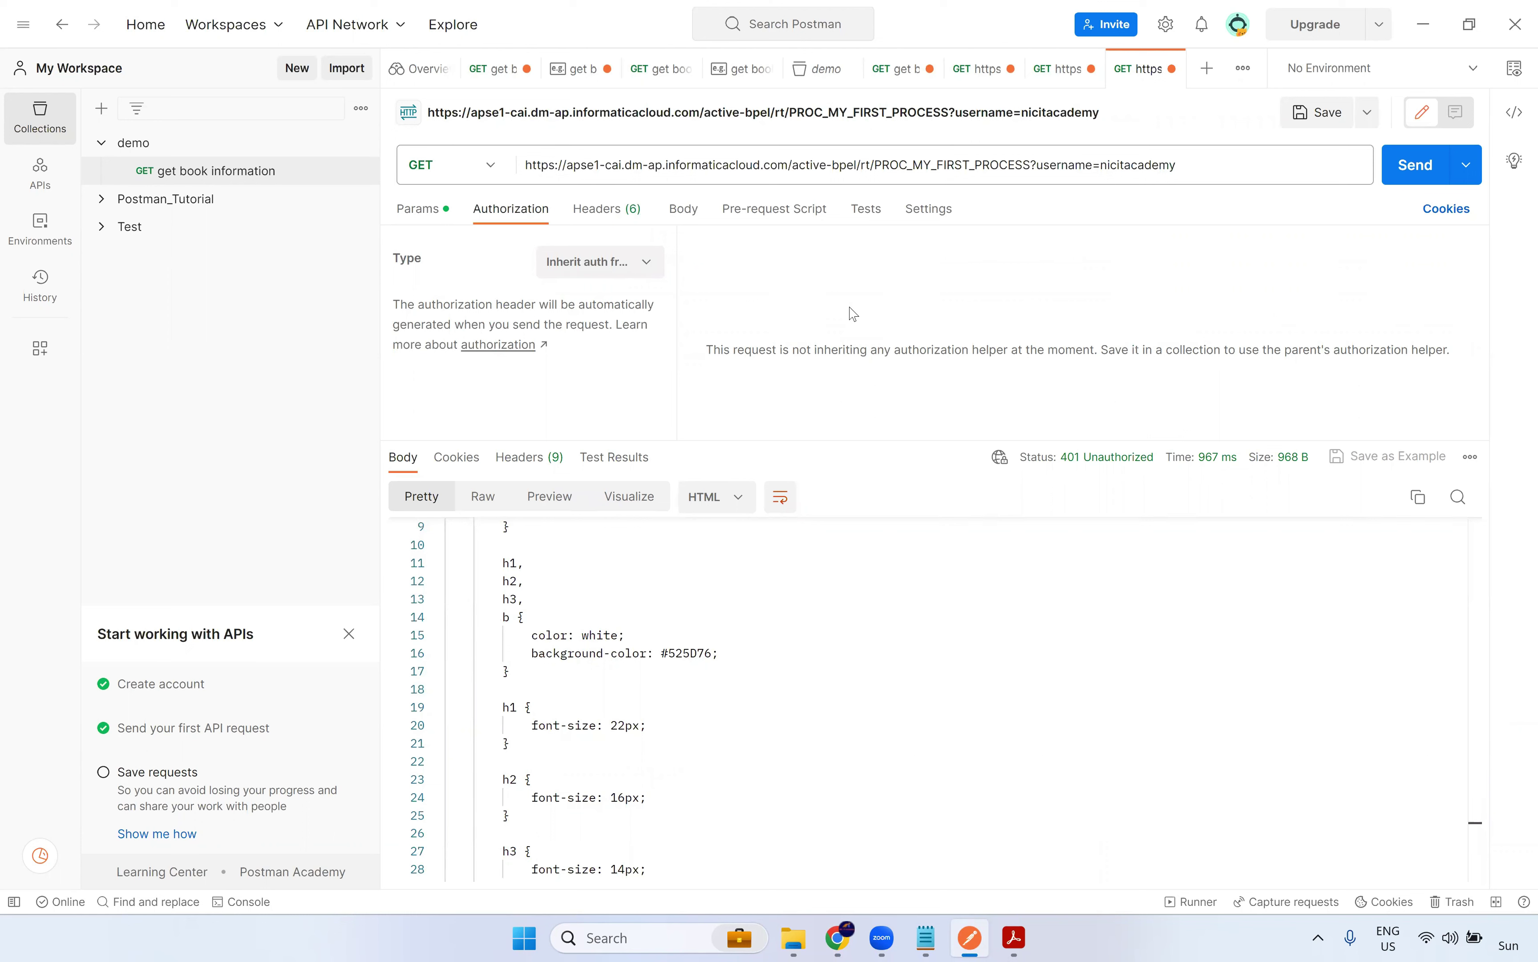
click(630, 270)
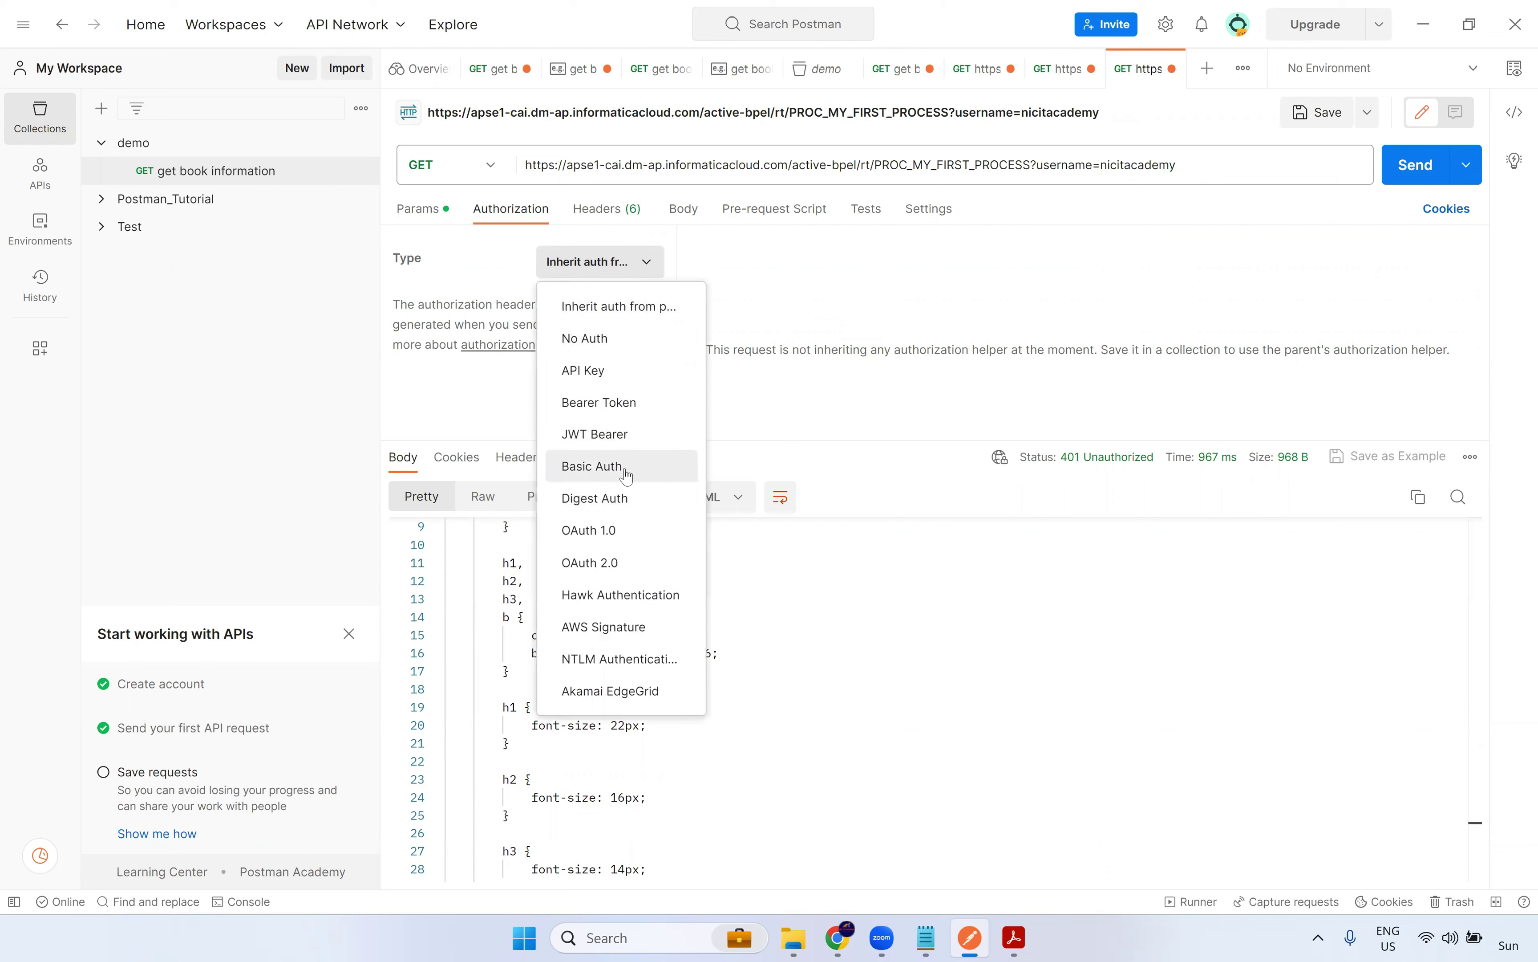
click(638, 477)
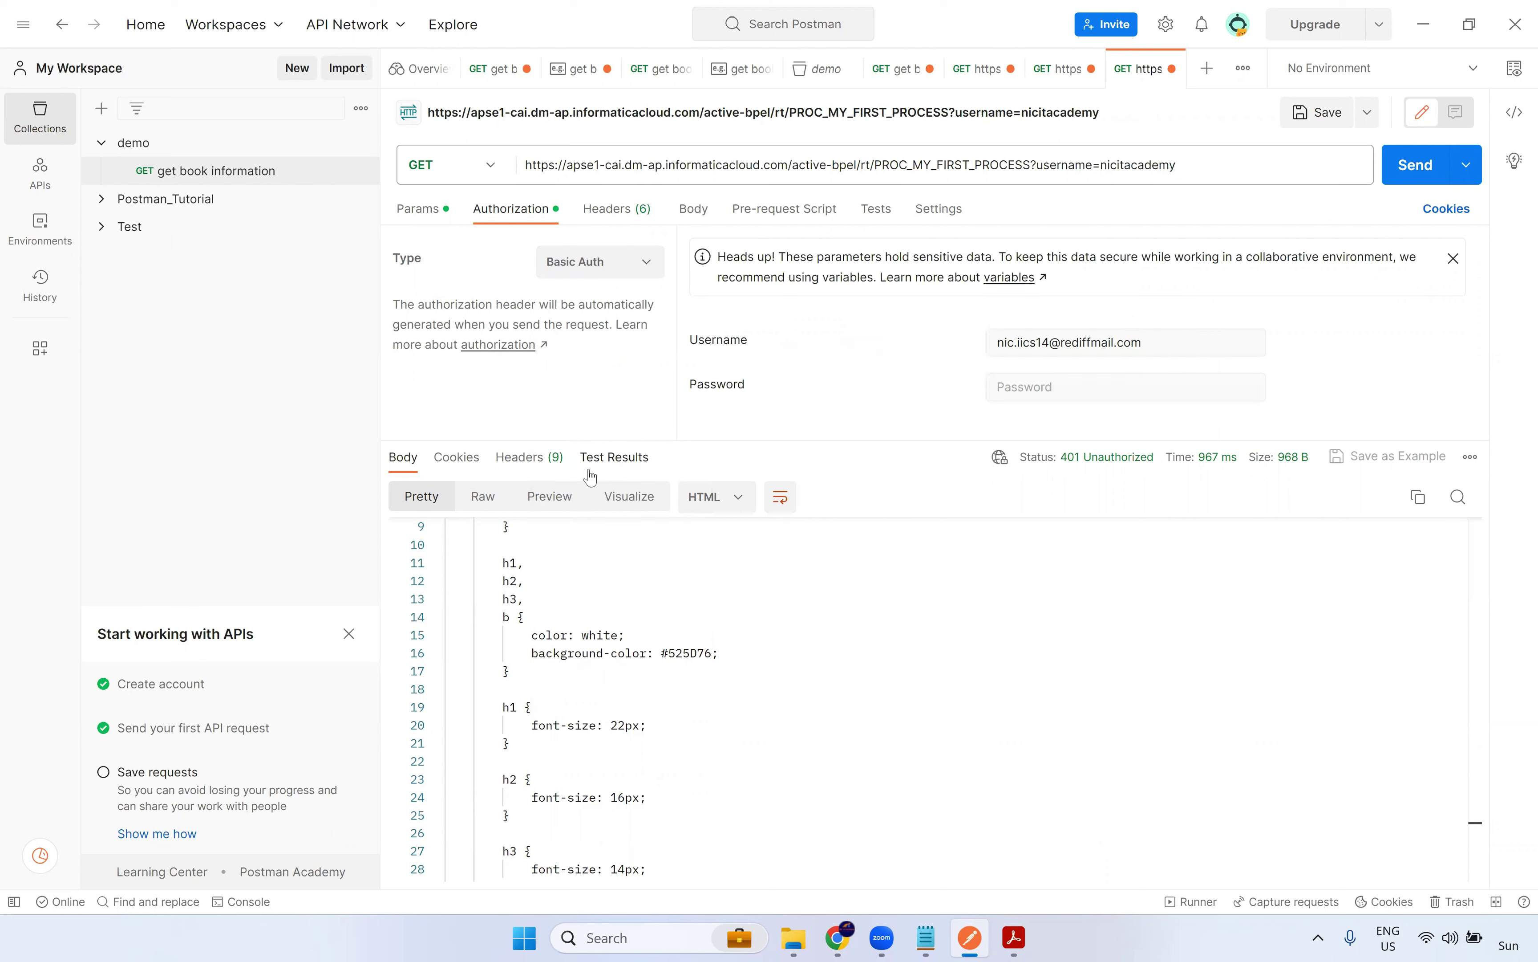
Enter the account password for the request's Basic Auth and send the GET request
drag(1152, 341, 986, 346)
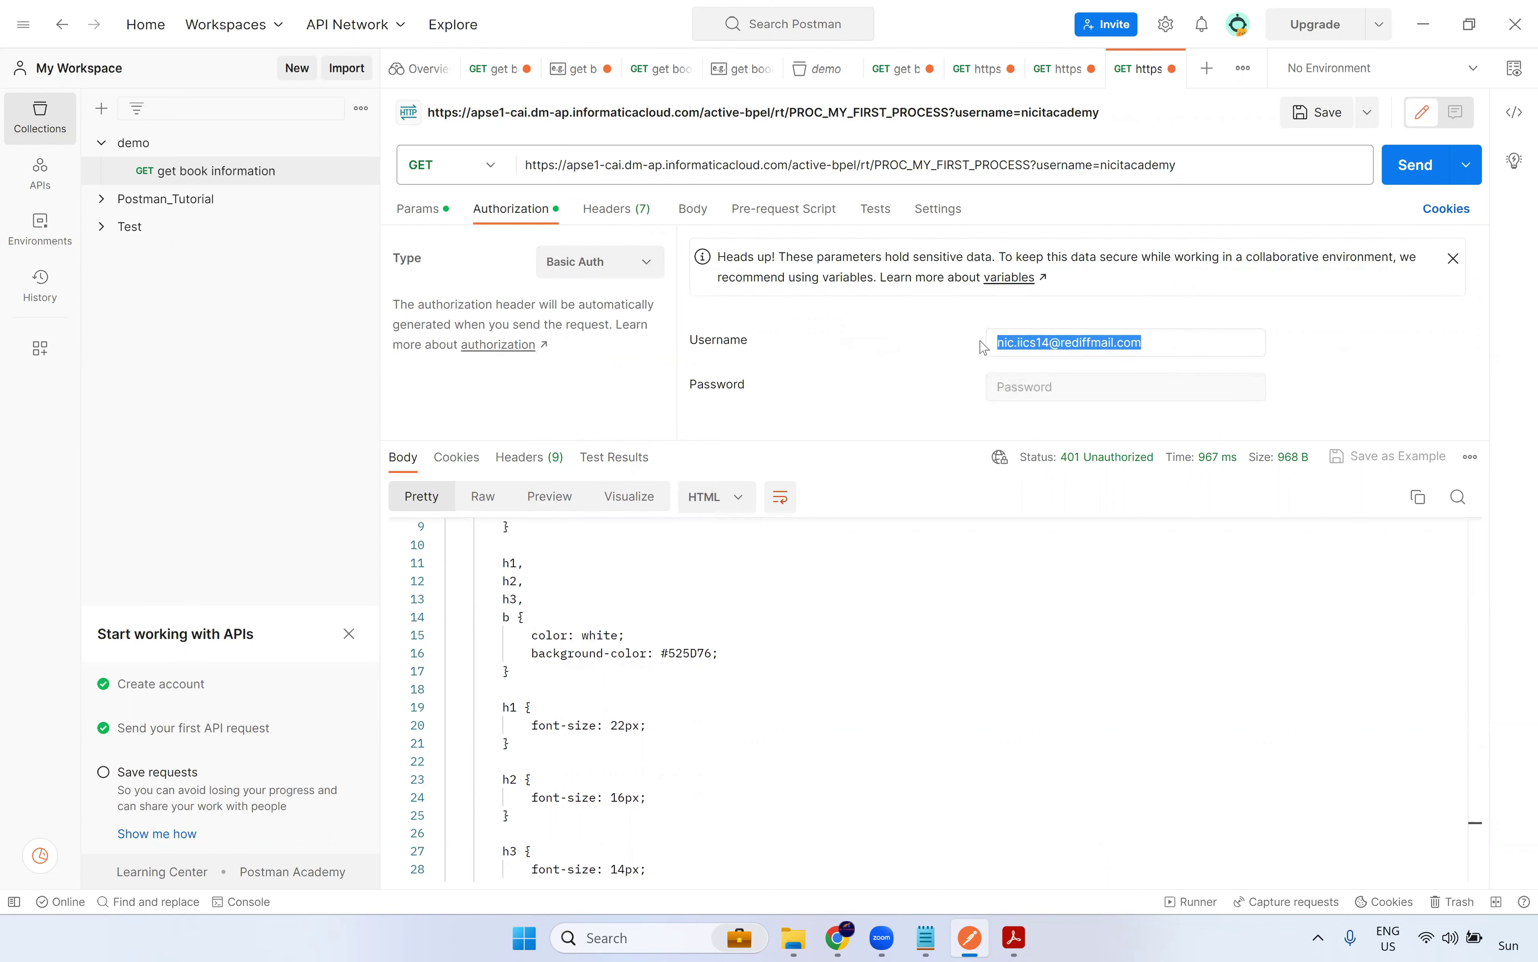
click(1077, 383)
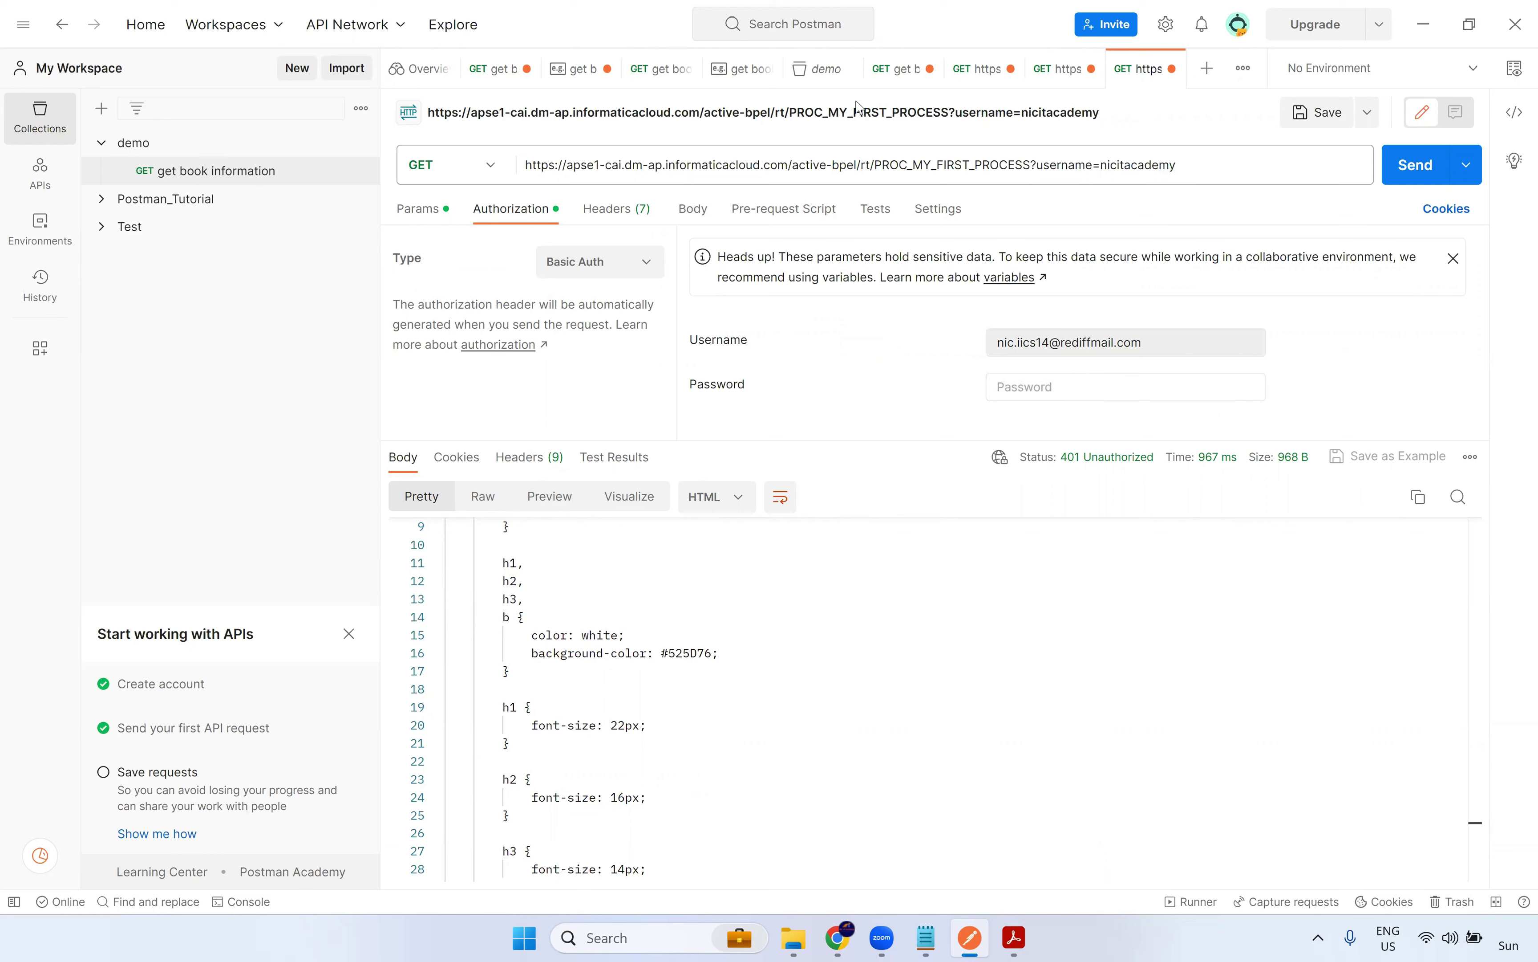
key(ctrl+v)
key(ctrl+Return)
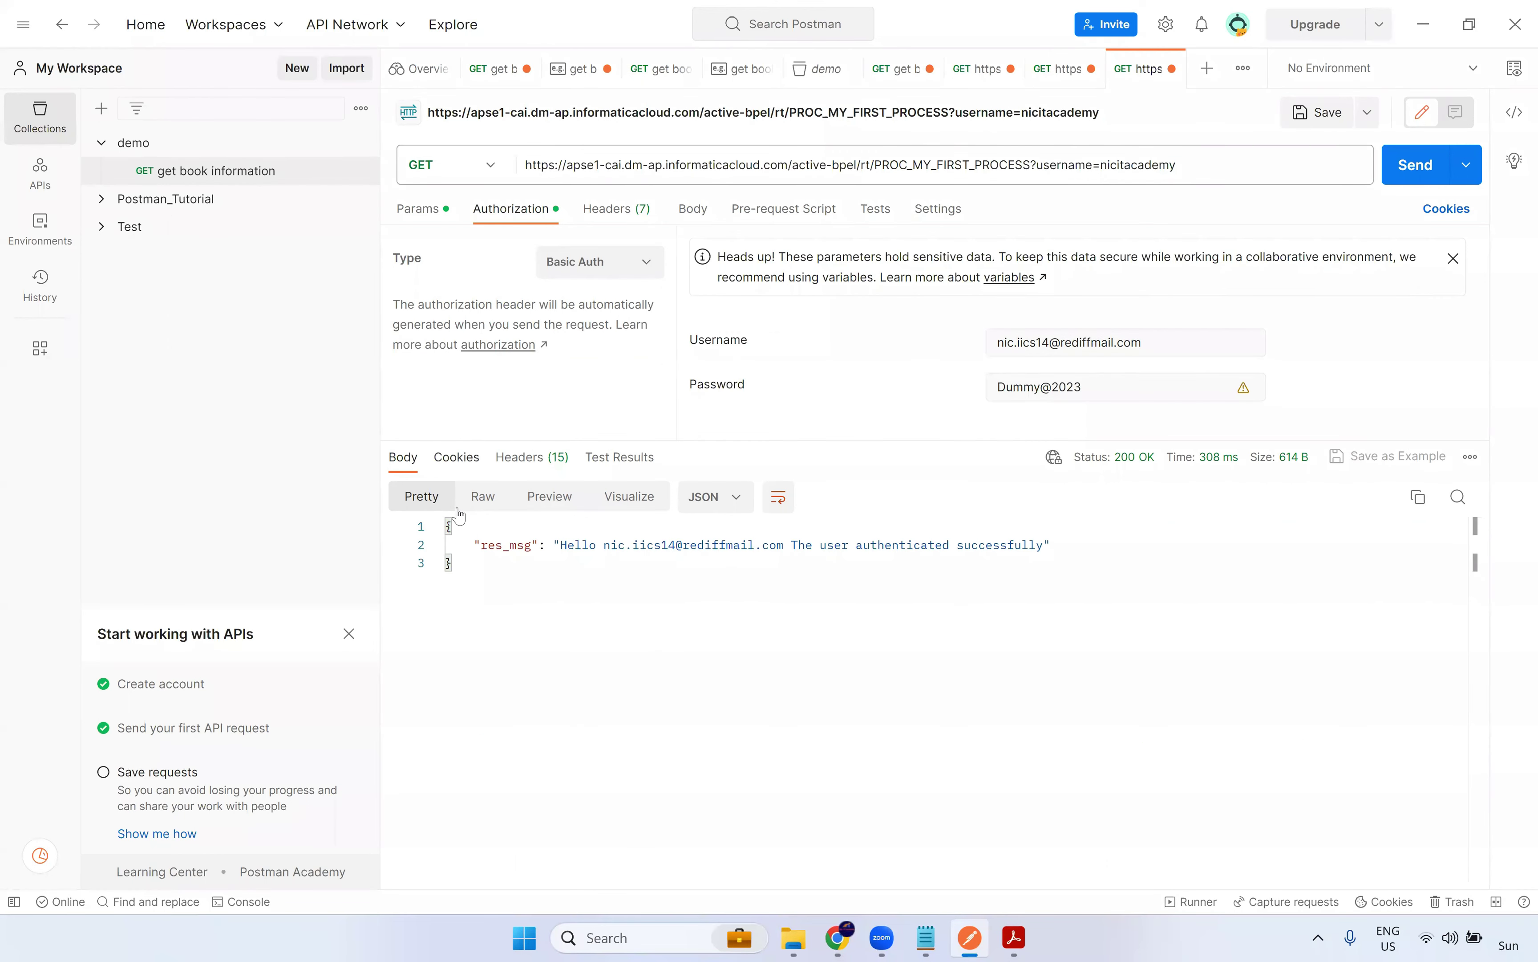
Read the res_msg text in the JSON response, then examine the response's status and timing details
click(564, 545)
drag(480, 546, 1069, 554)
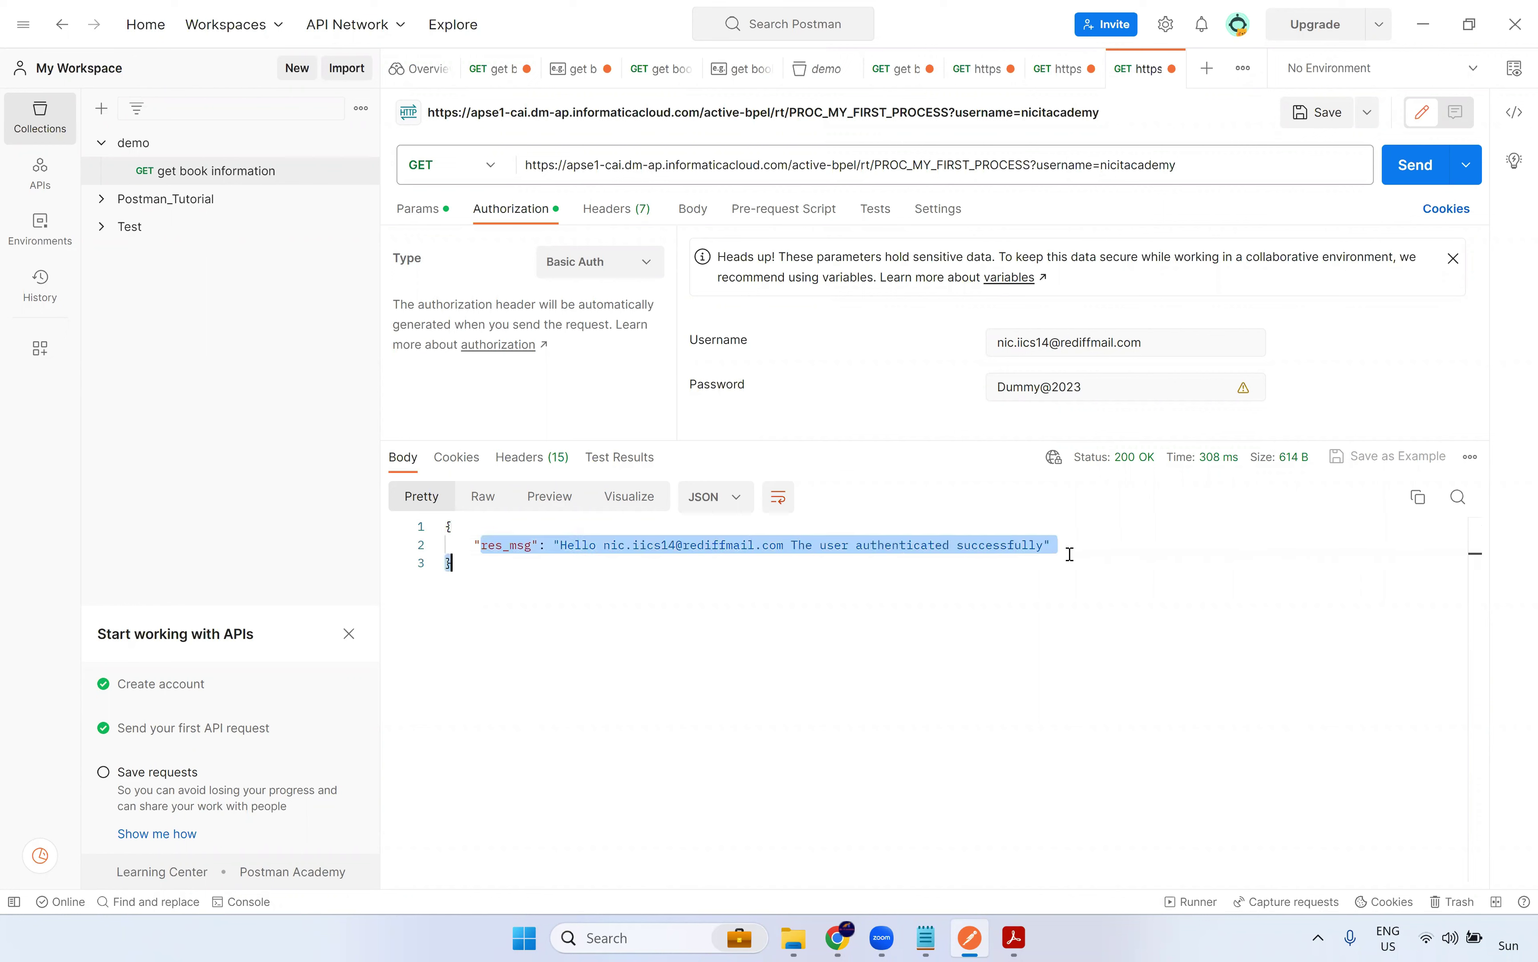
mouse_move(1132, 470)
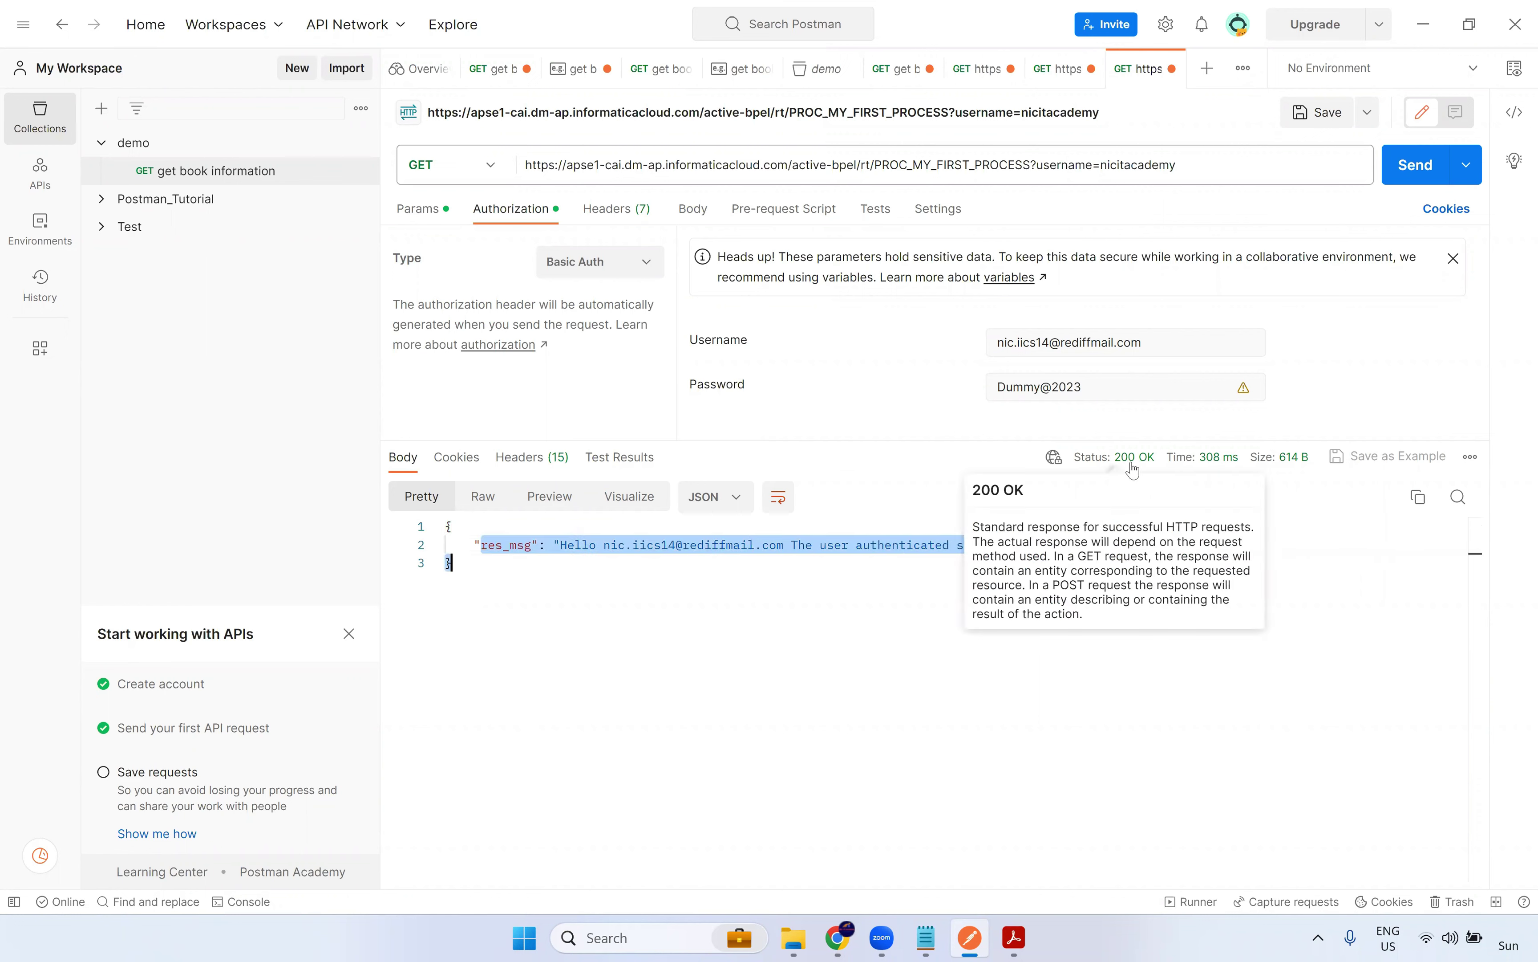
mouse_move(1211, 470)
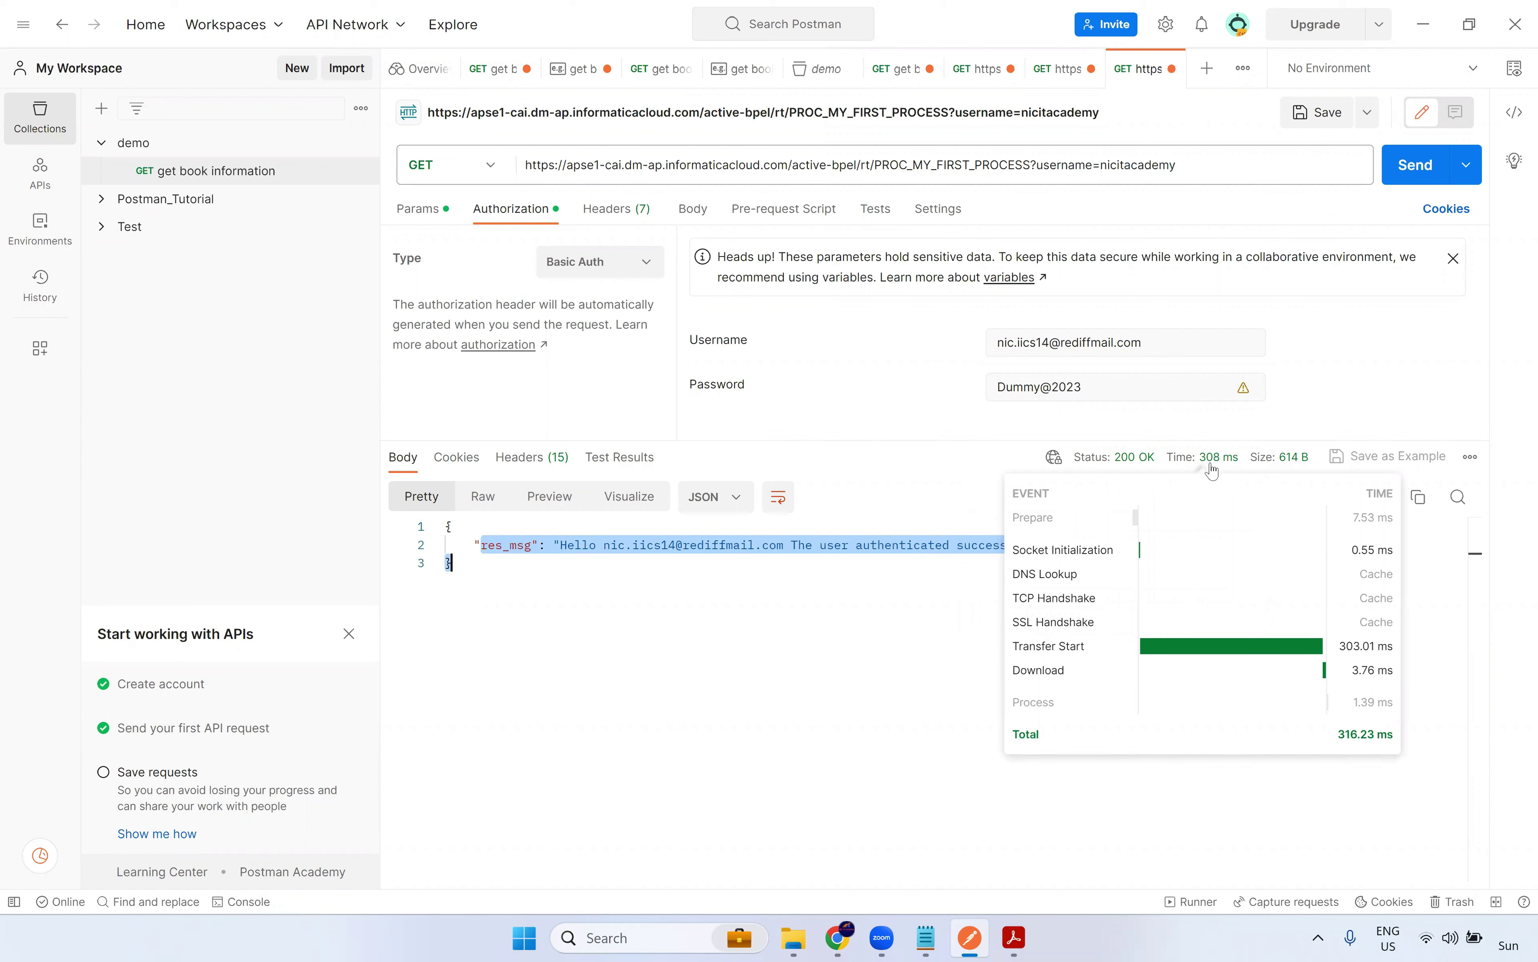
click(808, 585)
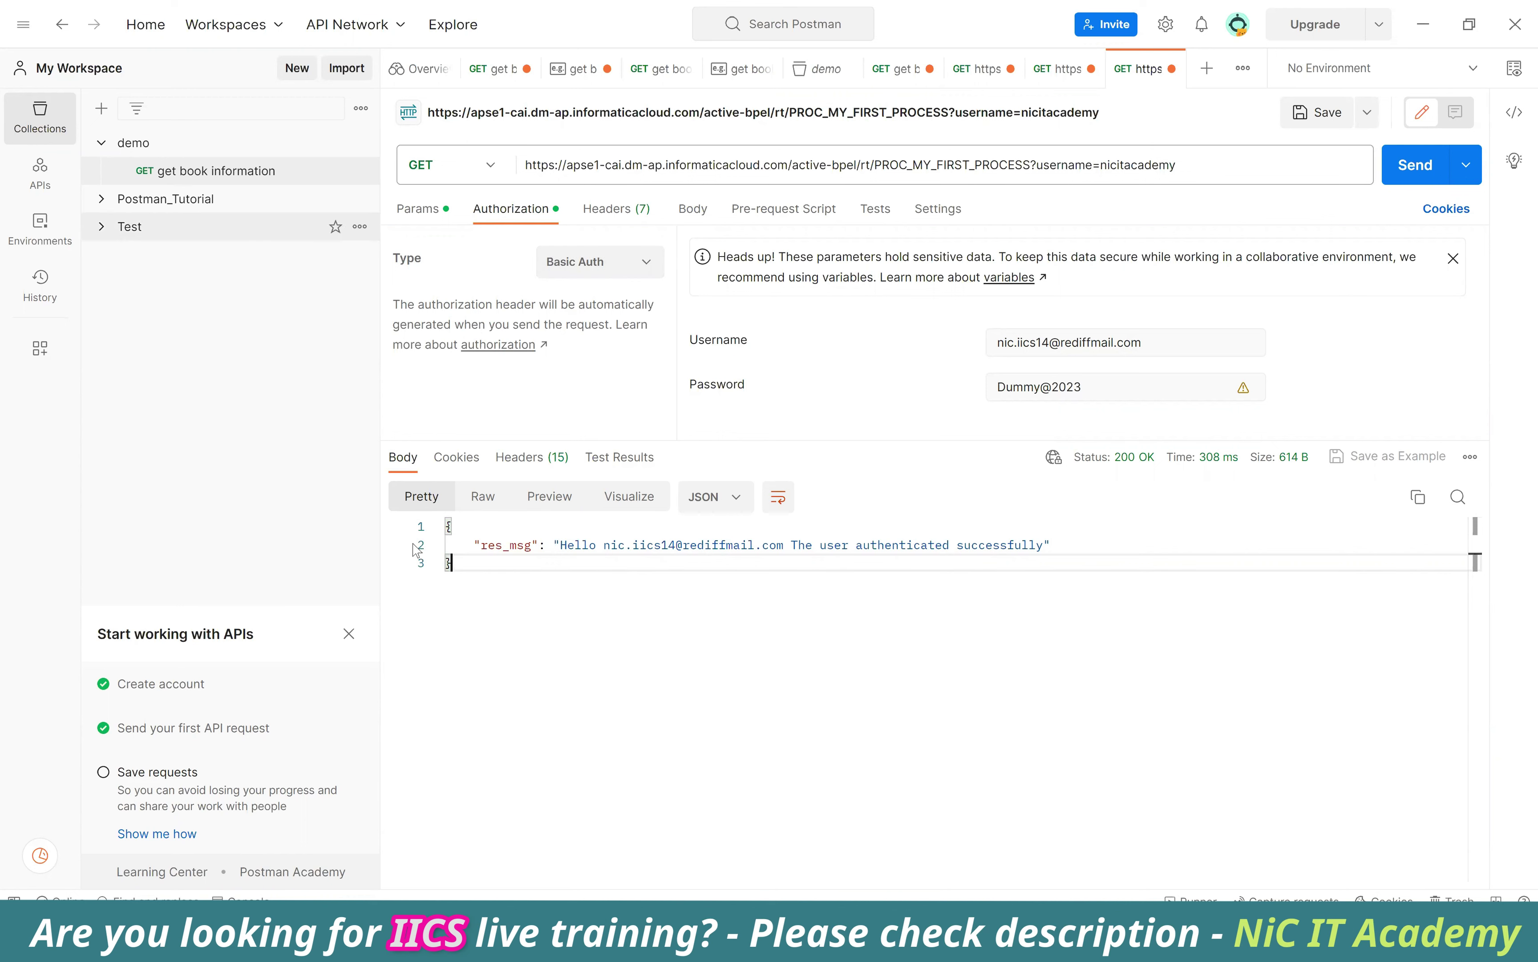
Switch to Chrome, swap the current-user field in API Response's res_msg formula for $input.username, and save and publish the process
key(alt+Tab)
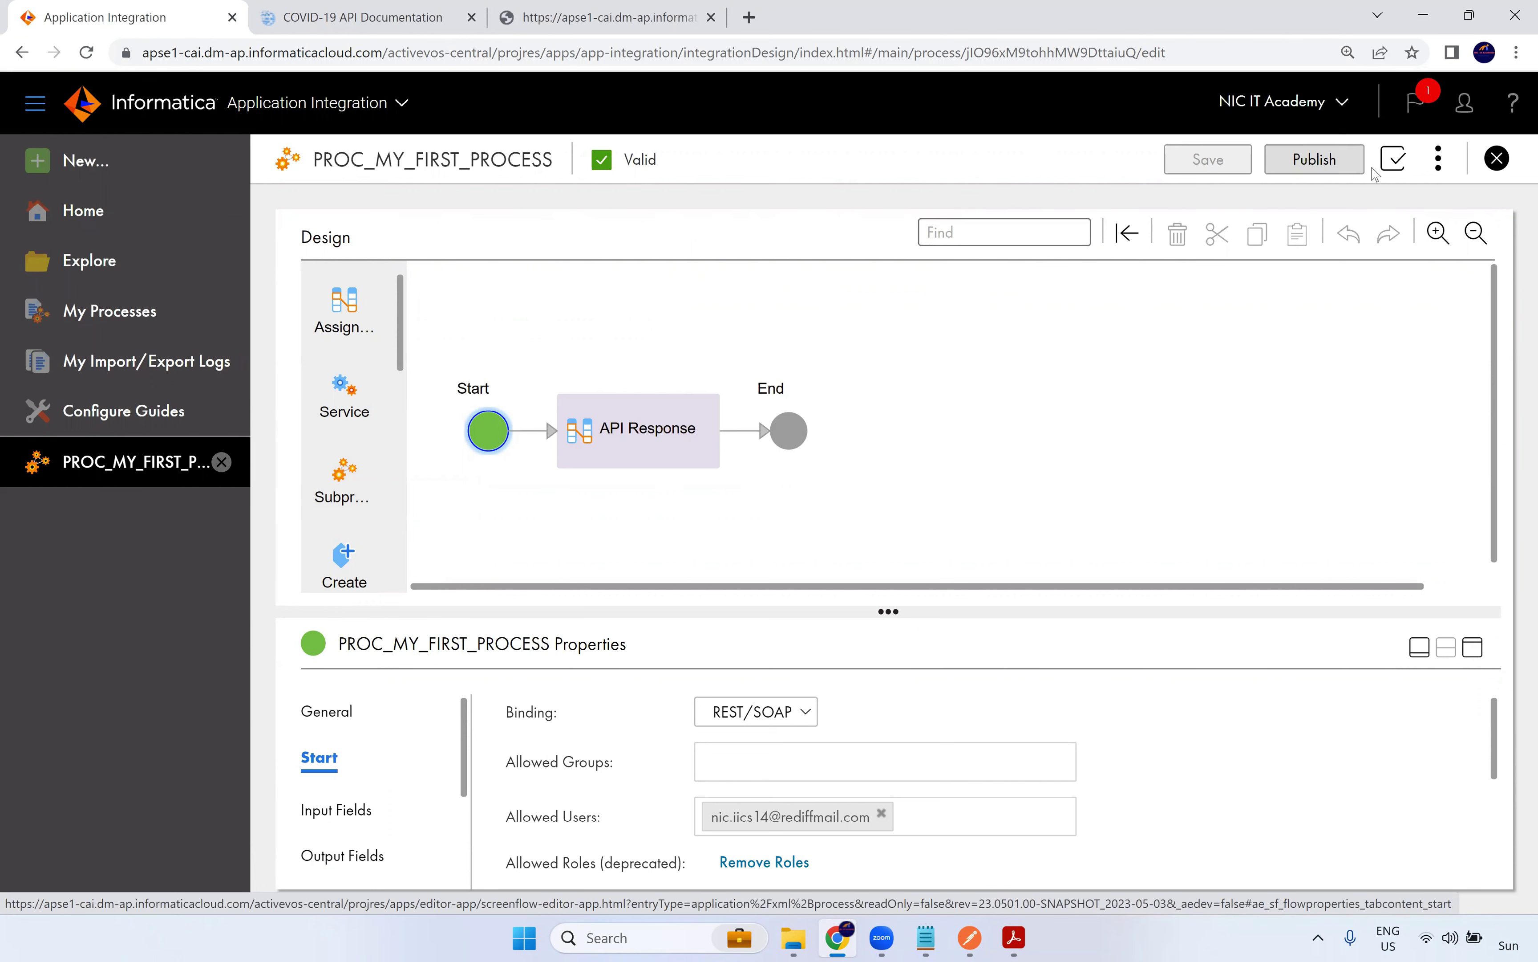
click(1439, 159)
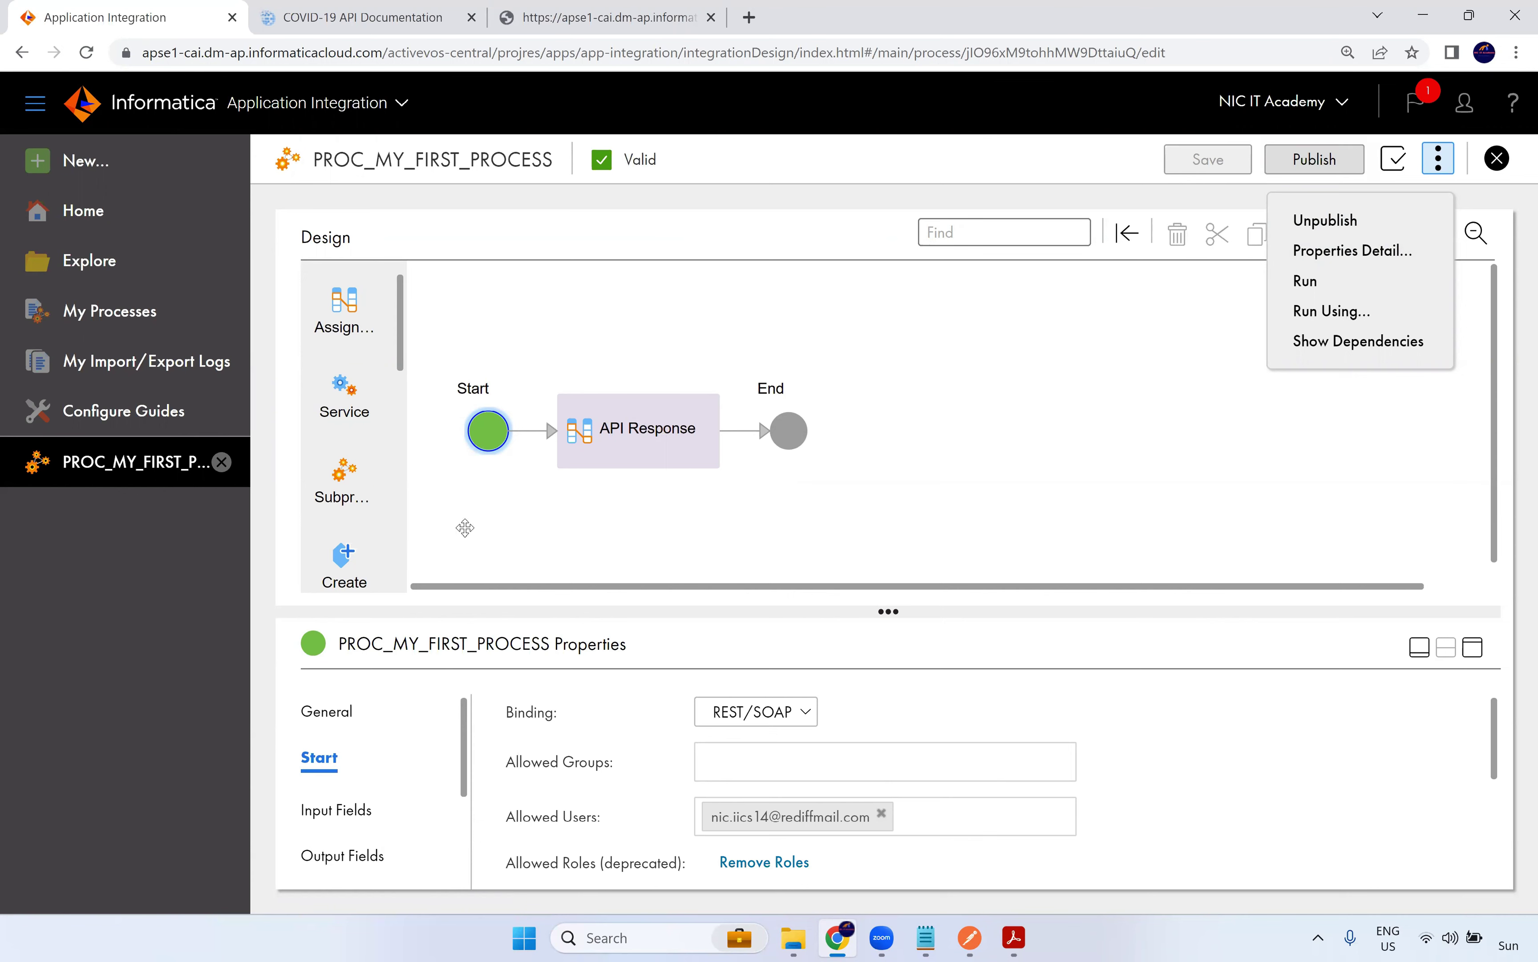
click(634, 454)
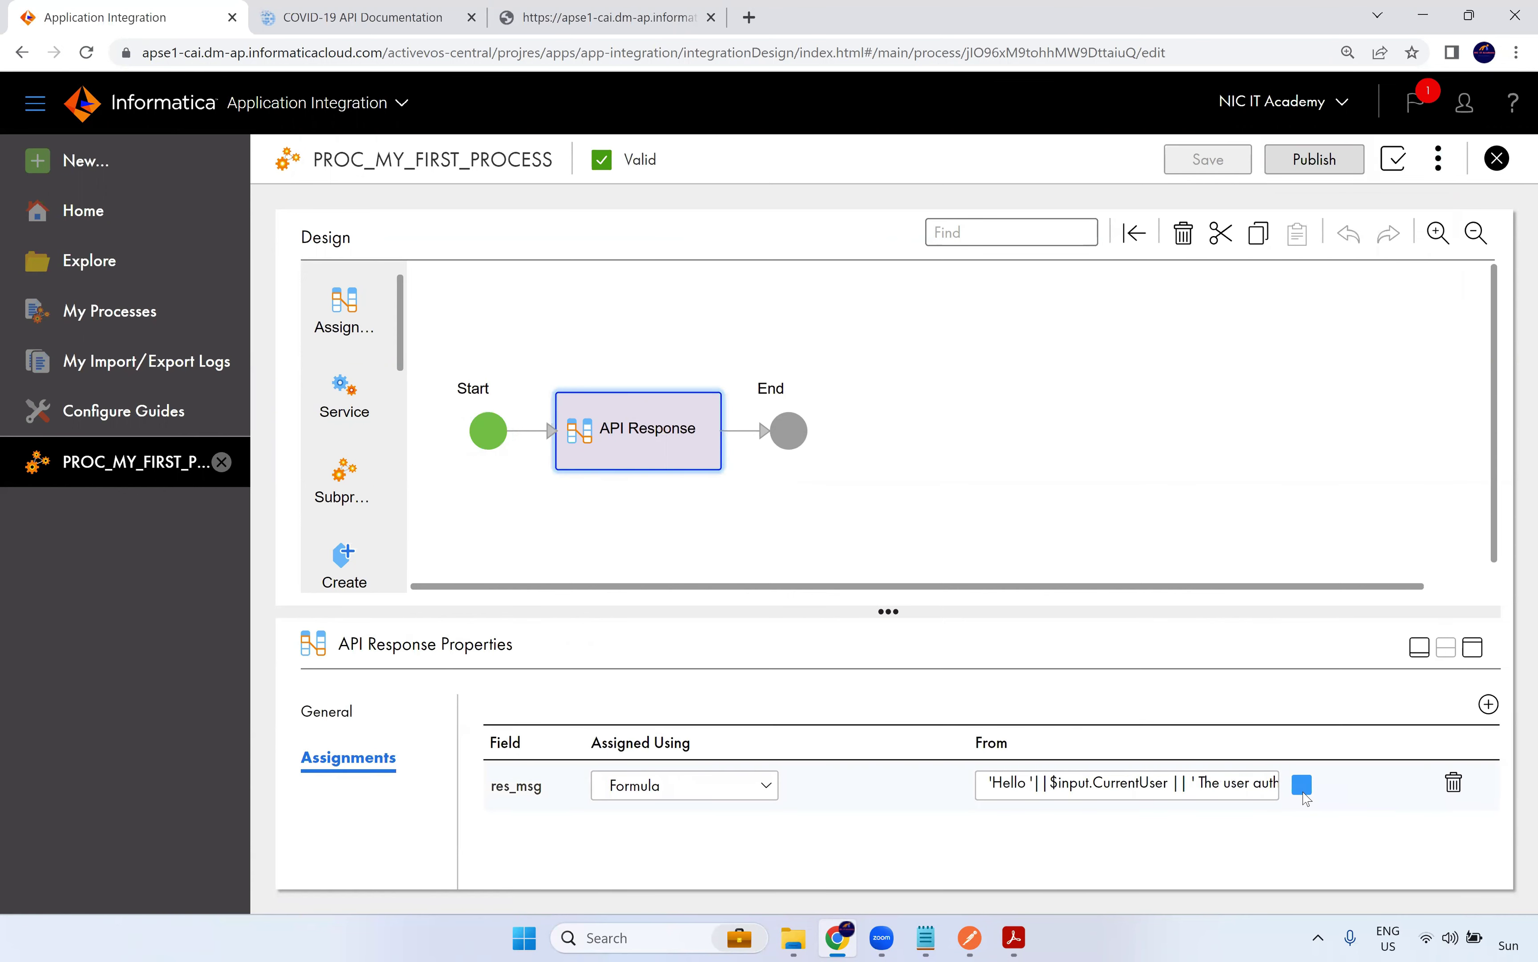
click(1301, 785)
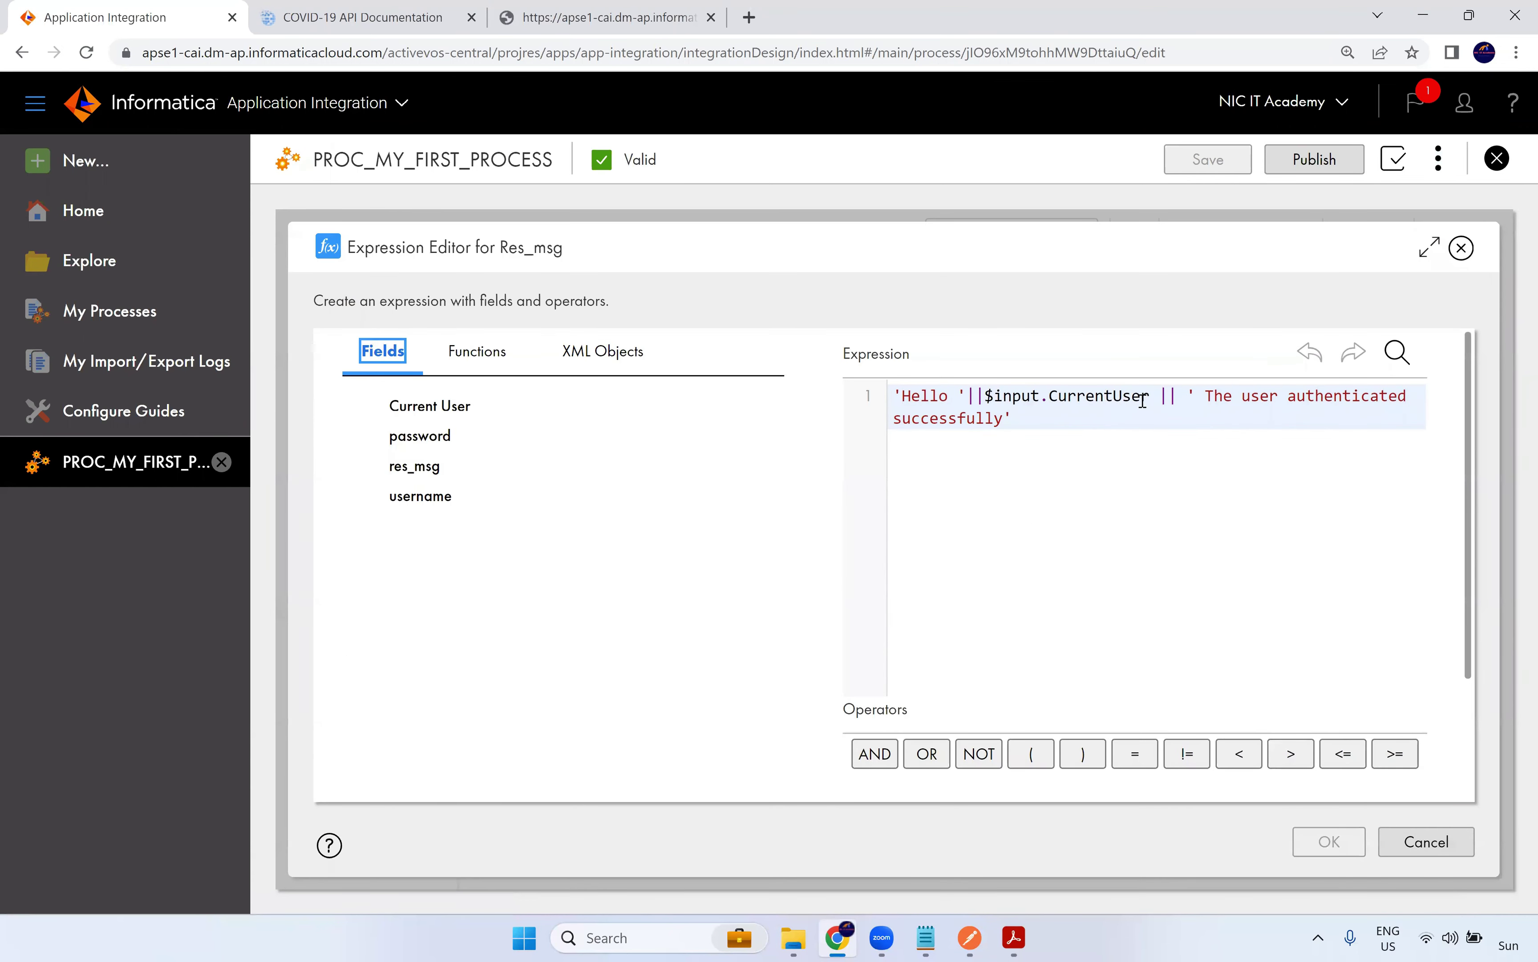
drag(1150, 398, 985, 399)
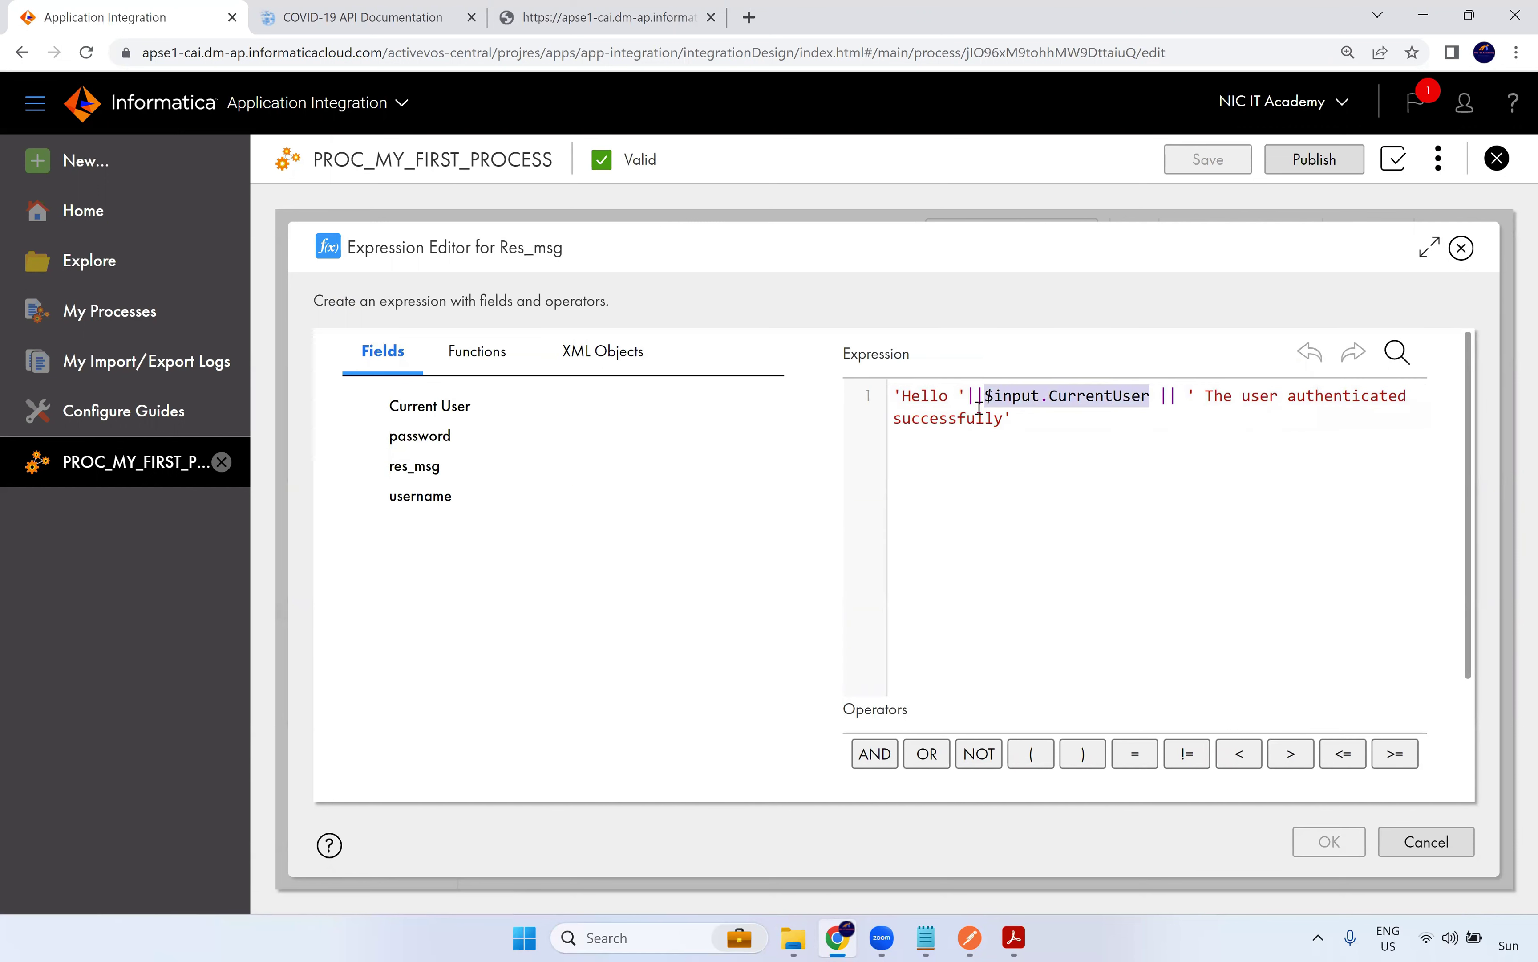
mouse_move(467, 502)
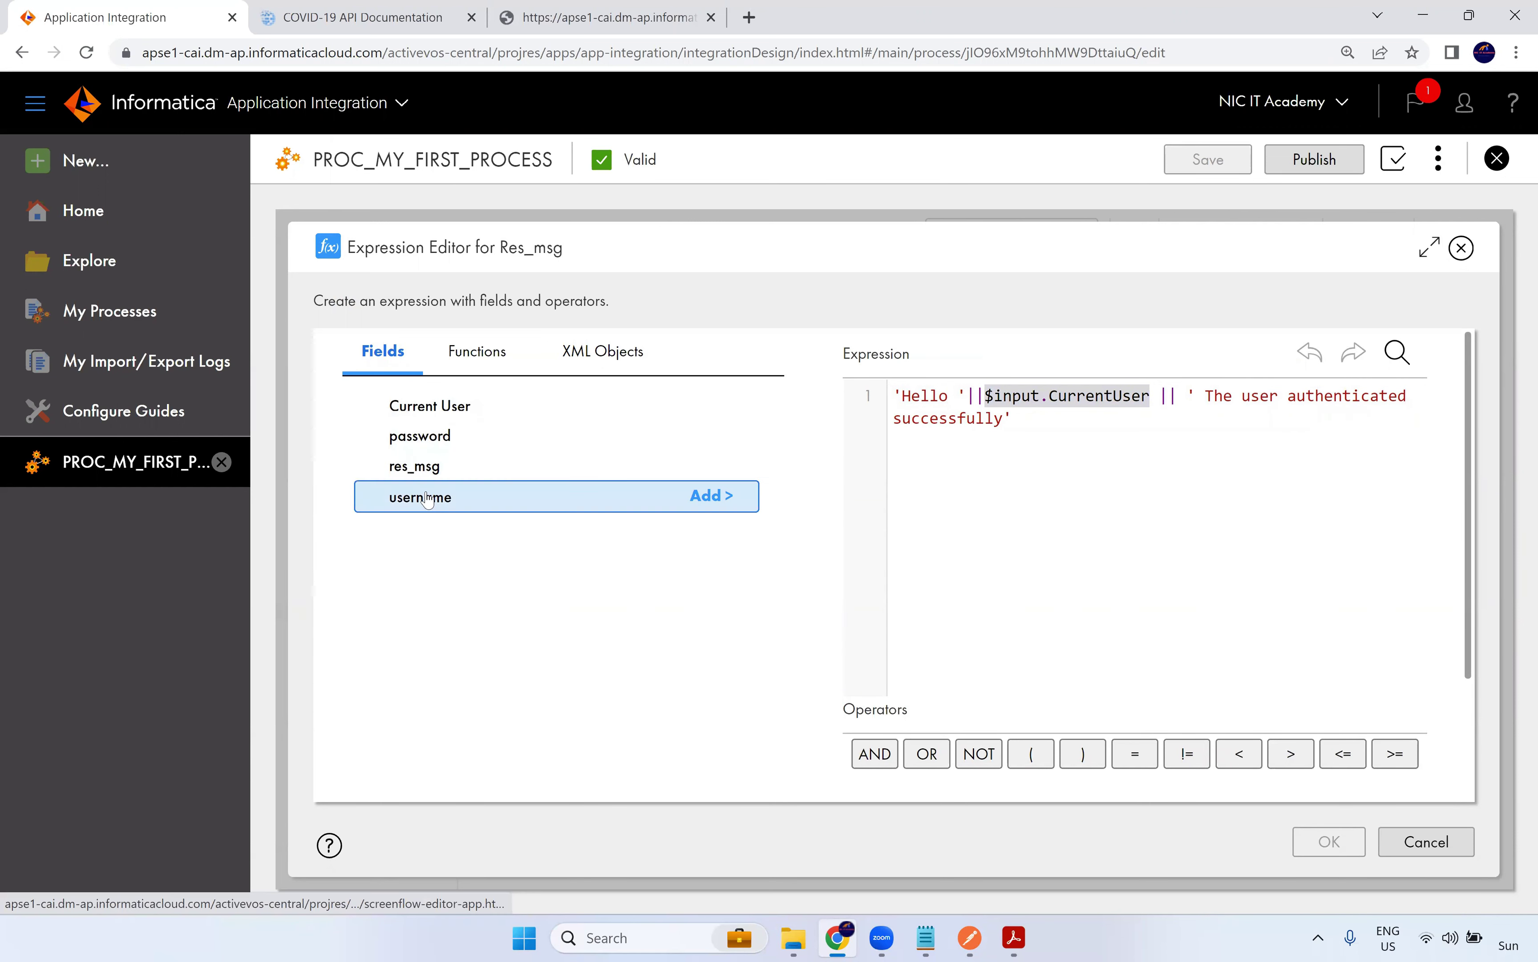
click(719, 497)
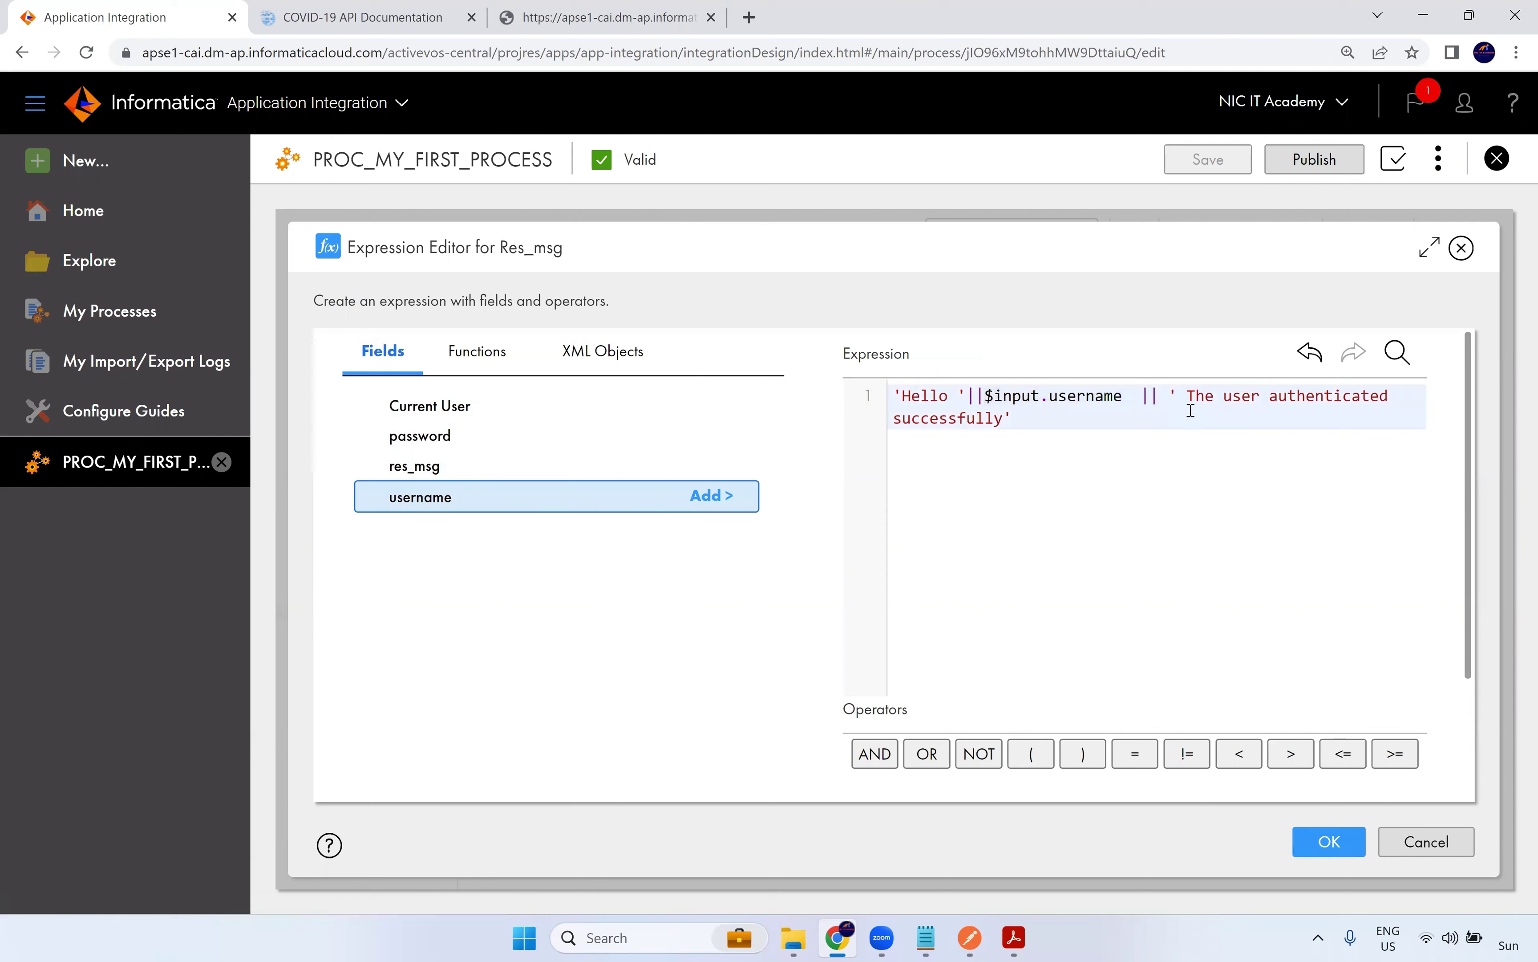
click(1329, 840)
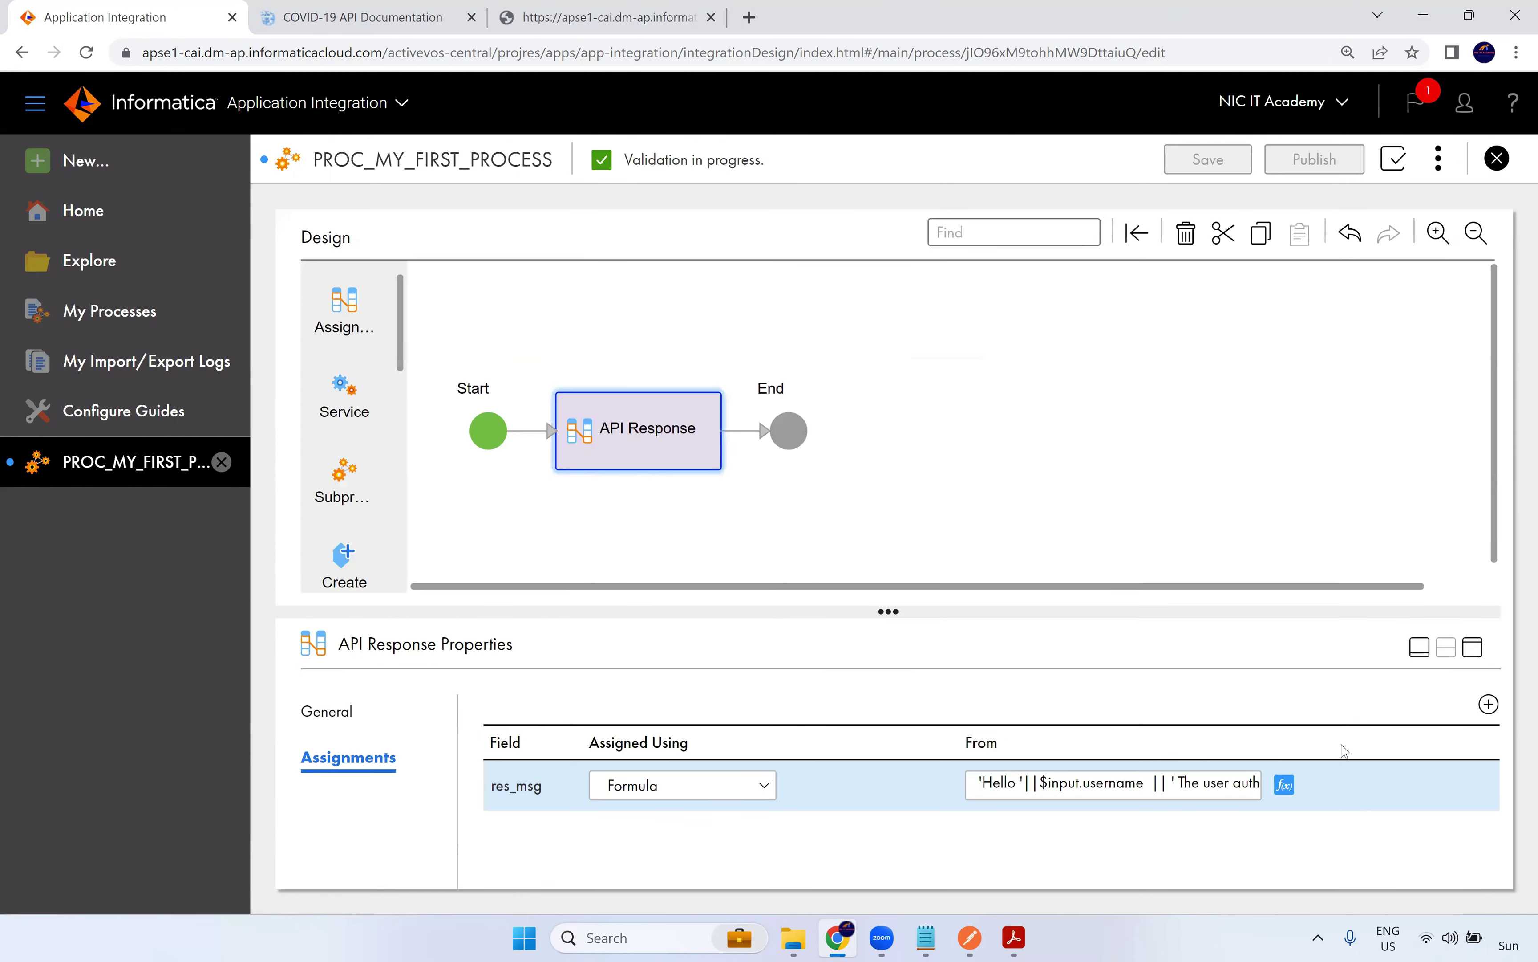
click(1212, 166)
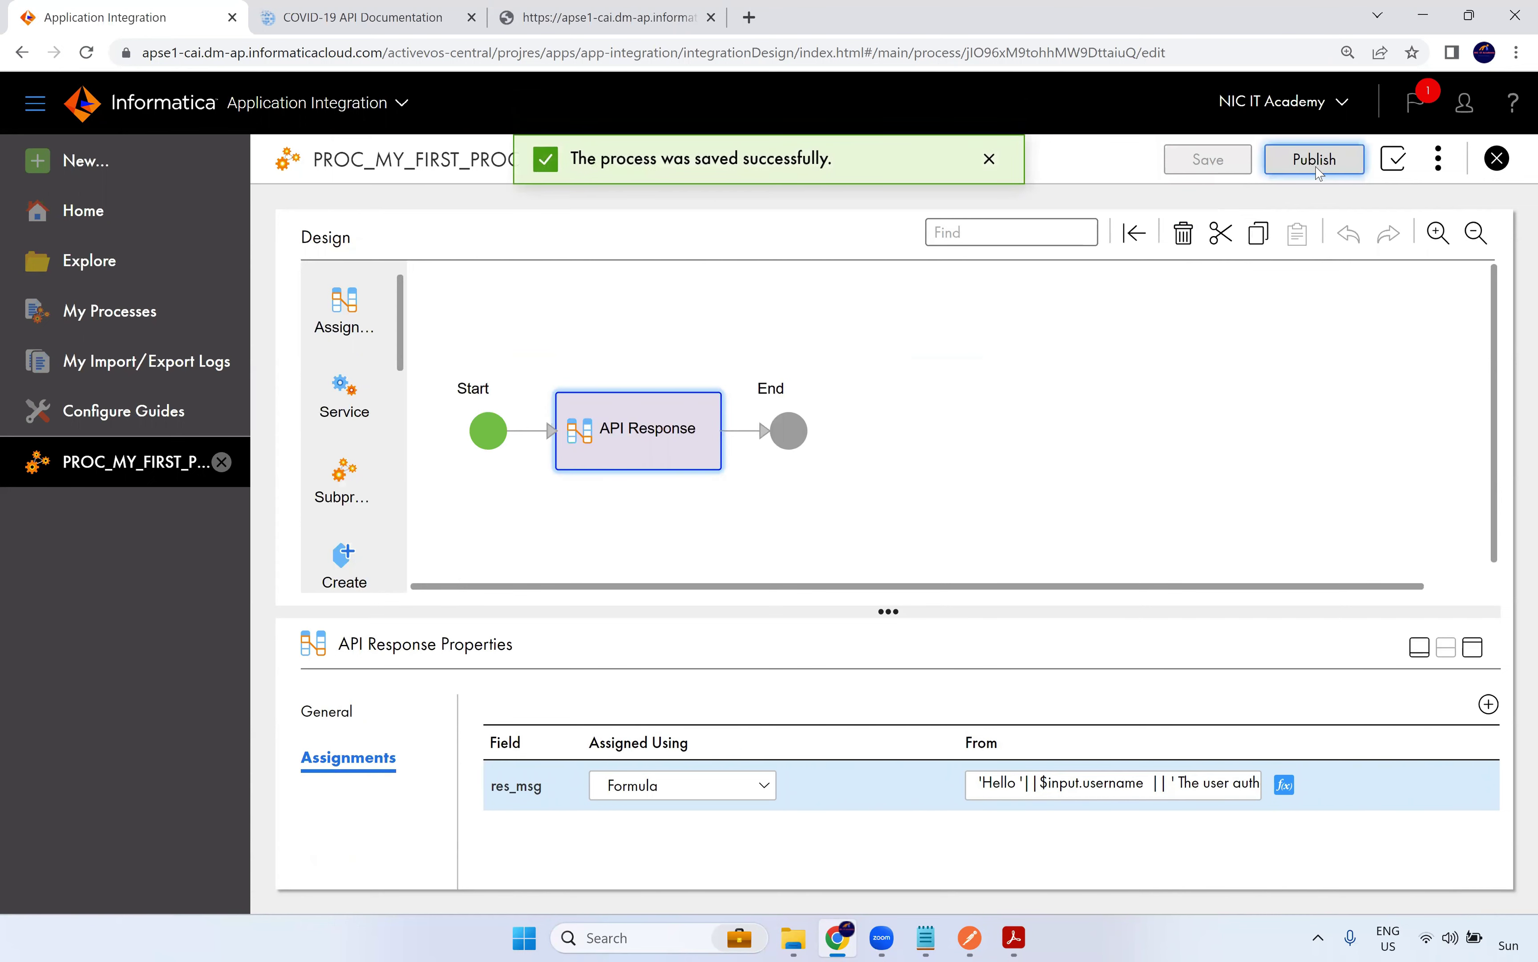
click(1315, 160)
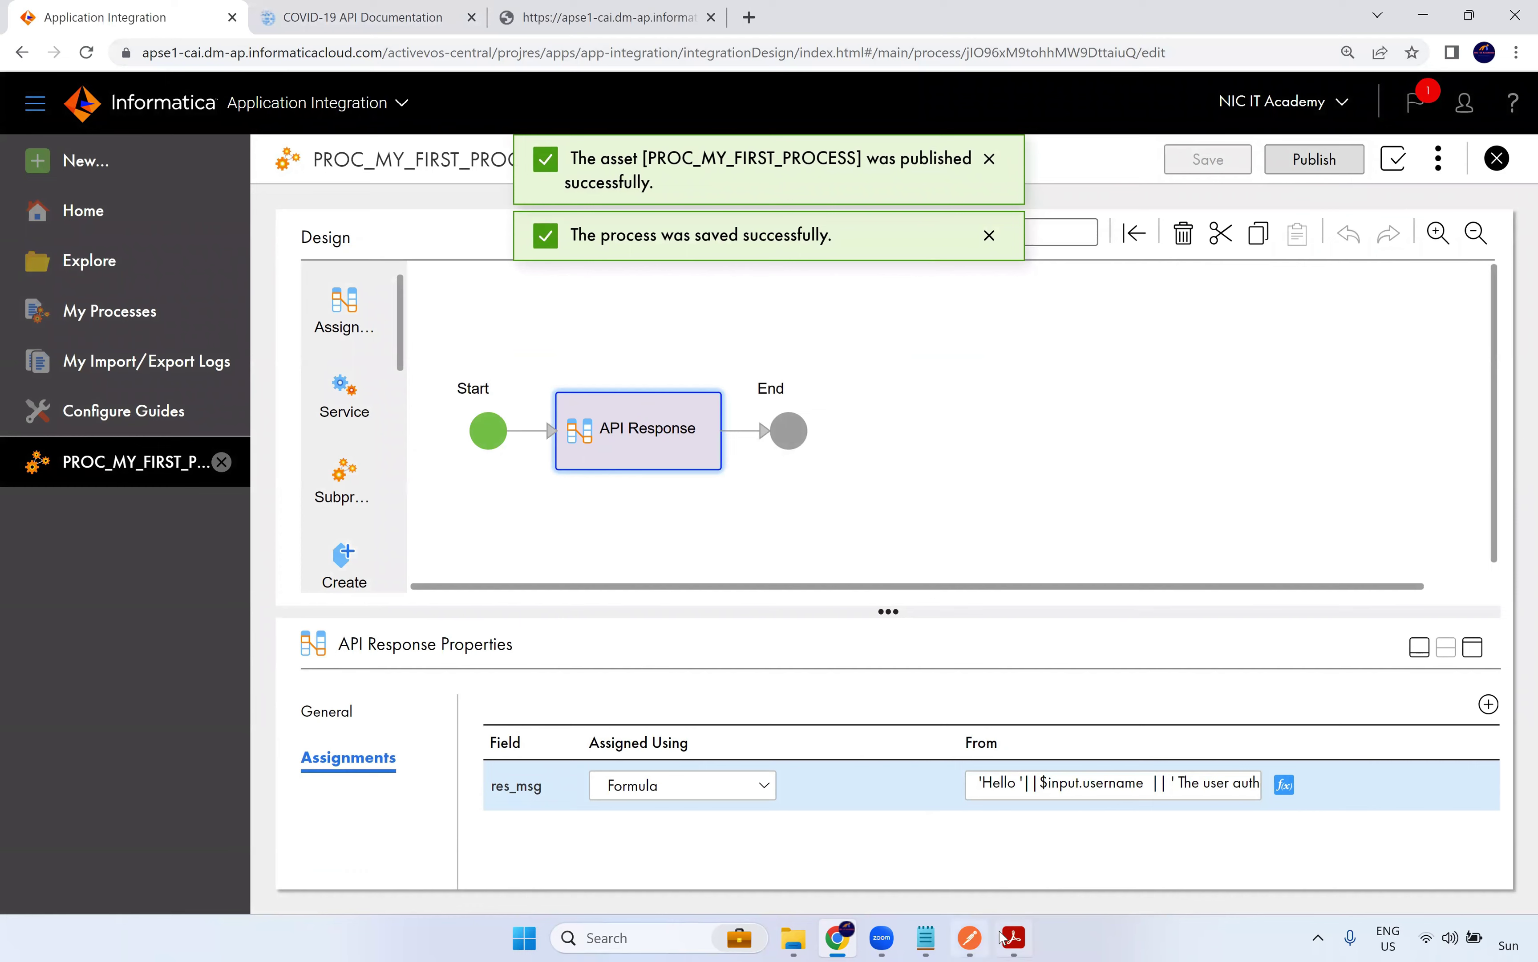
Switch to Postman, resend the GET request and check the name in the response's res_msg
click(969, 938)
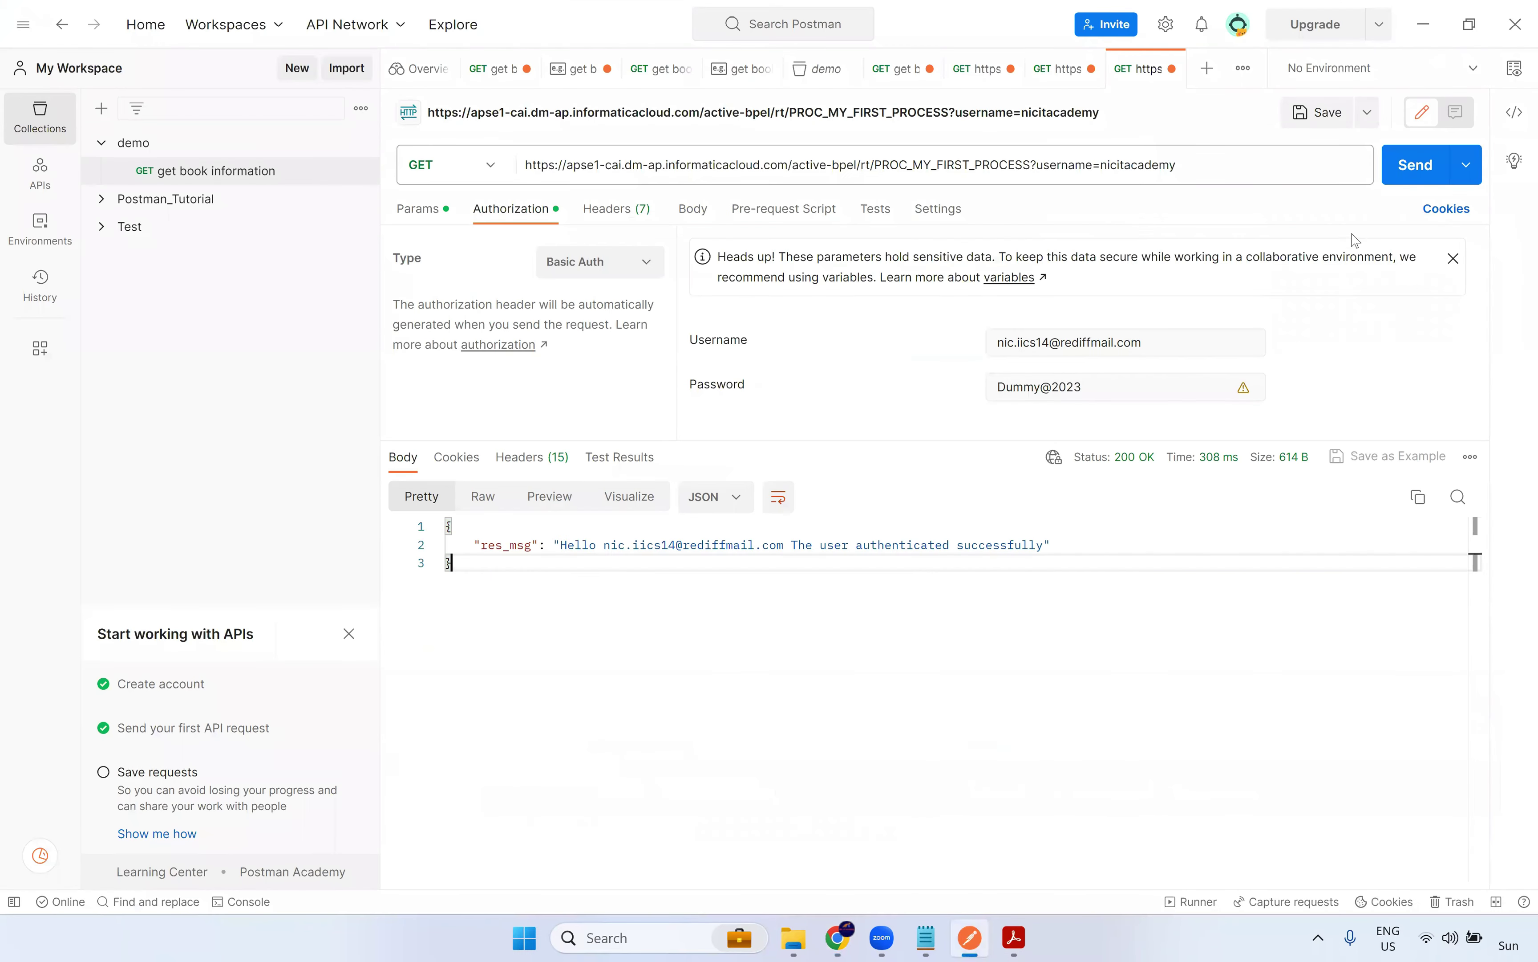
click(1417, 167)
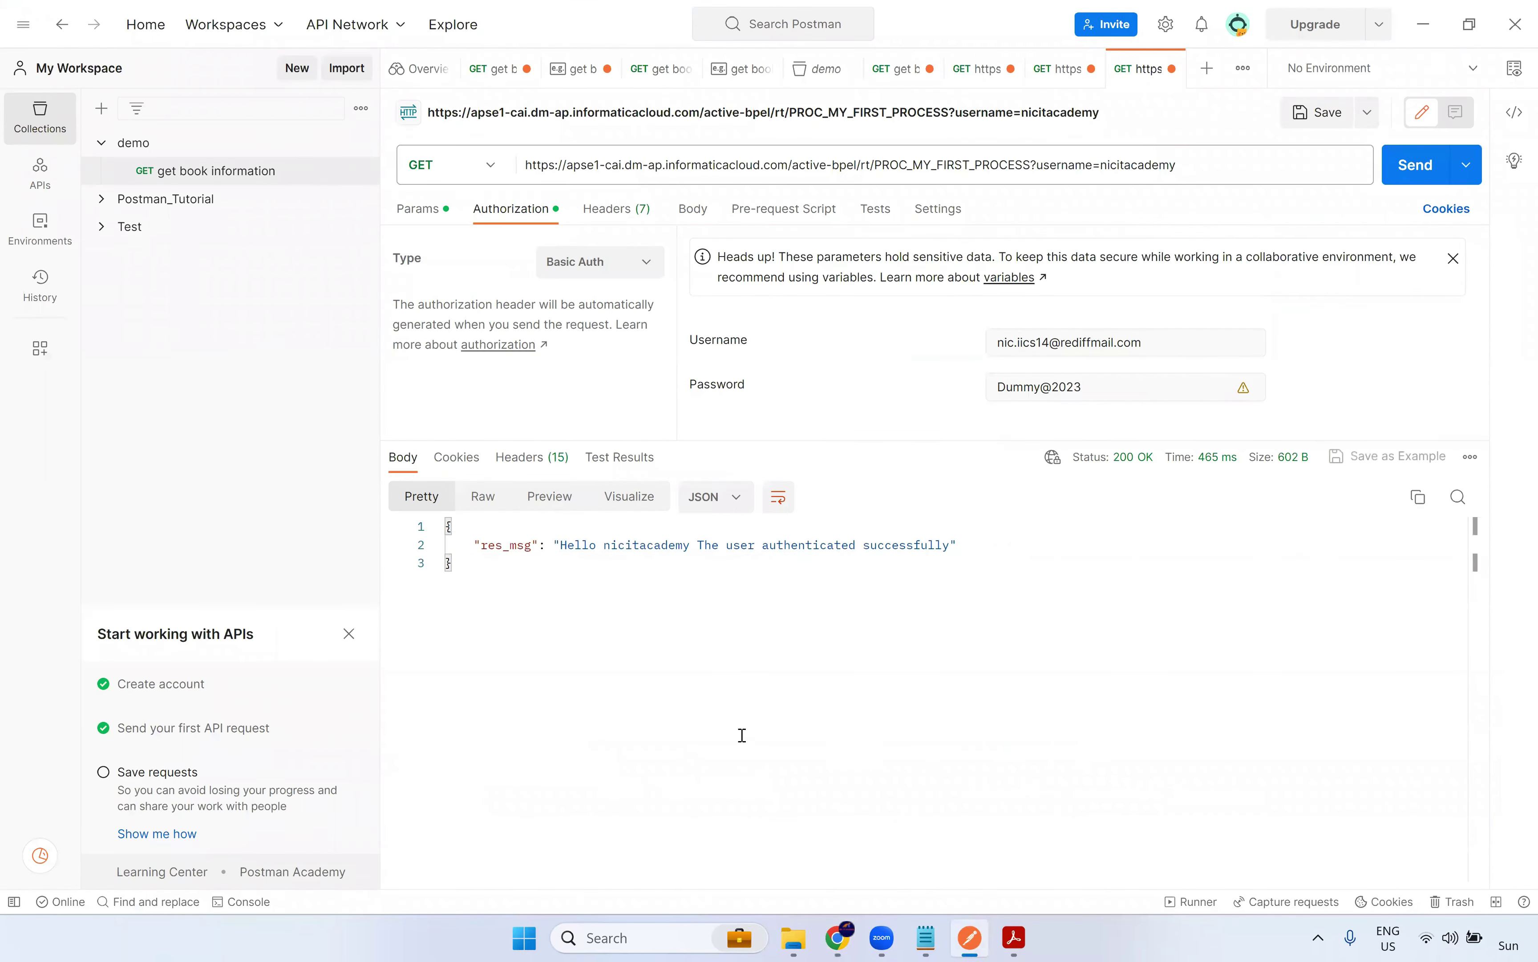
double_click(635, 545)
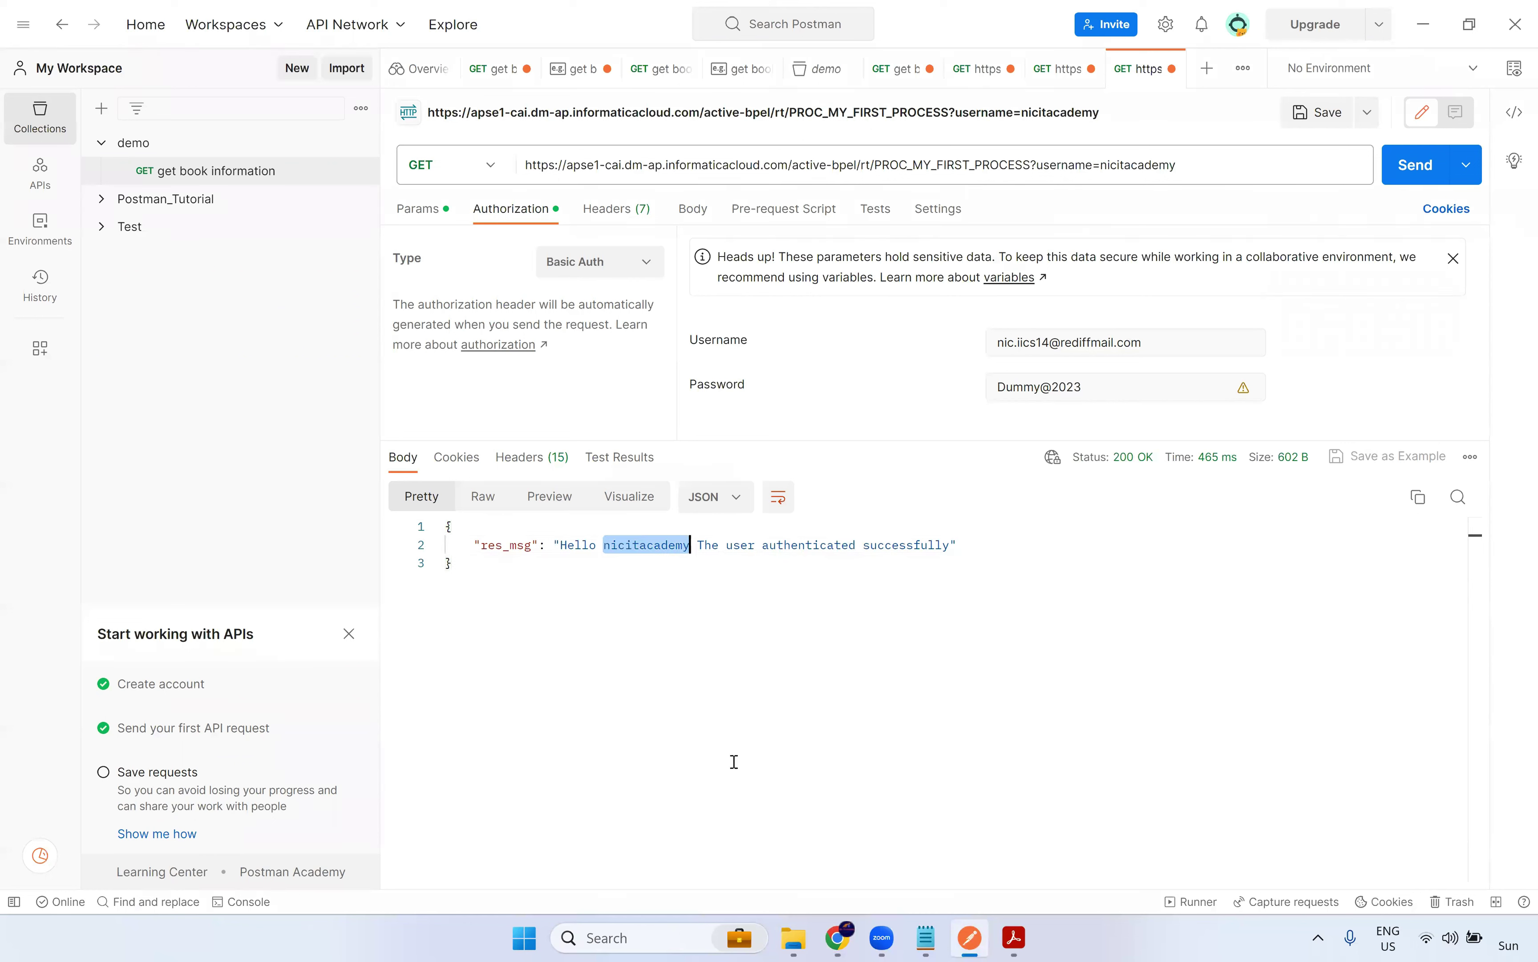